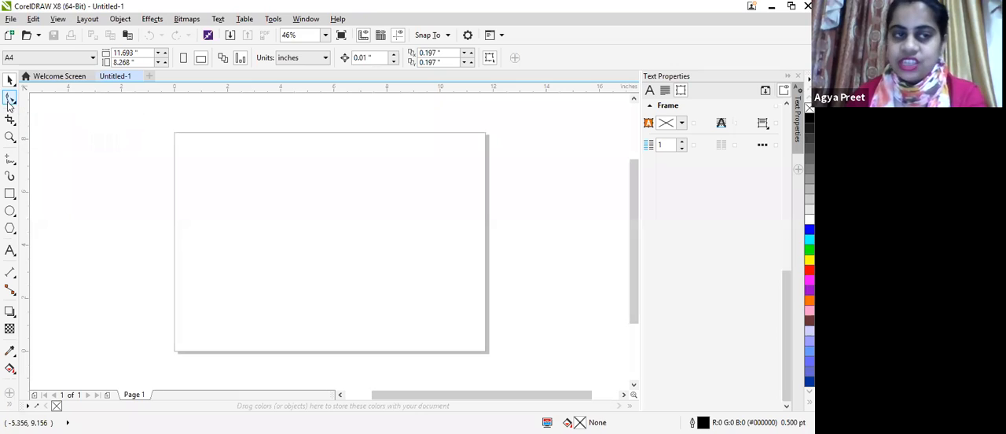
click(10, 97)
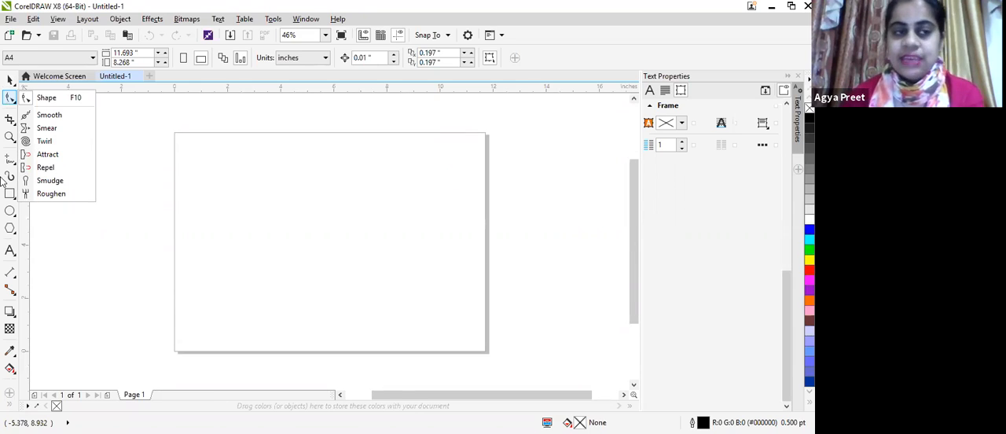
click(11, 120)
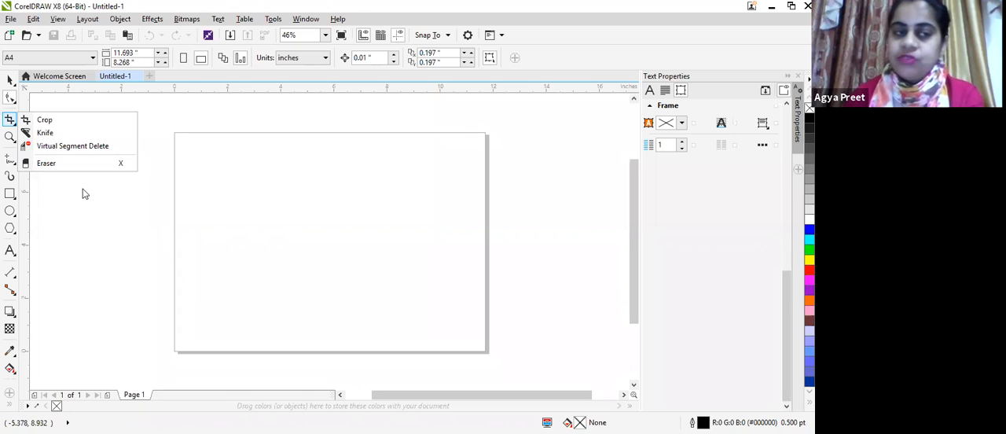
click(26, 181)
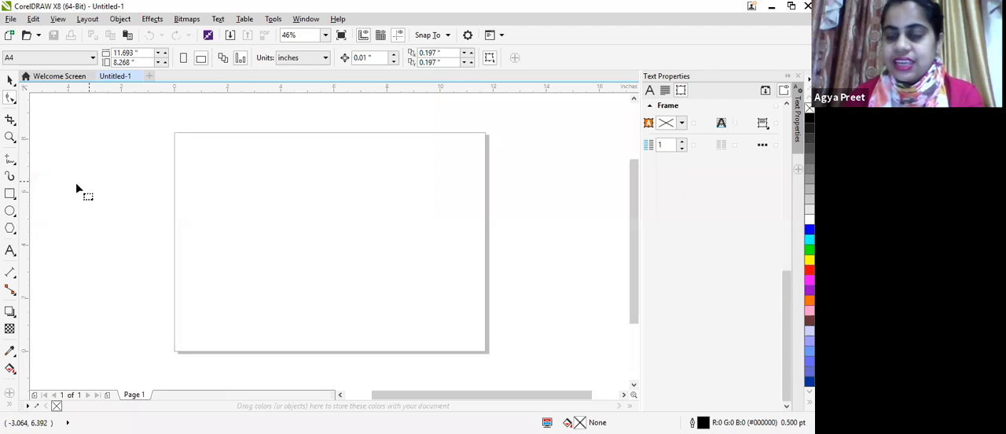
click(10, 159)
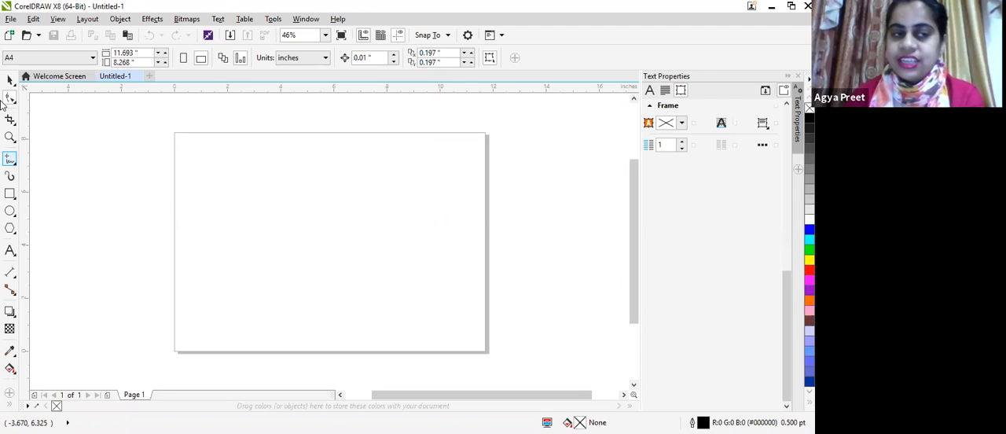
click(10, 137)
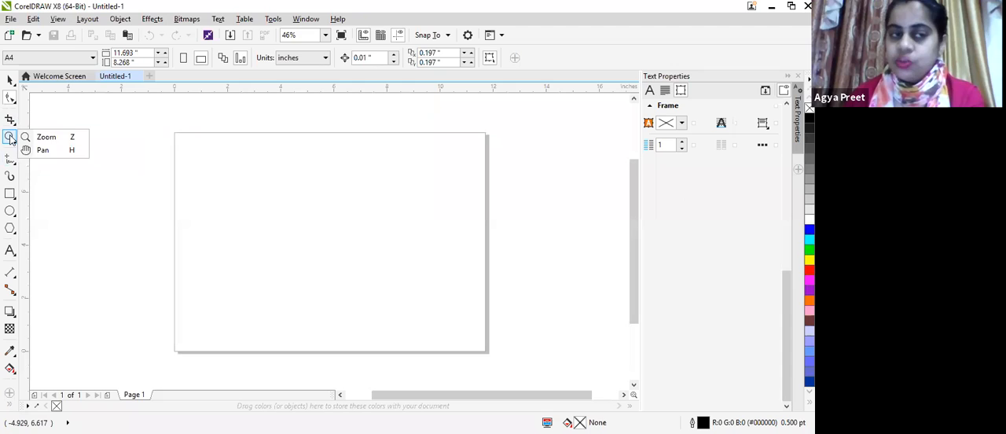
Step: Draw two overlapping rectangles on the page, one about 3.66 x 2.52 inches and one about 2.45 x 2.20 inches
drag(265, 180, 362, 245)
drag(229, 168, 294, 225)
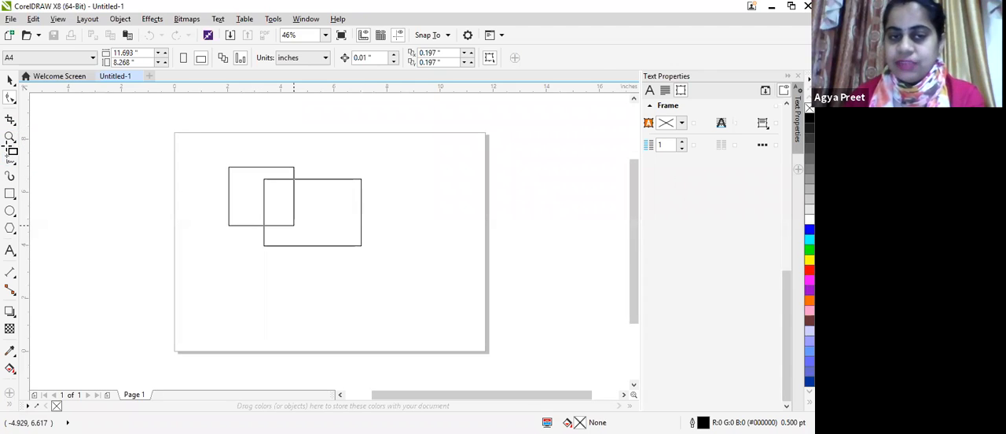
Step: Zoom in and out on the overlap of the two rectangles, and return the view to the whole page
click(10, 137)
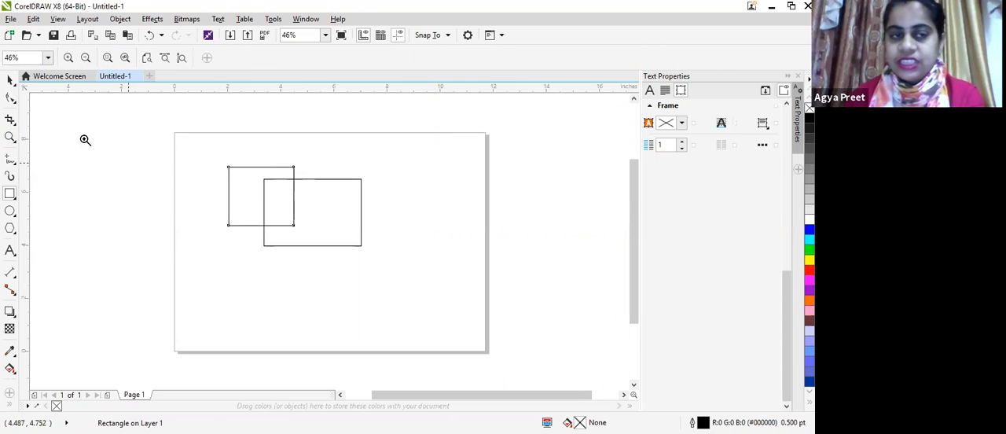
click(275, 204)
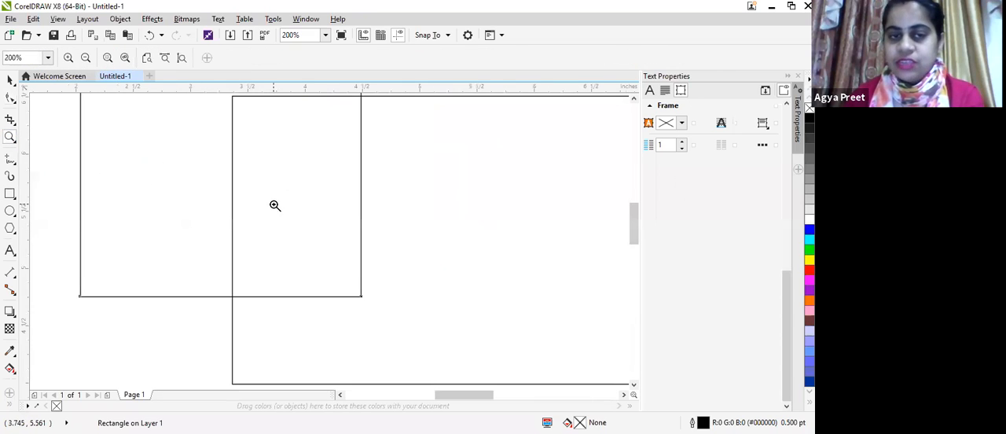
scroll(275, 205, down, 2)
scroll(276, 186, up, 3)
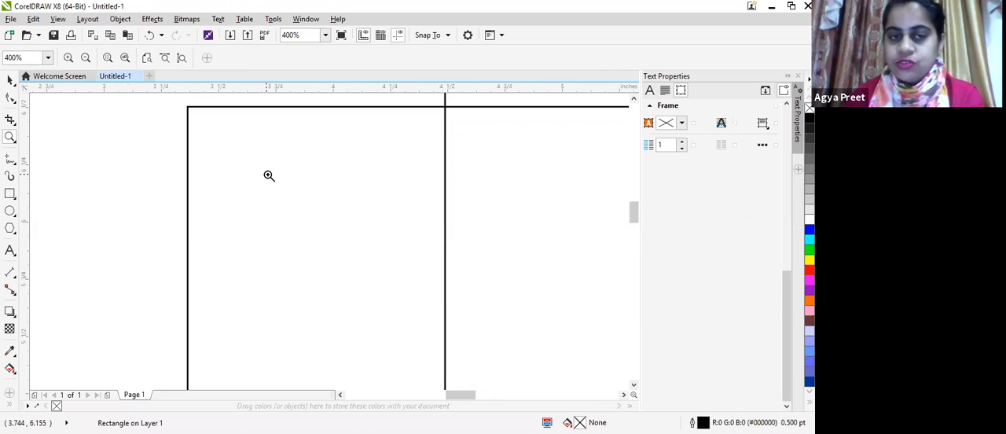
scroll(269, 175, down, 2)
click(260, 182)
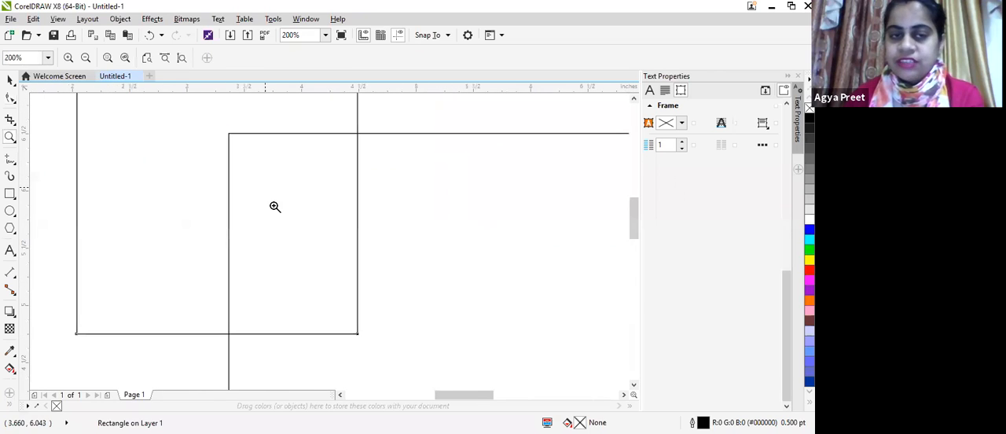
scroll(271, 203, up, 5)
drag(273, 205, 289, 235)
scroll(300, 148, down, 4)
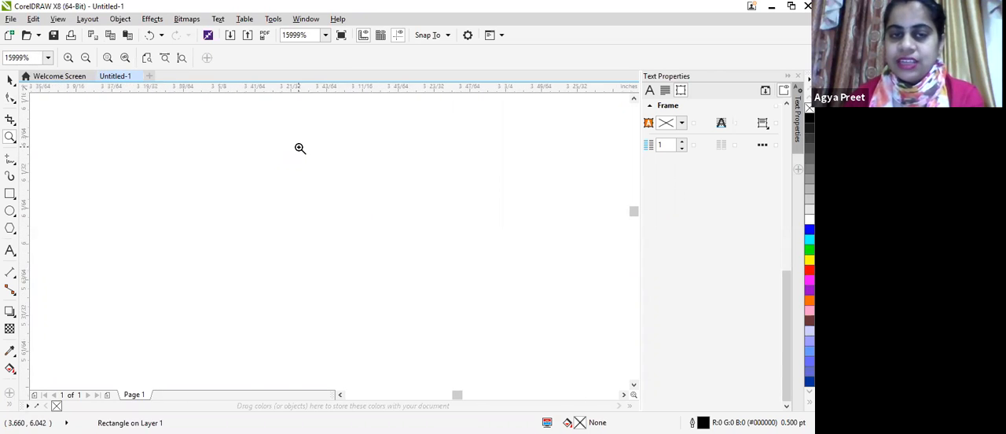
click(325, 35)
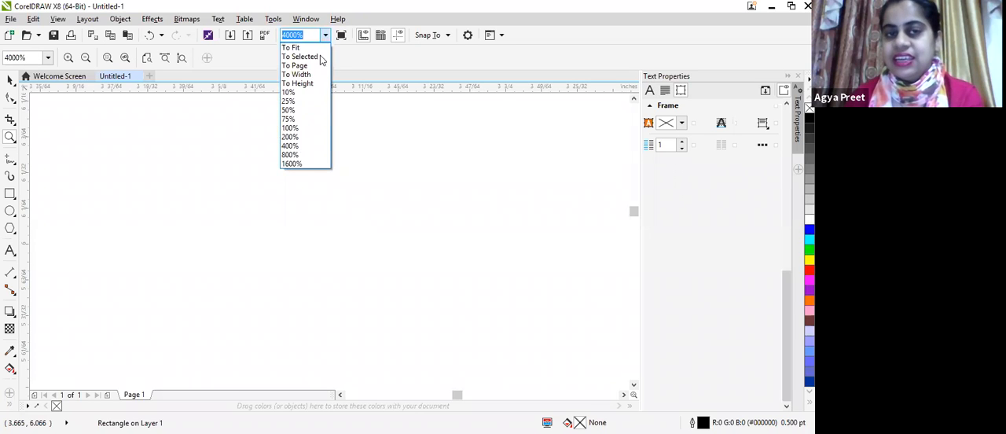
click(317, 66)
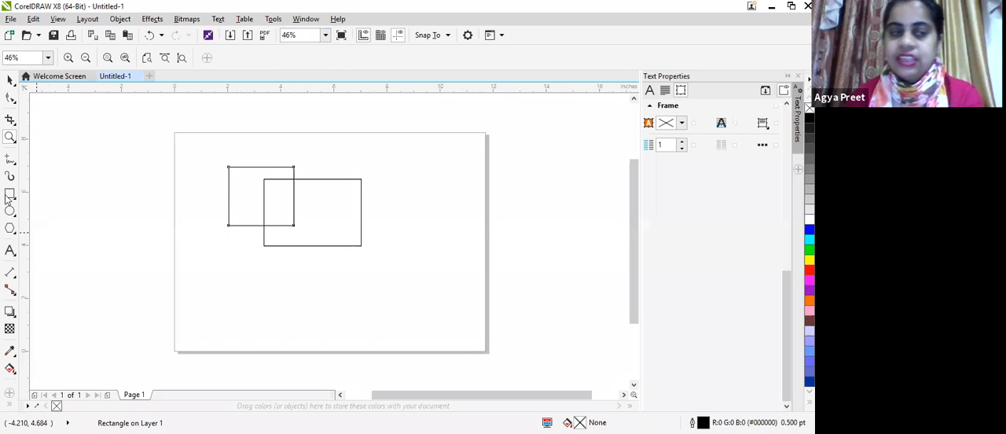
Step: Pan the view until the page and its two rectangles are out of sight
click(15, 141)
click(72, 150)
drag(217, 162, 221, 254)
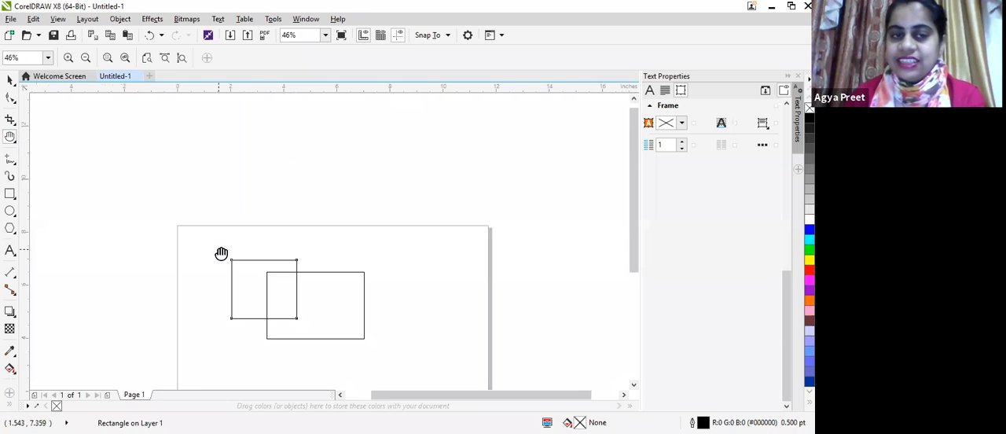
drag(246, 164, 258, 306)
Step: Look through the curve-drawing, artistic media, dimension, connector, effect and eyedropper tools
click(10, 158)
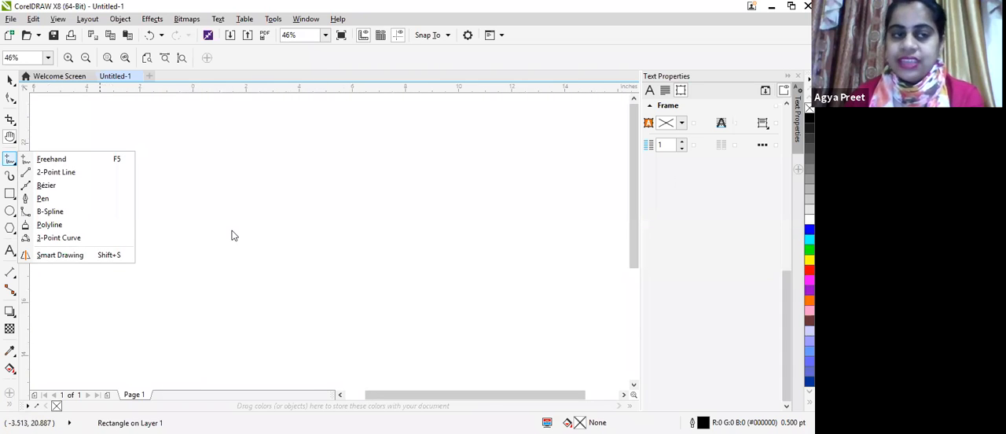
click(29, 162)
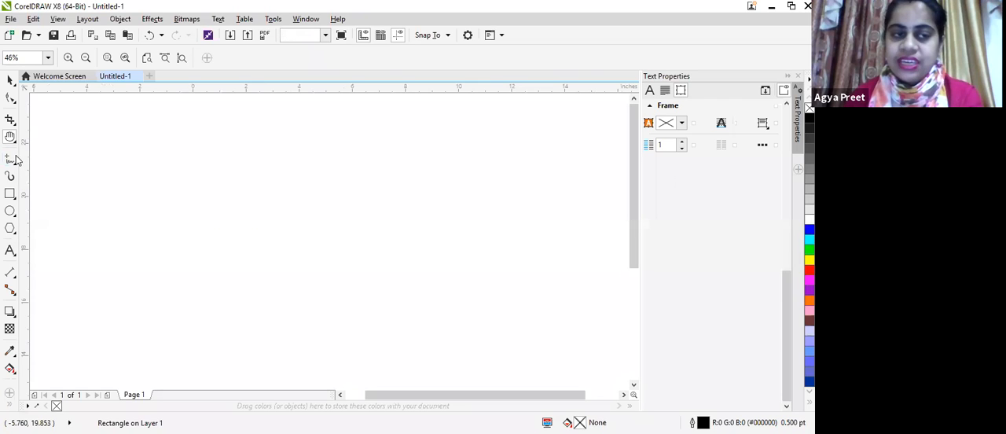
click(10, 161)
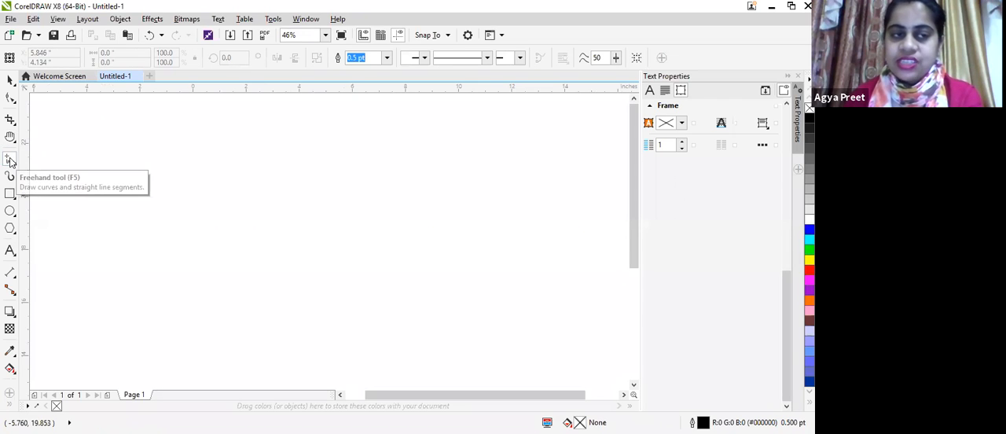
click(11, 161)
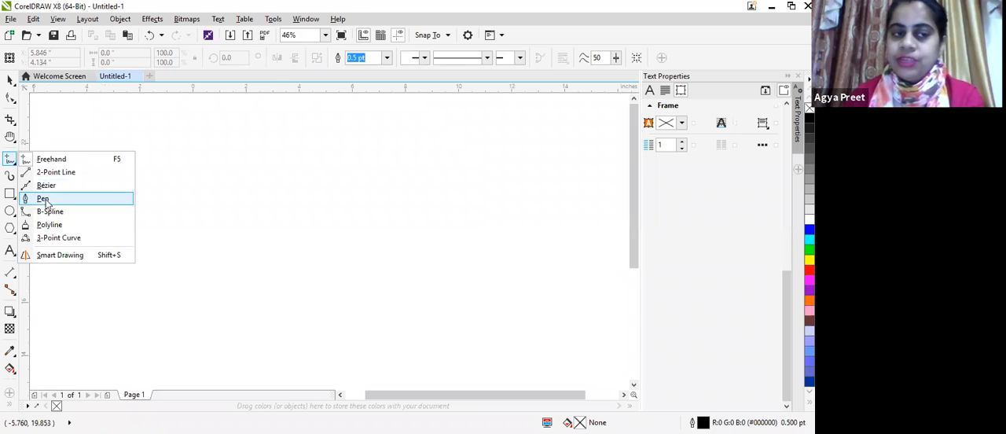
click(49, 237)
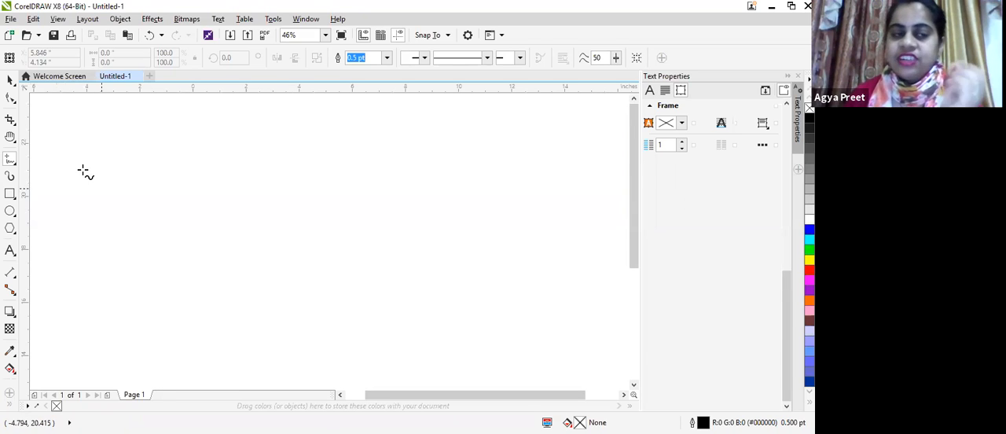
click(13, 180)
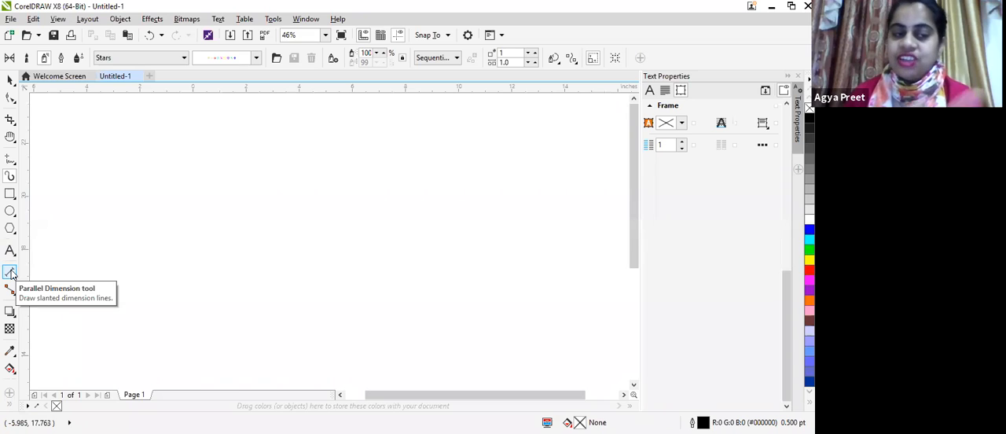
click(12, 274)
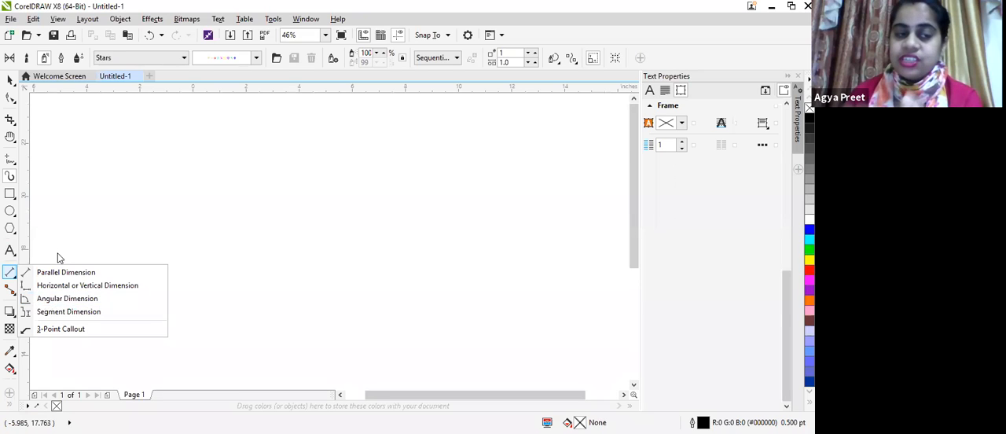
click(10, 290)
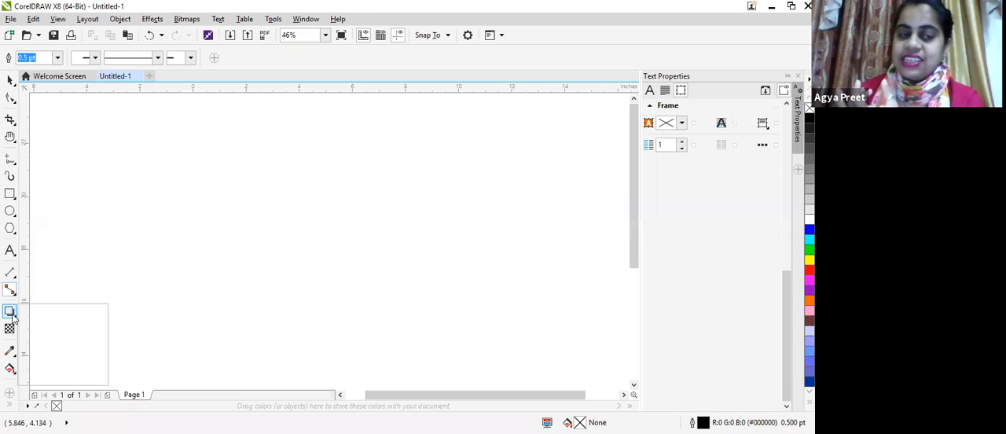
click(12, 315)
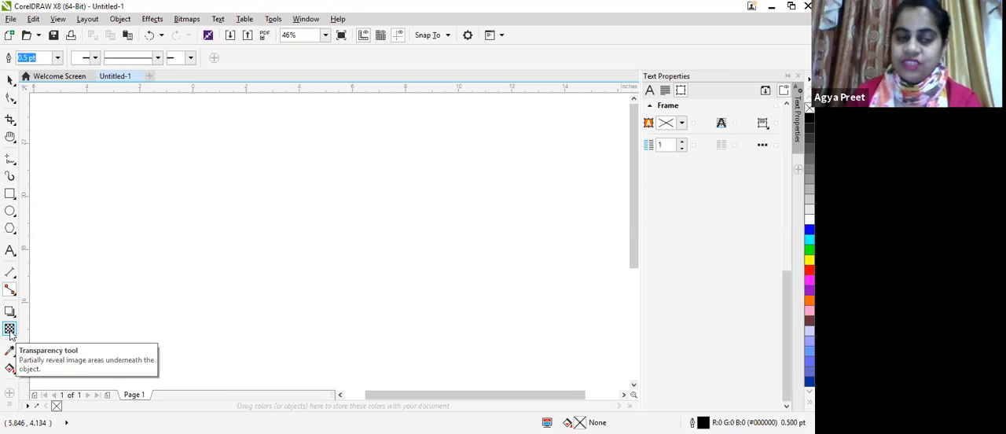
click(10, 355)
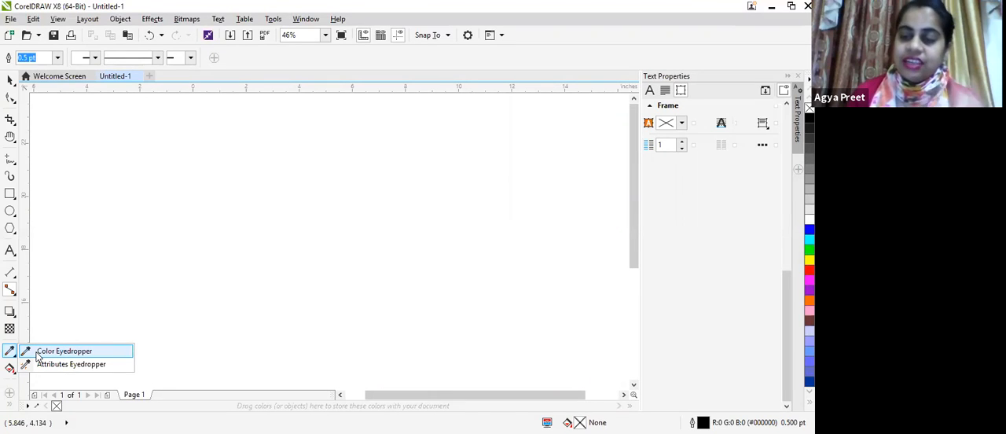
click(13, 230)
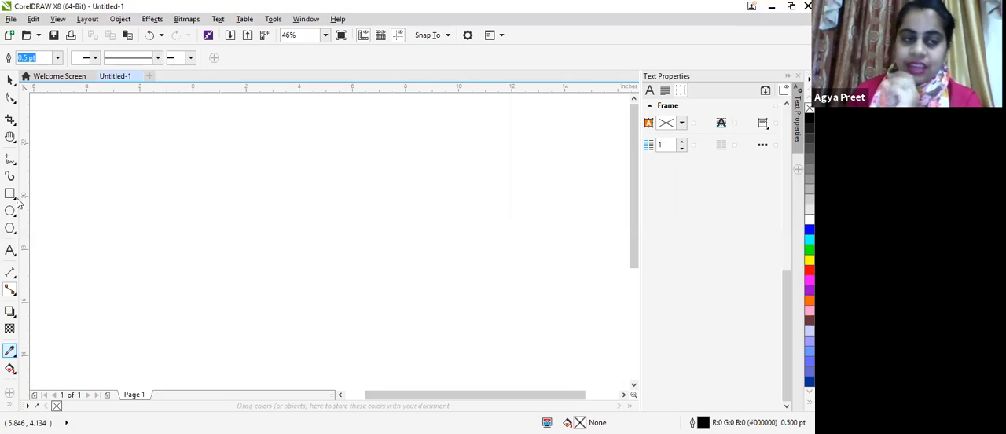
Step: Delete the smaller of the two overlapping rectangles
click(10, 194)
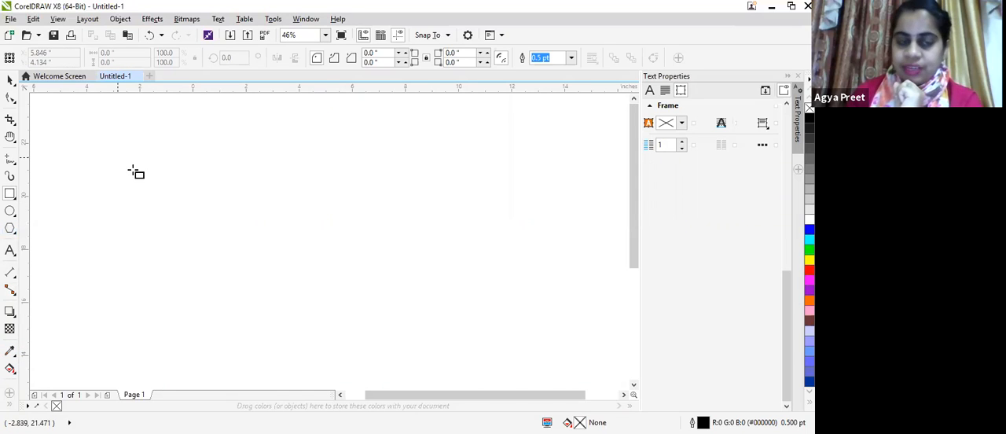
click(325, 35)
click(318, 58)
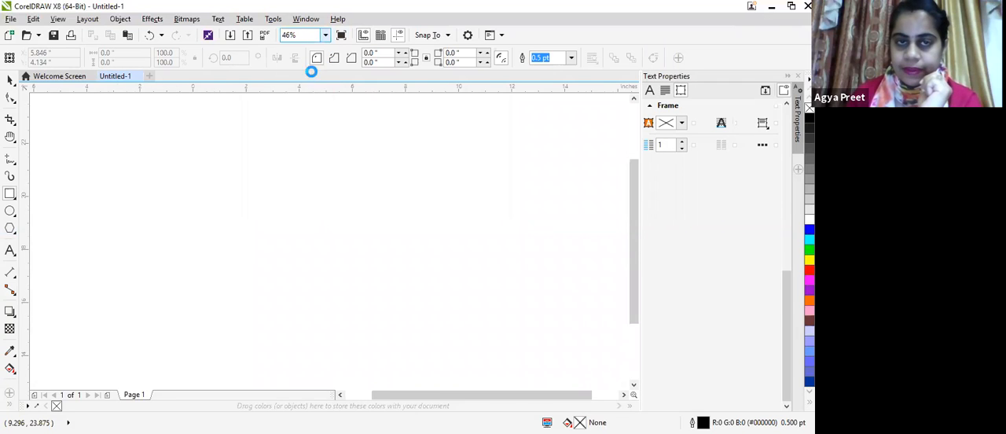
click(10, 79)
drag(213, 151, 354, 251)
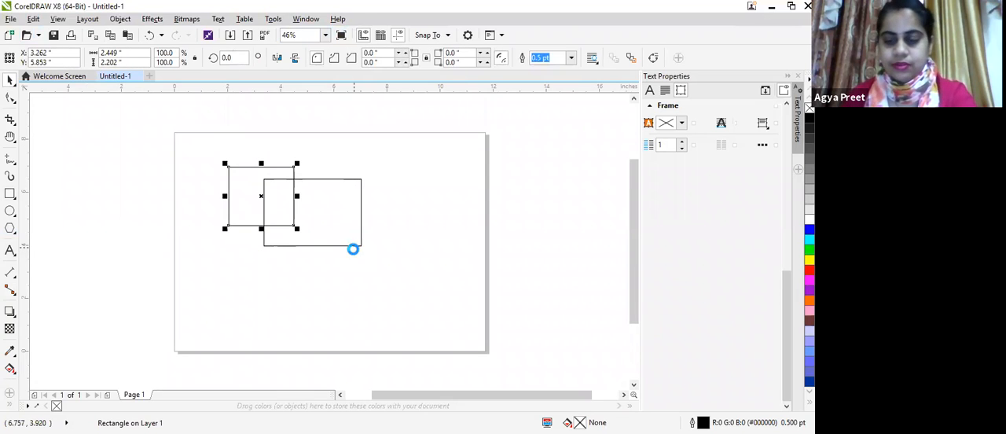
key(Delete)
Step: Fill the remaining rectangle with the orange swirl vector pattern using Interactive Fill
click(338, 245)
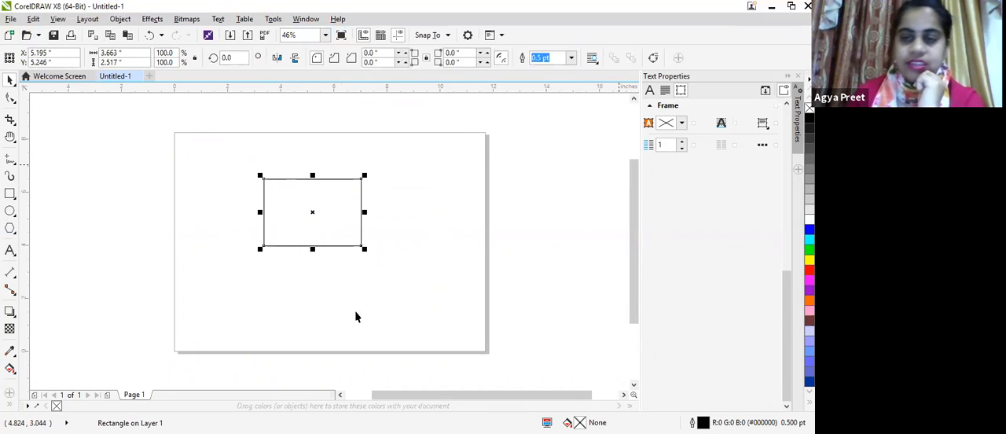
click(11, 369)
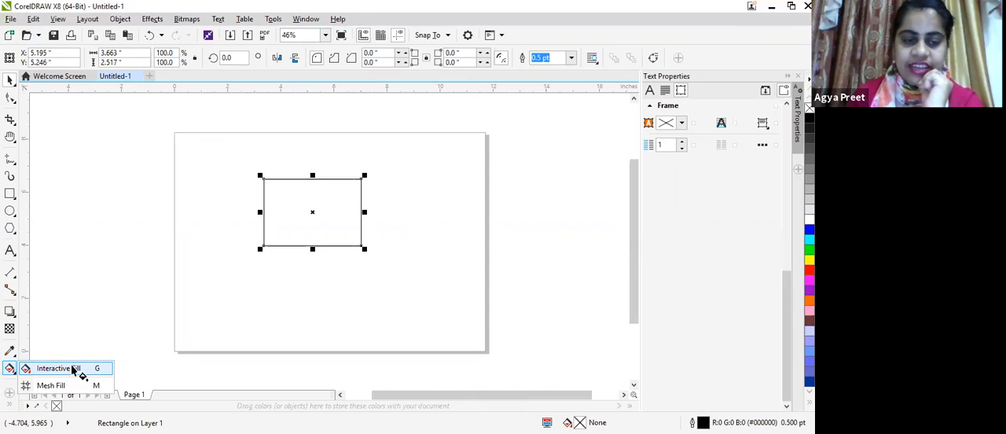
click(73, 369)
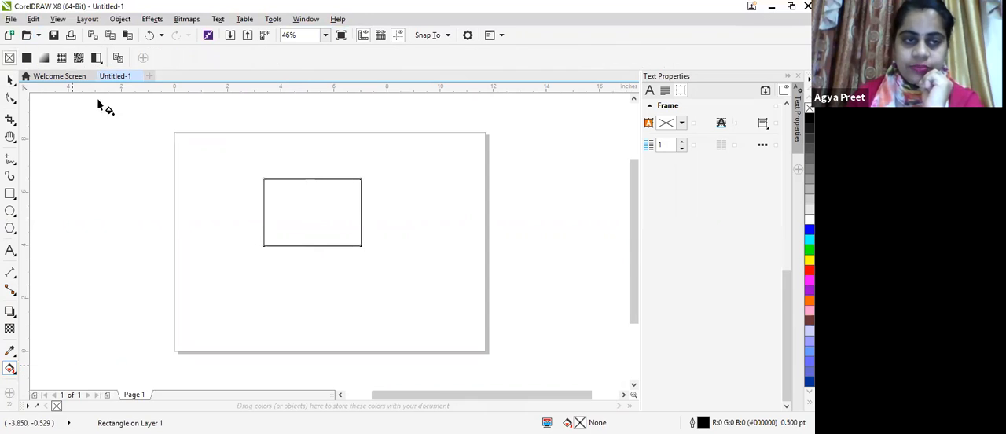
click(60, 57)
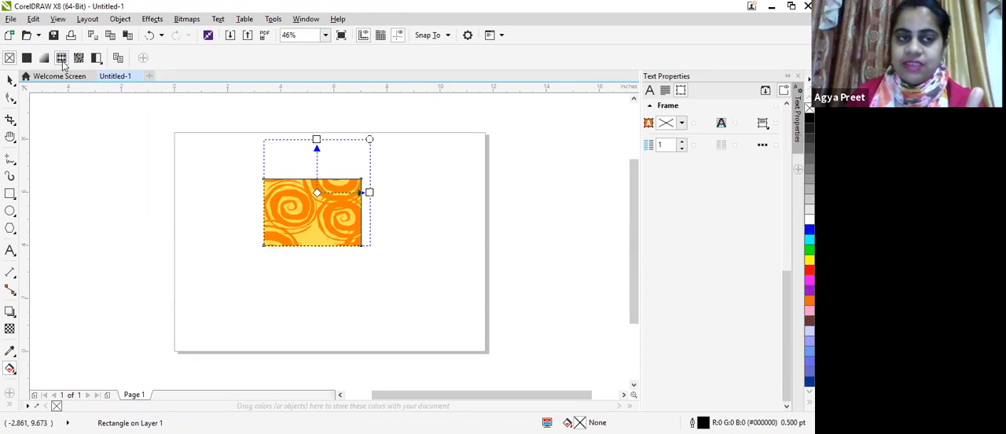
Step: Shrink and slightly rotate the swirl pattern's tile inside the rectangle, and inspect the result up close
drag(358, 192, 364, 222)
drag(378, 168, 369, 187)
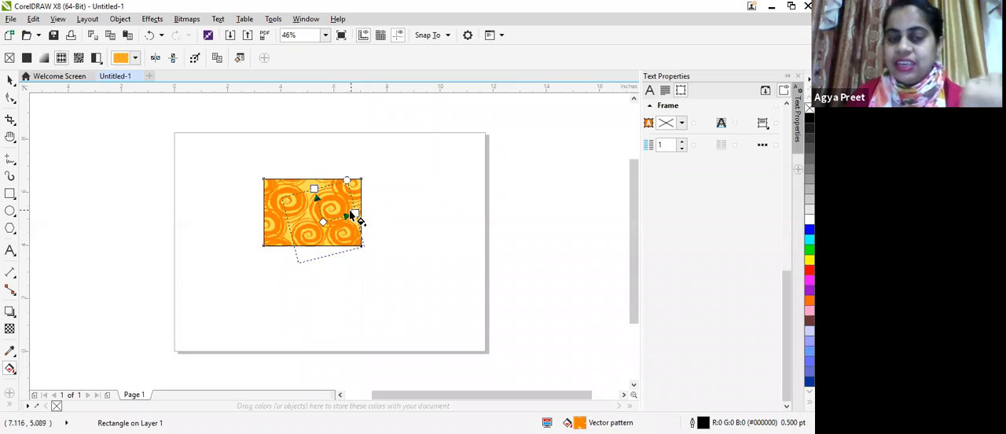
scroll(351, 210, up, 1)
scroll(369, 263, up, 1)
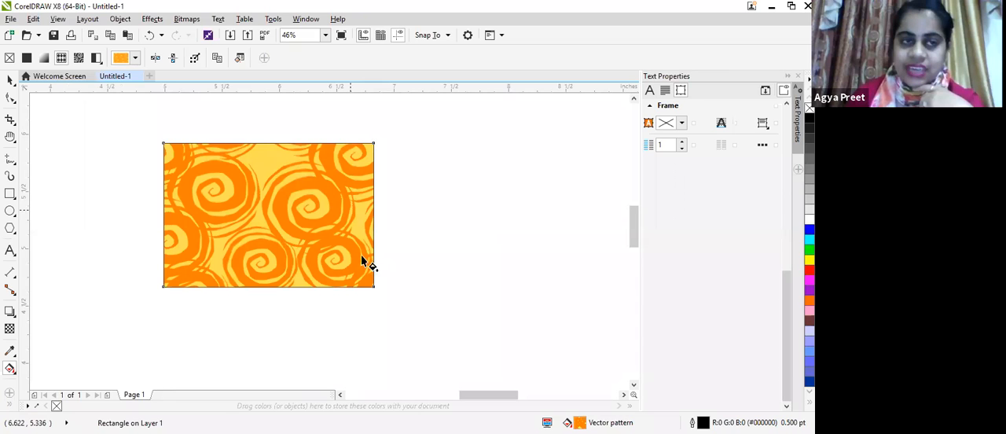
scroll(369, 263, up, 2)
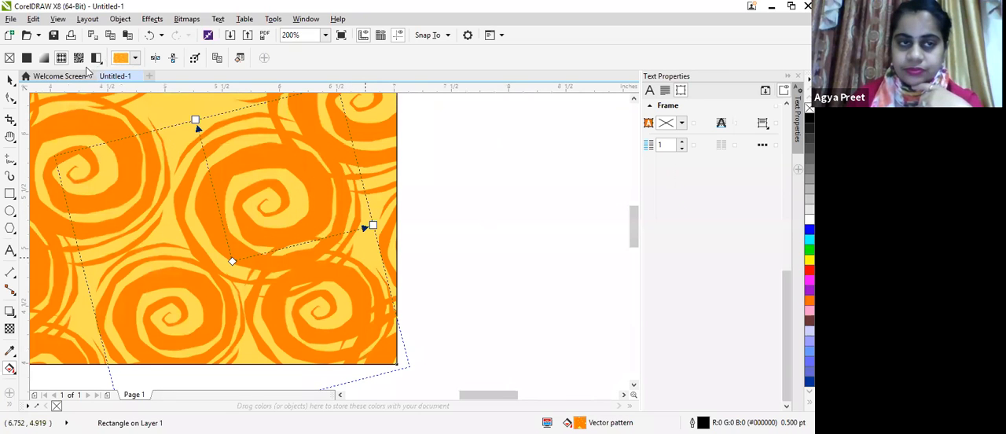
Step: Replace the rectangle's orange swirl fill with the two-color spade pattern
key(F3)
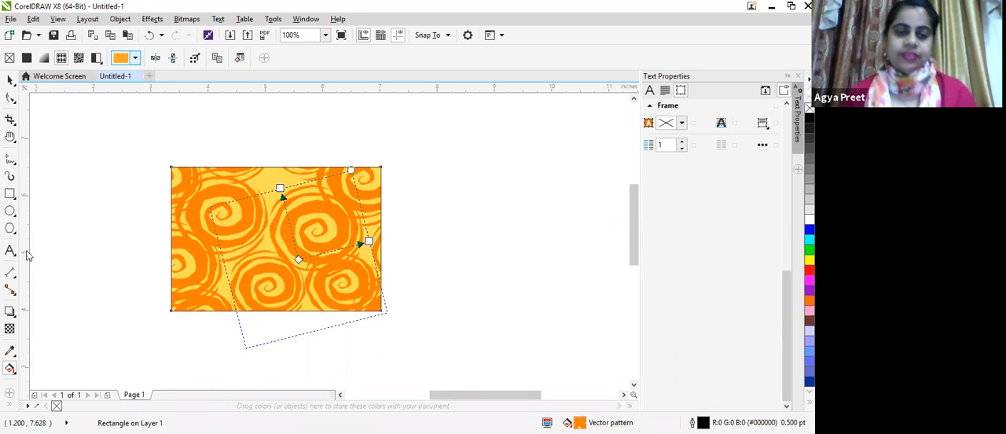
click(135, 58)
click(162, 222)
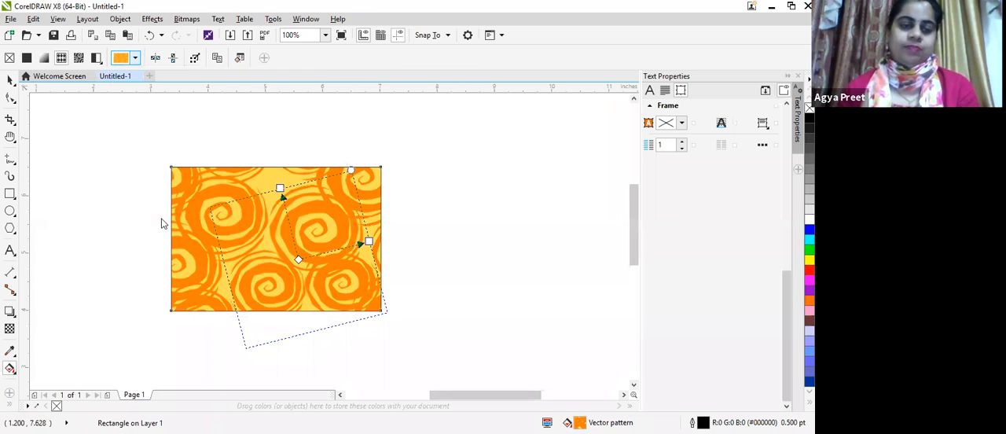
click(135, 58)
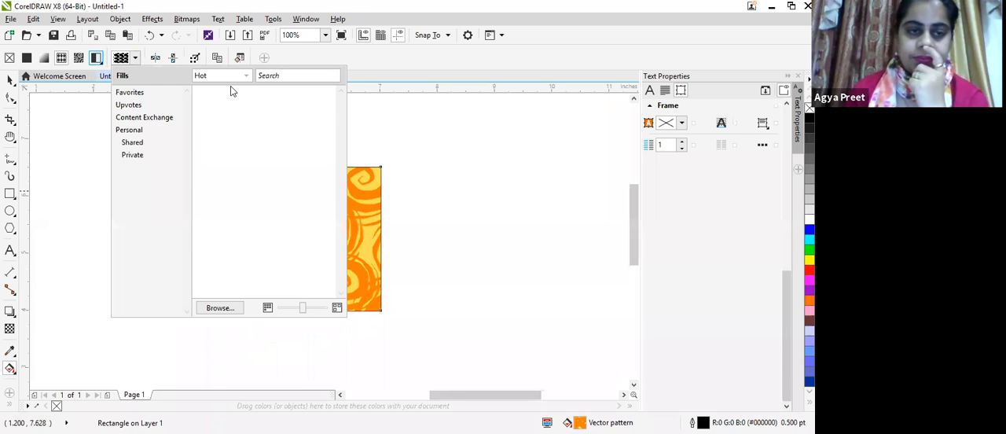
click(134, 61)
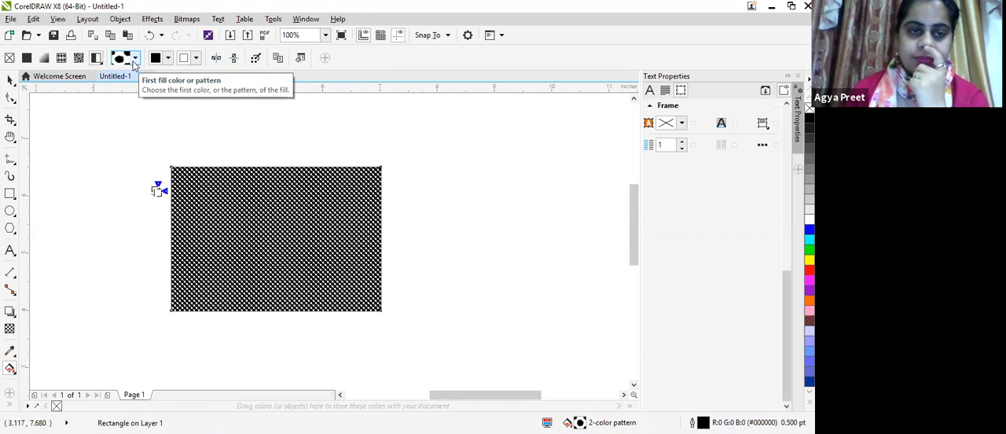
click(134, 59)
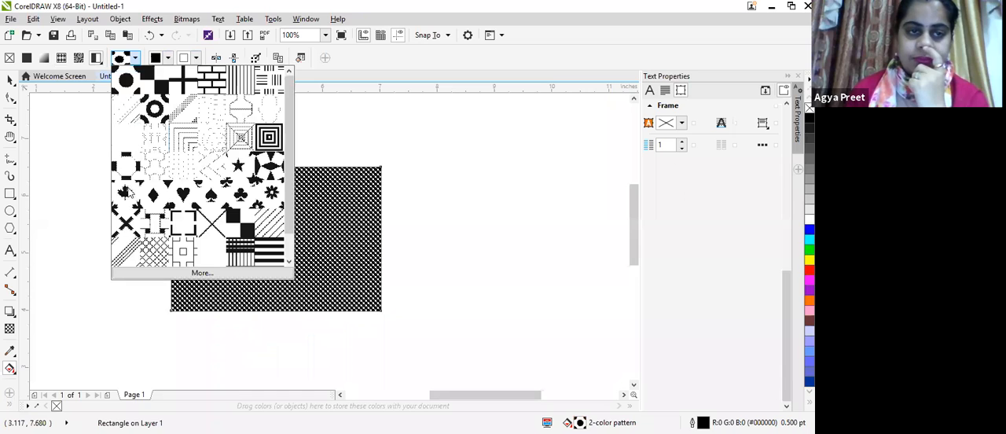
click(223, 186)
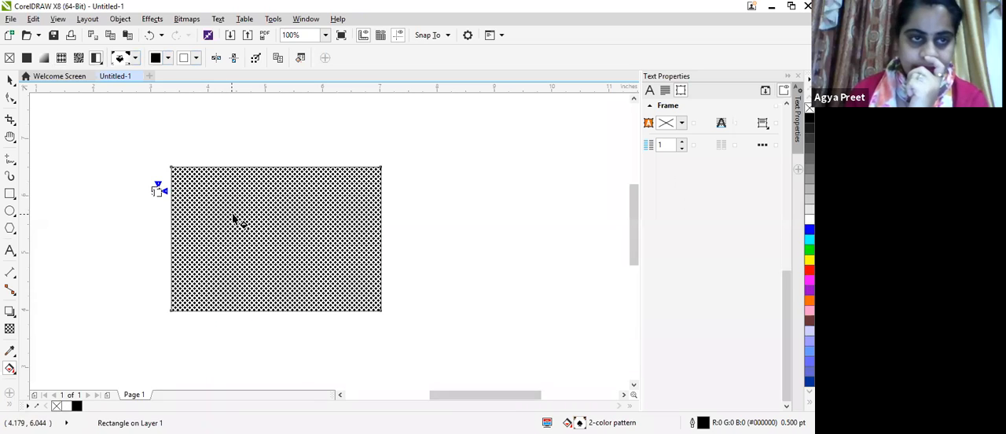
Step: Enlarge and slightly rotate the spade pattern's tile, and change its front color to red (#E81C1C)
drag(164, 191, 224, 205)
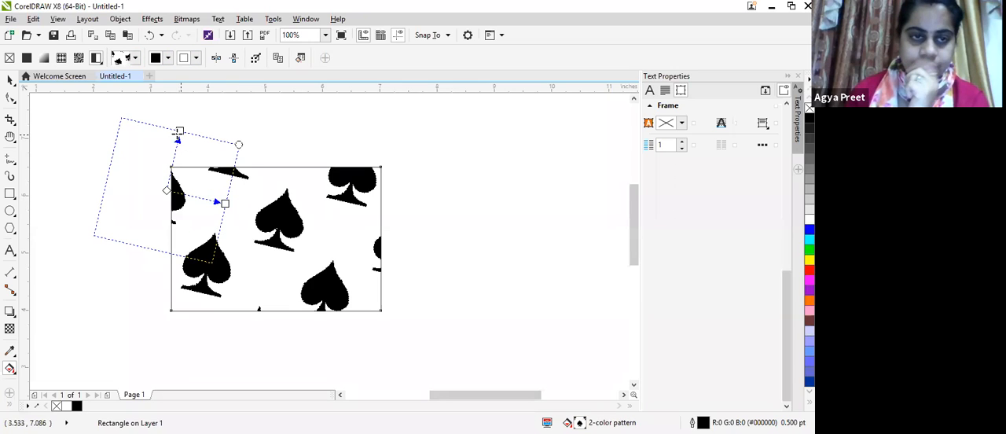
drag(179, 131, 173, 148)
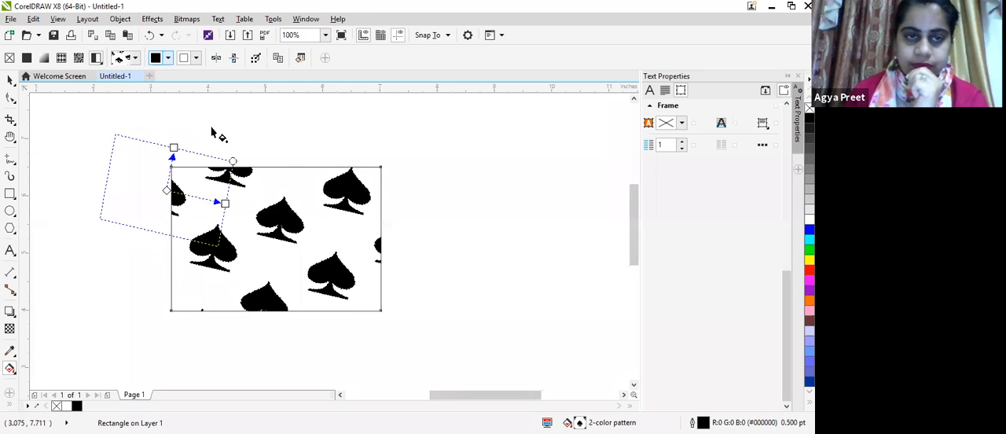
click(168, 58)
click(217, 125)
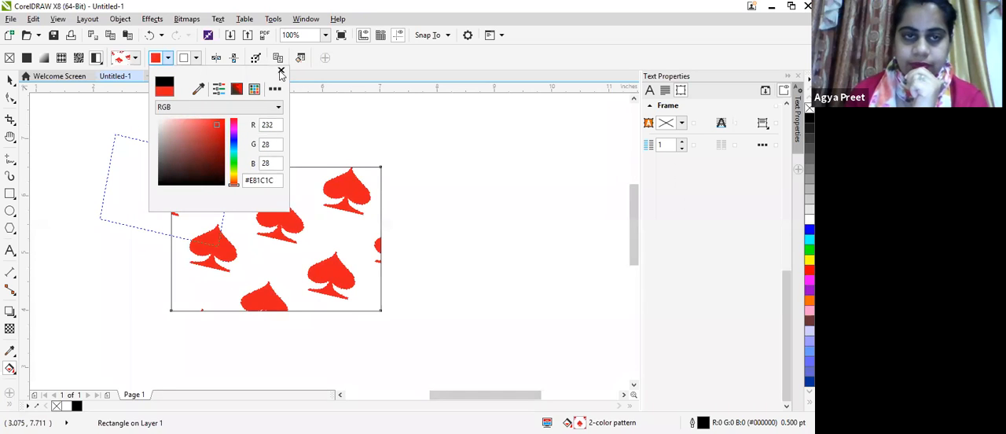
click(333, 206)
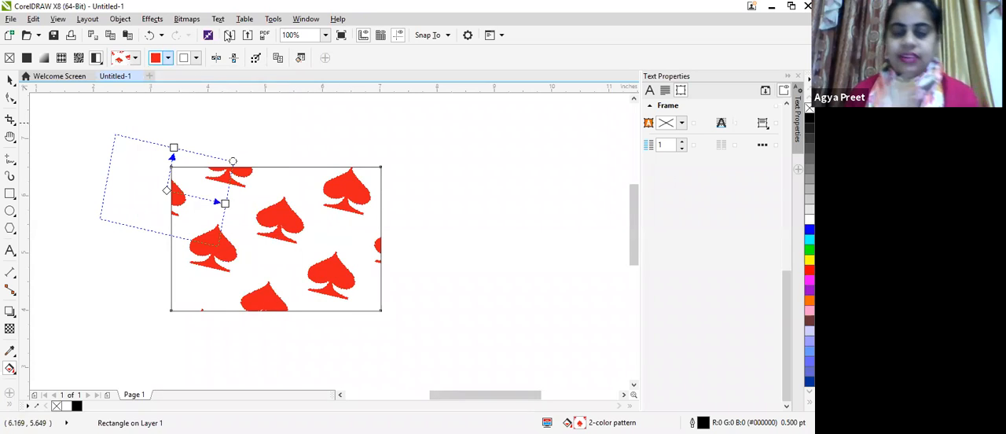
click(195, 61)
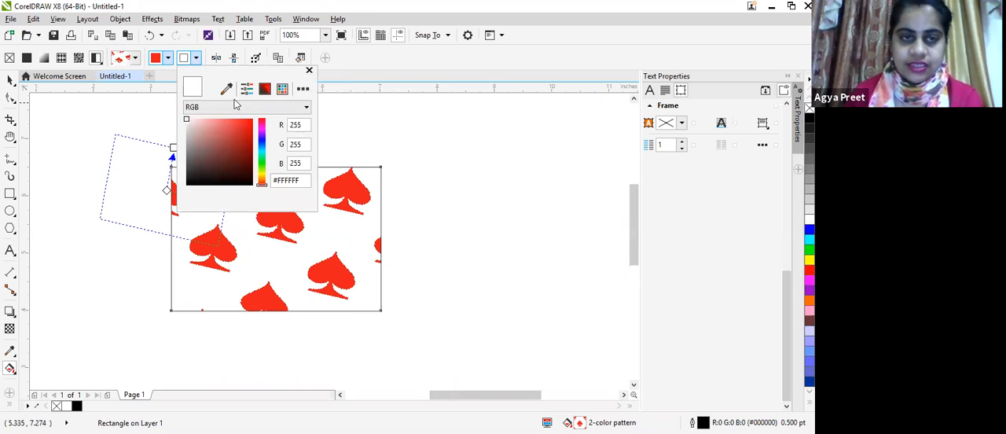
click(43, 151)
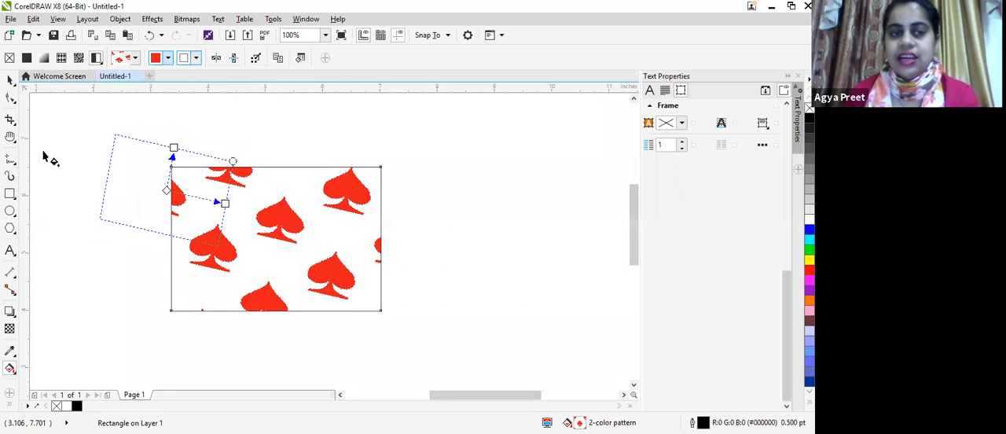
Step: Draw a second rectangle about 2.75 by 2.25 inches beside the first and copy the spade fill onto it with the Attributes Eyedropper
click(10, 194)
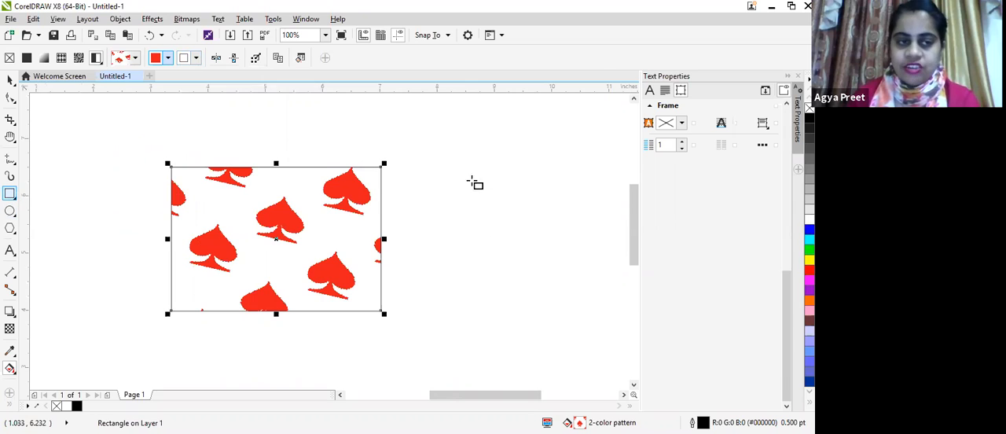
drag(450, 157, 607, 285)
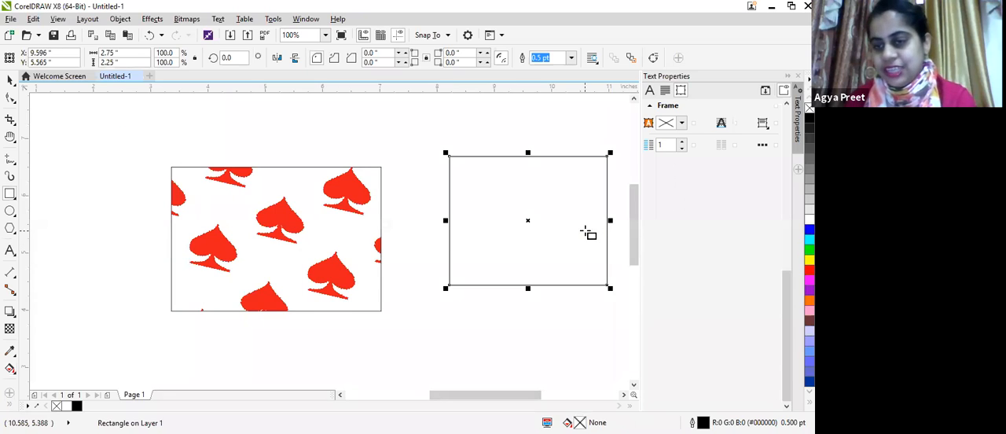
click(10, 354)
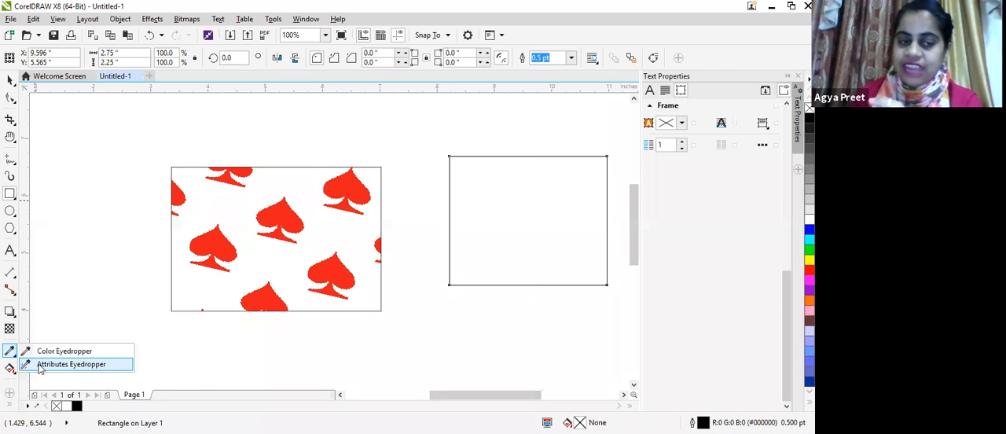
click(70, 364)
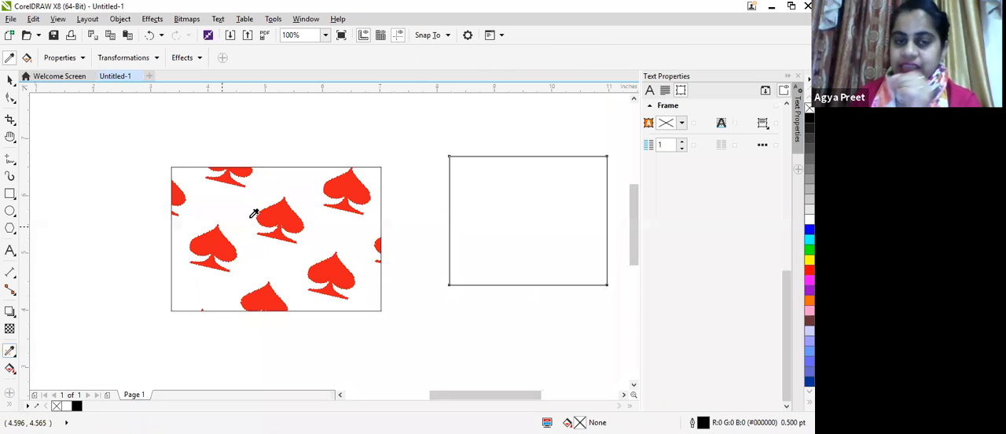
click(295, 230)
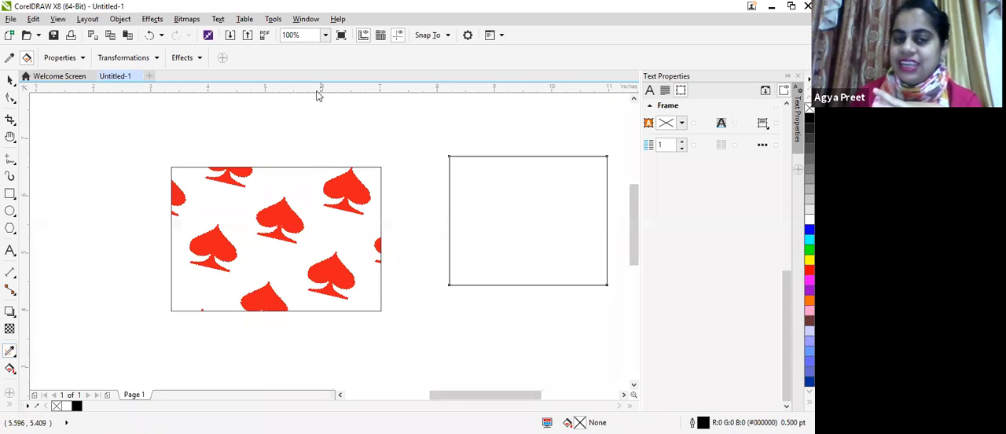
click(508, 189)
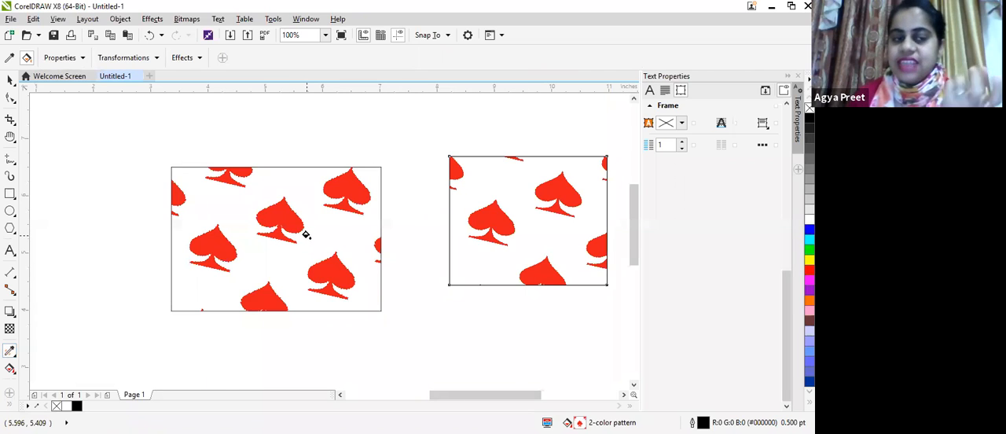
Step: Delete both spade-patterned rectangles from the page
click(9, 79)
drag(95, 135, 594, 356)
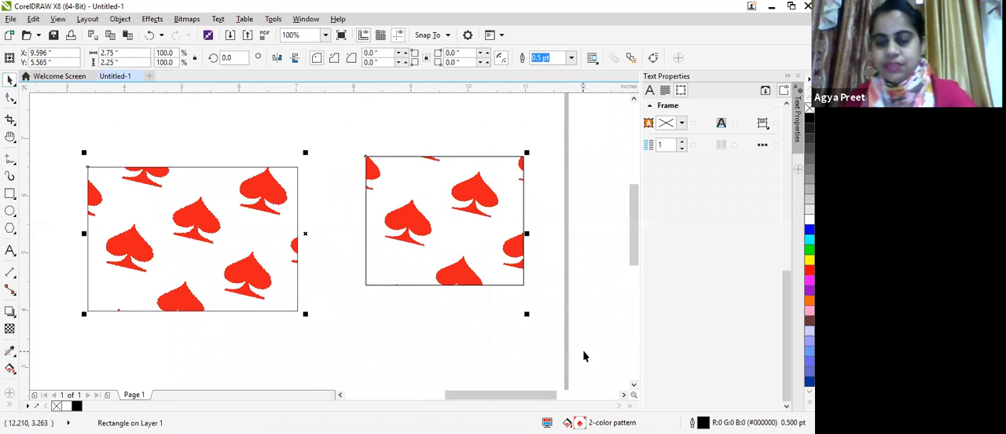
key(Delete)
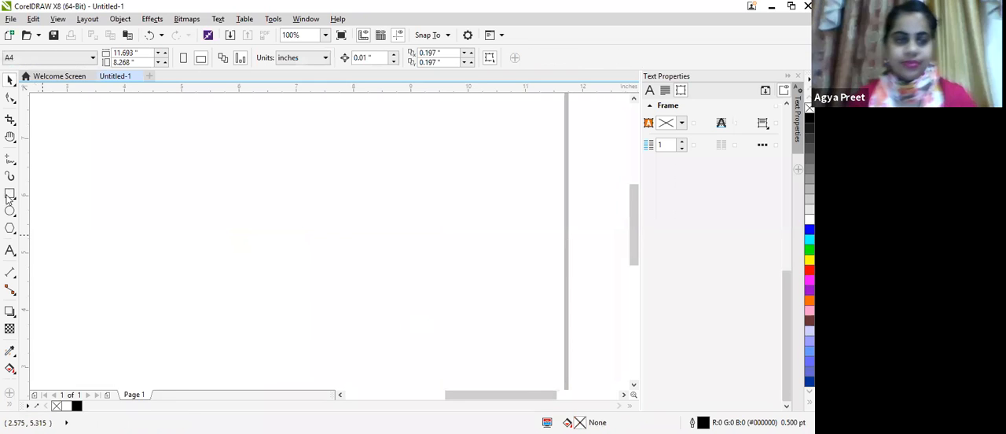
Step: Draw a rectangle about 4.8 by 3 inches on the empty page and fill it with green
click(10, 195)
mouse_move(81, 155)
mouse_down()
mouse_move(328, 326)
mouse_move(357, 326)
mouse_up()
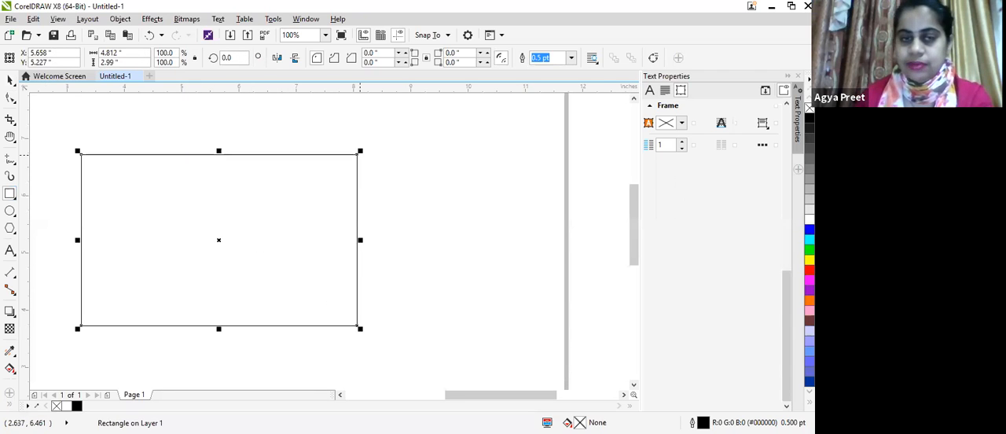
click(810, 250)
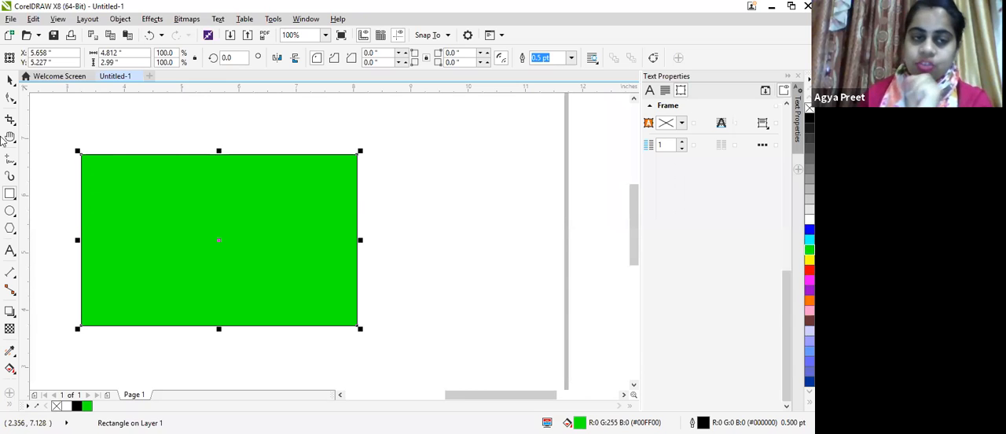
Step: Draw an ellipse about 0.5 by 0.69 inches near the green rectangle's upper-left corner and fill it with red
click(11, 211)
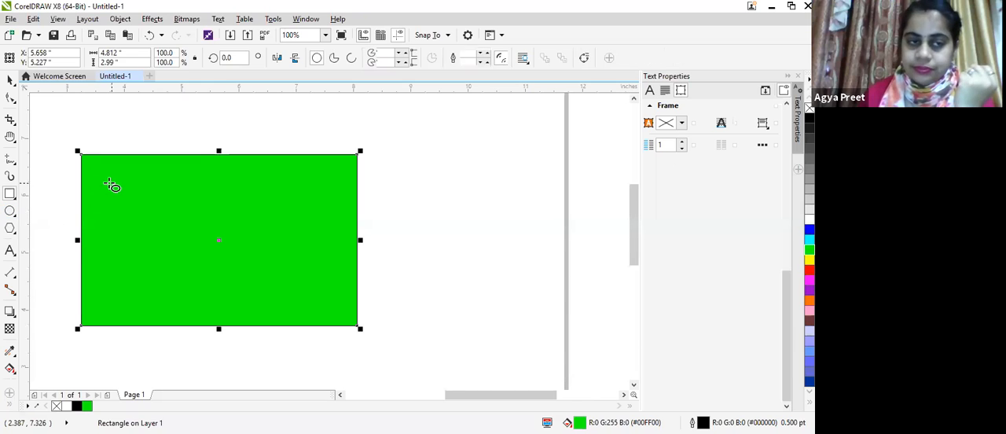
drag(91, 176, 123, 218)
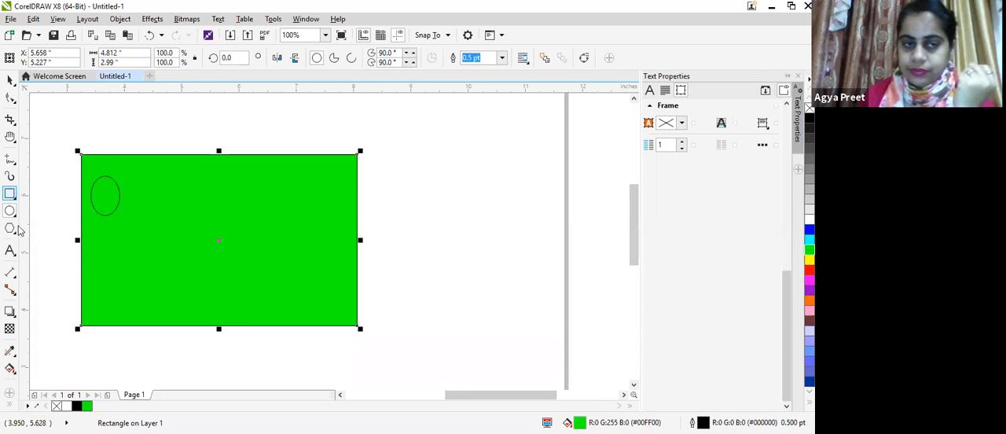
click(10, 81)
click(102, 203)
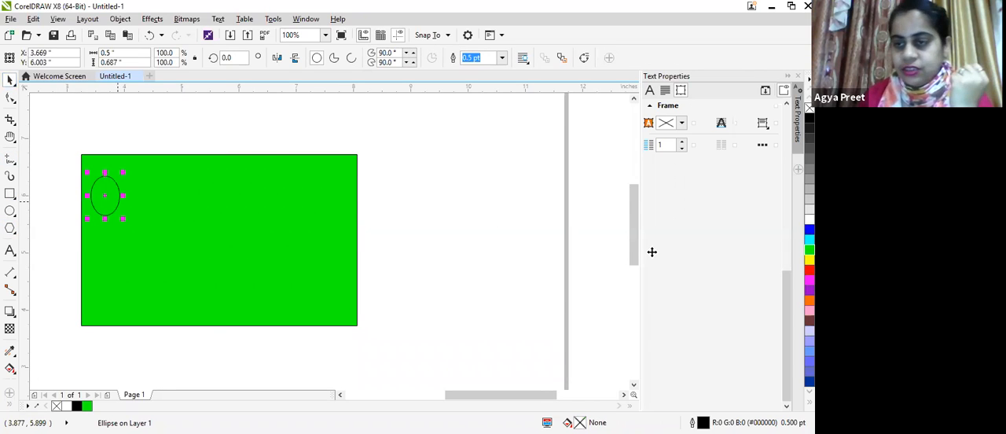
click(810, 270)
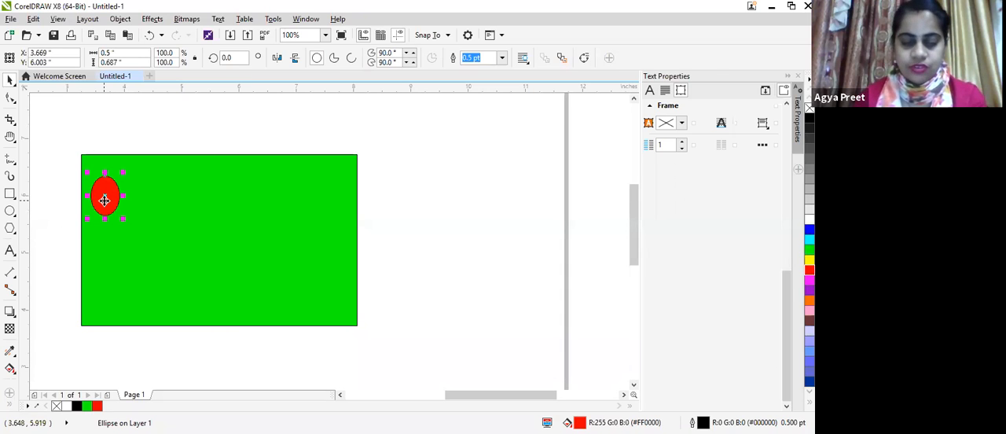
Step: Scatter twelve copies of the red ellipse over the green rectangle, letting several overlap its edges
drag(106, 196, 354, 199)
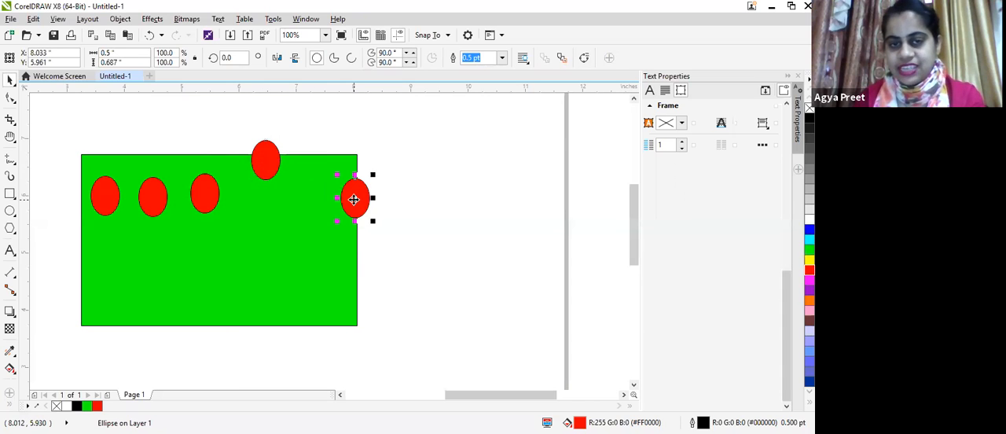
drag(352, 270, 352, 270)
drag(353, 270, 190, 284)
drag(113, 258, 135, 324)
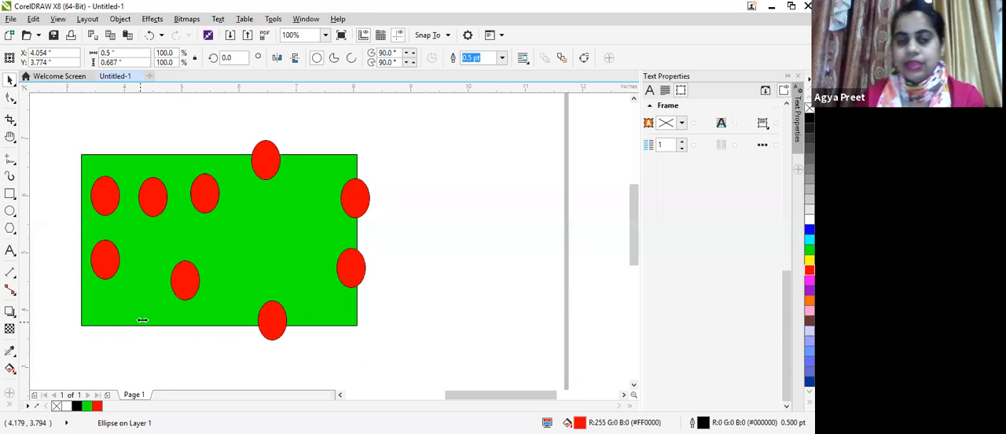
drag(184, 280, 263, 248)
drag(162, 194, 309, 209)
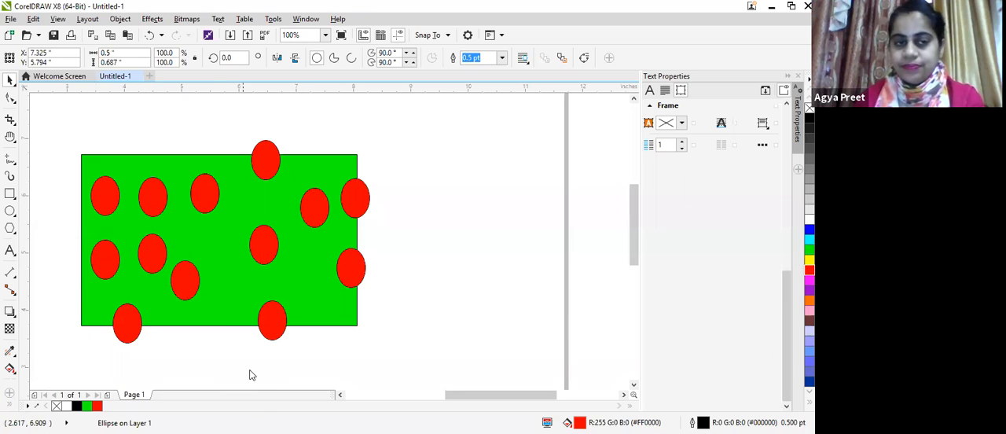
click(252, 375)
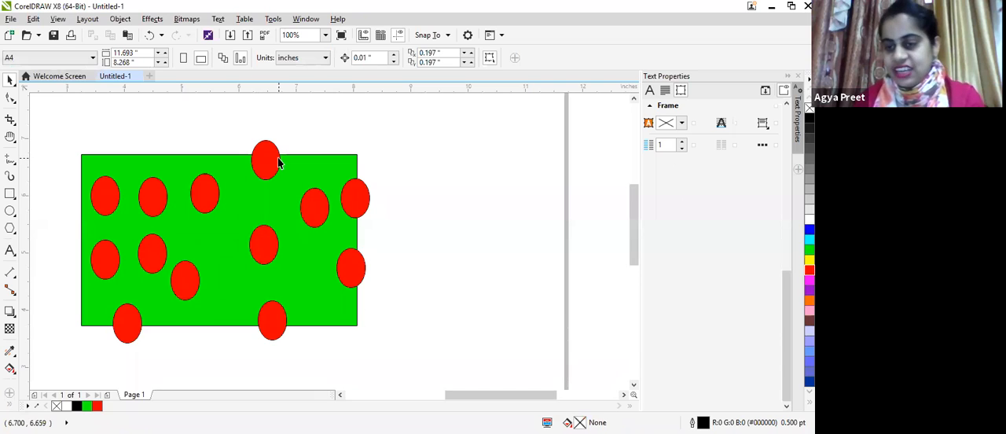
Step: Draw another rectangle about 3.06 by 2.46 inches beside the dotted one and fill it with green
click(10, 195)
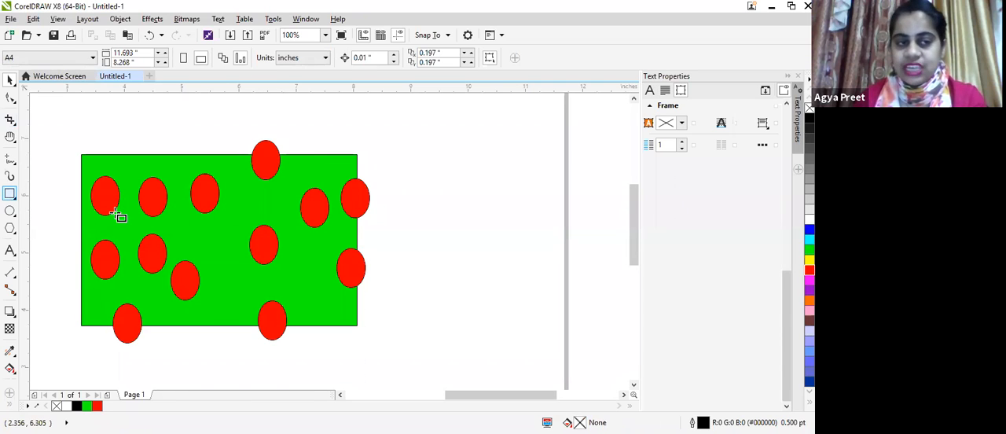
mouse_move(435, 156)
mouse_down()
mouse_move(476, 232)
mouse_move(610, 299)
mouse_up()
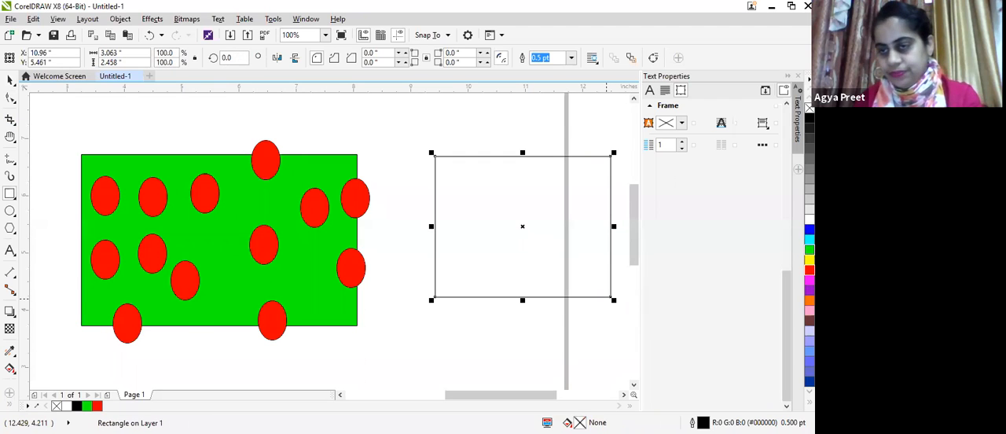
click(810, 250)
Step: Copy one red ellipse from the large rectangle into the upper-left area of the smaller green rectangle
click(9, 80)
click(106, 196)
drag(315, 222, 475, 196)
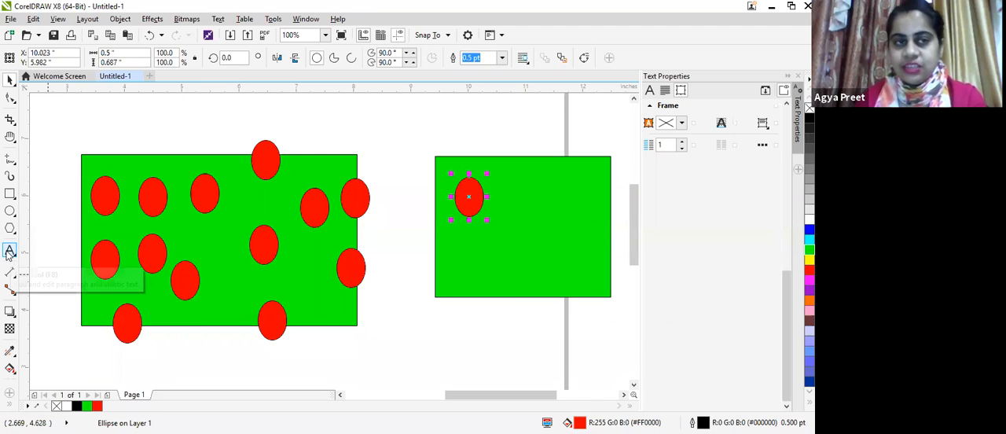
click(120, 20)
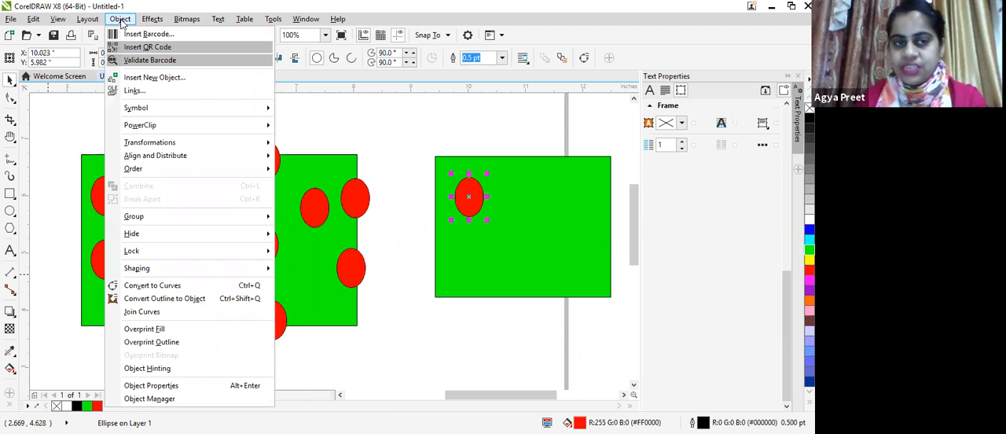
mouse_move(144, 130)
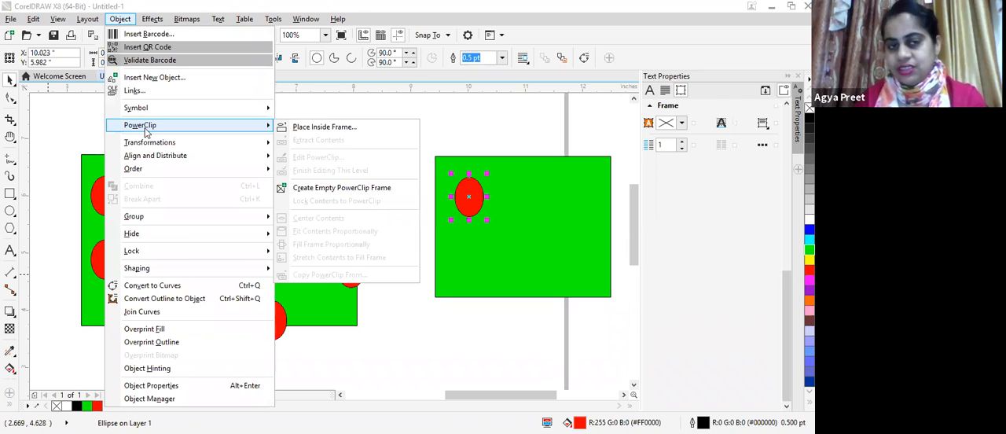
click(315, 128)
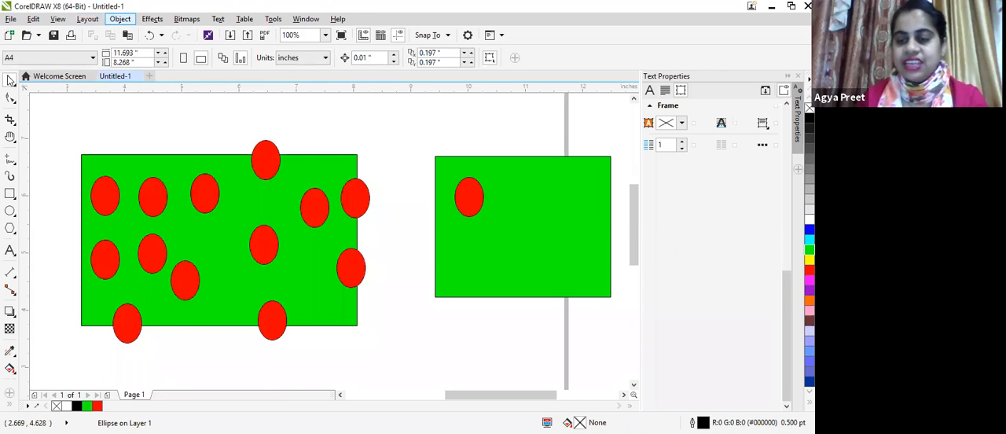
click(10, 80)
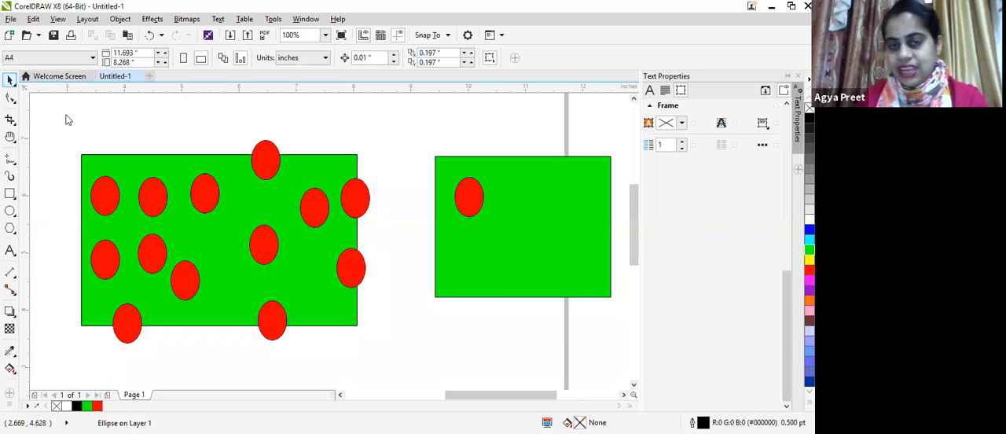
click(439, 246)
click(446, 258)
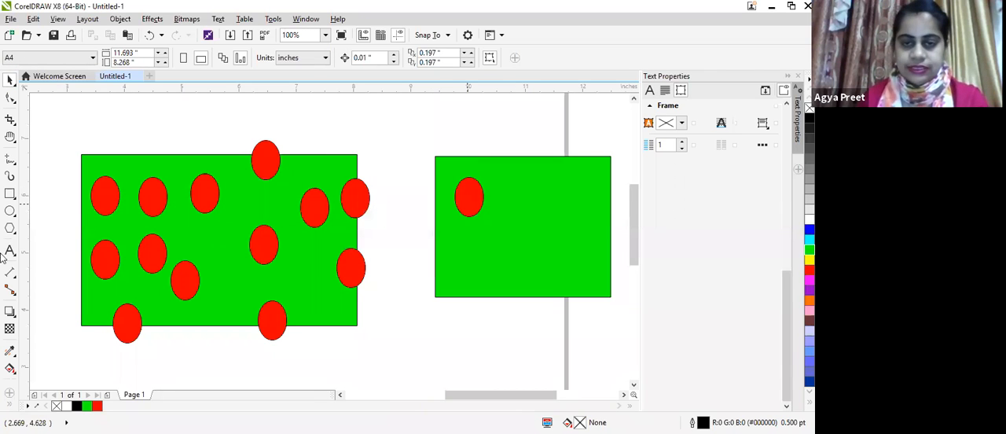
click(8, 83)
key(Escape)
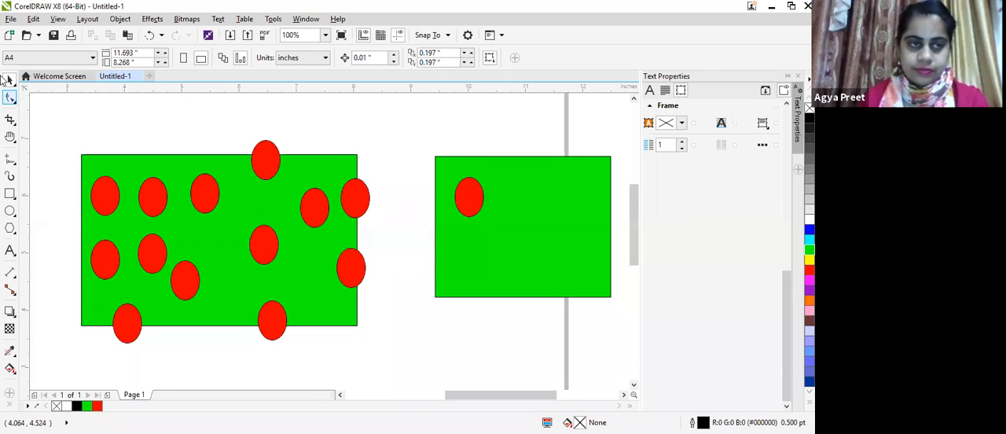
Step: Place the red ellipse inside the smaller green rectangle with PowerClip
click(471, 198)
click(118, 24)
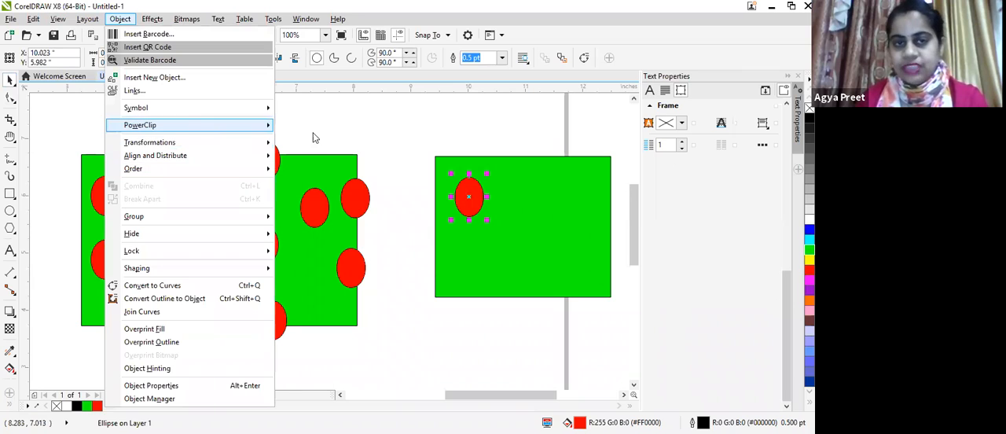
click(431, 176)
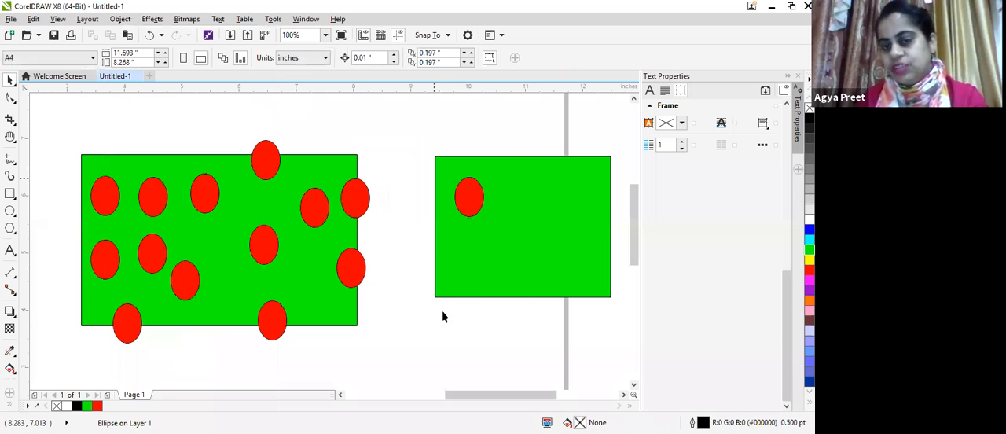
Step: Edit the smaller rectangle's PowerClip contents, scatter nine copies of the red ellipse inside and across the frame edges, and finish editing
click(503, 209)
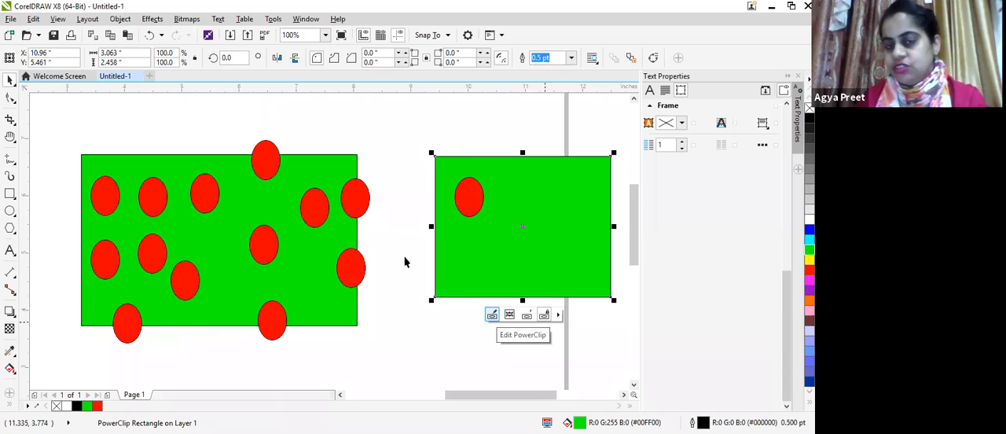
click(492, 313)
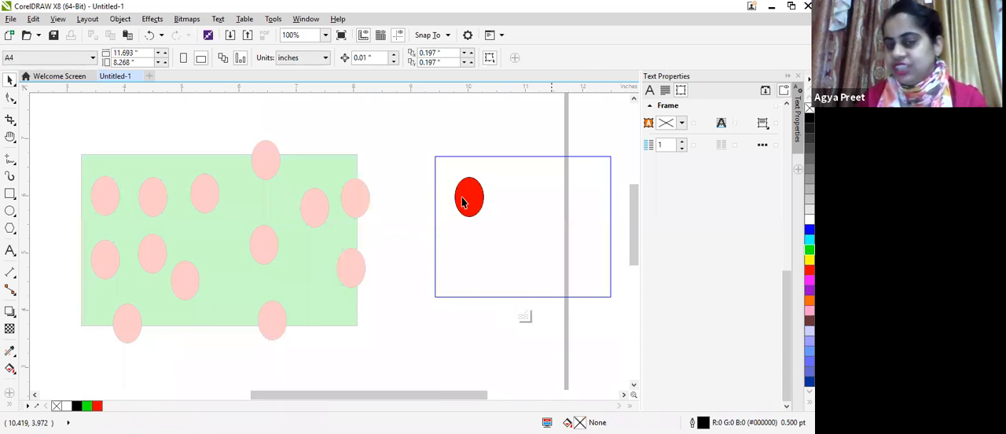
drag(469, 183, 516, 271)
key(space)
key(space)
key(space)
key(space)
key(space)
drag(566, 233, 453, 275)
key(space)
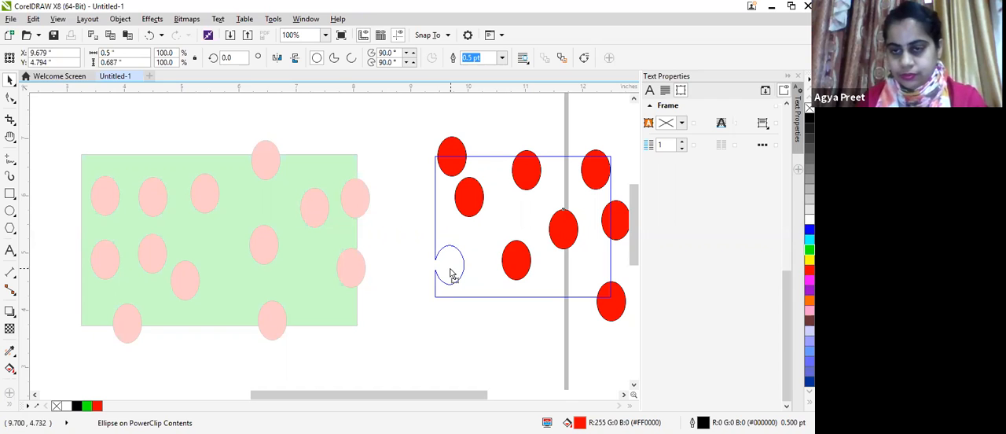
key(space)
drag(451, 274, 483, 310)
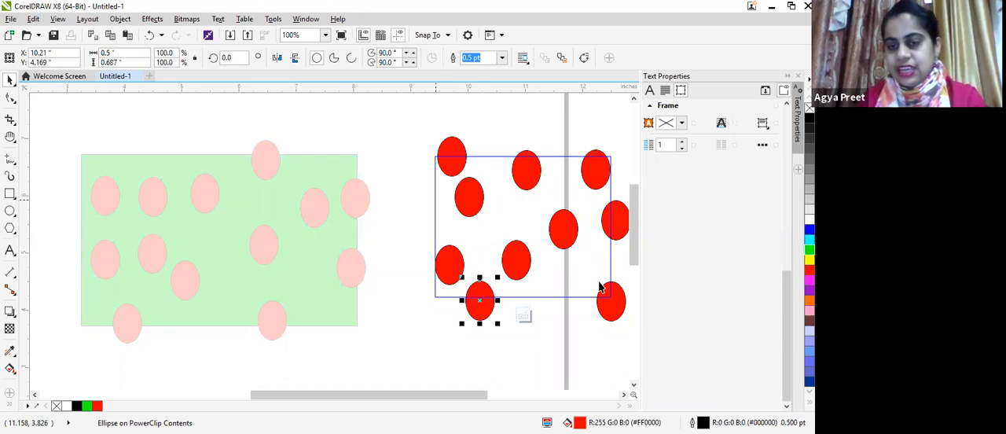
click(523, 316)
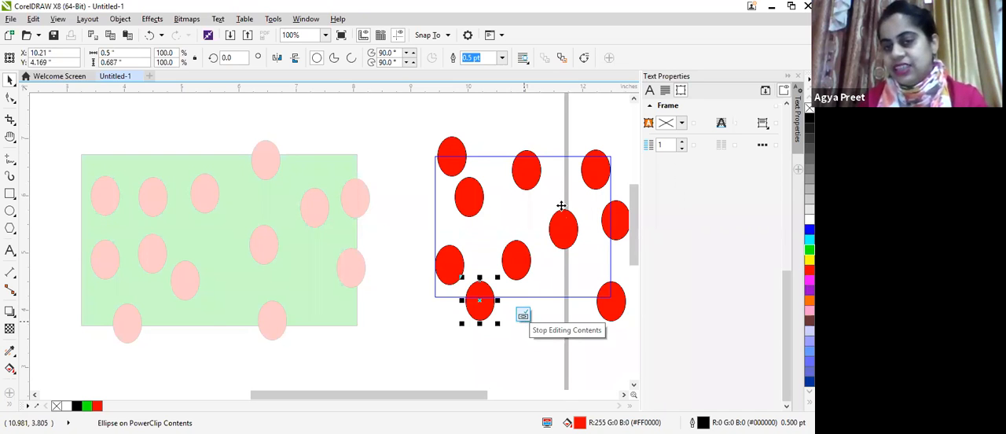
Step: Move the PowerClip rectangle and the large green rectangle to new positions, leaving the large one's loose ellipses in place
drag(523, 228, 493, 155)
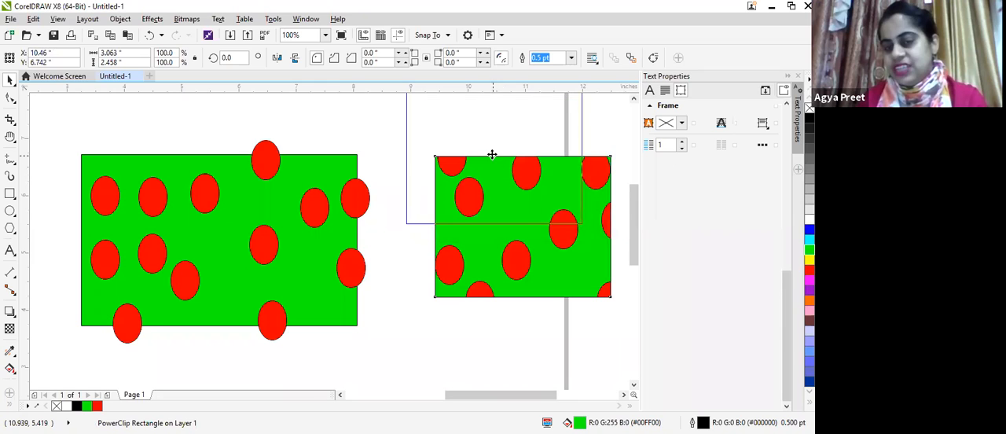
drag(545, 275, 480, 223)
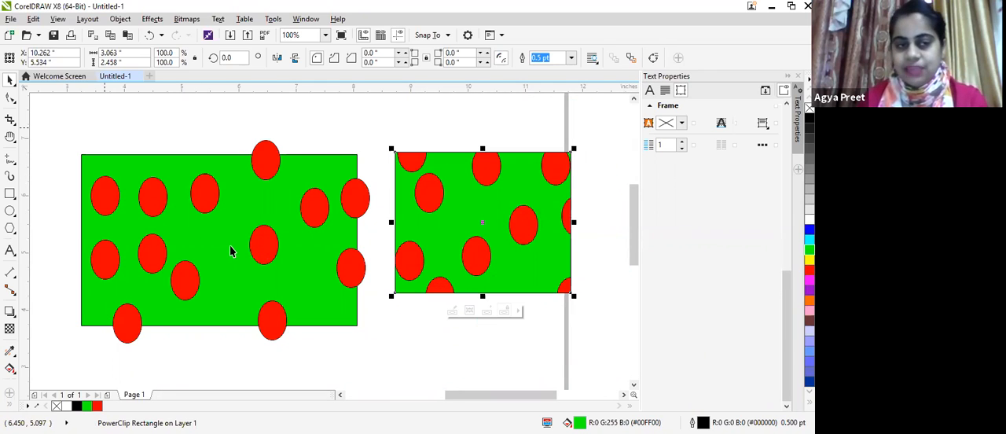
drag(229, 229, 208, 144)
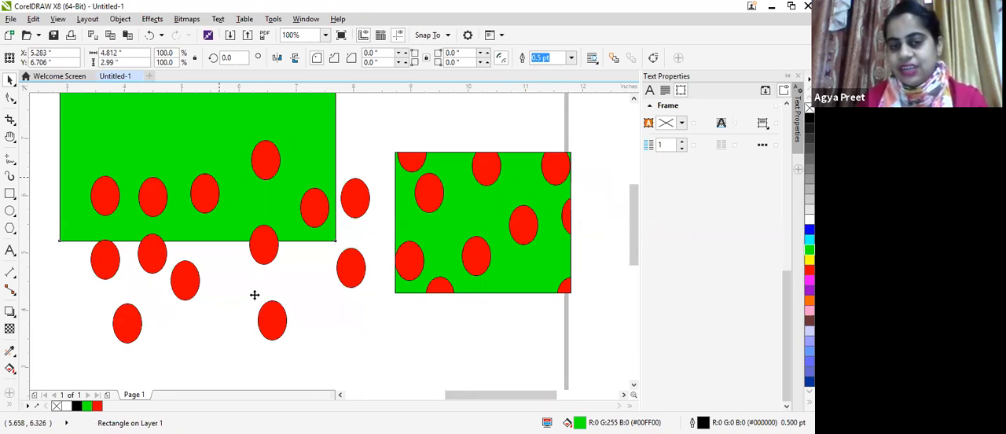
drag(262, 293, 252, 228)
drag(480, 222, 532, 188)
drag(522, 222, 527, 182)
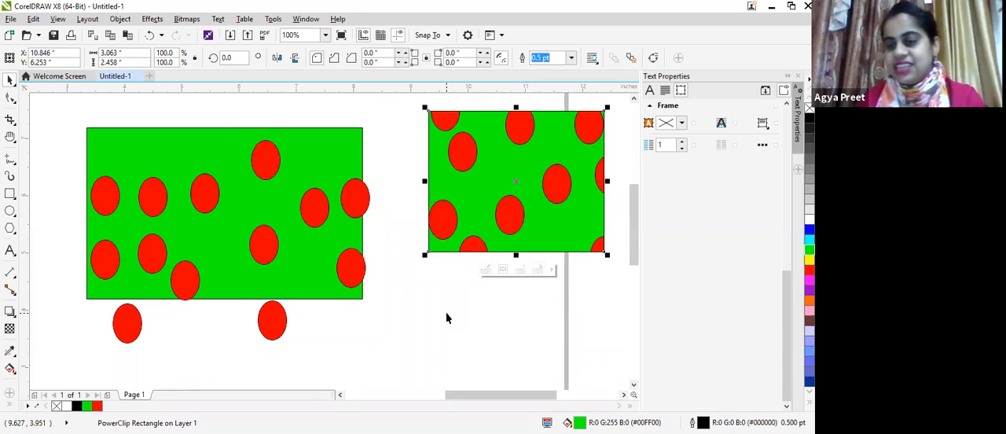
Step: Draw a rectangle about 3.02 by 1.4 inches below the PowerClip rectangle and an ellipse about 4.03 by 0.49 inches extending past both its sides
click(10, 194)
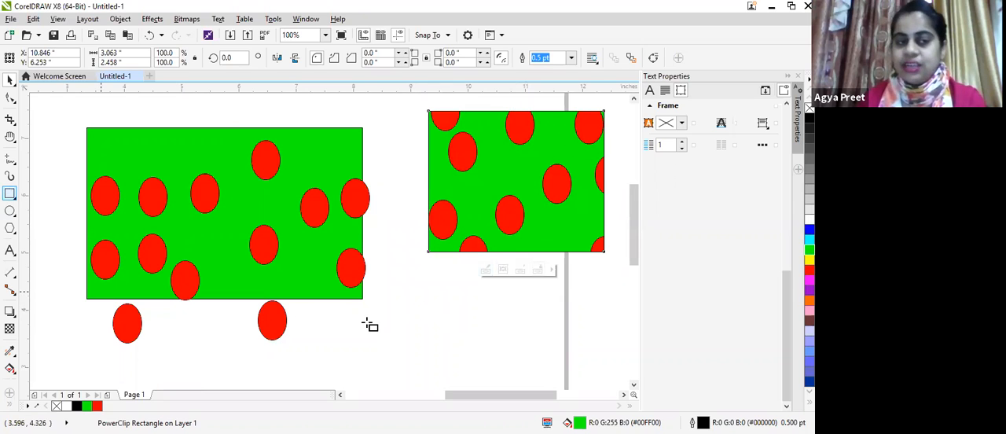
drag(378, 287, 554, 368)
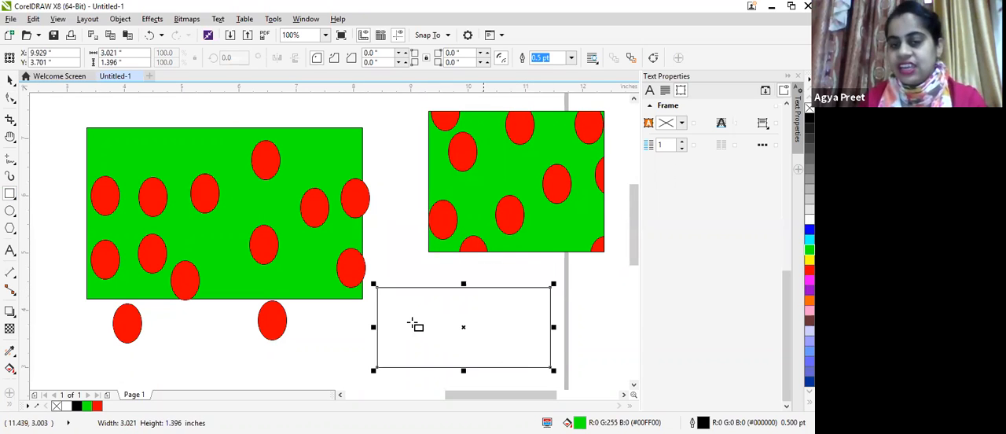
click(10, 214)
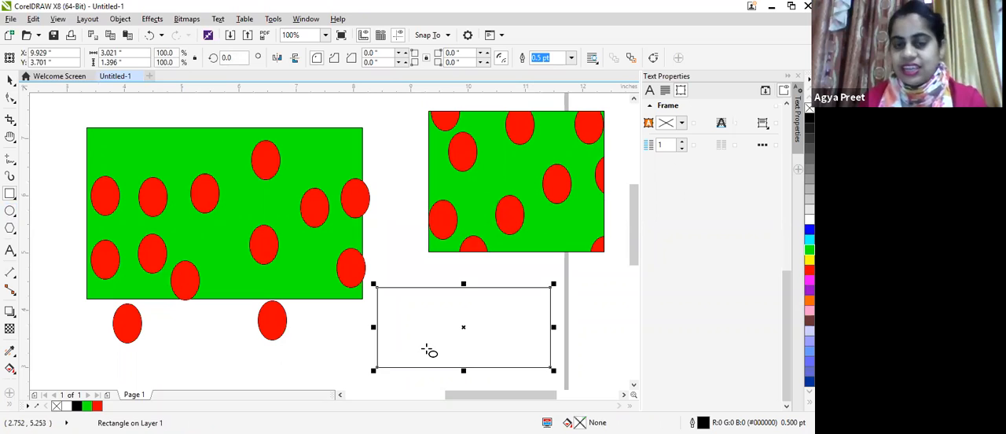
drag(394, 310, 582, 344)
drag(394, 328, 332, 319)
drag(343, 322, 346, 322)
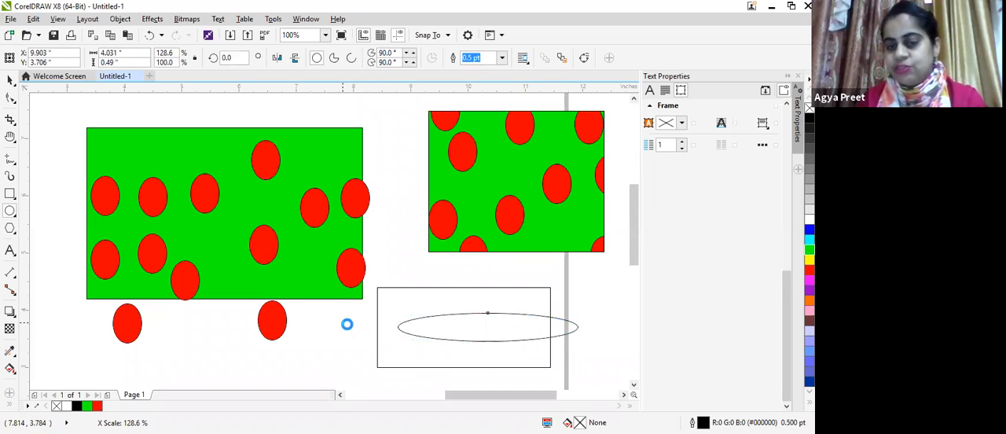
Step: Place the wide ellipse inside the unfilled rectangle with PowerClip and shift the clipped rectangle slightly
click(118, 20)
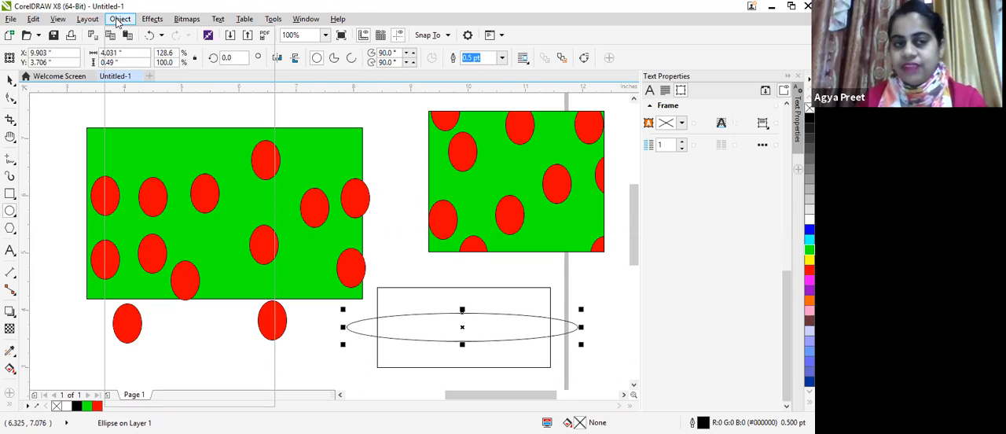
click(417, 287)
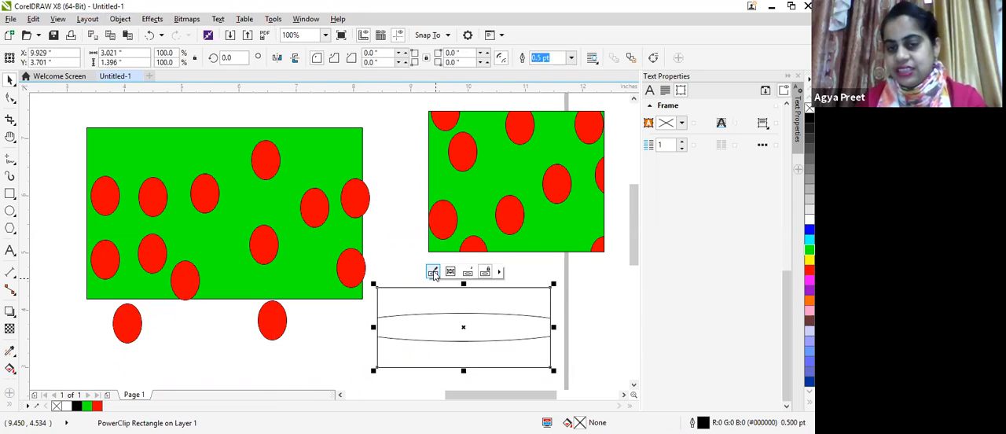
click(464, 275)
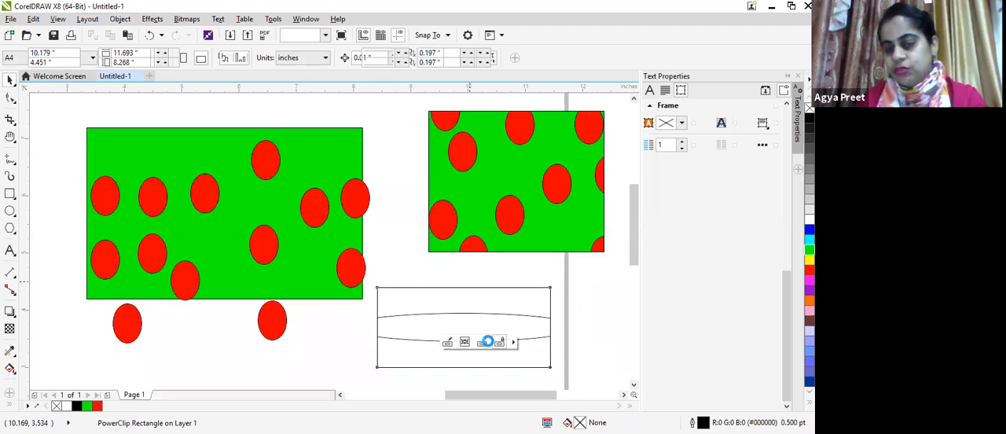
mouse_move(459, 329)
mouse_down()
mouse_move(466, 266)
mouse_move(470, 333)
mouse_move(440, 285)
mouse_move(462, 329)
mouse_move(472, 328)
mouse_up()
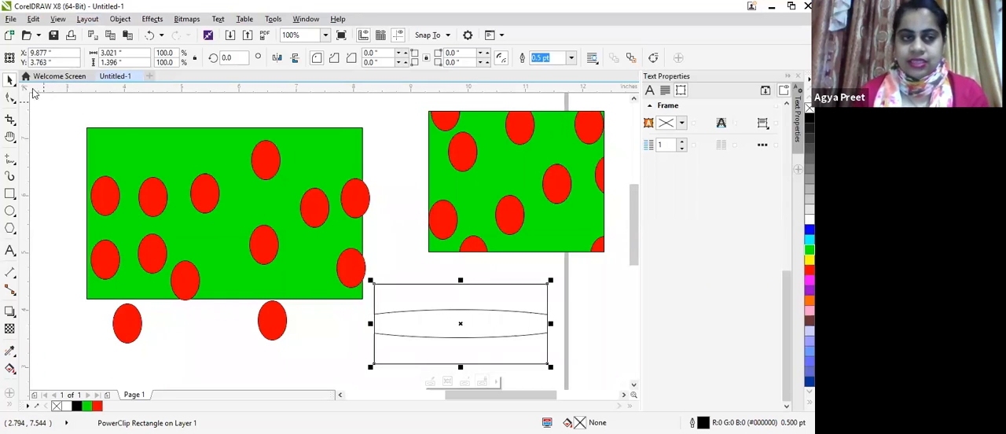
Step: Select all the rectangles and ellipses on the page and delete them
mouse_move(62, 103)
mouse_down()
mouse_move(284, 324)
mouse_move(374, 363)
mouse_up()
drag(597, 371, 596, 233)
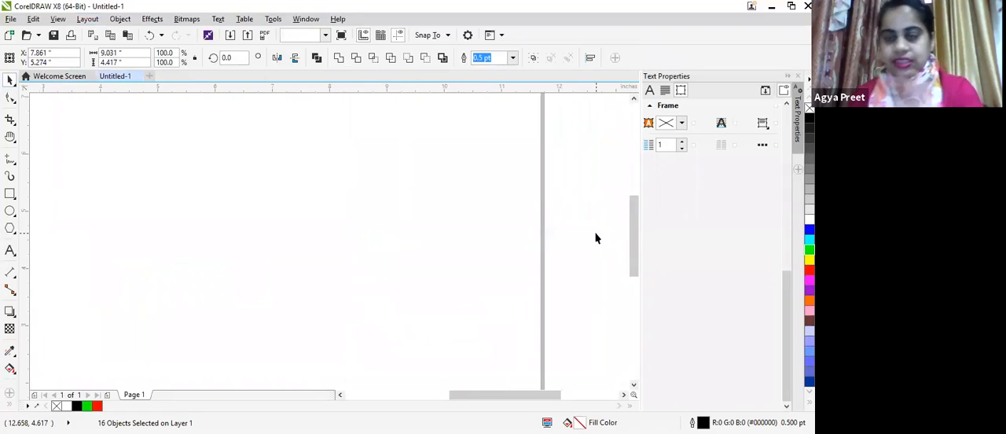
key(Delete)
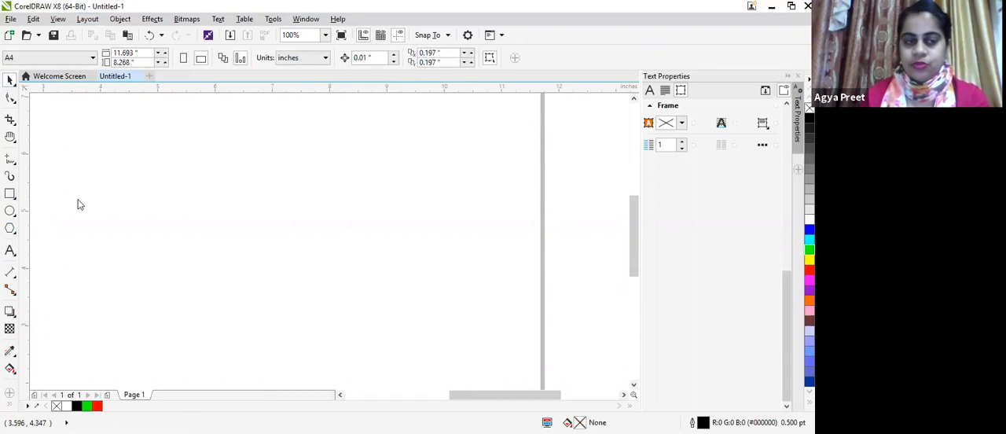
Step: Draw four nested rectangles, the outermost about 4.03 by 2.4 inches and the innermost about 1.82 by 0.6 inches
drag(155, 152, 390, 294)
click(11, 193)
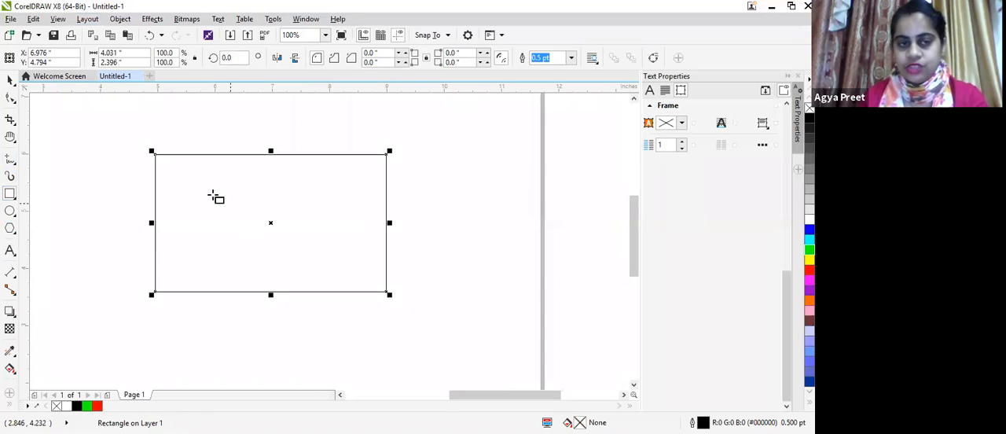
drag(184, 173, 360, 277)
drag(206, 194, 343, 263)
drag(226, 211, 331, 248)
Step: Create a new blank document from the Welcome Screen with the default settings
click(25, 75)
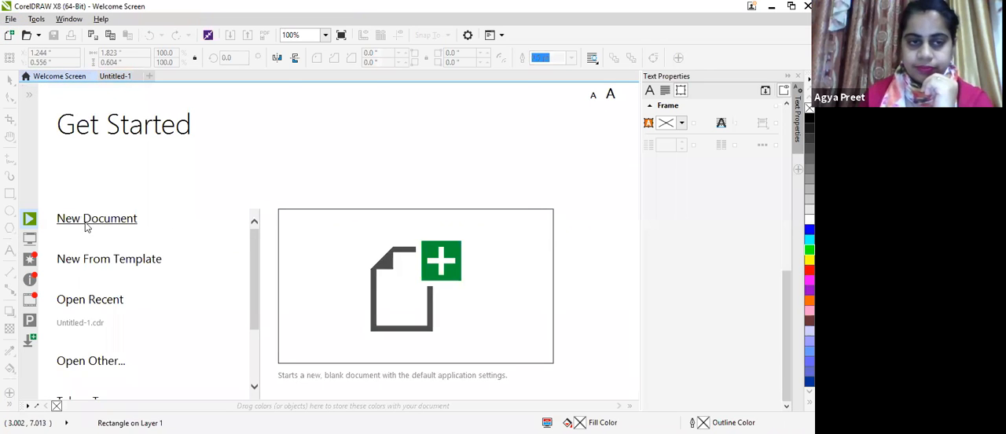
click(88, 223)
click(401, 345)
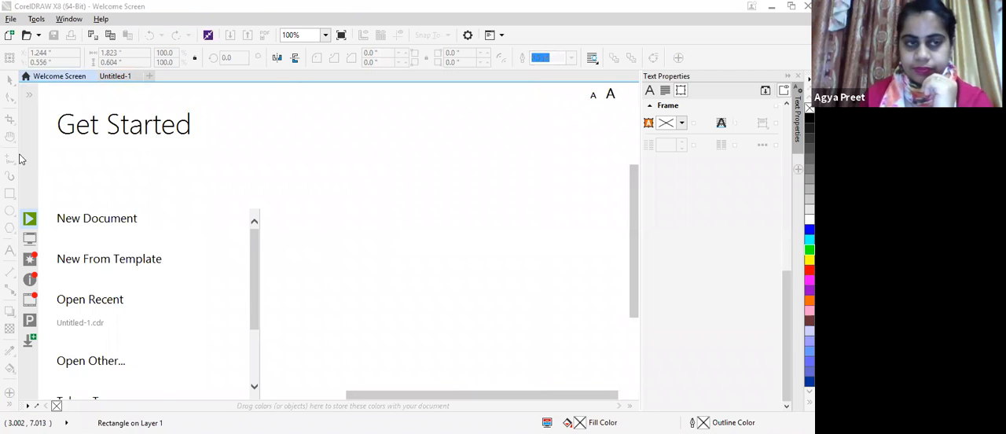
Step: Draw three nested rectangles on the page, about 6.4 by 4 inches, 4.9 by 2.5 inches and 3.6 by 1.1 inches
drag(239, 176, 410, 280)
drag(261, 195, 391, 260)
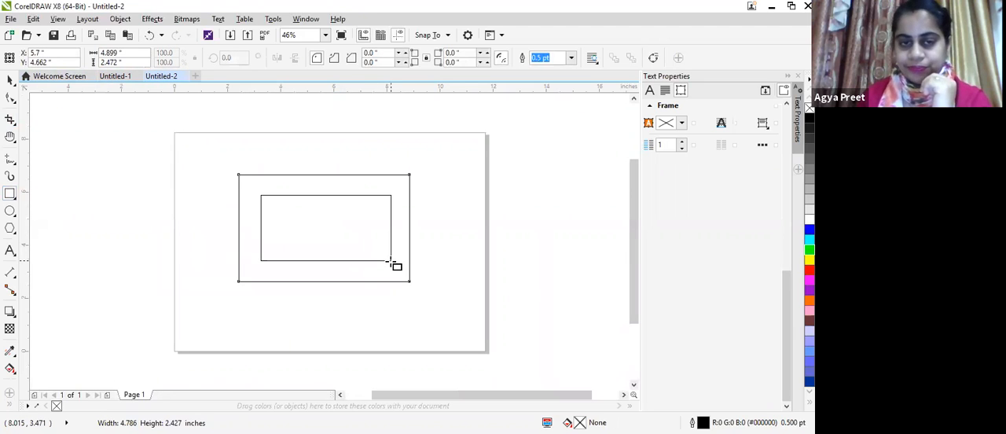
drag(280, 213, 376, 243)
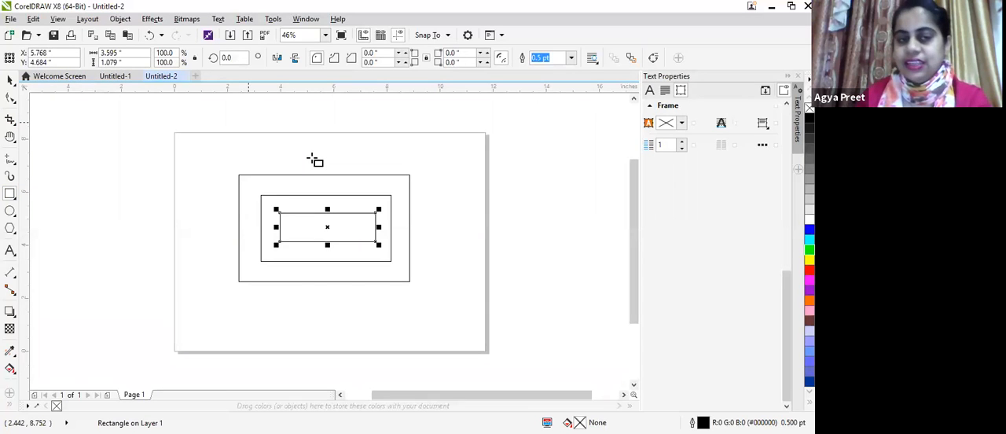
Step: Move the outermost rectangle slightly downward around the two inner ones and deselect it
key(space)
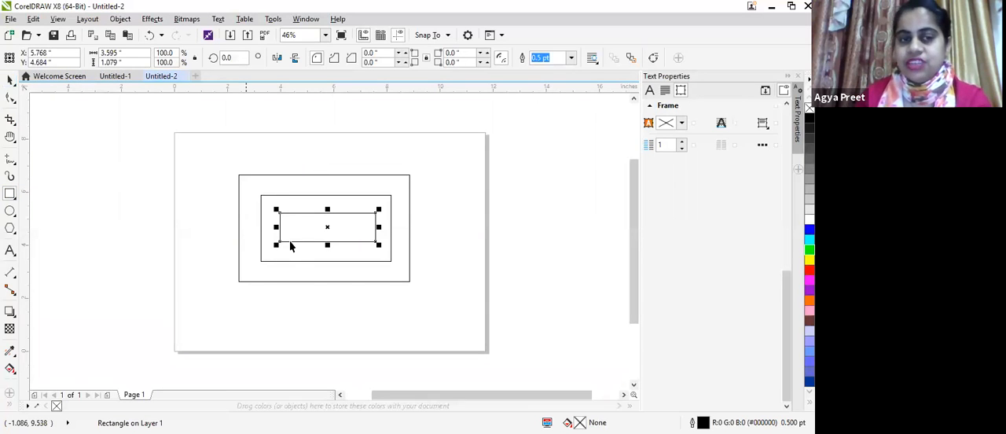
drag(384, 177, 376, 253)
drag(509, 268, 485, 265)
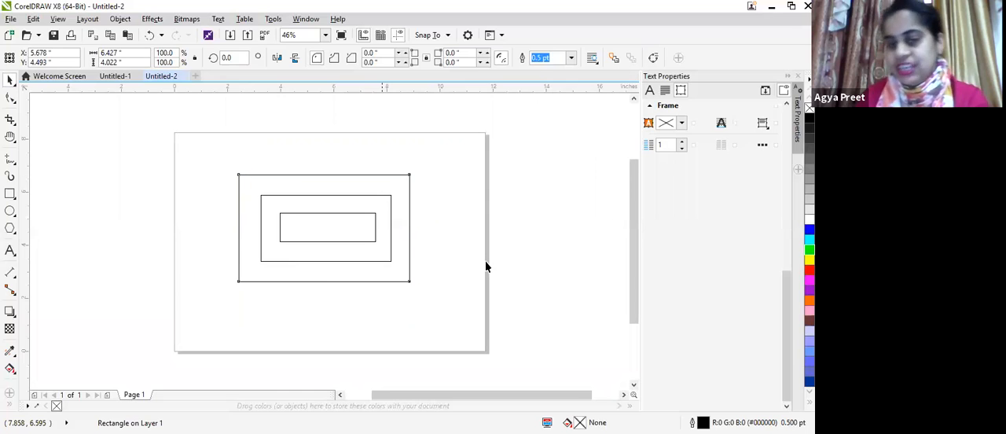
click(445, 251)
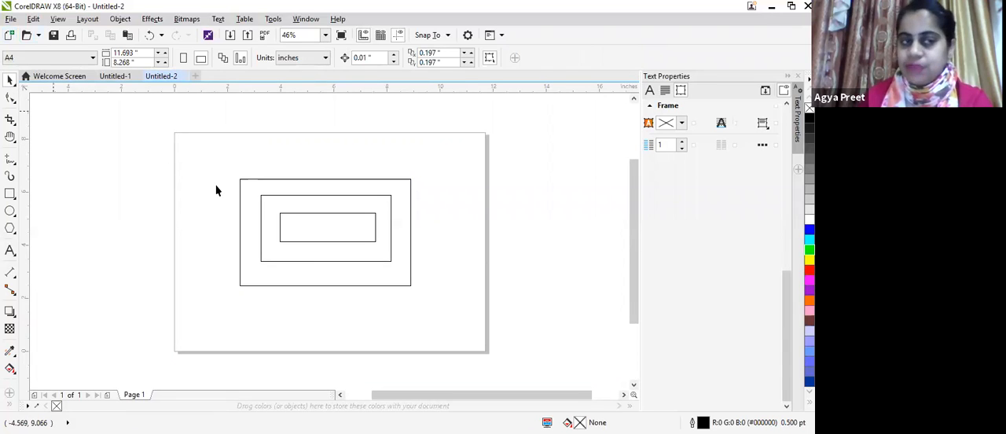
Step: Group the three nested rectangles and move the group over the page's upper-left corner
drag(472, 318, 462, 316)
drag(336, 235, 326, 233)
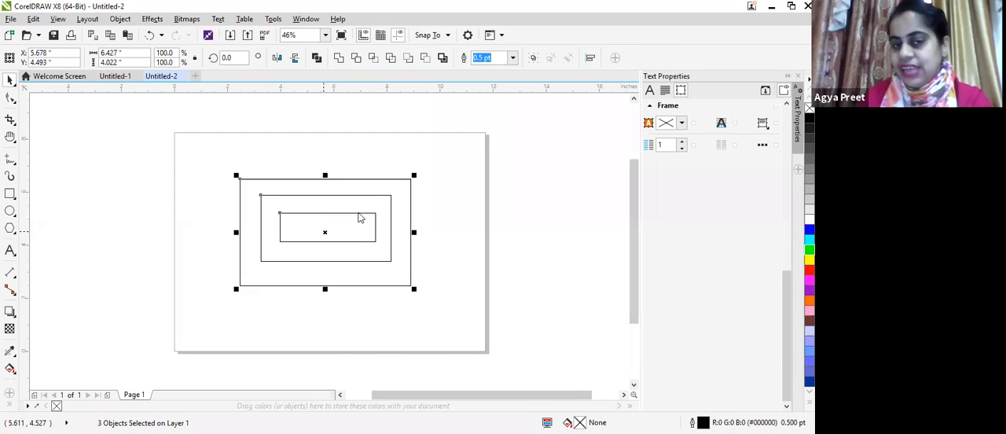
right_click(358, 218)
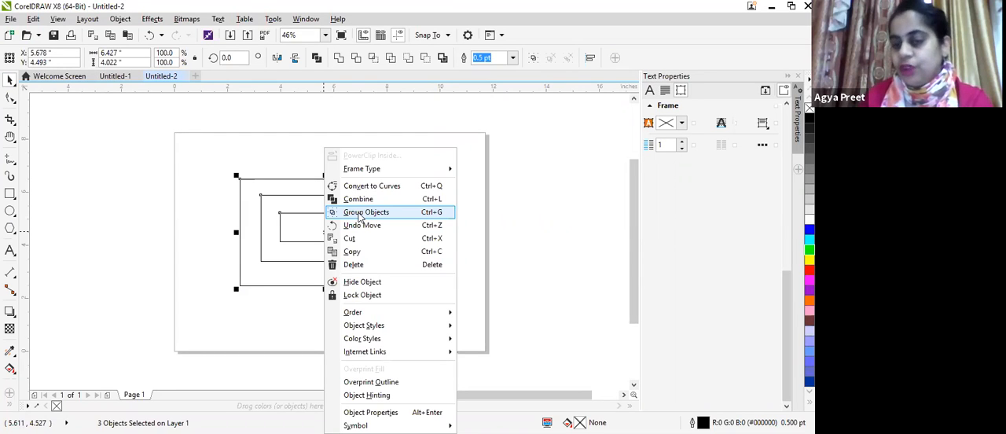
click(358, 212)
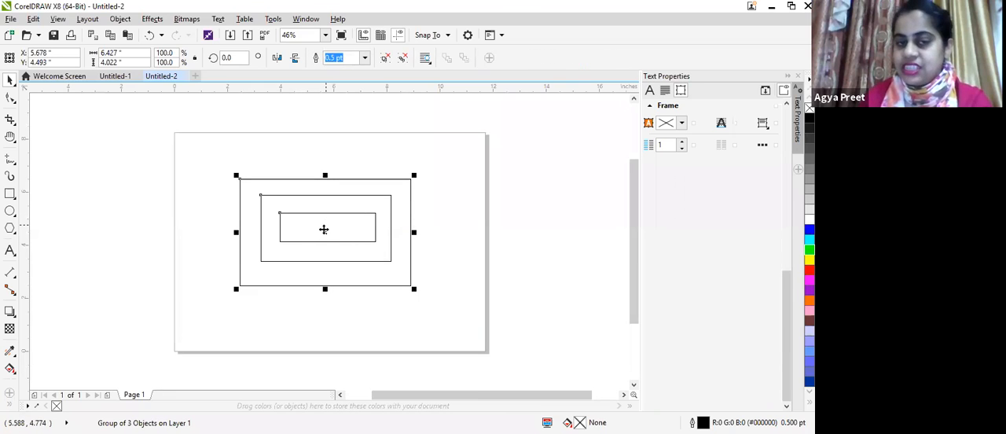
drag(324, 229, 479, 207)
drag(479, 209, 244, 149)
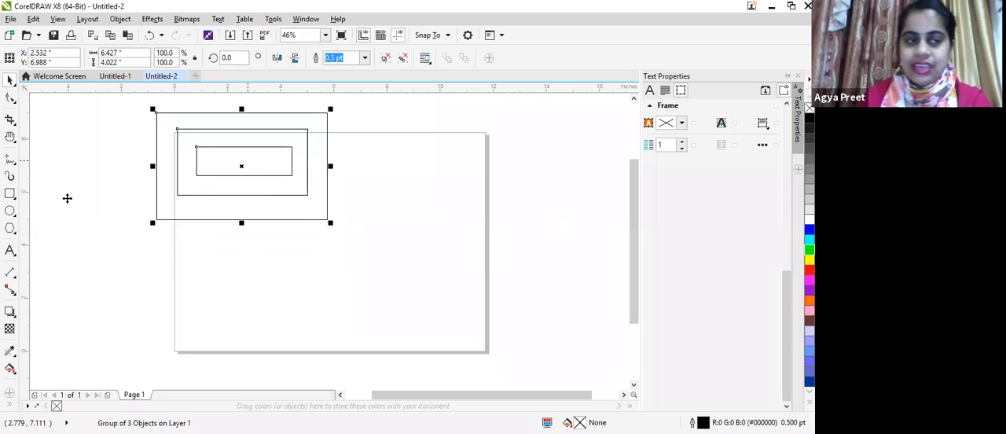
Step: Draw a freehand petal outline about 2.13 by 3.18 inches on the right half of the page
click(10, 158)
mouse_move(399, 233)
mouse_down()
mouse_move(430, 184)
mouse_move(430, 232)
mouse_move(401, 239)
mouse_up()
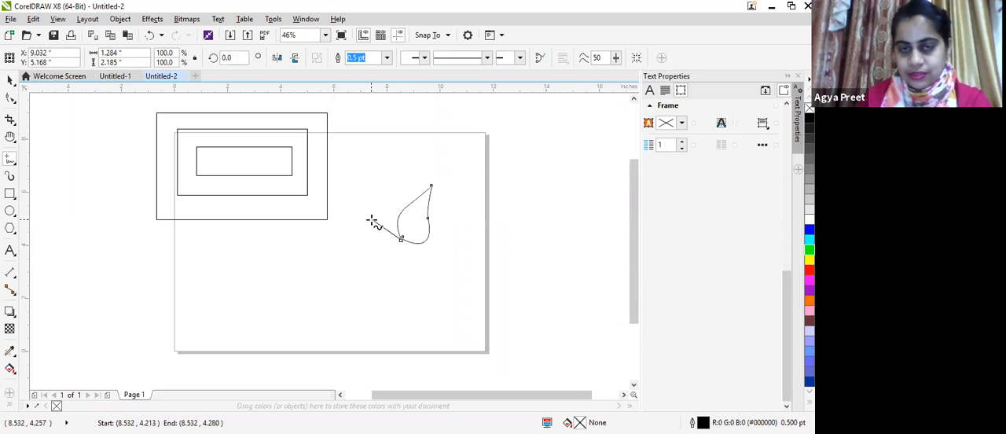
key(Delete)
mouse_move(411, 260)
mouse_down()
mouse_move(398, 207)
mouse_move(418, 178)
mouse_move(448, 233)
mouse_move(443, 250)
mouse_move(411, 263)
mouse_up()
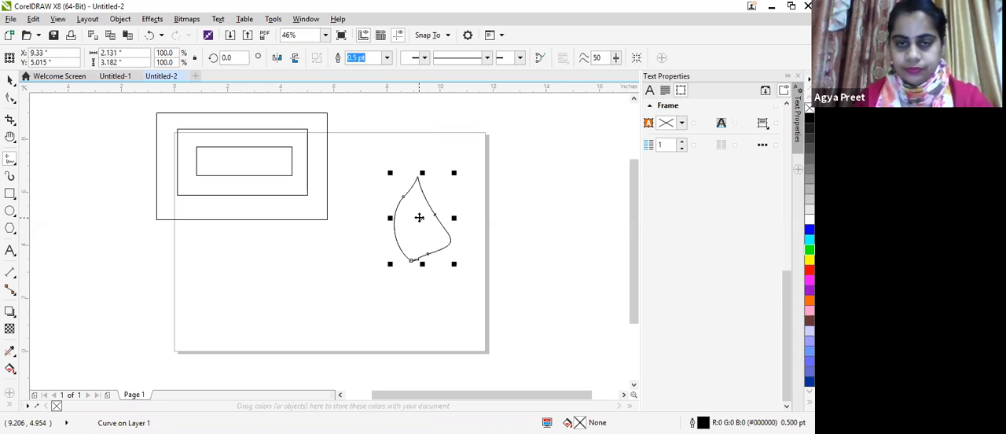
Step: Place three copies of the petal below and to the left of the original
key(space)
drag(420, 218, 462, 300)
key(space)
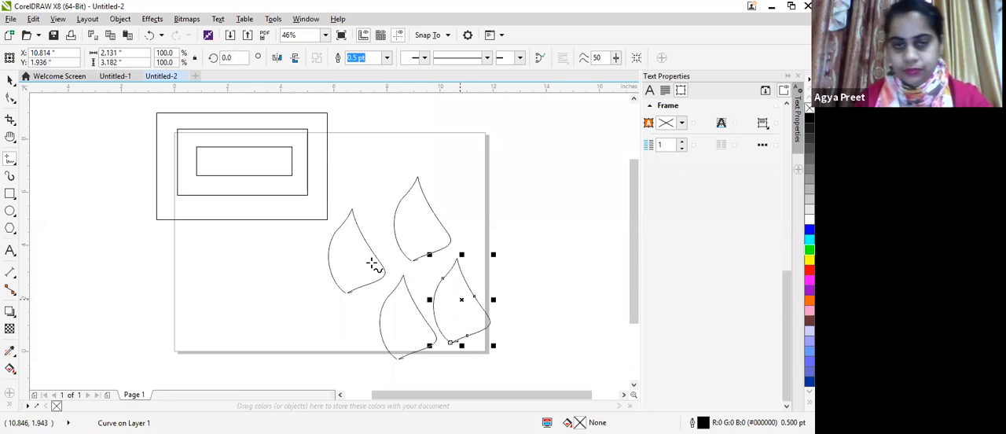
Step: Rotate the lower-right petal copy to about 249 degrees and move its base against the top petal's base
click(462, 299)
mouse_move(498, 252)
mouse_down()
mouse_move(500, 355)
mouse_move(487, 363)
mouse_up()
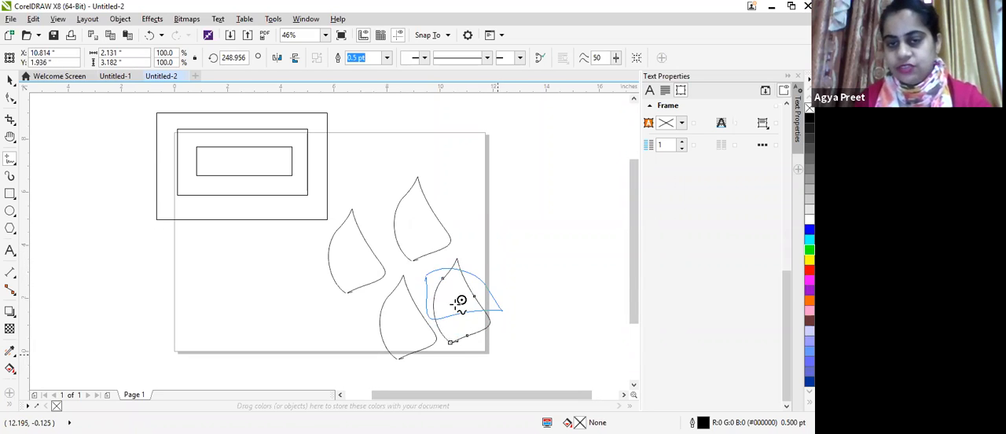
drag(456, 303, 452, 270)
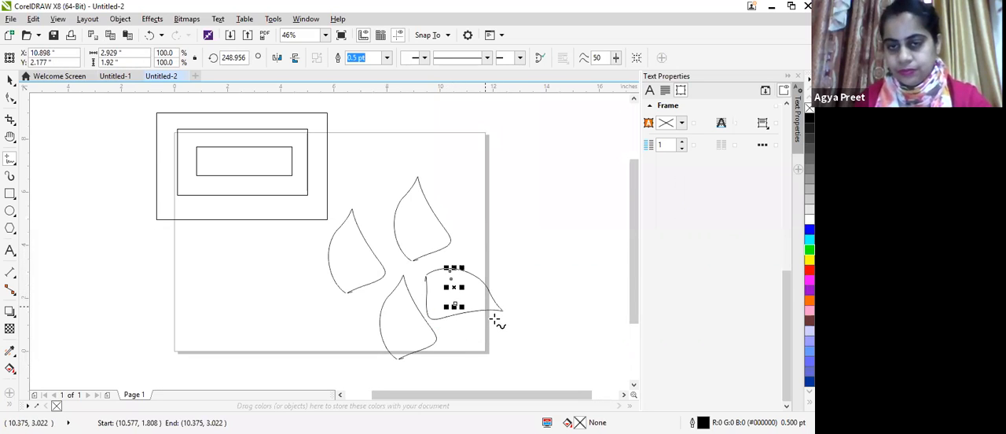
key(Delete)
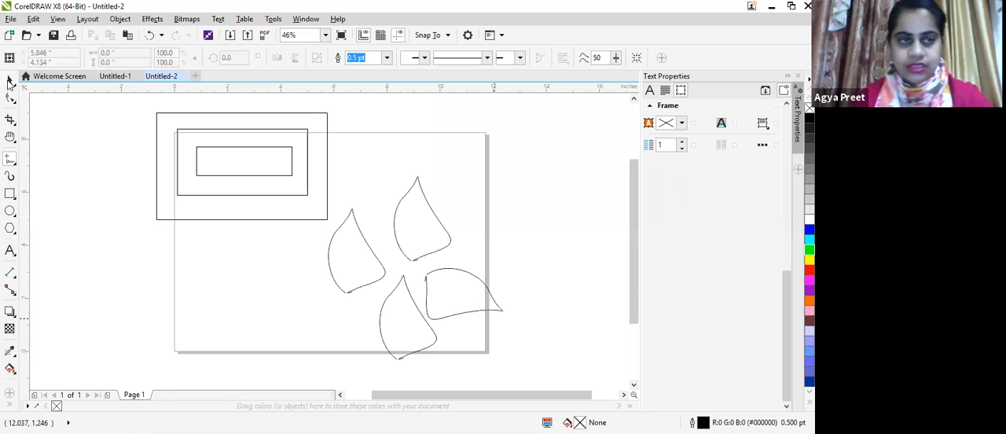
drag(469, 289, 458, 278)
Step: Rotate the bottom petal copy to about 151 degrees and move its base toward the flower's center
click(415, 346)
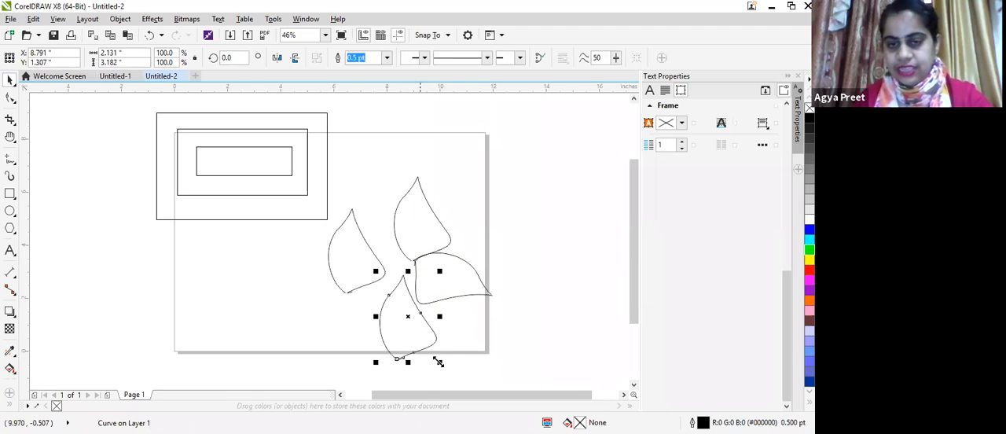
click(410, 321)
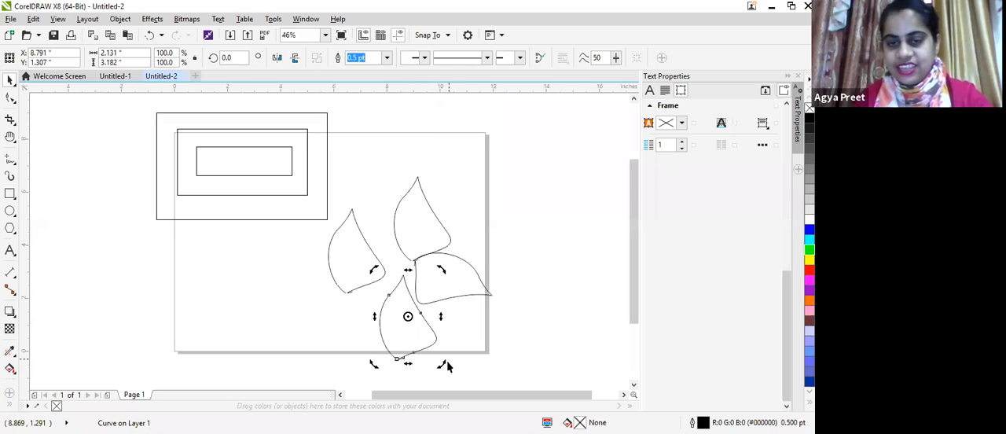
drag(437, 363, 370, 263)
click(392, 317)
drag(392, 317, 403, 316)
click(395, 305)
drag(428, 352, 401, 364)
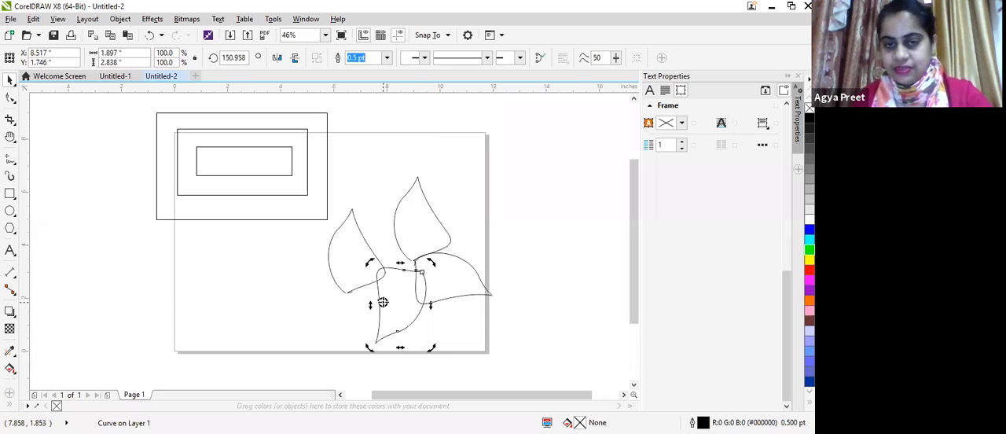
click(449, 379)
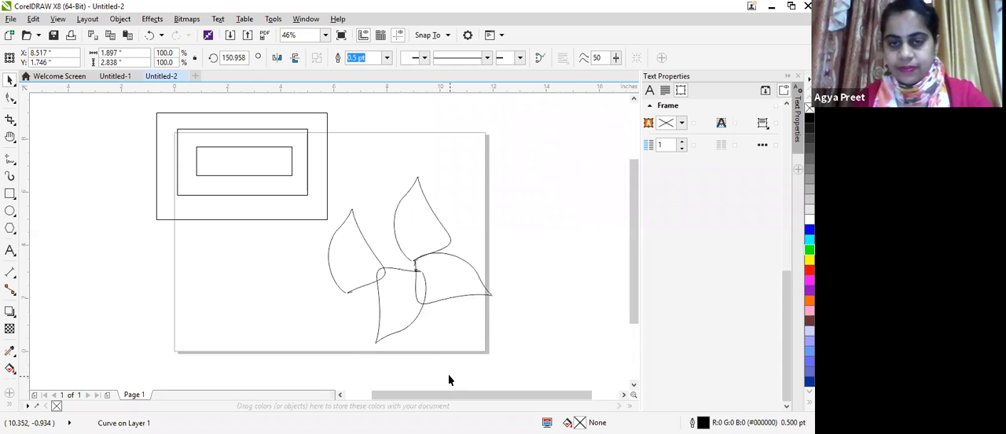
Step: Rotate the left petal copy to about 82 degrees and fine-position it and the bottom petal around the flower's center
double_click(389, 300)
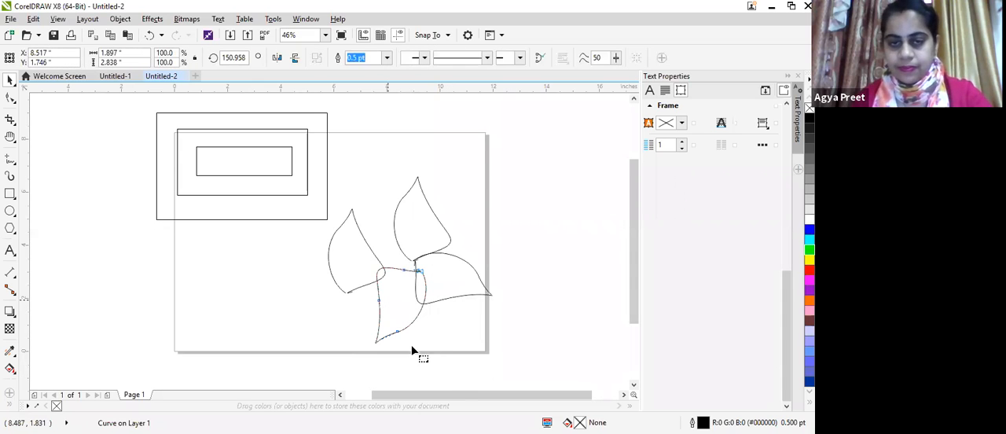
click(331, 245)
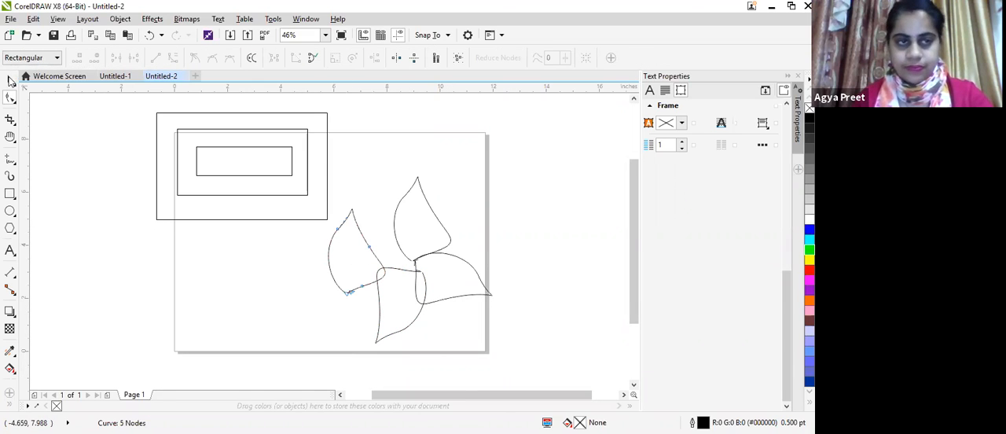
key(space)
click(356, 249)
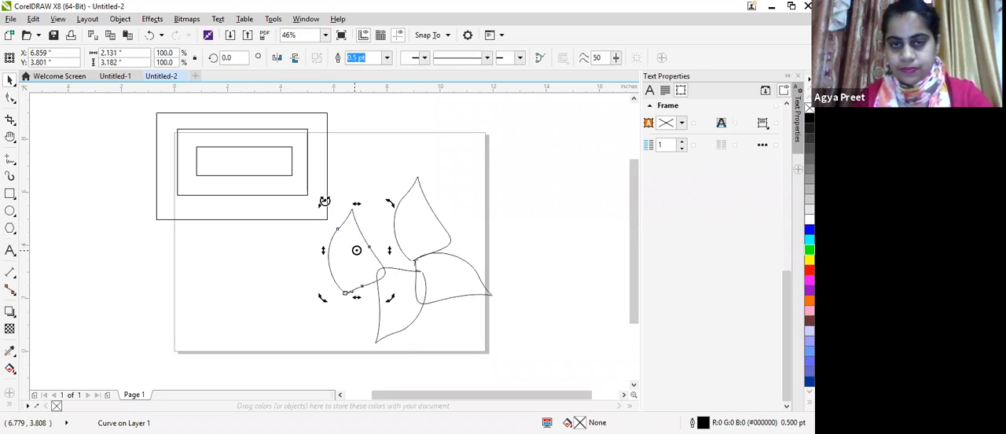
drag(323, 202, 364, 261)
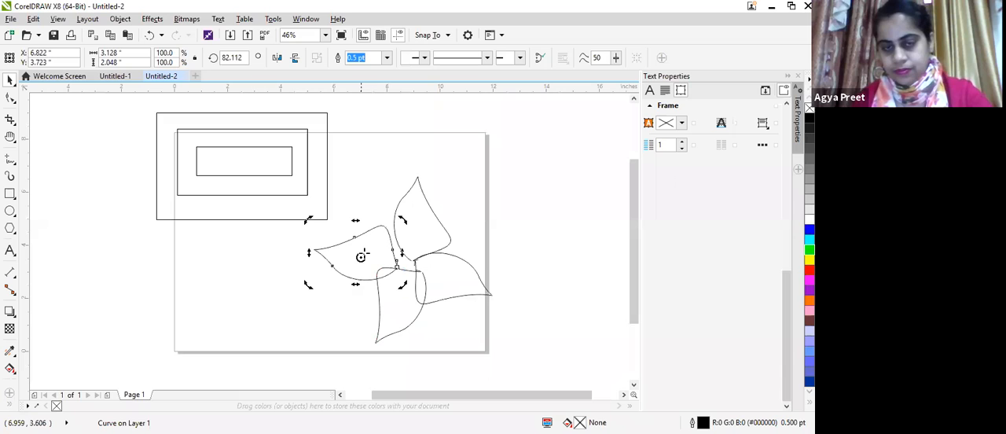
click(363, 256)
drag(357, 253, 363, 256)
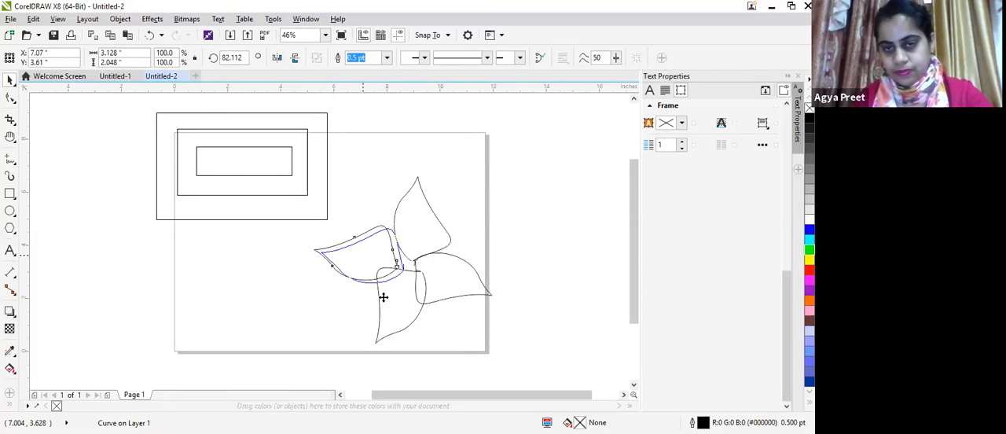
click(393, 303)
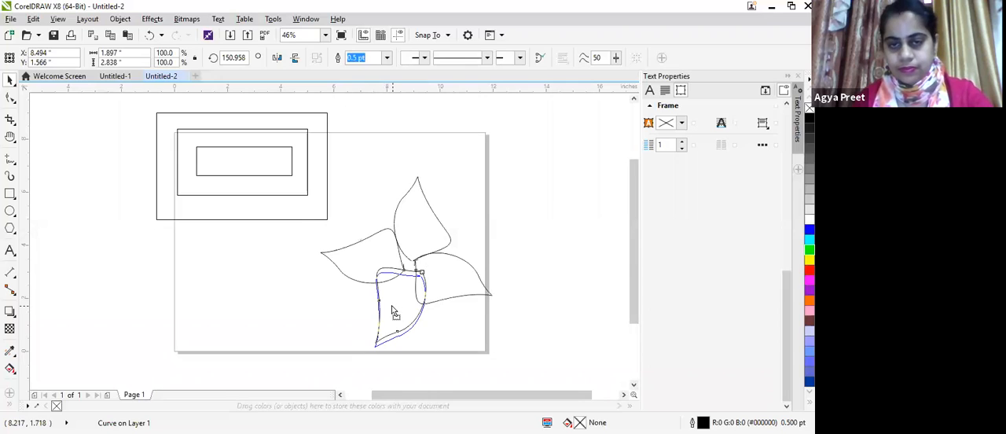
click(557, 348)
Step: Draw an ellipse about 1.3 by 1.26 inches over the flower's center and fill it yellow
click(10, 210)
drag(393, 248, 433, 290)
drag(428, 283, 426, 281)
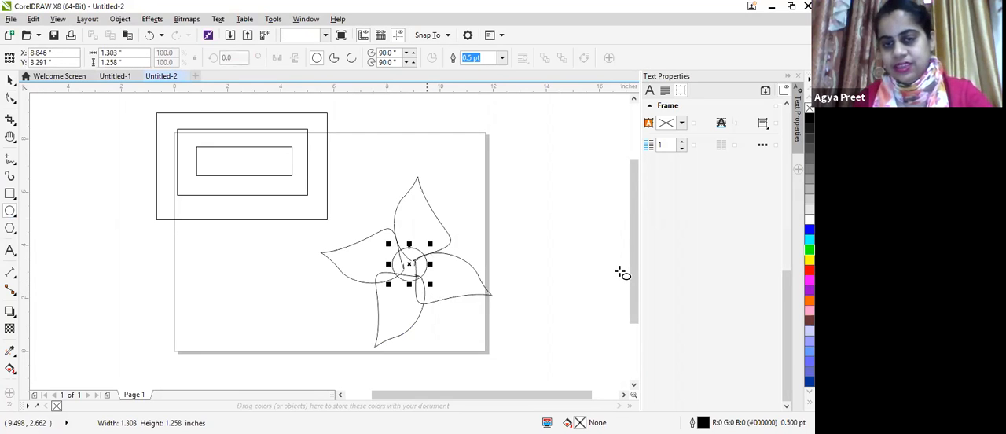
click(810, 259)
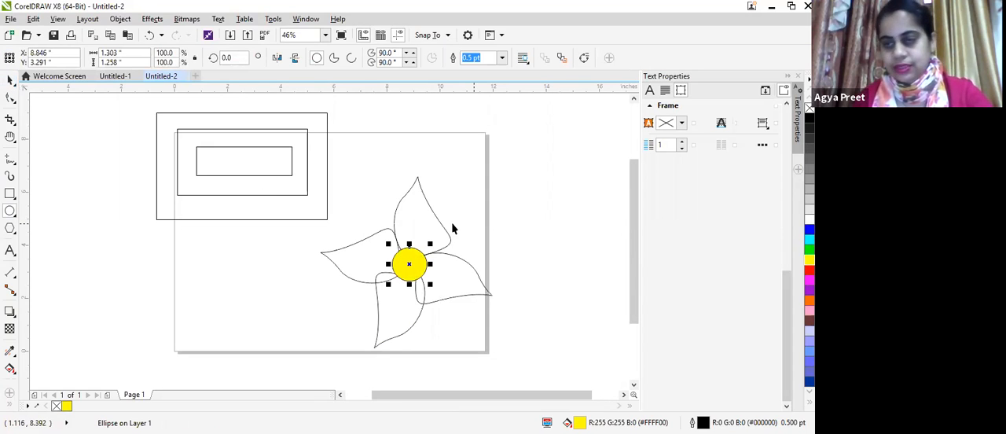
Step: Apply a red fill to the top petal and move it up and away from the flower's center
click(9, 80)
click(427, 221)
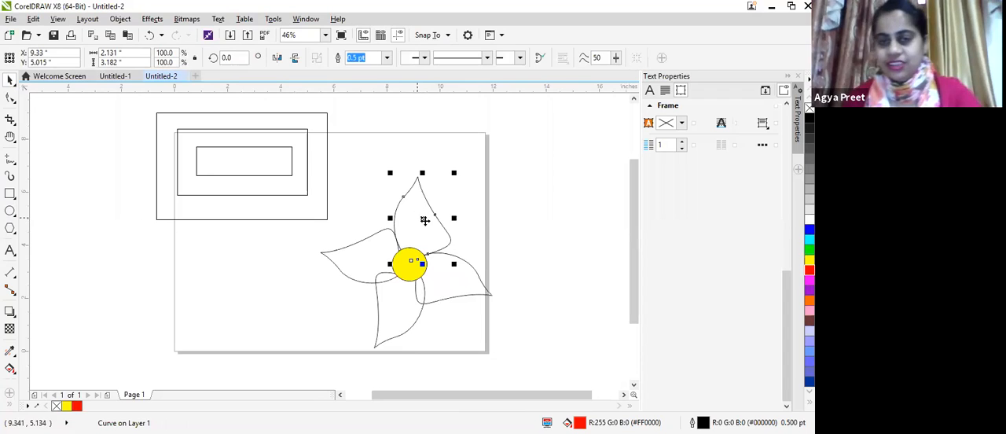
drag(421, 215, 467, 206)
Step: Close the petal's outline by joining its open end nodes at the base, and move it back to the yellow circle
scroll(460, 239, up, 2)
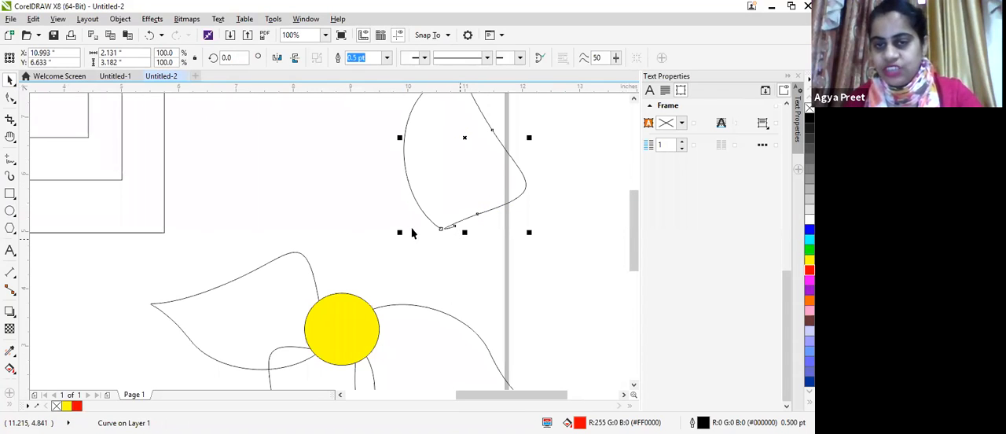
scroll(451, 217, up, 2)
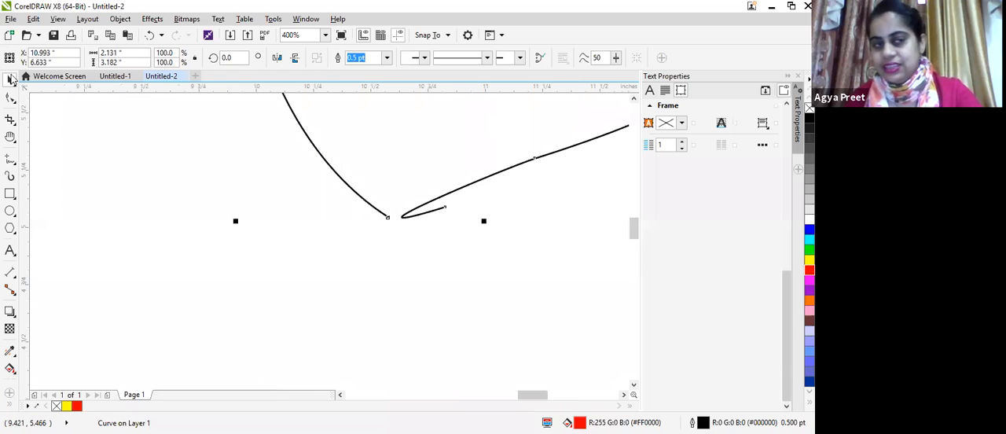
click(12, 100)
drag(446, 208, 387, 235)
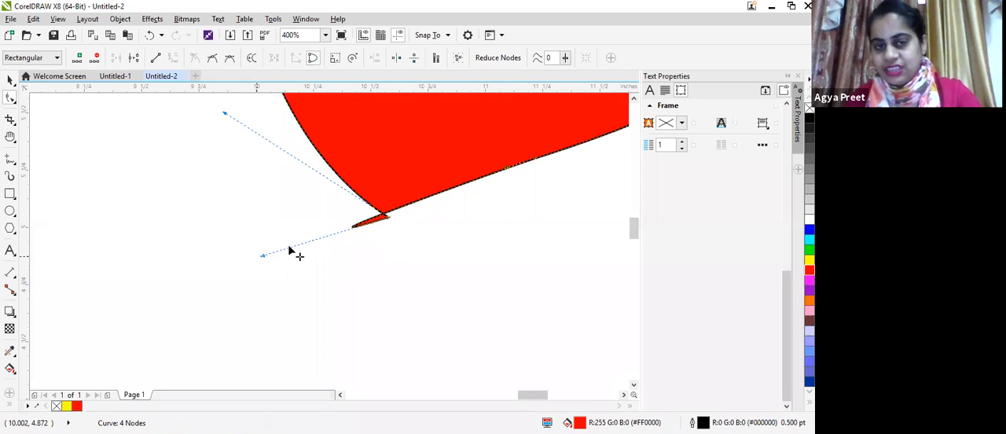
drag(355, 229, 369, 218)
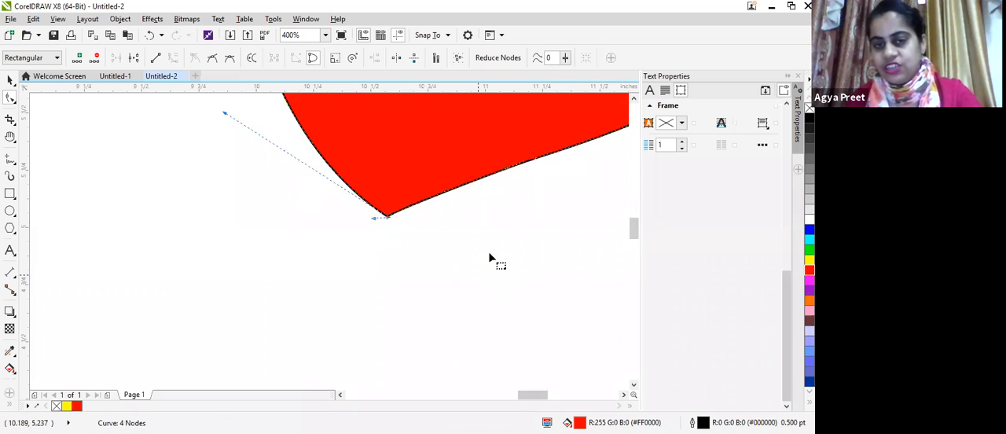
scroll(488, 251, down, 1)
scroll(486, 250, down, 1)
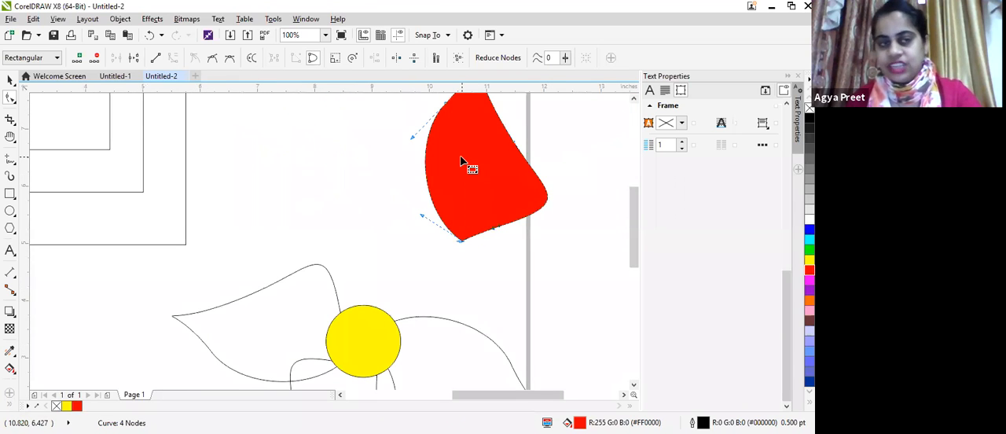
key(space)
drag(483, 148, 444, 316)
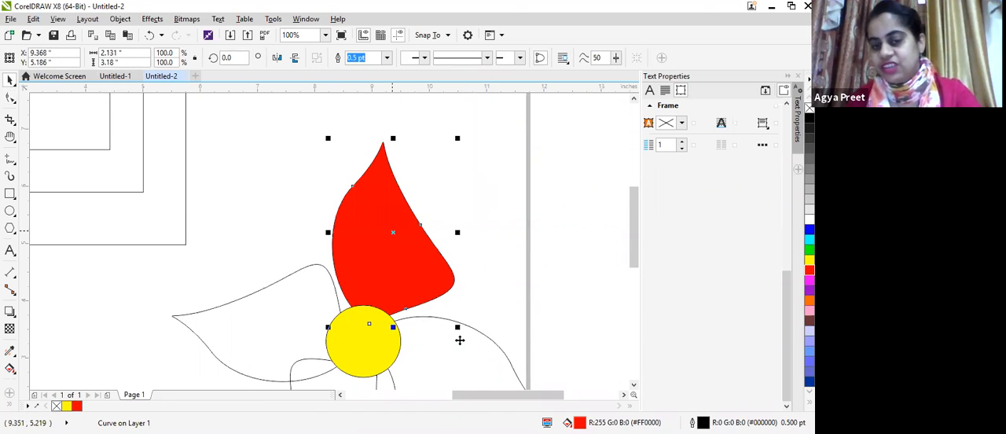
Step: Delete the three unfilled petals around the yellow circle
click(476, 386)
scroll(475, 372, down, 1)
scroll(463, 371, up, 1)
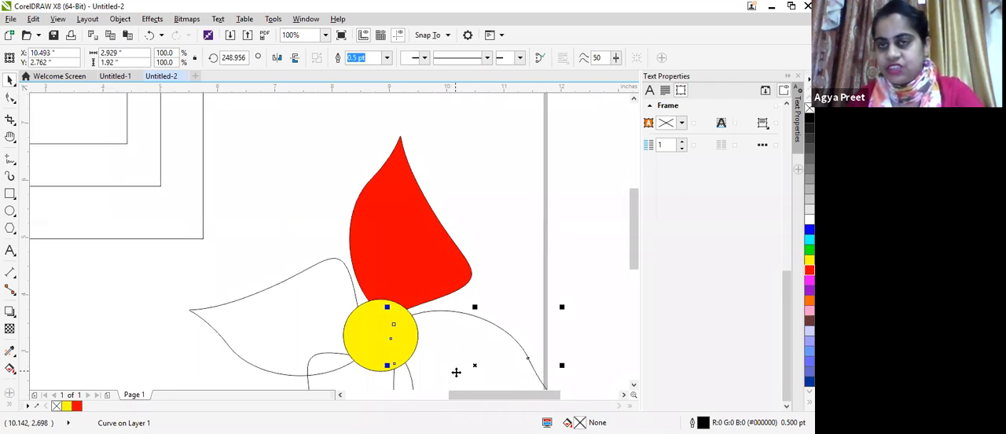
click(402, 257)
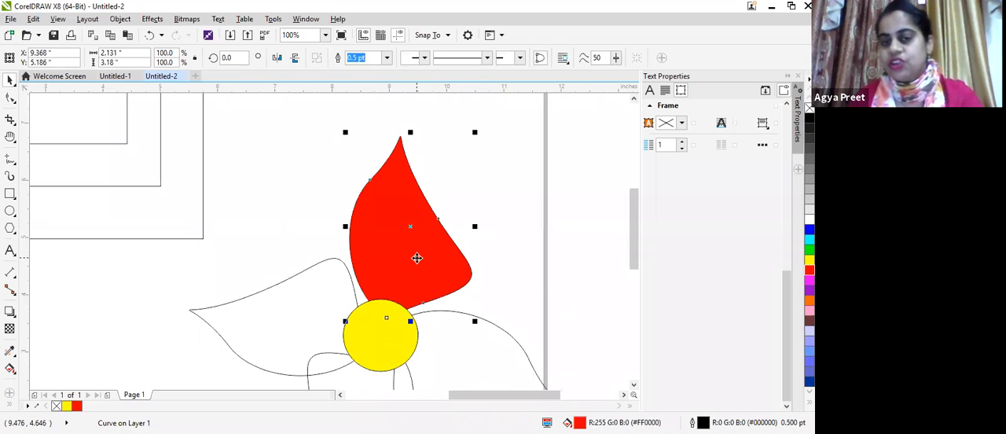
click(299, 330)
key(Delete)
click(494, 382)
key(Delete)
click(353, 380)
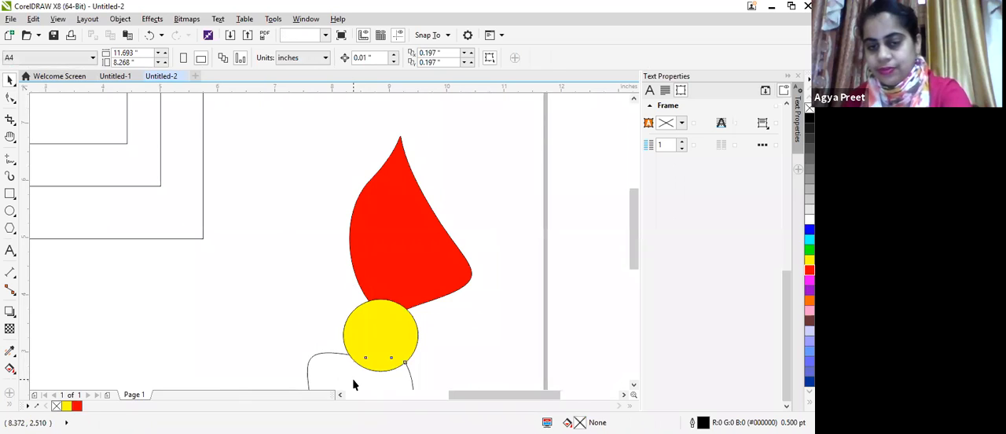
key(Delete)
Step: Place two copies of the red petal, one on each side of the yellow circle
click(414, 272)
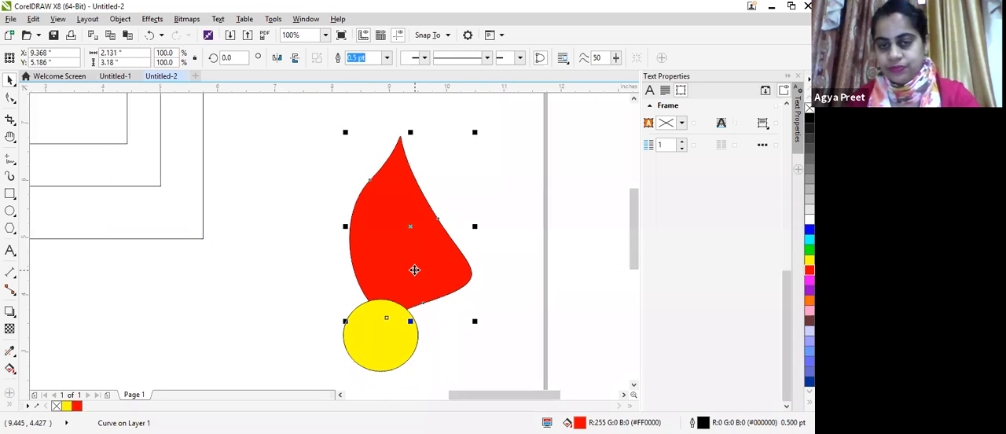
drag(414, 270, 270, 331)
right_click(500, 343)
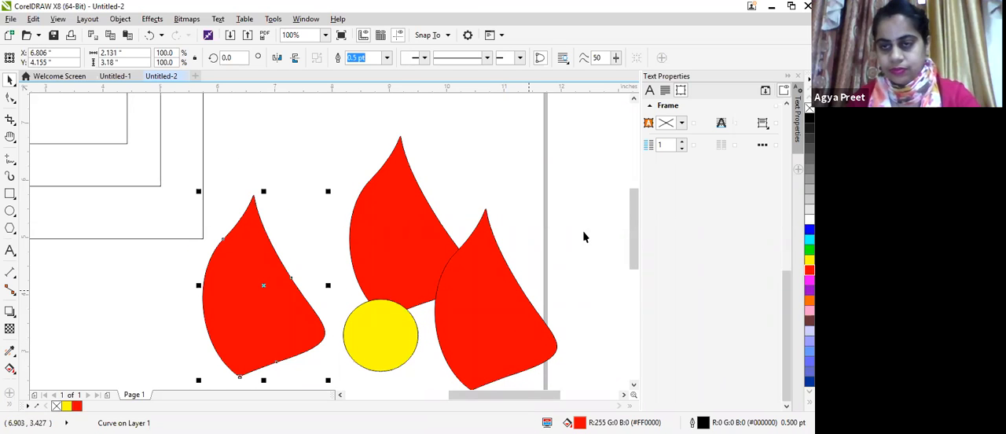
scroll(633, 289, down, 3)
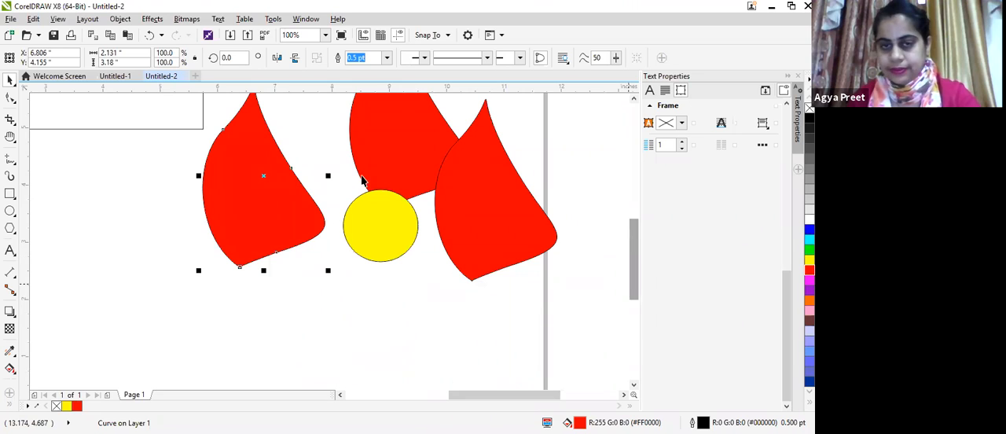
Step: Place a copy of the left petal below the yellow circle, mirror it horizontally and vertically, and set its wide end against the circle
drag(270, 196, 386, 333)
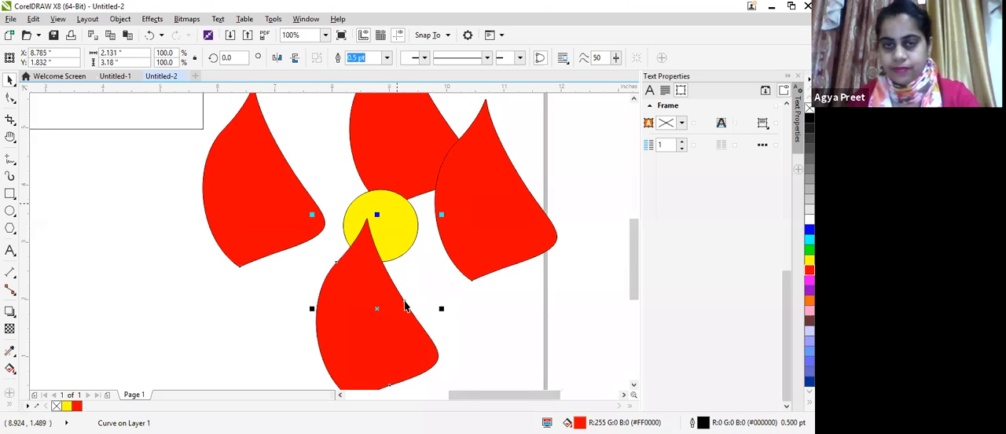
click(276, 59)
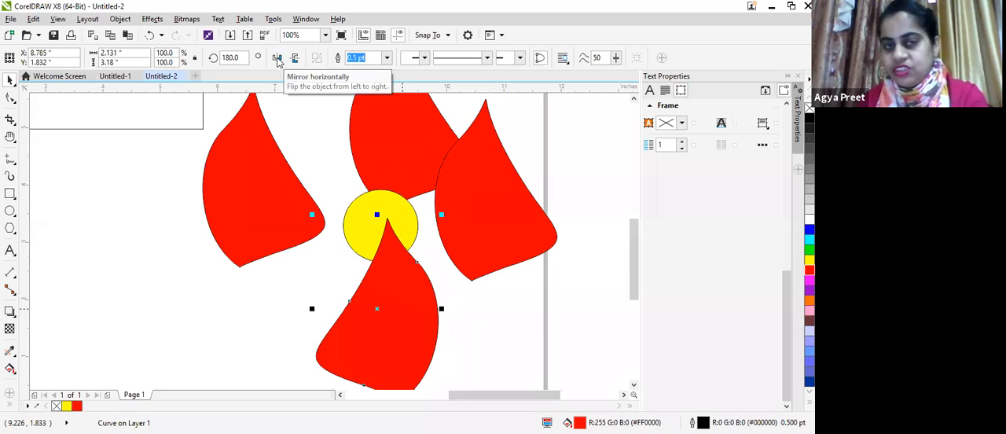
click(277, 59)
click(276, 59)
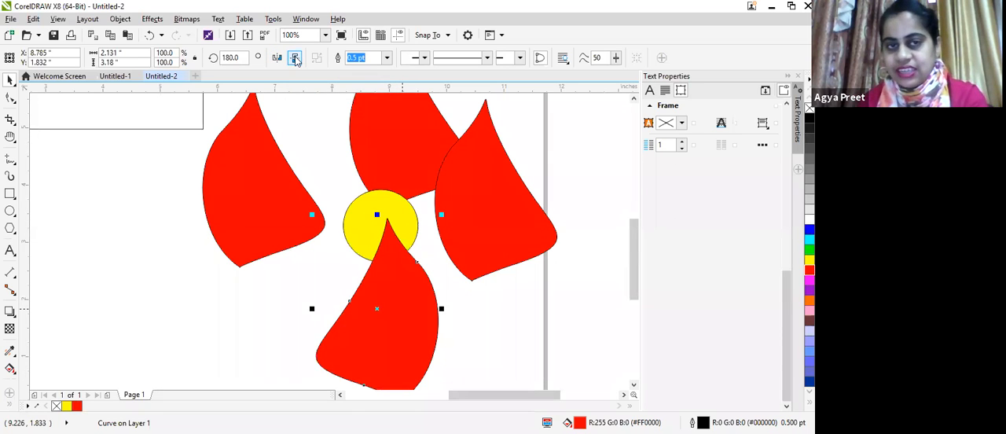
click(295, 59)
drag(408, 331, 425, 323)
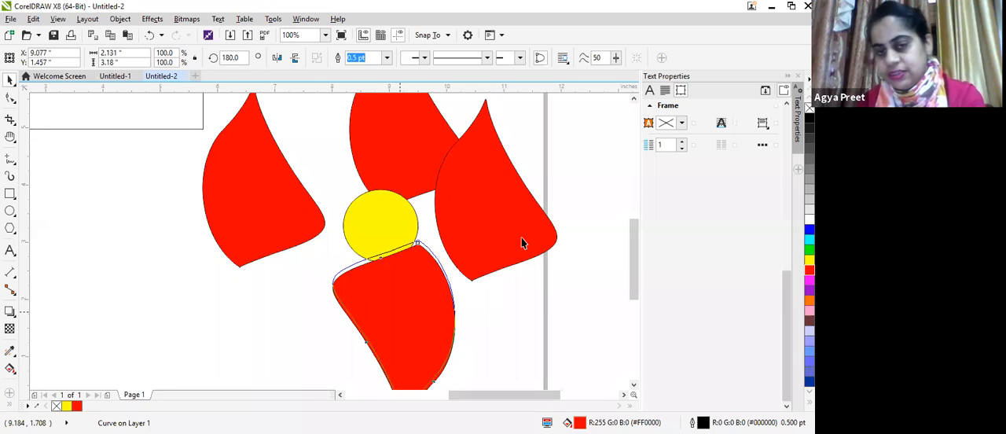
Step: Rotate the right petal to about 272.5° so its tip points outward, and move it against the right side of the yellow circle
click(489, 185)
click(490, 186)
drag(563, 95, 567, 264)
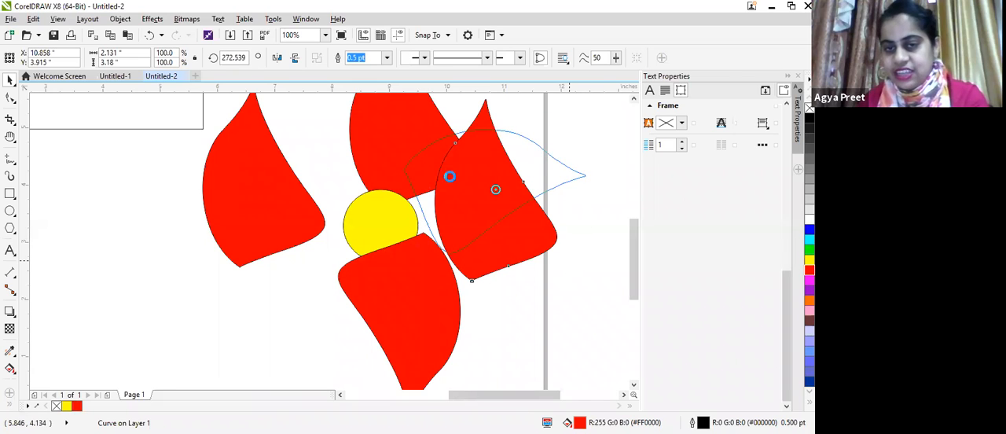
drag(477, 210, 422, 225)
Step: Rotate the left petal so its tip points outward, and move it against the left side of the yellow circle
click(252, 220)
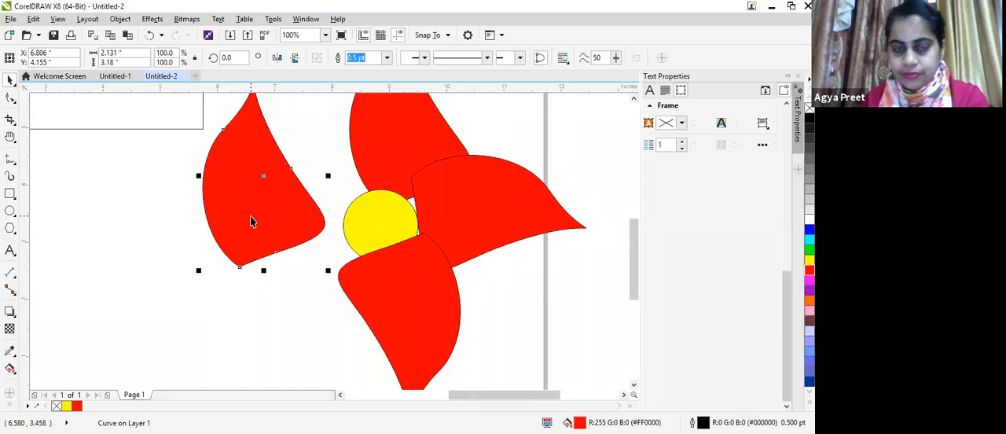
click(265, 175)
drag(194, 271, 295, 308)
drag(276, 201, 541, 292)
Step: Center the yellow circle between the four petals and bring it to the front
click(396, 220)
drag(380, 214, 395, 221)
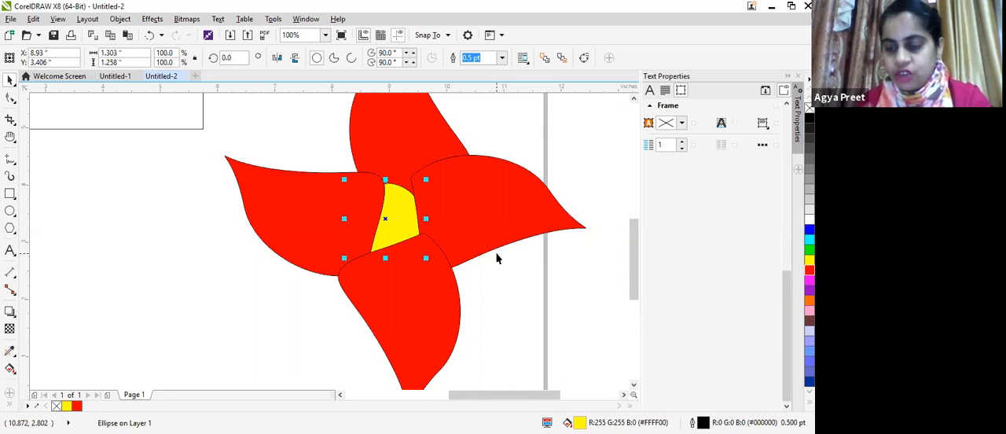
key(shift+Page_Up)
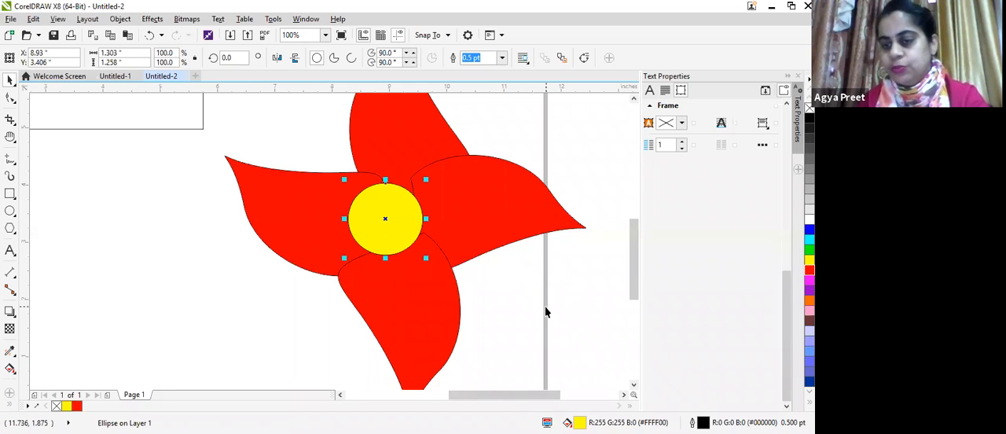
Step: Select the four red petals together with the yellow circle and group them into one flower
scroll(559, 284, down, 1)
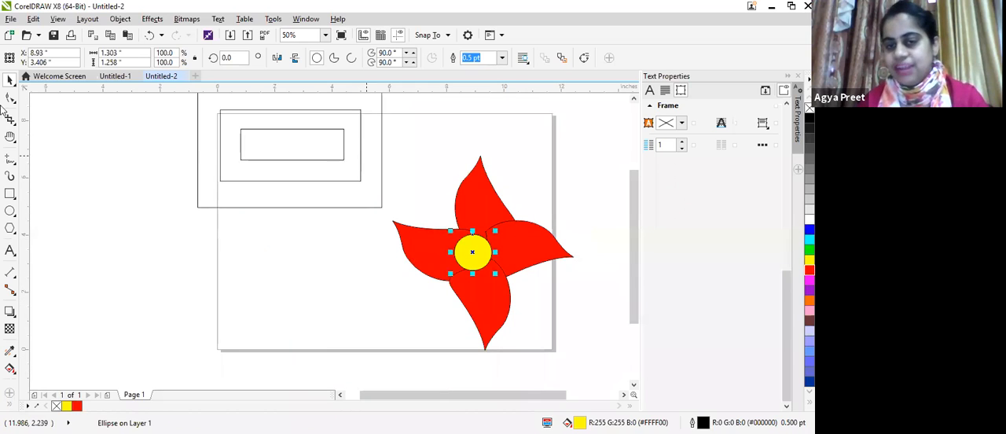
click(281, 317)
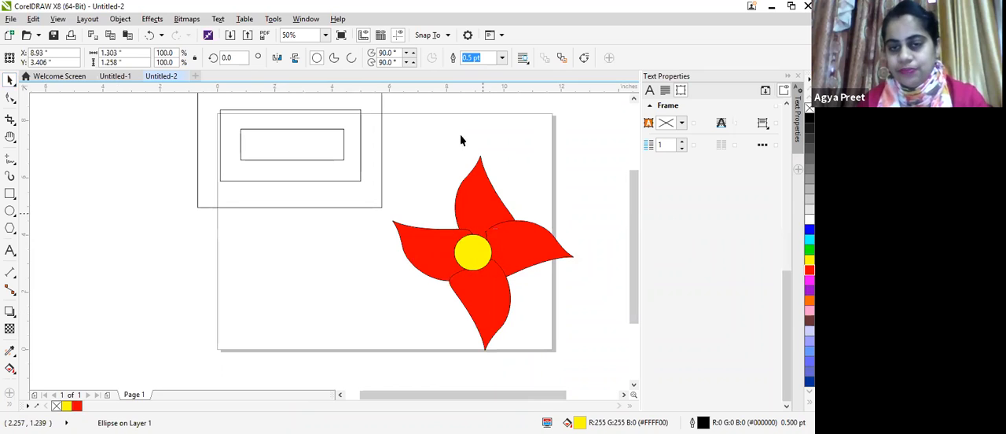
click(478, 202)
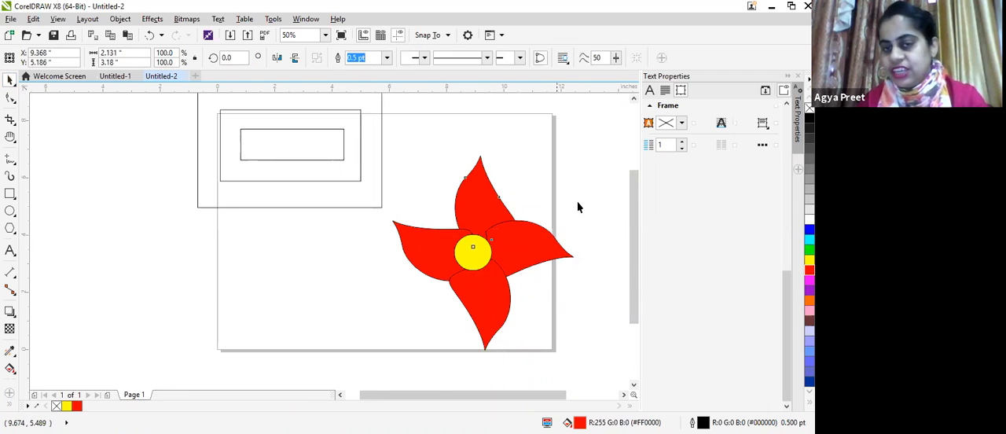
drag(391, 147, 596, 355)
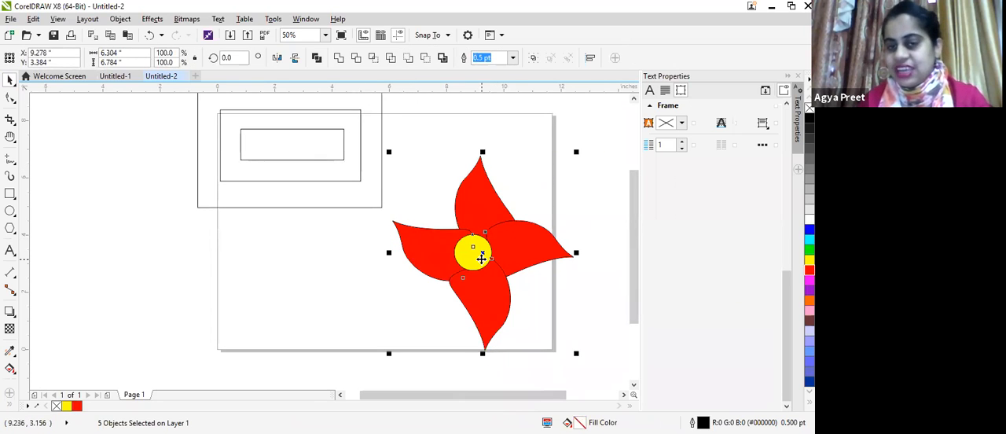
right_click(480, 224)
click(511, 180)
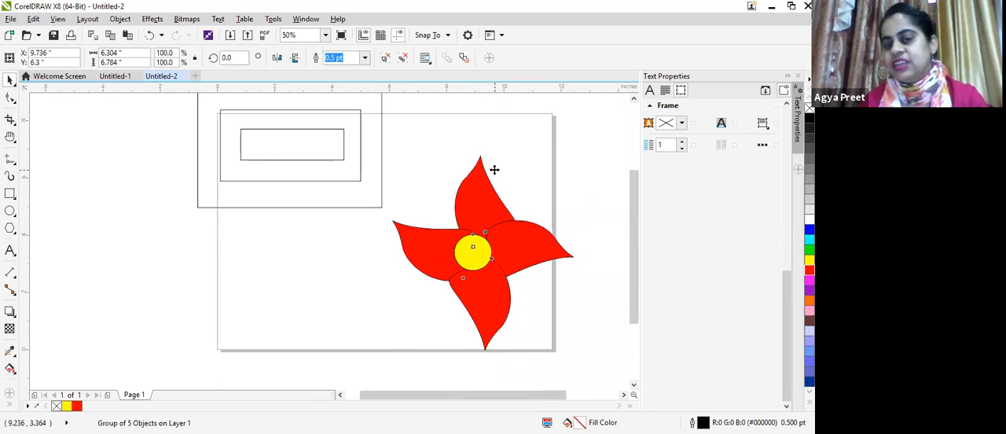
Step: Scale the grouped flower down to about 57% and place four copies of it around the page
drag(483, 253, 492, 233)
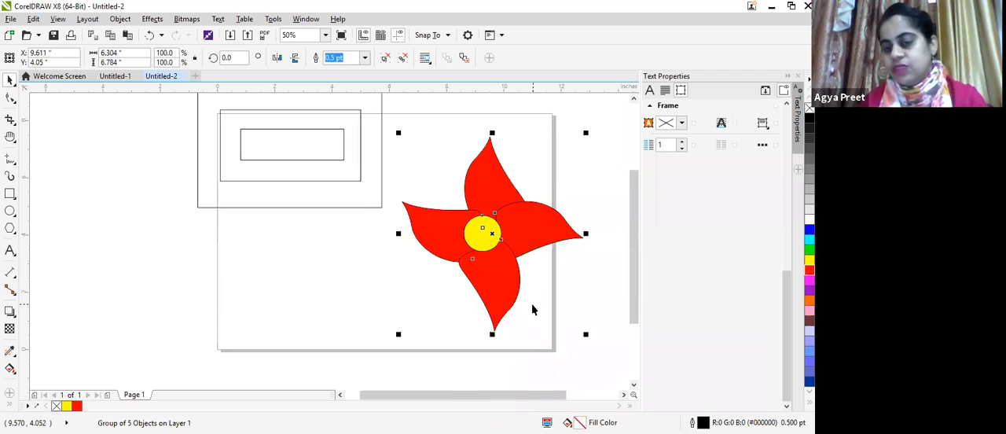
drag(586, 334, 508, 251)
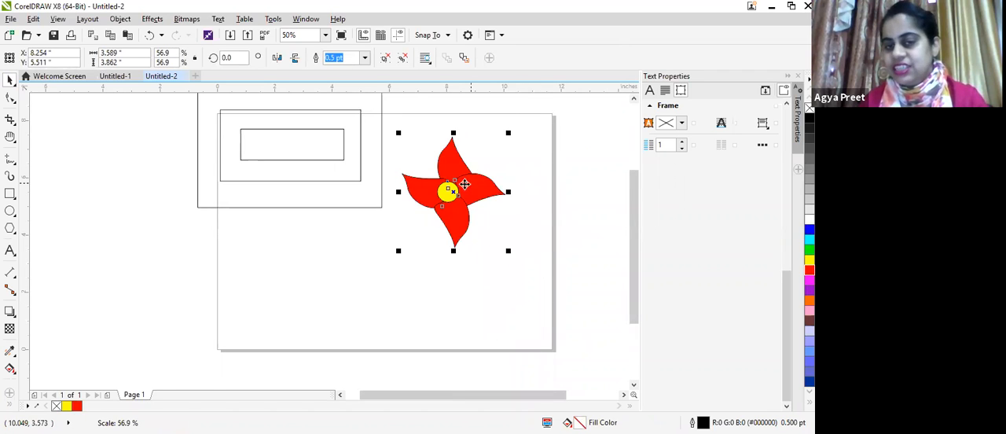
right_click(374, 271)
drag(453, 194, 279, 281)
right_click(490, 295)
right_click(540, 168)
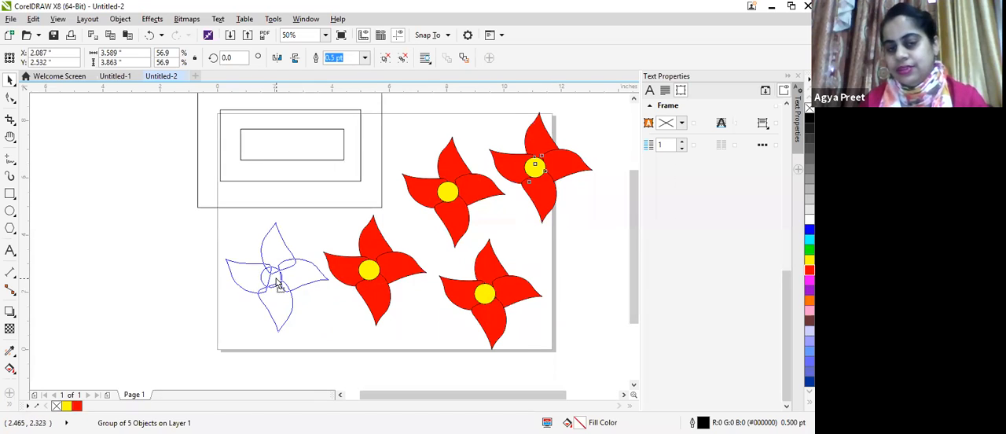
right_click(278, 282)
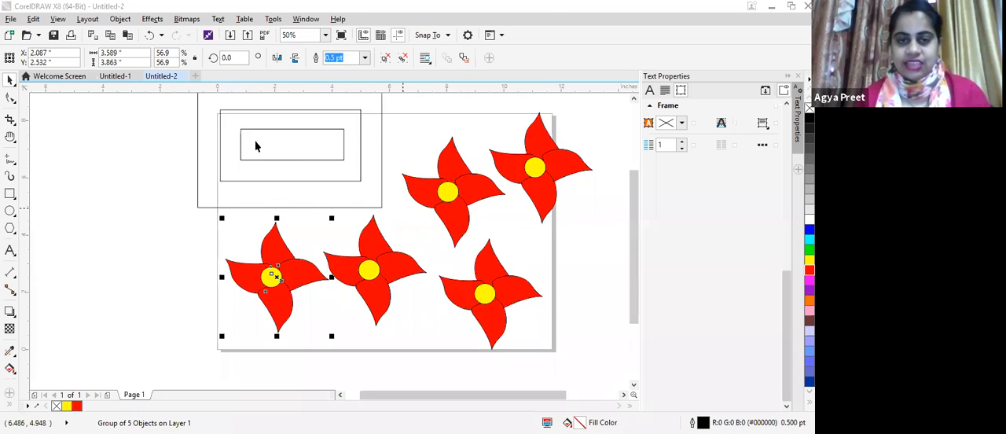
Step: Delete the nested rectangles and all the flowers to leave the page empty
scroll(370, 171, down, 1)
scroll(364, 157, up, 1)
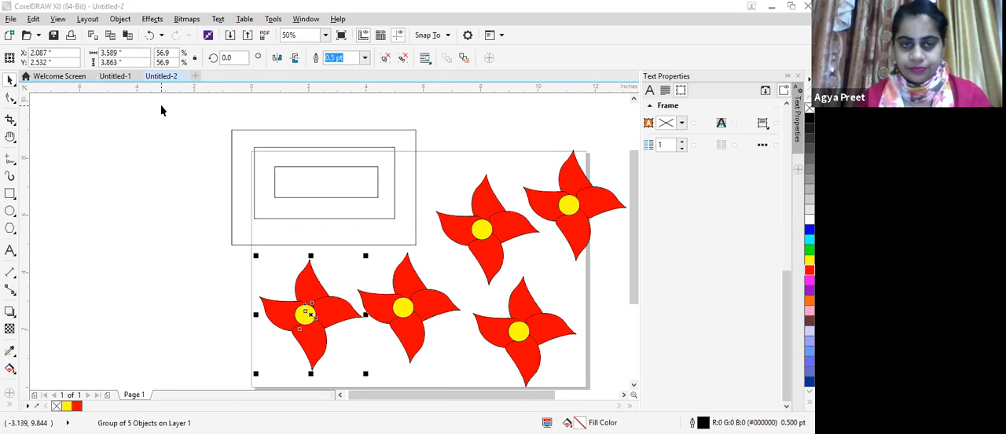
drag(603, 393, 618, 377)
key(Delete)
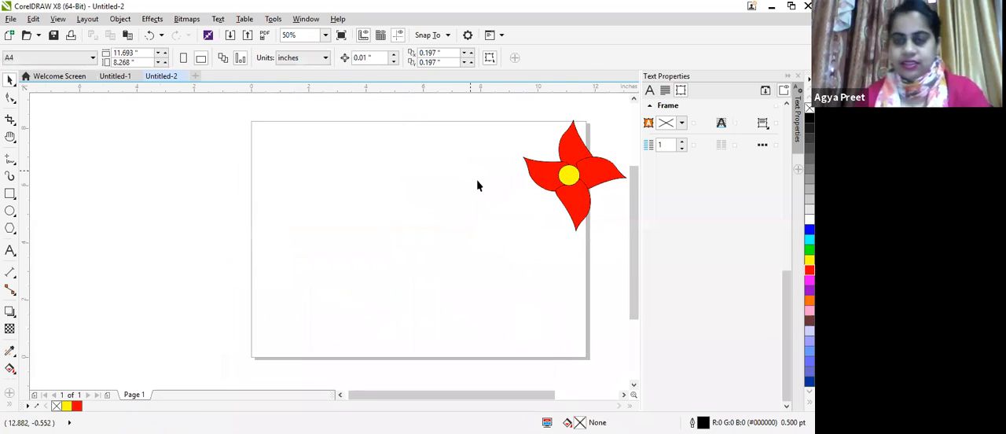
drag(582, 180, 566, 266)
click(524, 184)
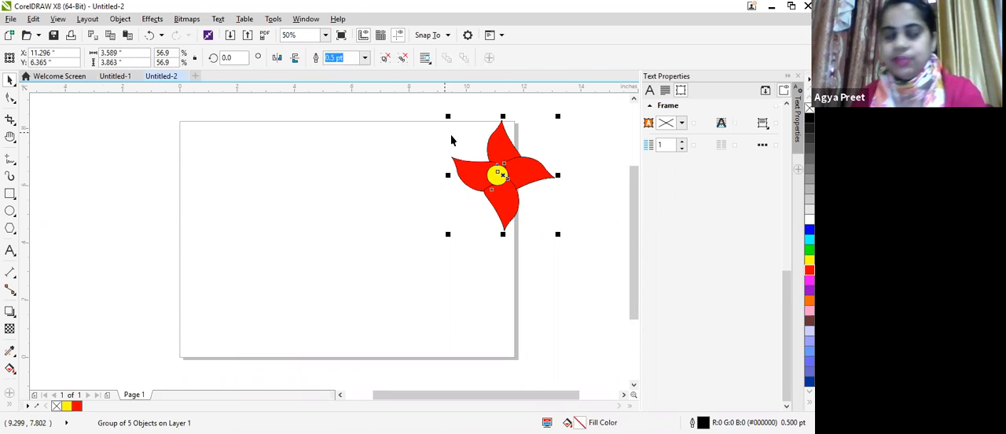
key(Delete)
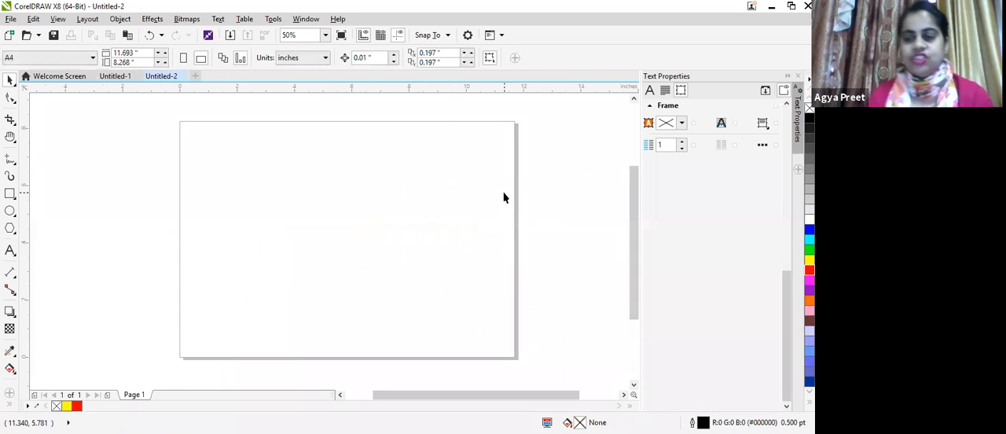
Step: Import the hqdefault image from the Desktop folder and size it on the page to about 8.7 by 6.5 inches
click(10, 19)
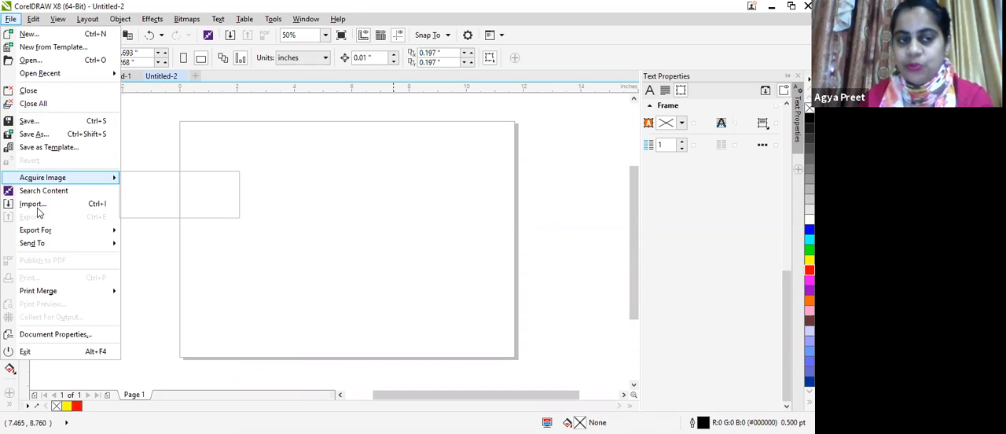
click(38, 207)
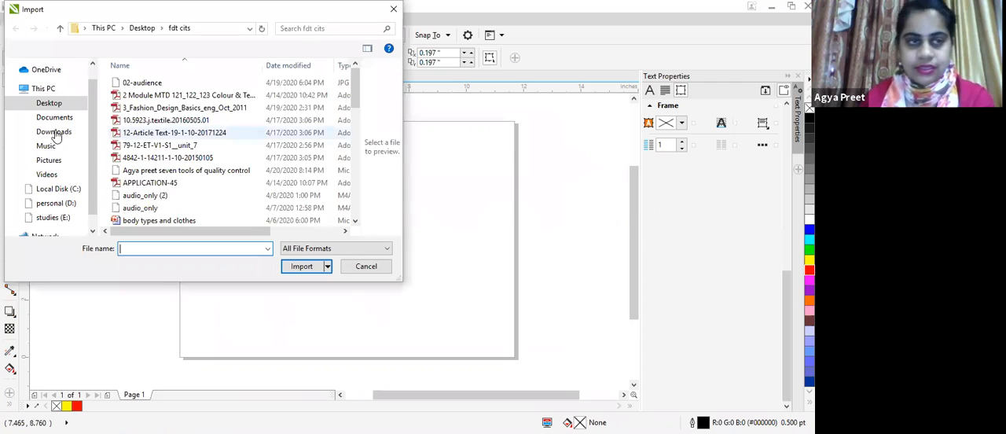
click(71, 107)
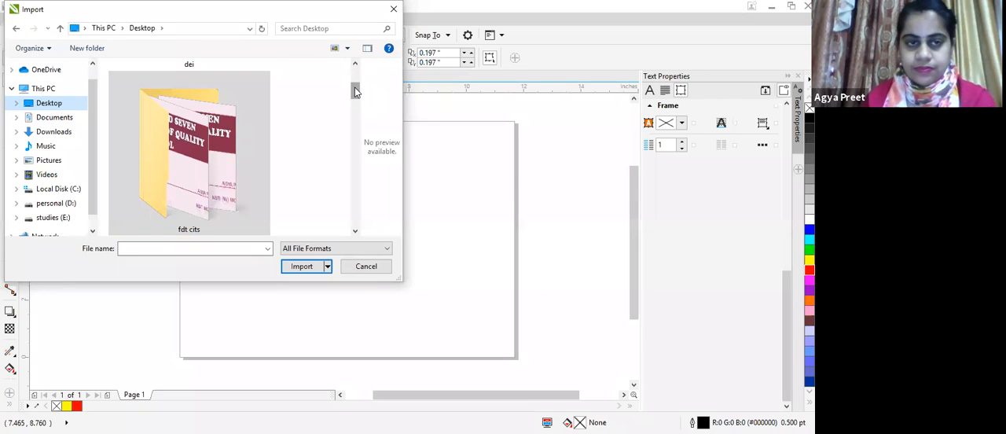
scroll(155, 160, down, 3)
click(189, 165)
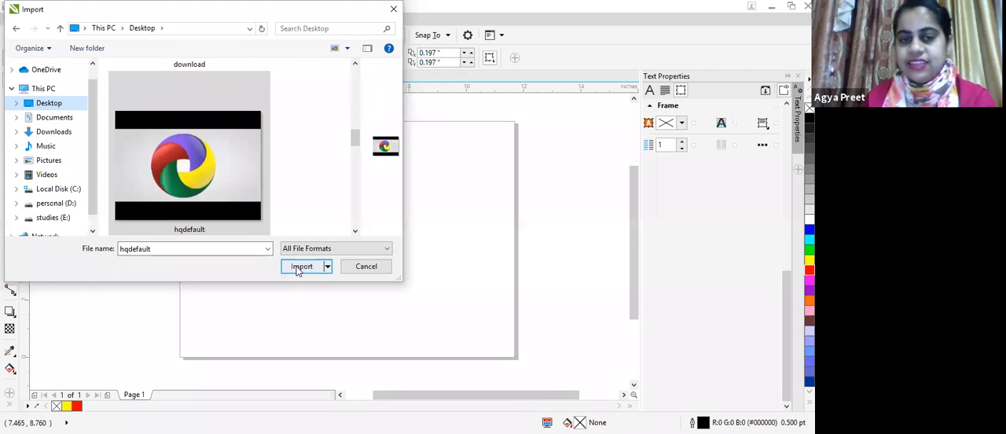
click(295, 269)
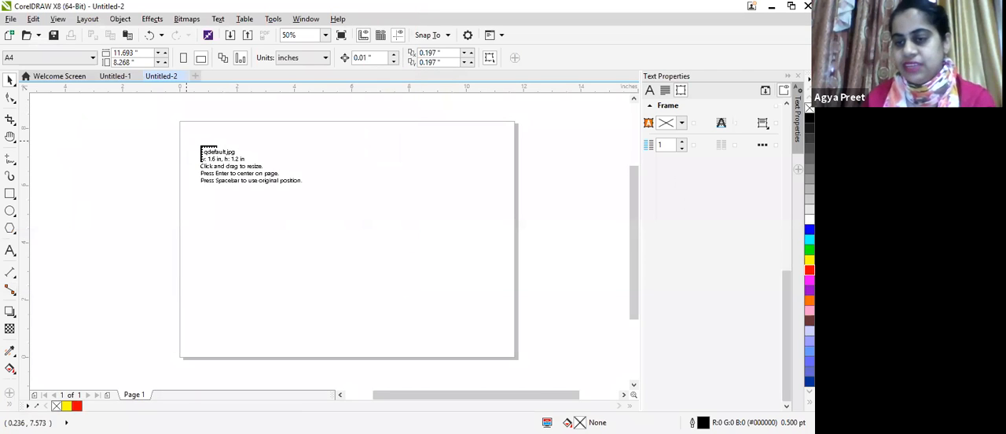
drag(194, 143, 386, 328)
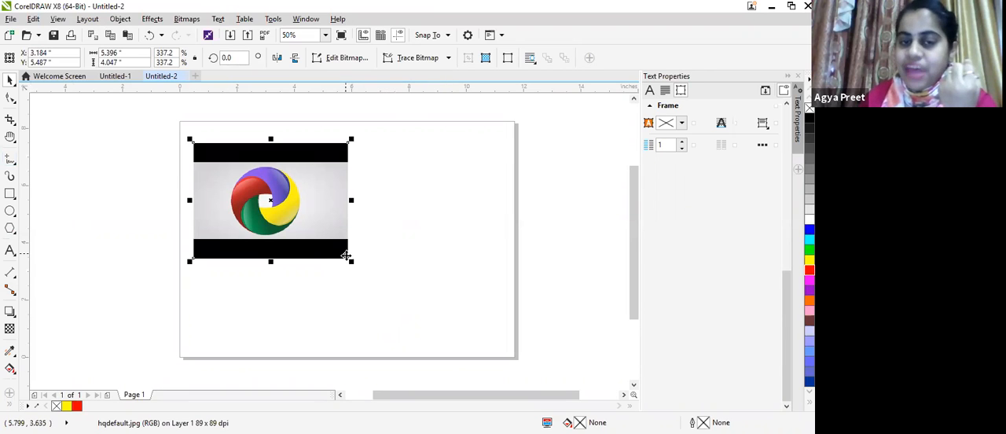
drag(351, 264, 448, 334)
Step: Trace the purple segment of the logo roughly with a closed outline of four straight lines, starting at its inner tip
click(10, 121)
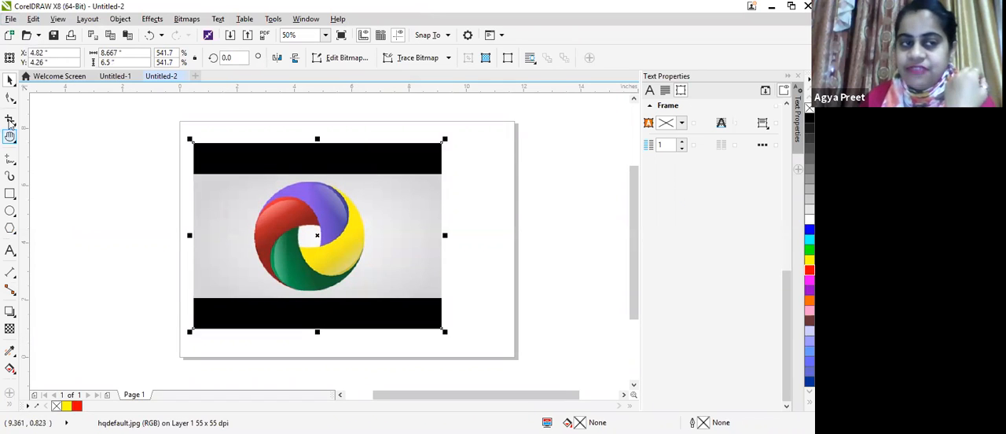
click(10, 98)
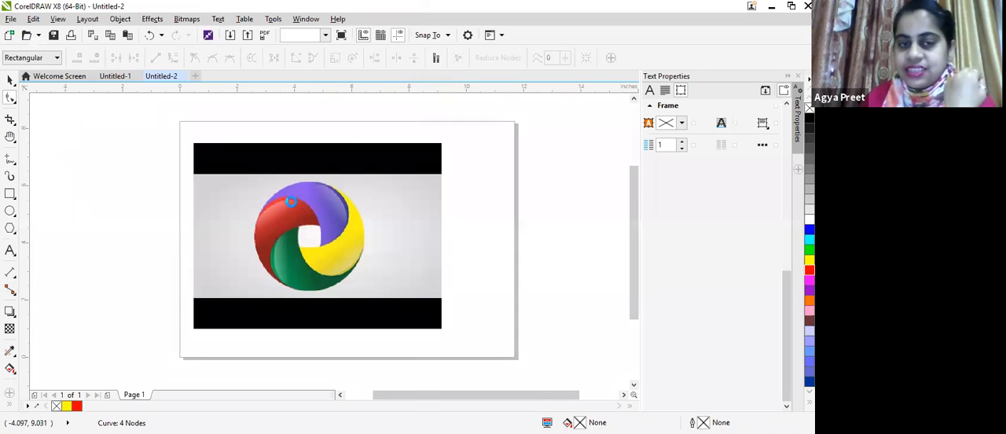
key(F5)
scroll(291, 203, up, 1)
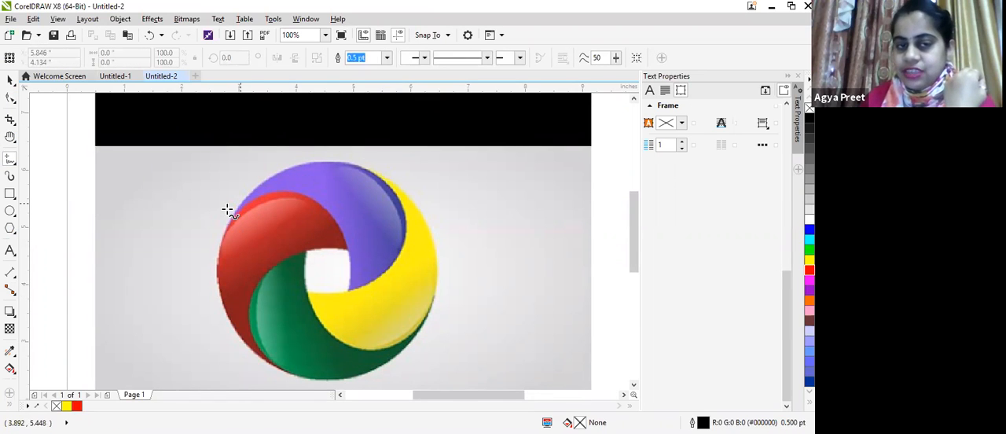
click(357, 283)
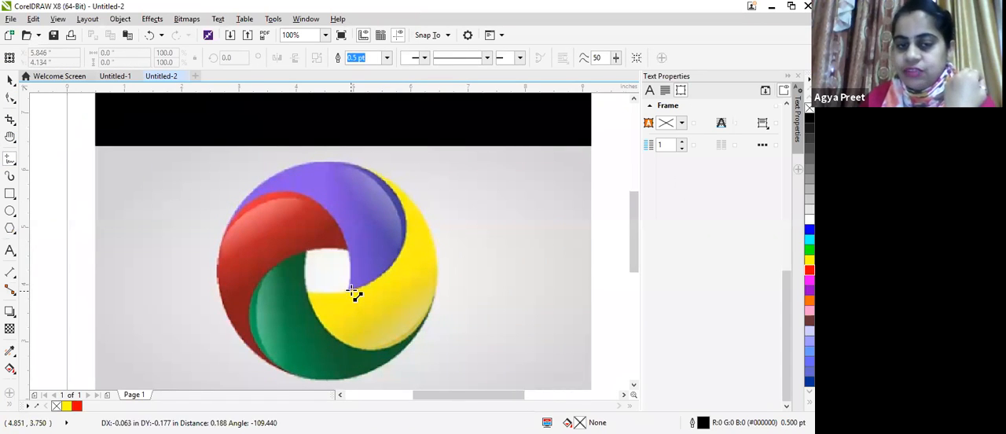
click(405, 220)
click(334, 164)
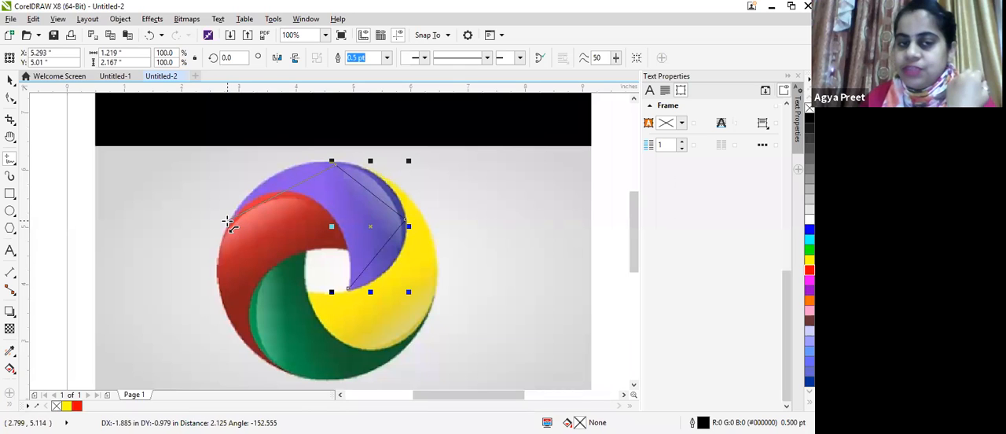
click(228, 223)
click(348, 290)
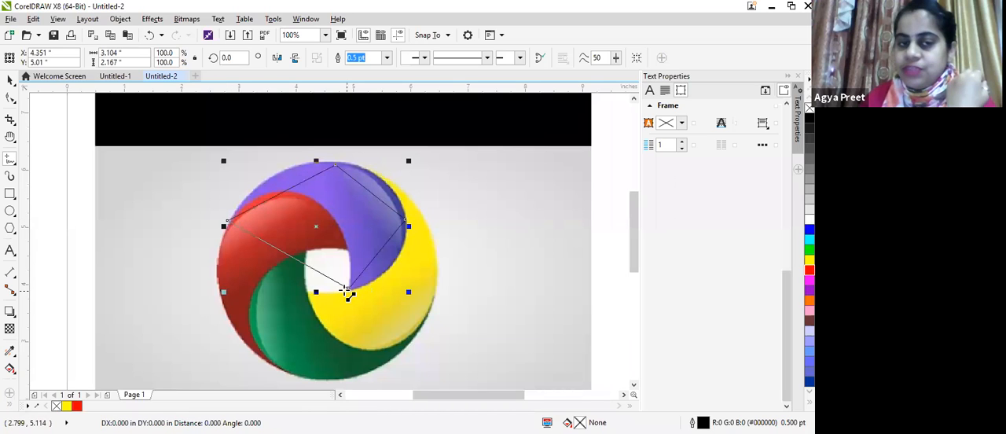
Step: Bend the outline's lower line to follow the red segment's upper edge and delete the node at the purple segment's outer edge
click(10, 98)
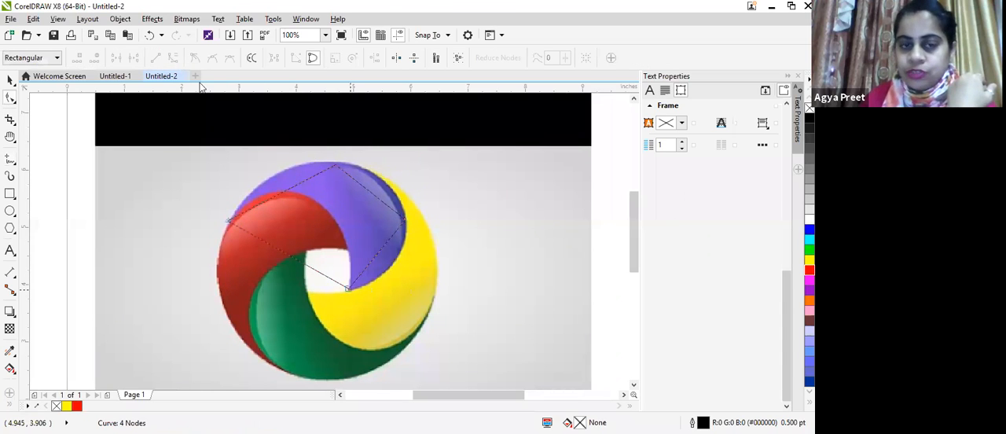
click(335, 223)
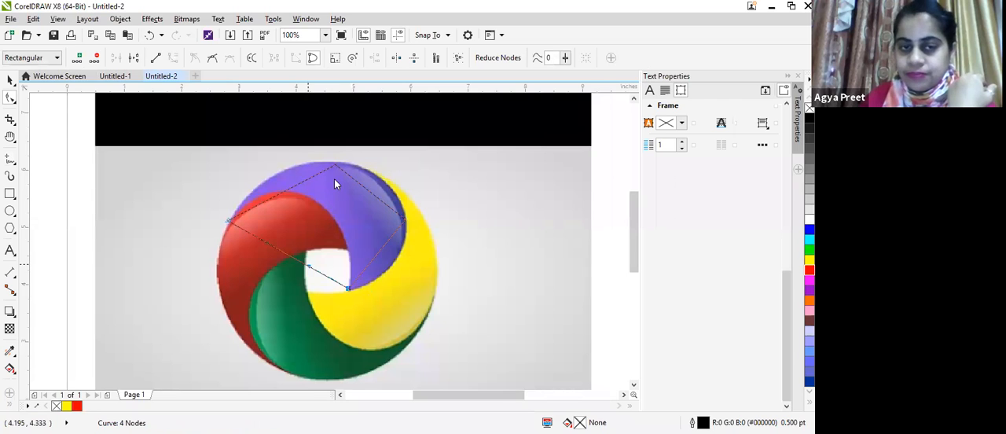
drag(308, 266, 337, 204)
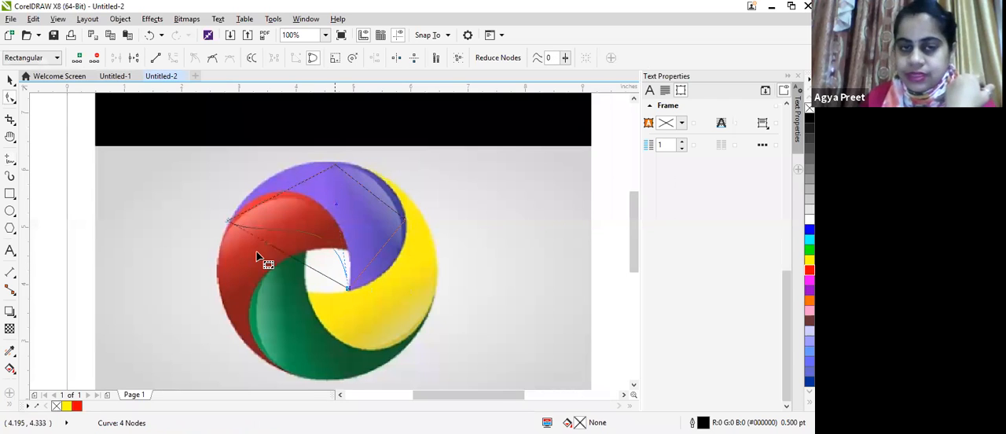
drag(256, 253, 358, 203)
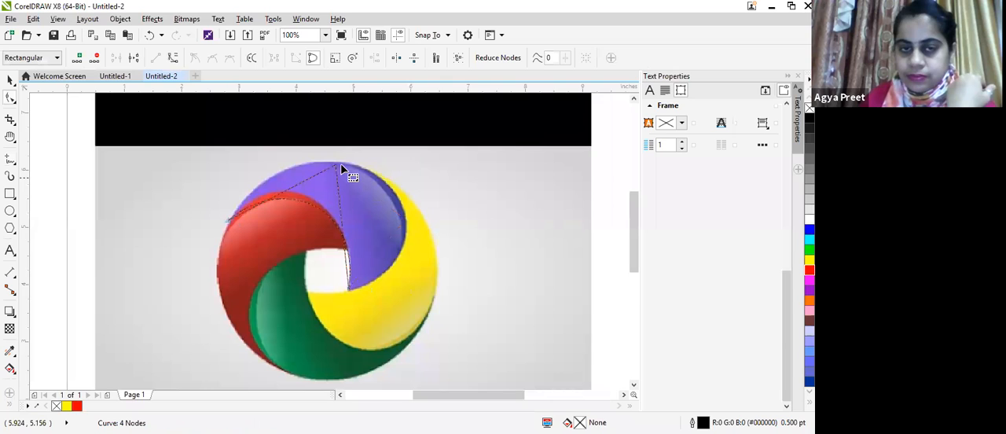
double_click(340, 162)
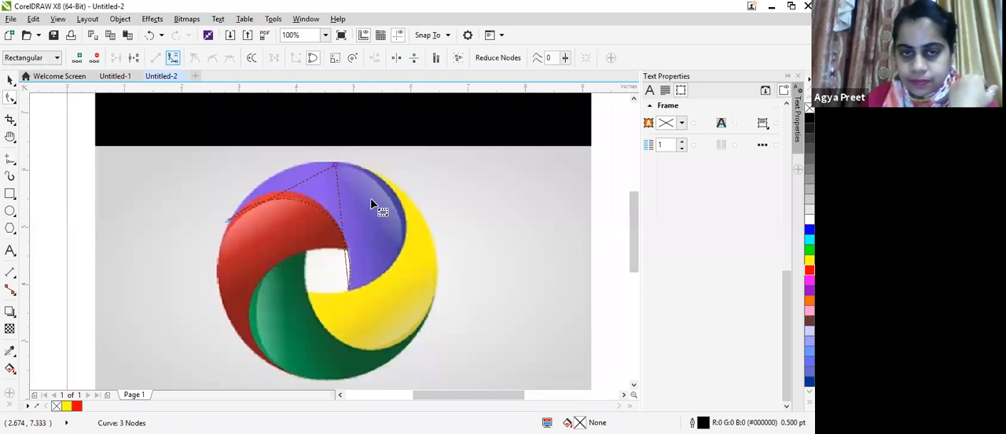
Step: Curve the outline's side between the top node and the inner tip to follow the purple segment's border with yellow
drag(341, 208, 432, 162)
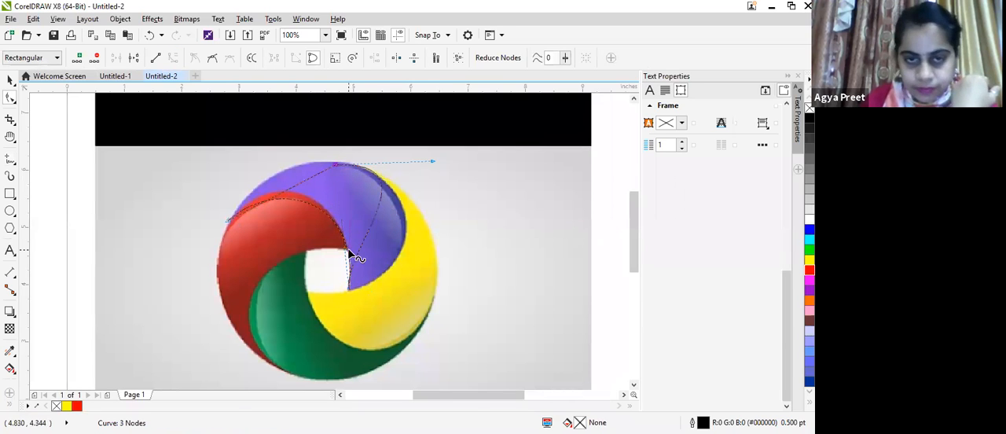
scroll(348, 250, up, 1)
scroll(341, 246, up, 1)
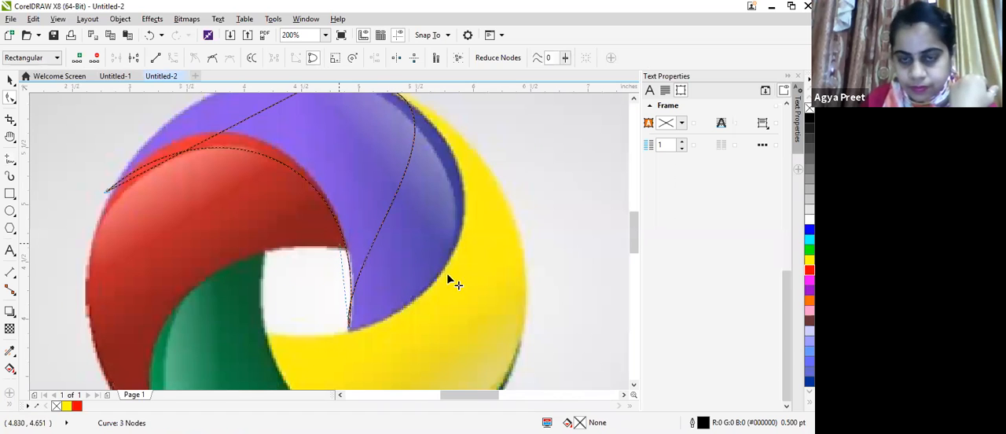
drag(340, 245, 501, 317)
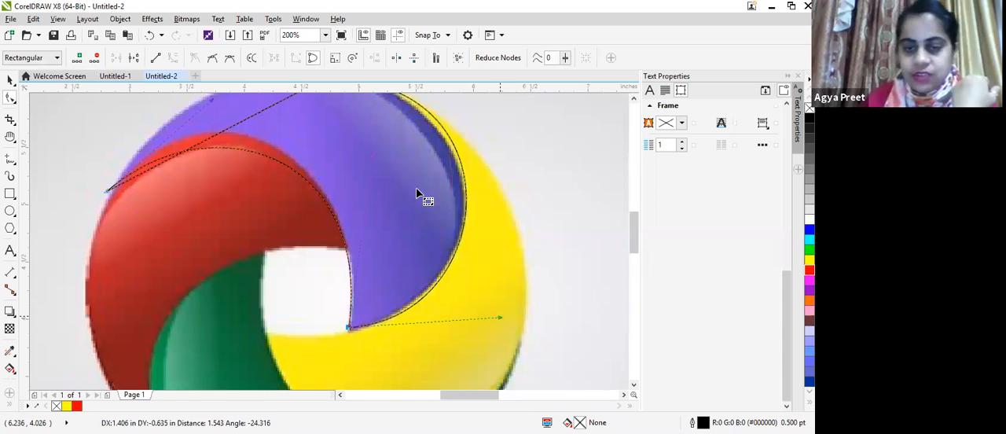
scroll(367, 138, down, 1)
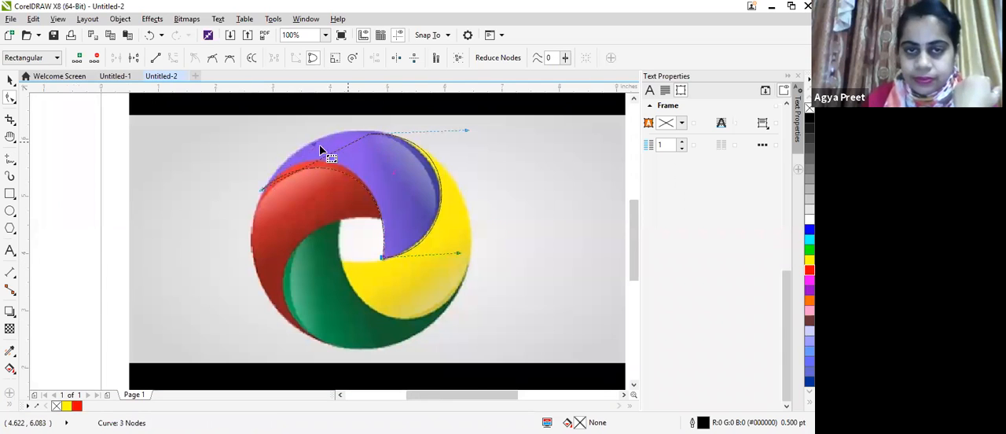
Step: Curve the outline between the top node and the outer tip to follow the purple segment's outer edge
click(369, 134)
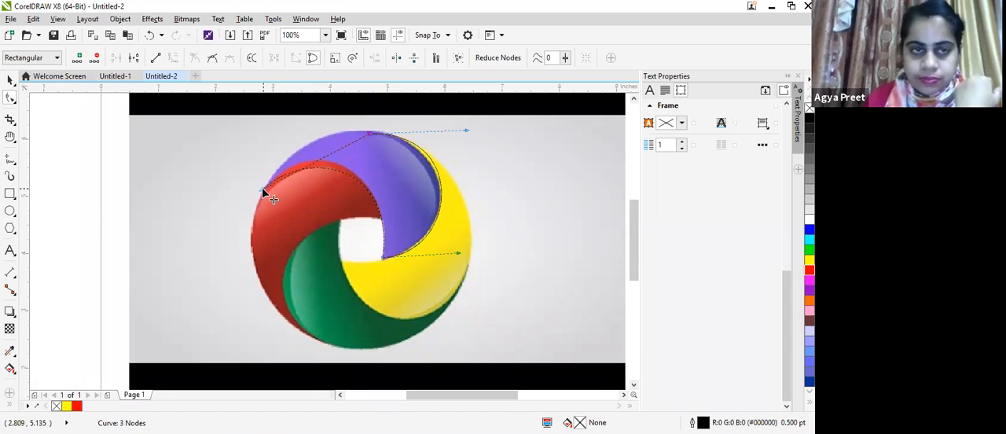
drag(263, 190, 283, 124)
drag(272, 168, 273, 183)
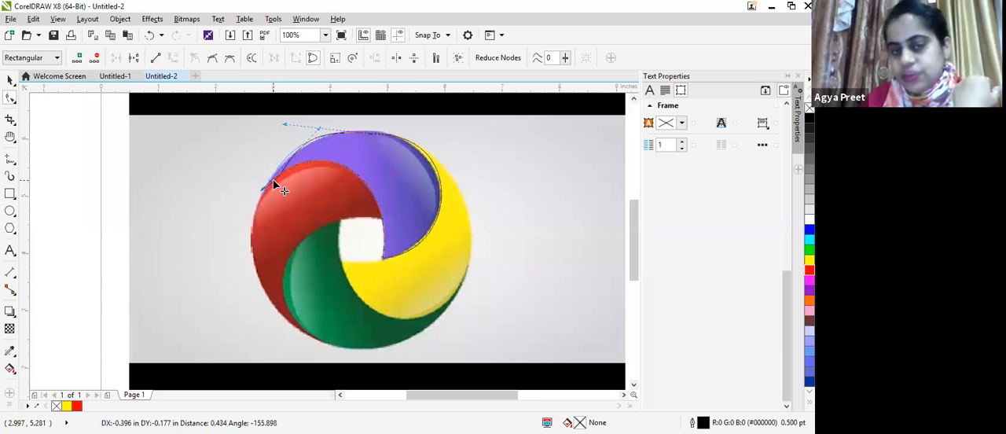
Step: Move the logo image away to the left of the traced outline, to about X -0.14 and Y 4.81 inches
click(470, 225)
click(406, 169)
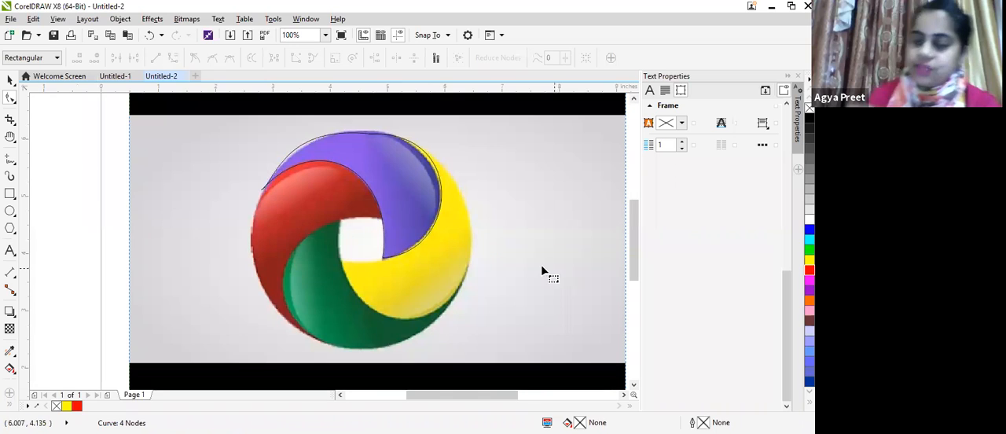
click(10, 79)
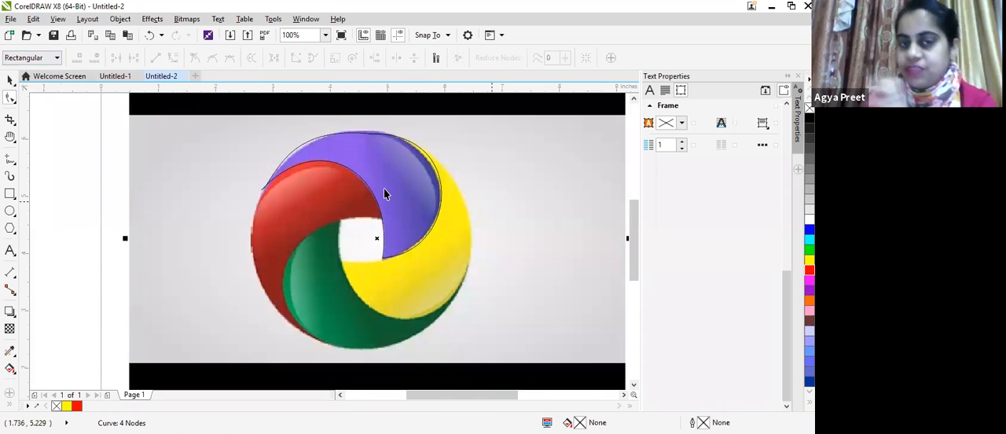
drag(375, 241, 70, 208)
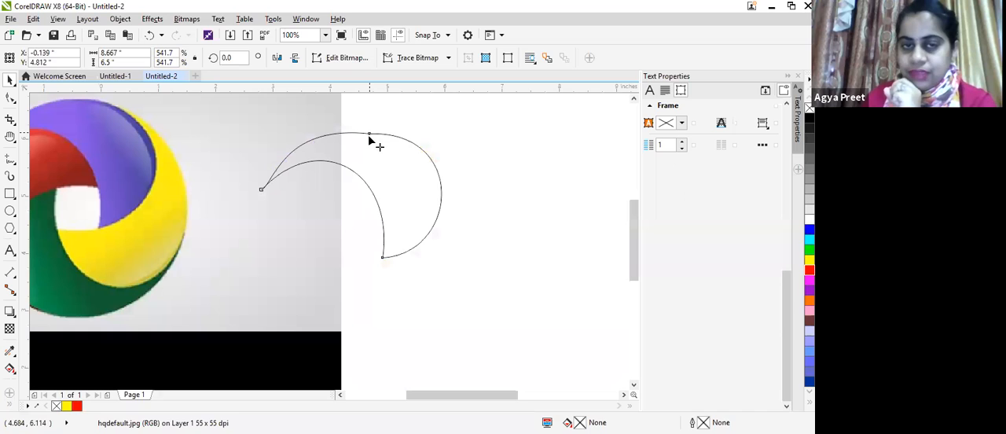
Step: Delete the traced outline's top node and flatten its inner curve with the direction handle at the outer tip
double_click(368, 135)
click(368, 134)
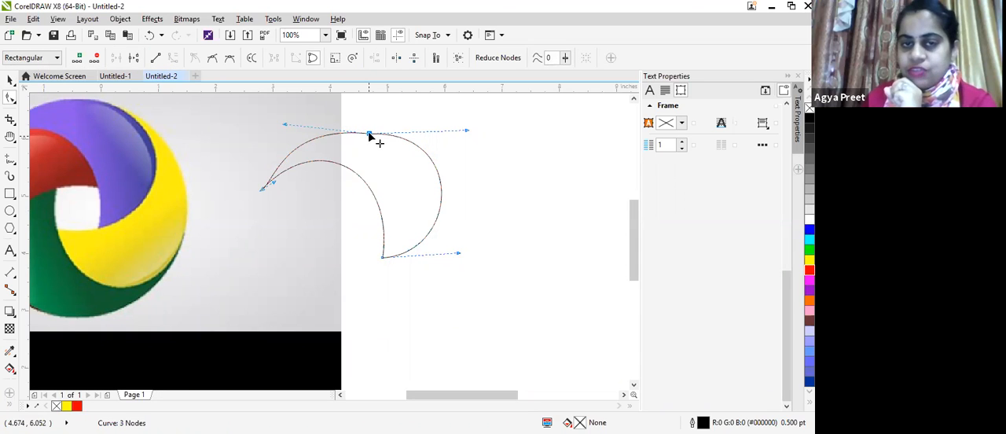
key(Delete)
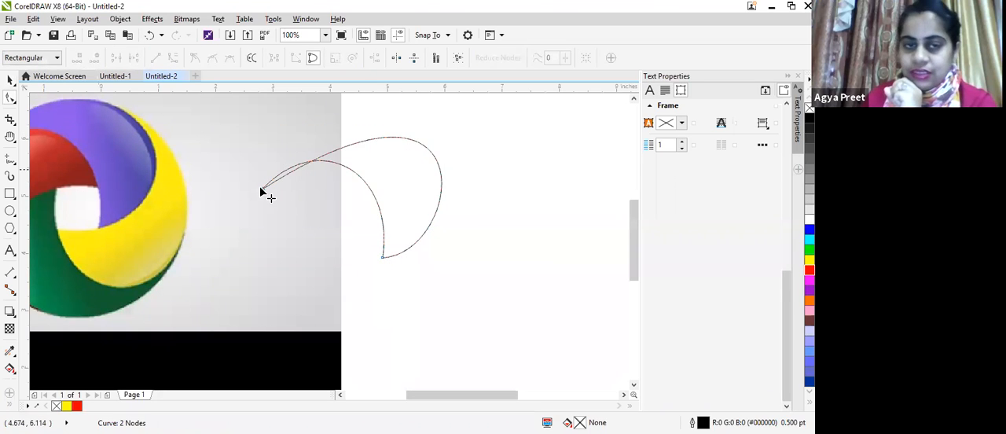
click(262, 190)
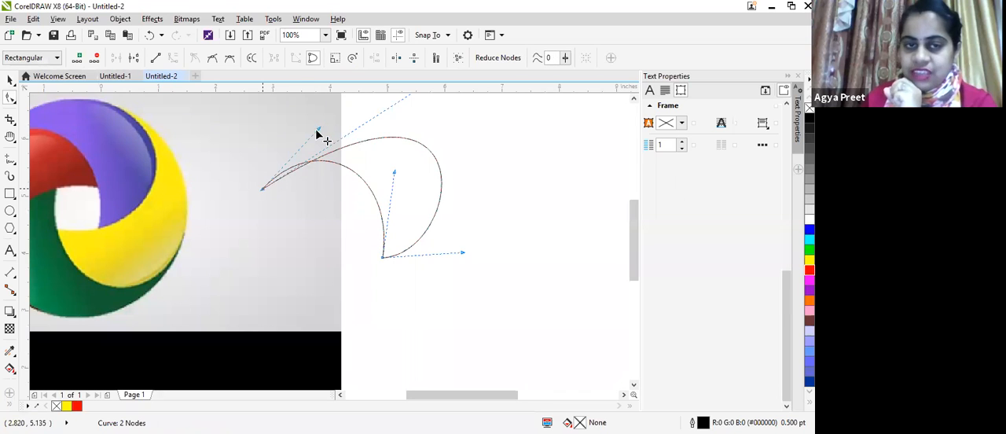
drag(303, 146, 361, 168)
click(512, 252)
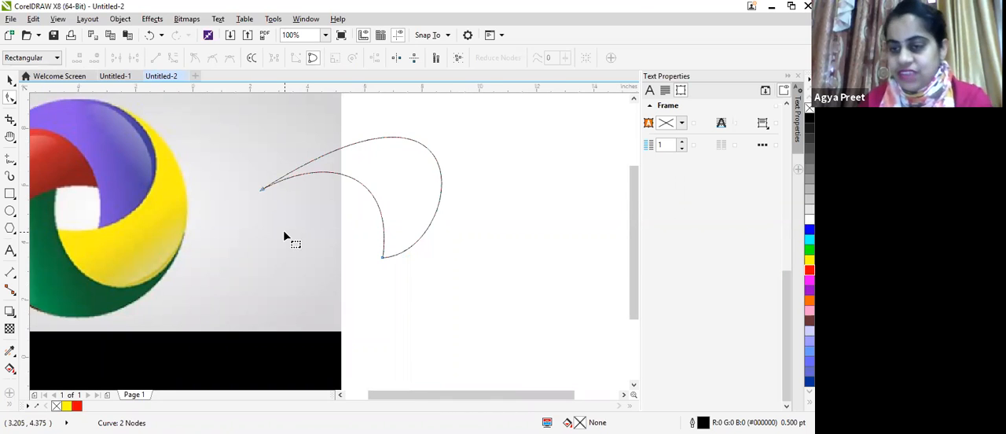
Step: Move the traced outline to the page's upper-right corner, at about X 10.7 and Y 6.67 inches
scroll(285, 236, down, 1)
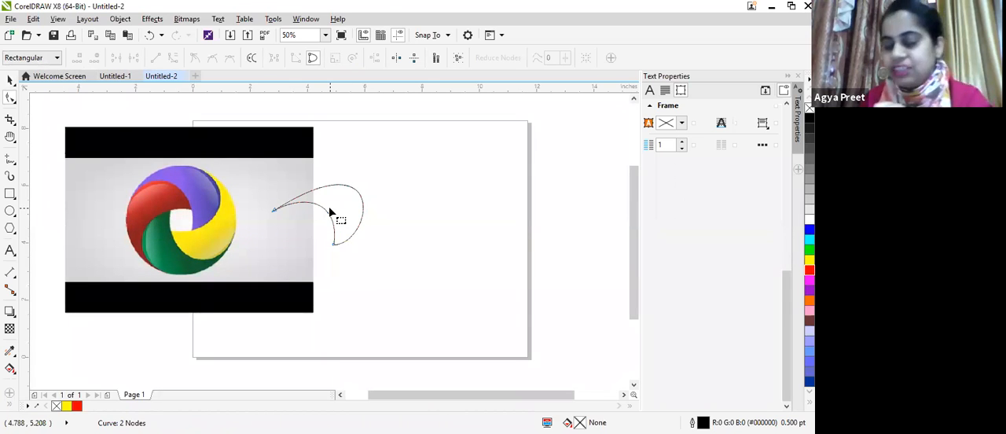
click(11, 79)
key(space)
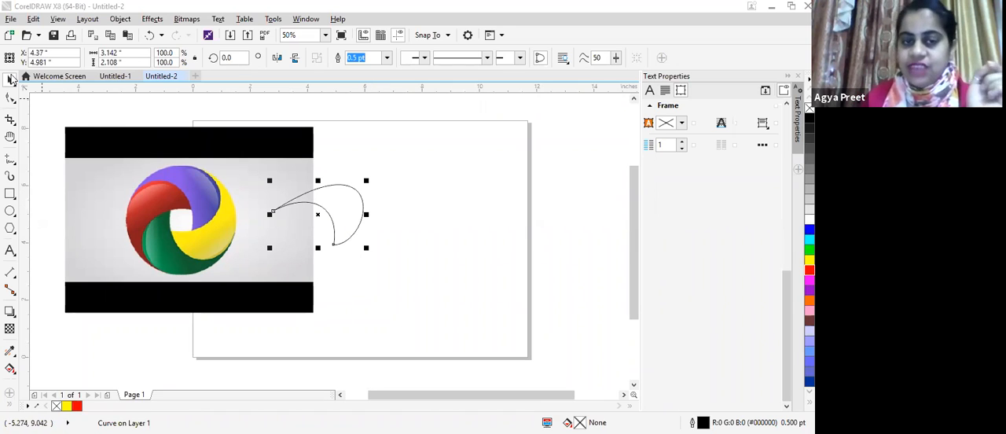
drag(317, 214, 497, 167)
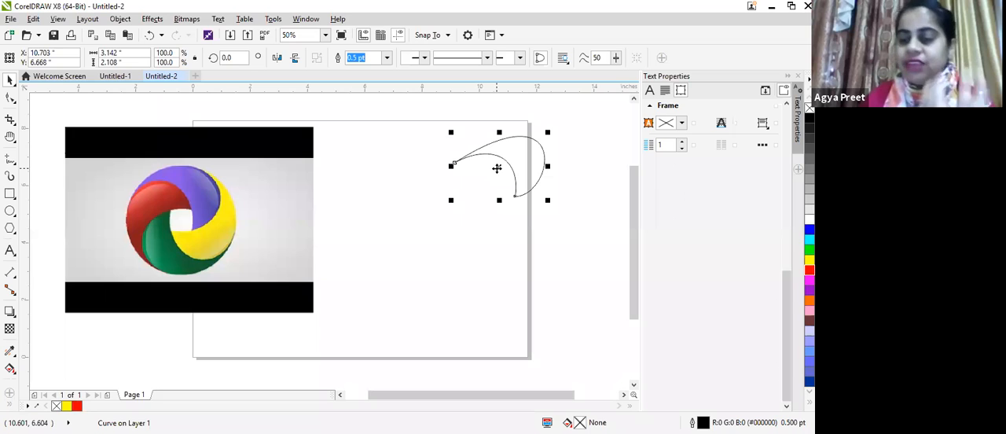
Step: Run Quick Trace on the imported logo image
click(11, 179)
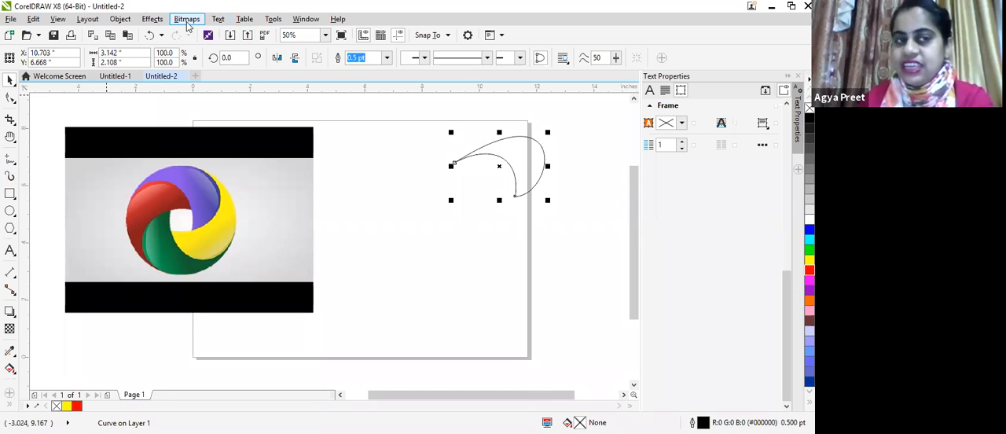
click(191, 20)
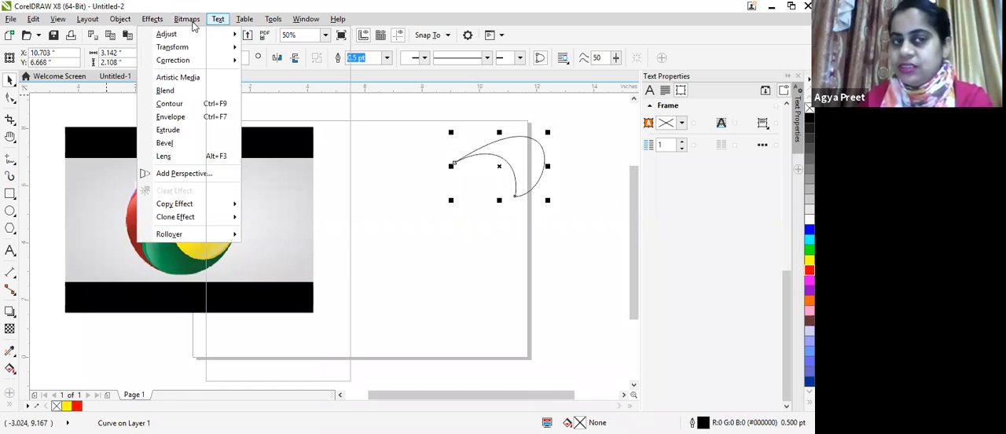
mouse_move(189, 22)
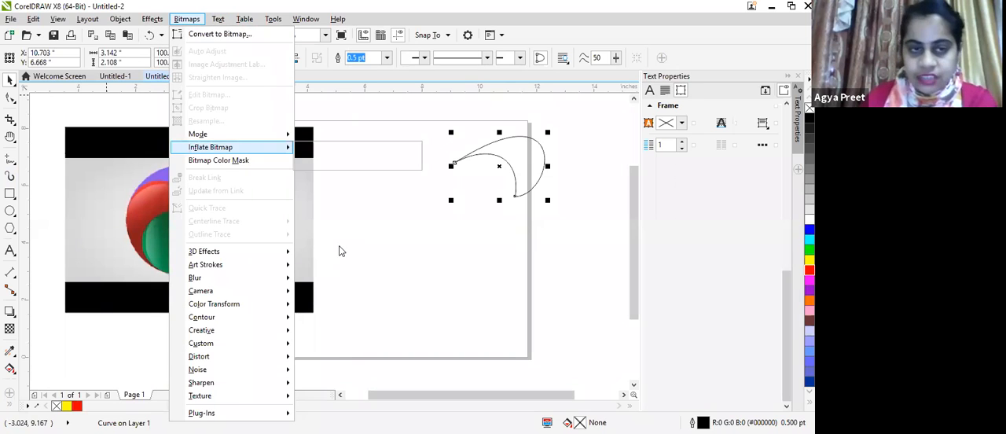
click(263, 196)
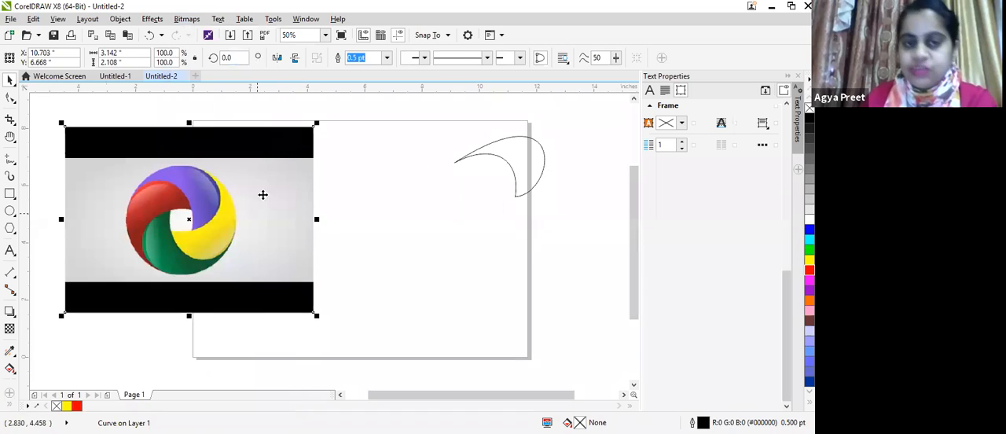
click(187, 19)
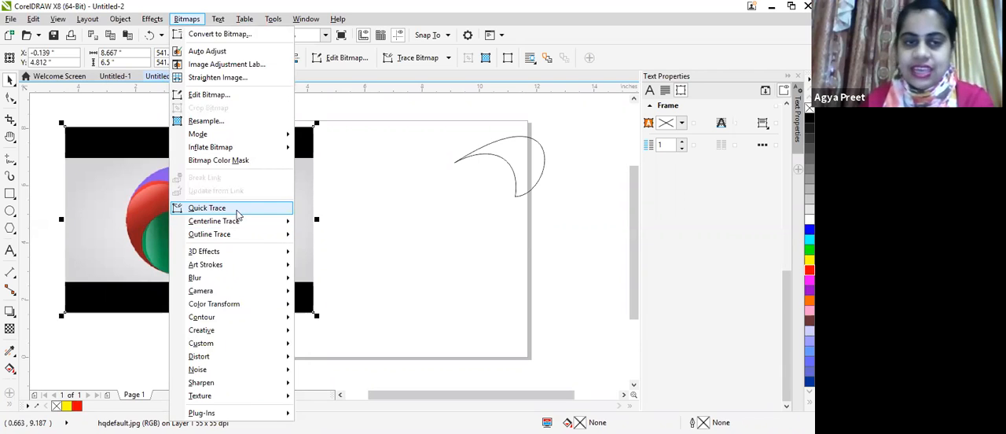
click(236, 211)
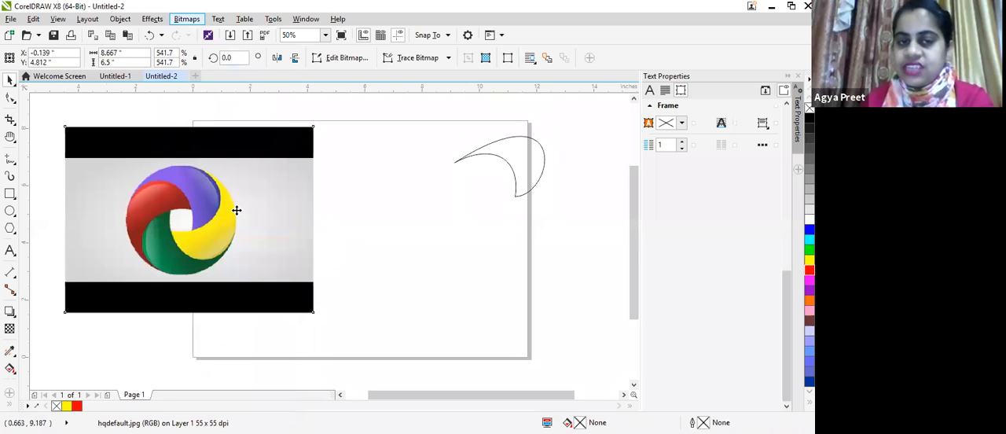
Step: Move the traced copy to the right of the original image and ungroup it into separate objects
mouse_move(188, 221)
mouse_down()
mouse_move(333, 225)
mouse_move(439, 254)
mouse_up()
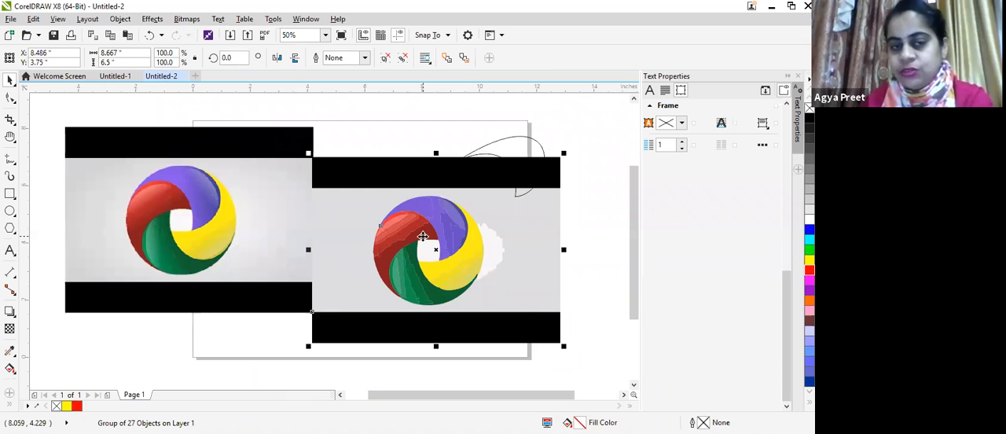
scroll(444, 259, up, 2)
right_click(449, 267)
click(483, 174)
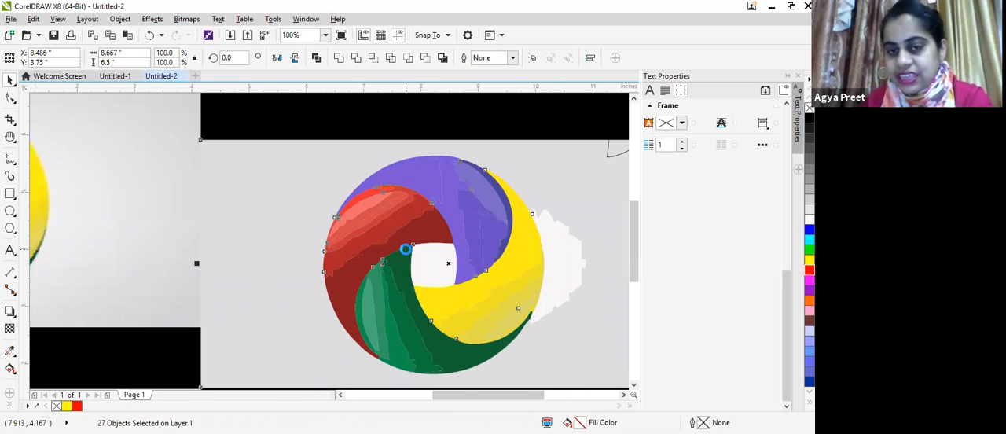
Step: Move the selected traced pieces down to about X 5.74 and Y 1.35 inches, below and right of the original image
scroll(354, 243, up, 4)
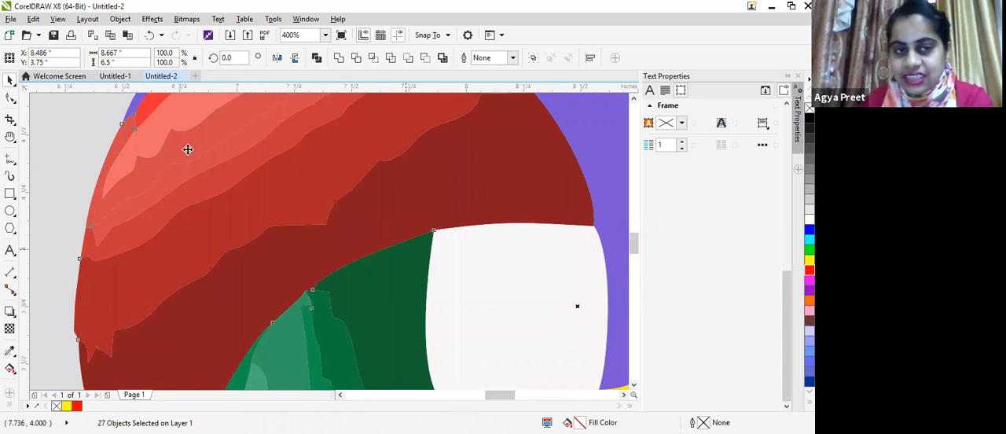
scroll(169, 133, down, 2)
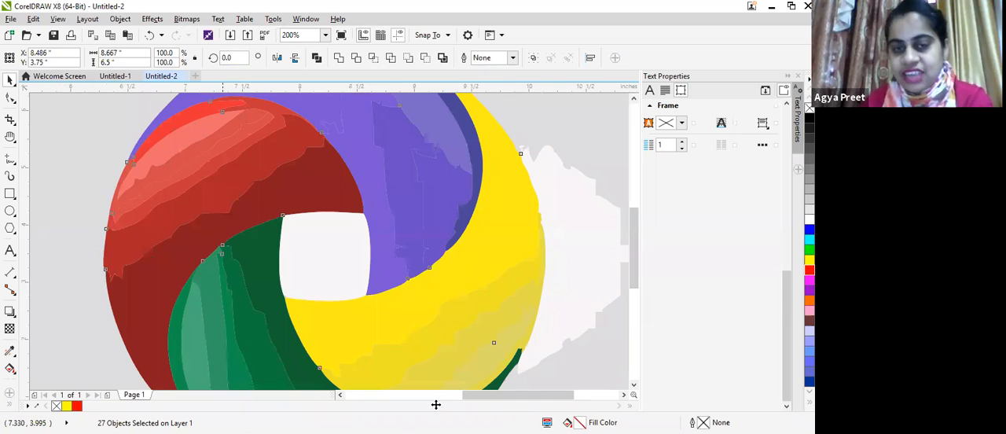
scroll(414, 158, down, 2)
scroll(629, 188, down, 2)
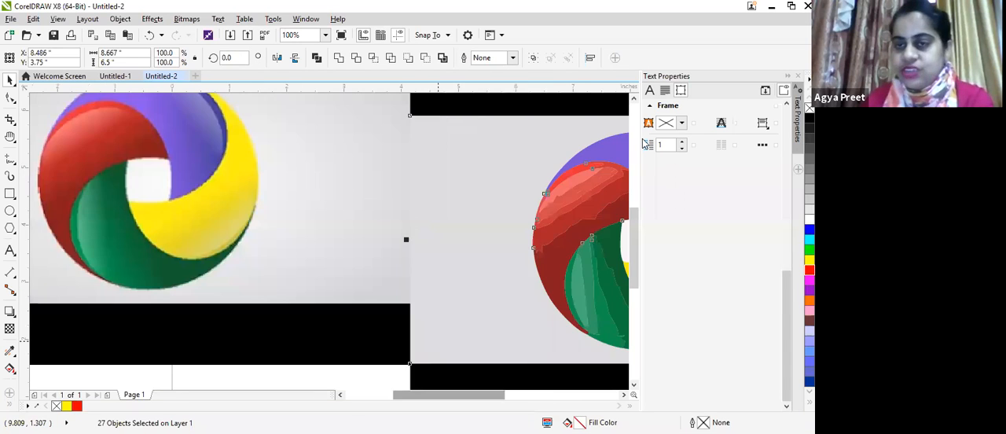
drag(528, 116, 263, 213)
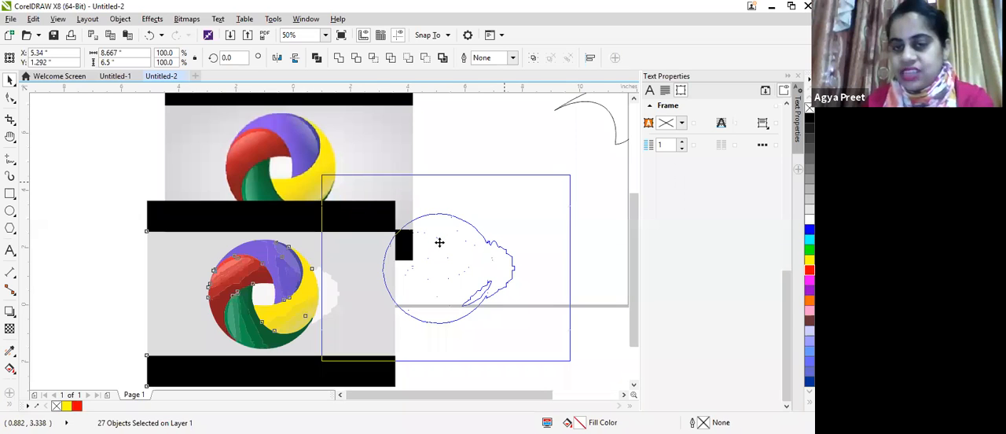
drag(439, 243, 440, 243)
Step: Examine the nodes of the selected traced logo pieces up close with the Shape tool
scroll(439, 243, up, 1)
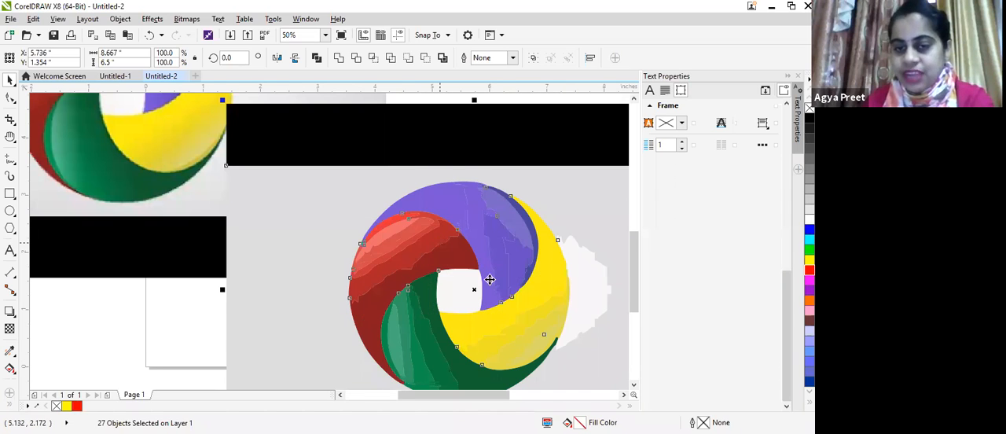
right_click(521, 221)
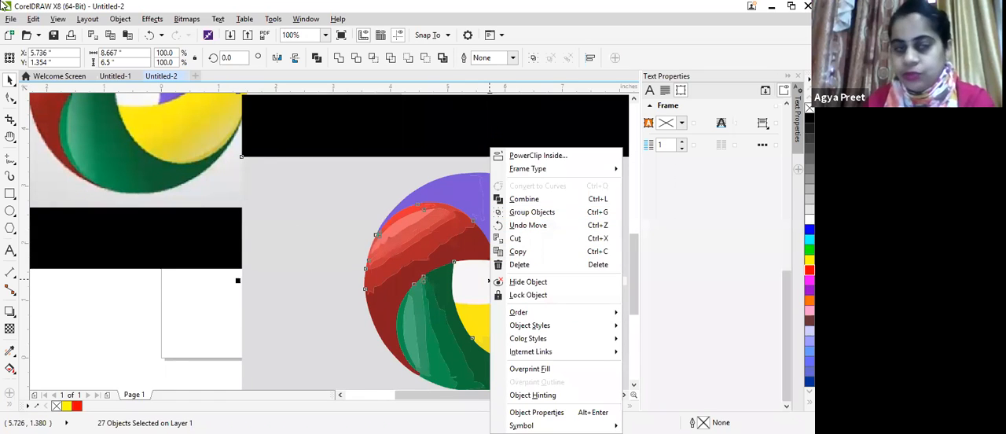
click(446, 305)
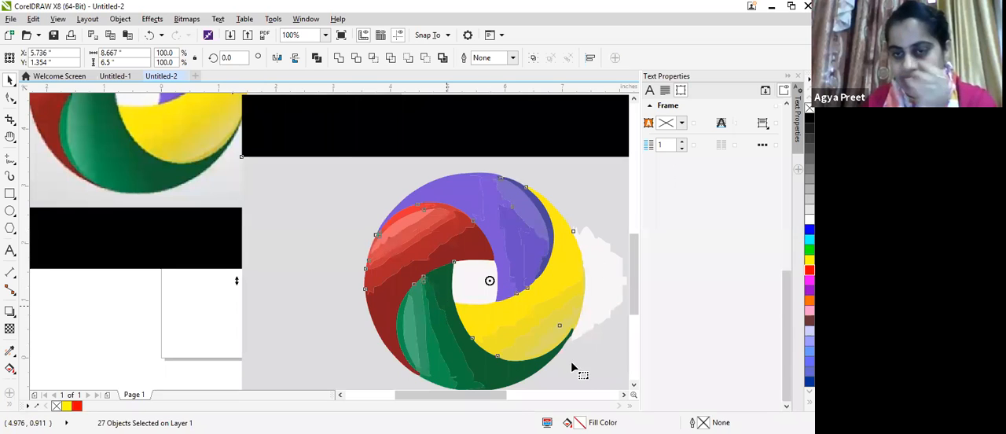
key(F10)
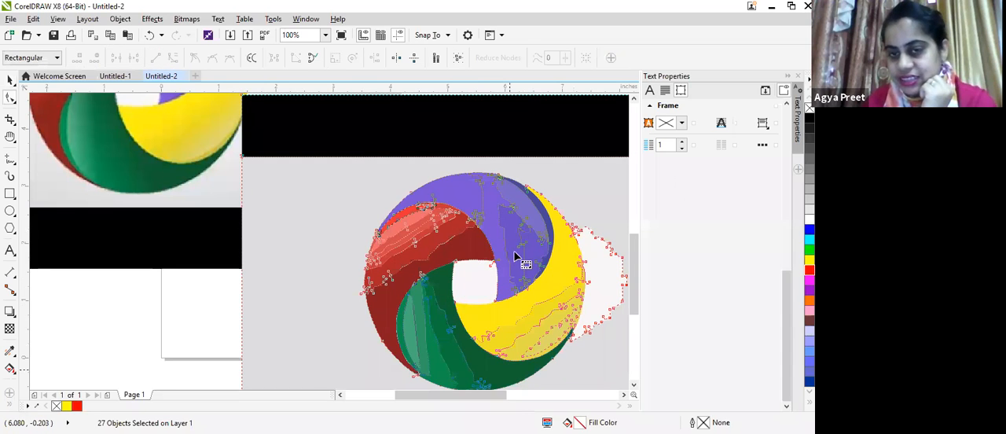
click(10, 80)
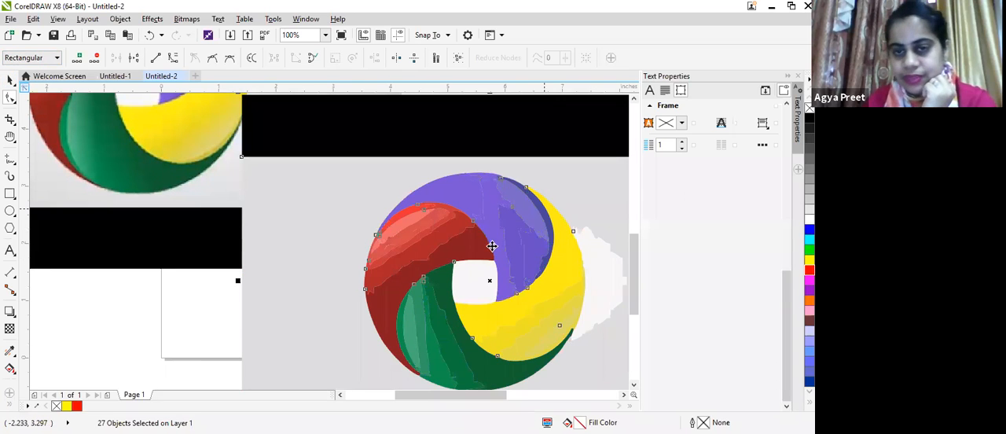
key(space)
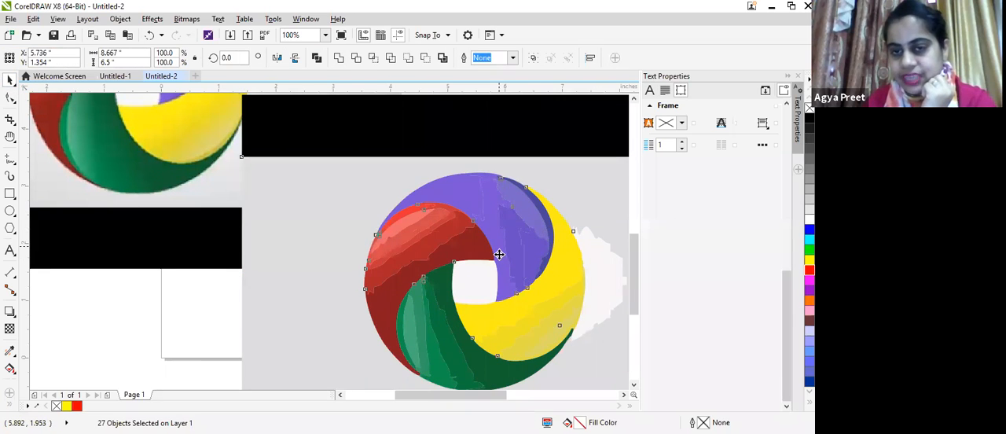
scroll(488, 206, down, 2)
scroll(515, 244, down, 1)
scroll(516, 244, up, 1)
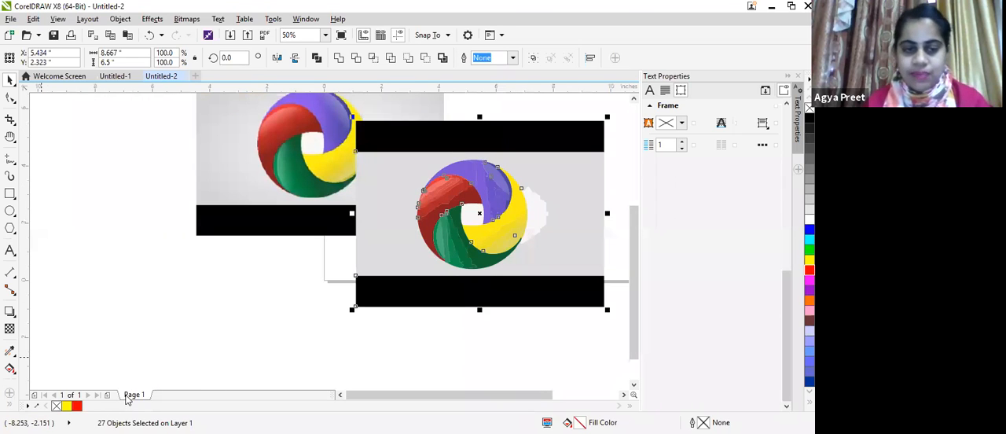
Step: Rename page 1 as "quick tracing" and insert a new page after it
right_click(140, 396)
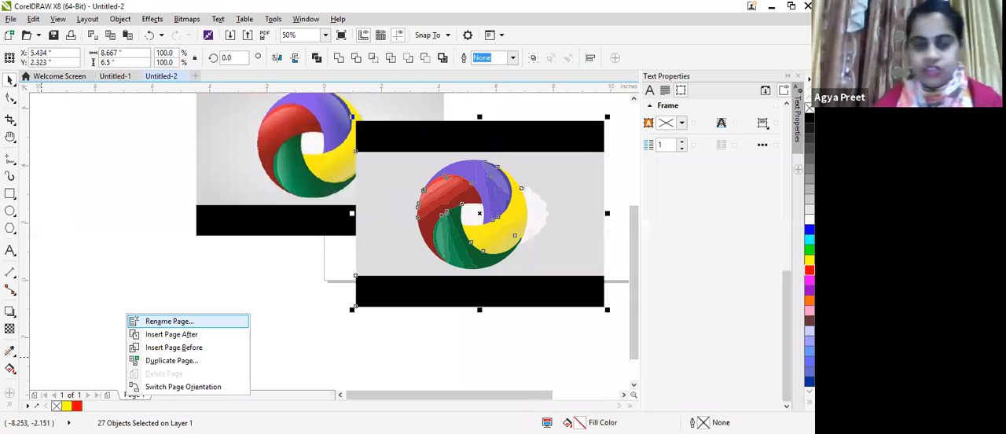
click(165, 322)
text(qu)
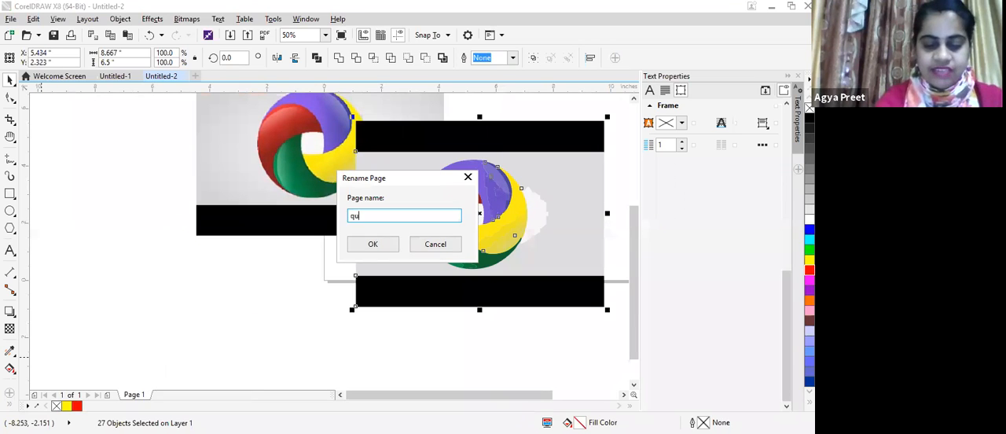
text(ick tracing)
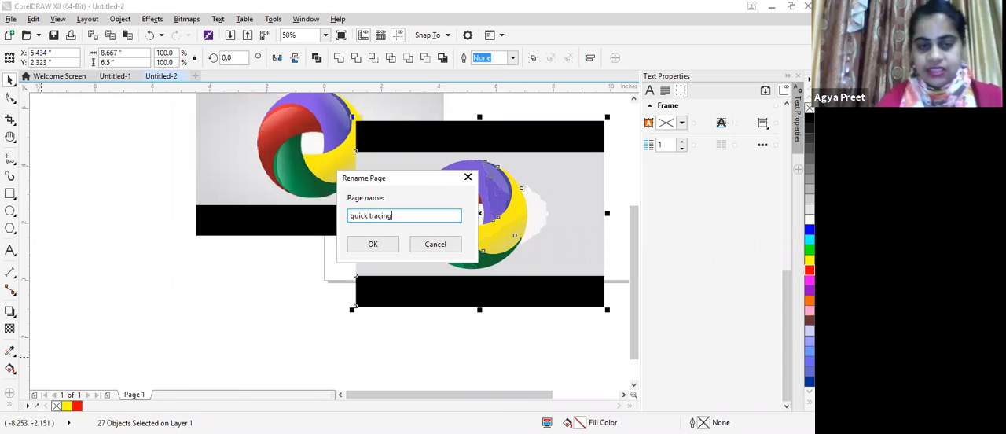
click(374, 246)
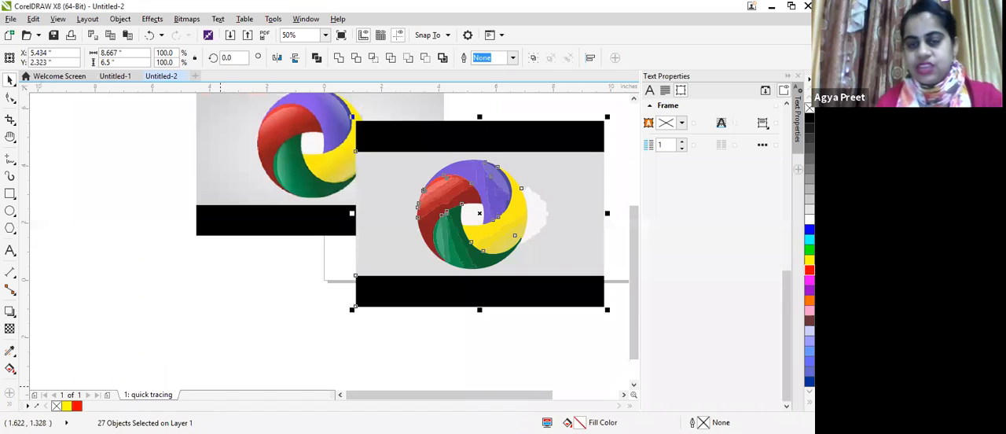
right_click(158, 401)
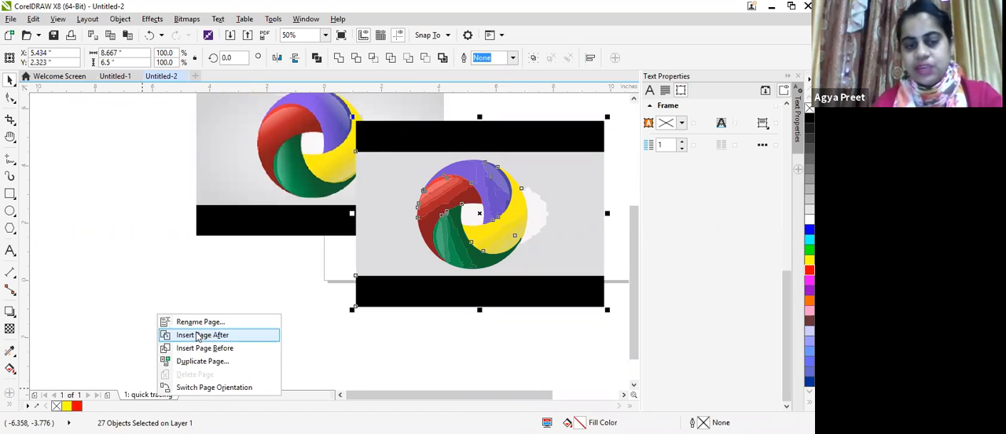
click(196, 335)
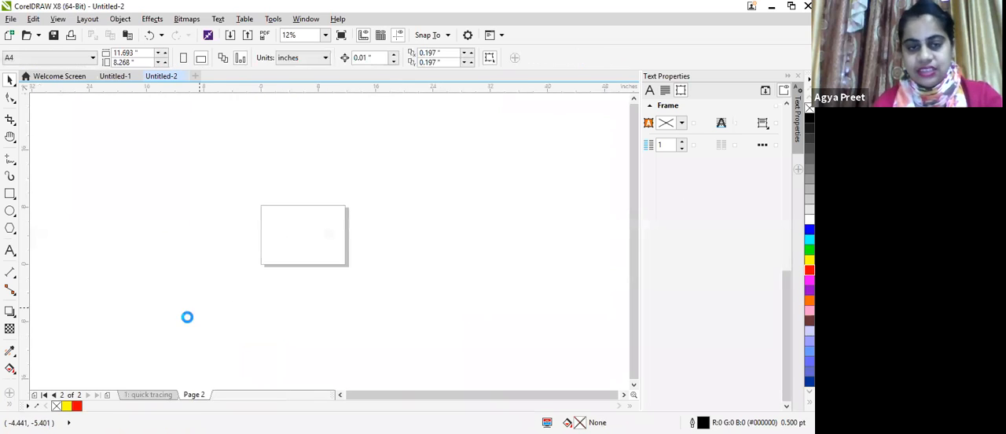
Step: Copy the original logo bitmap from the quick tracing page and paste it onto page 2
click(154, 395)
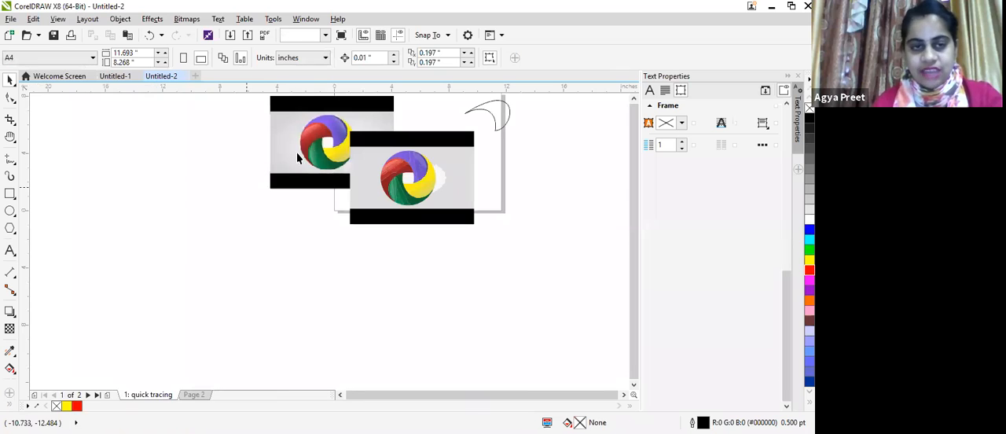
click(299, 114)
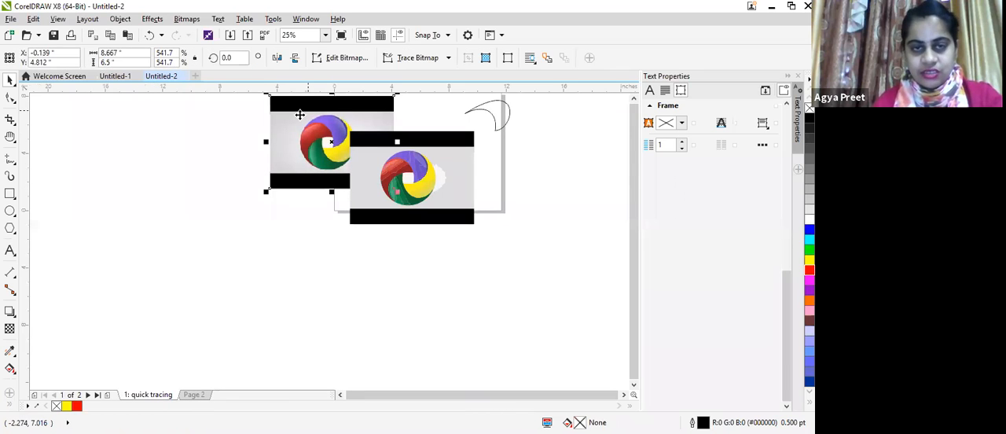
right_click(333, 242)
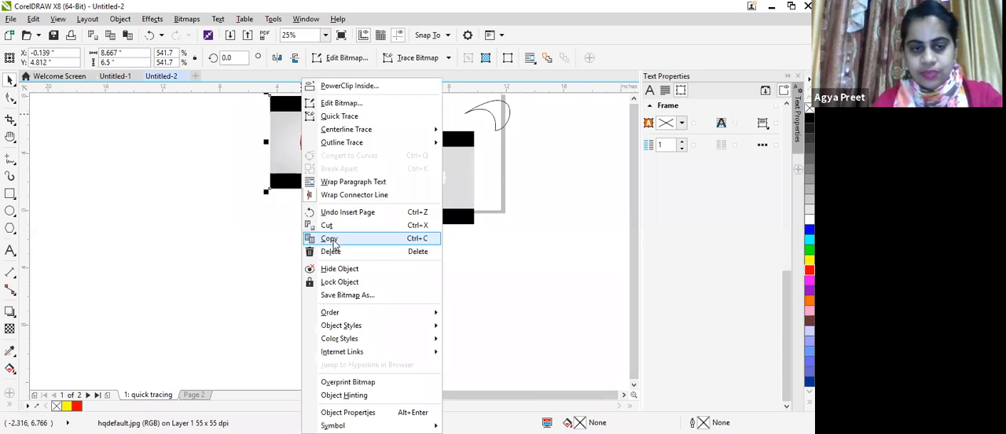
click(193, 395)
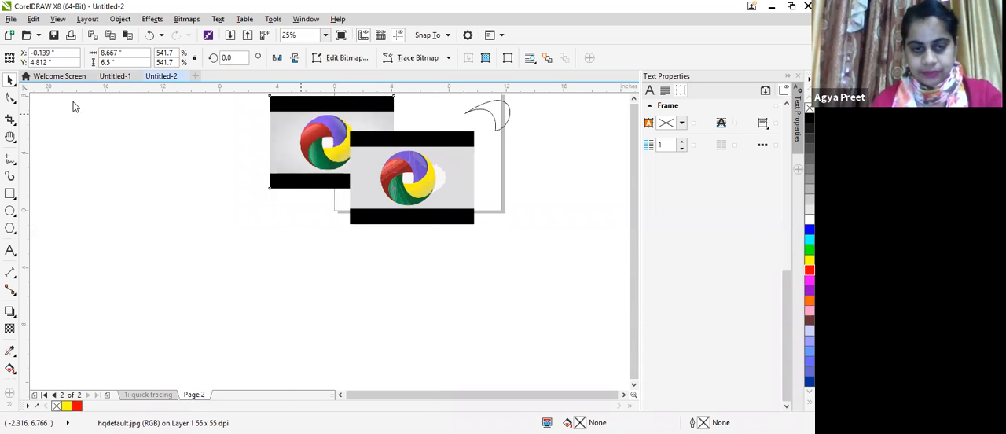
right_click(118, 173)
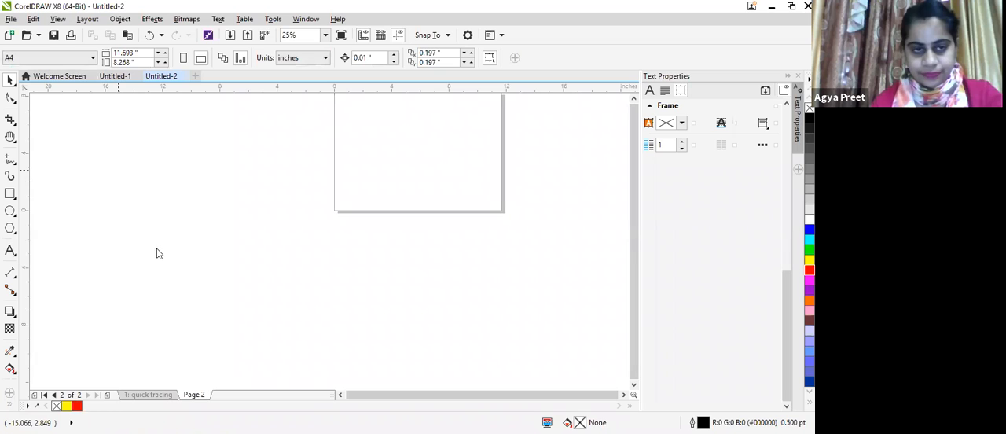
click(147, 248)
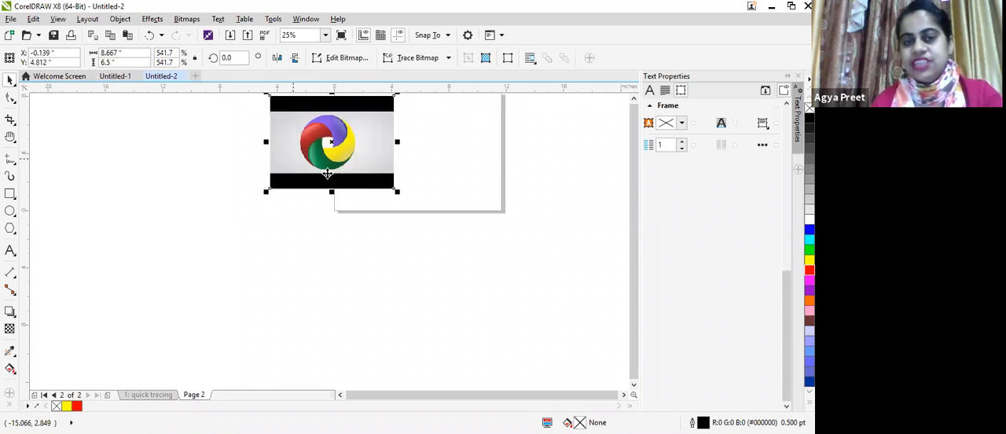
Step: Start a Centerline Trace of the logo image on page 2 with the Technical Illustration type
scroll(288, 169, up, 2)
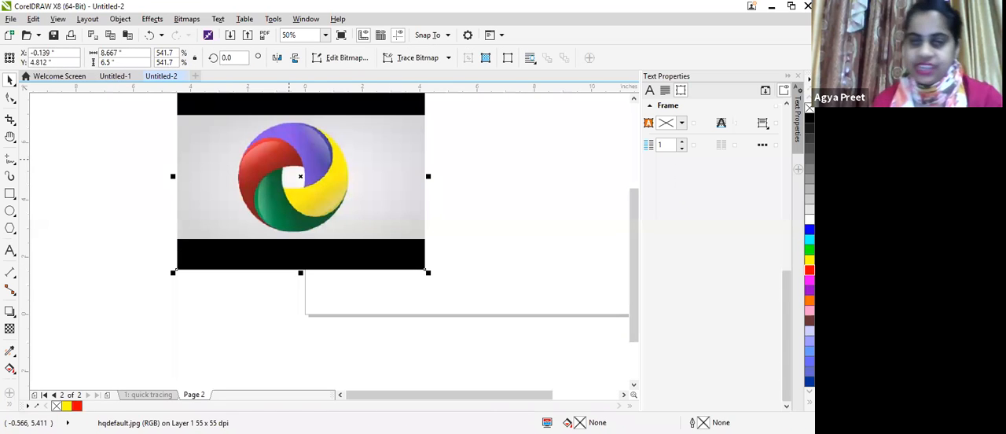
click(214, 159)
click(224, 198)
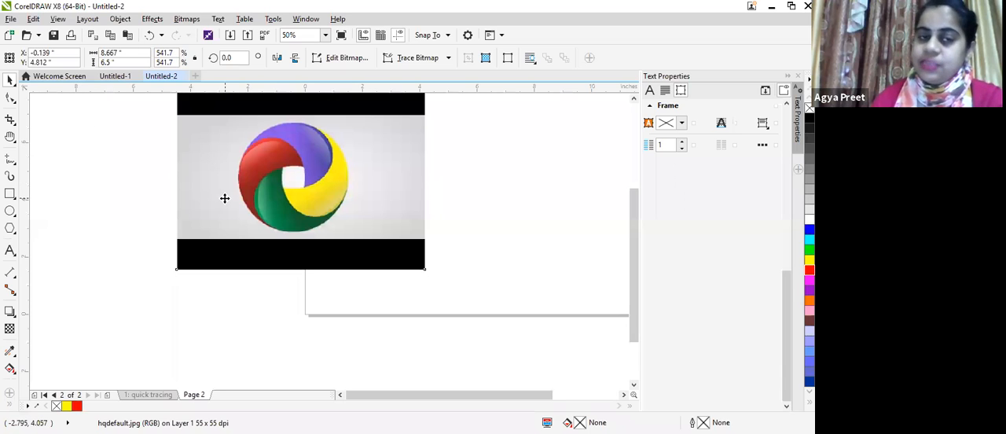
click(187, 21)
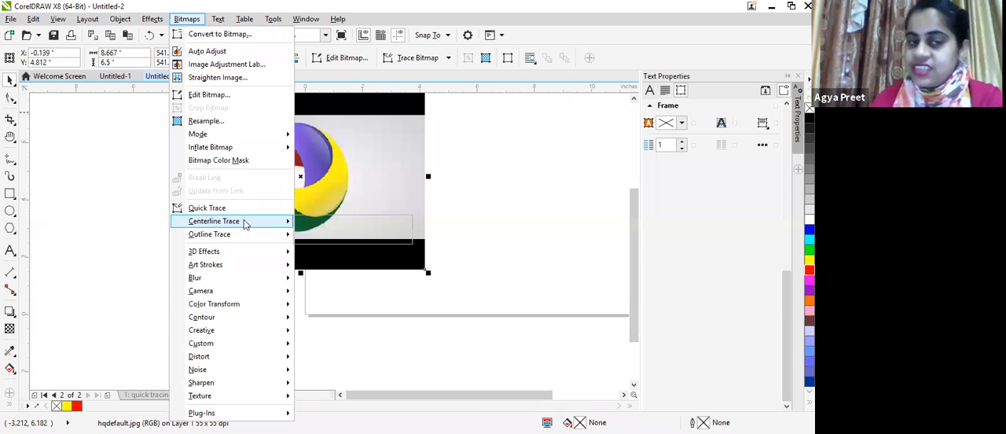
mouse_move(244, 225)
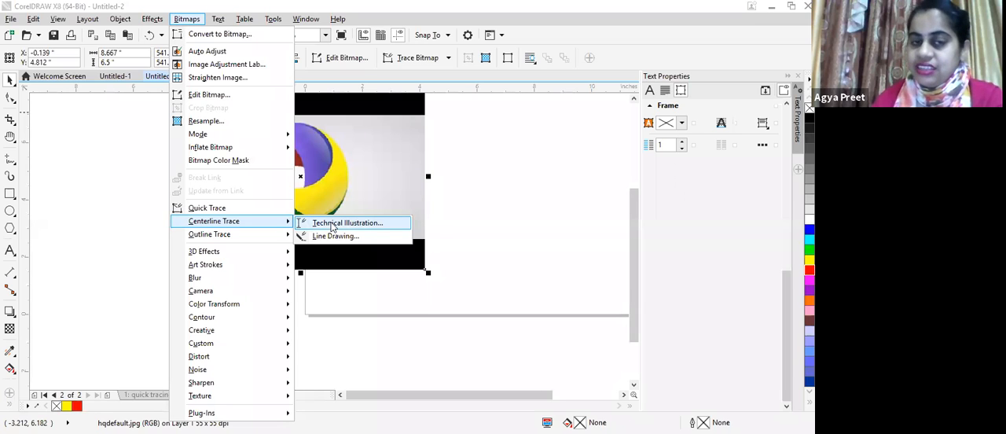
click(333, 226)
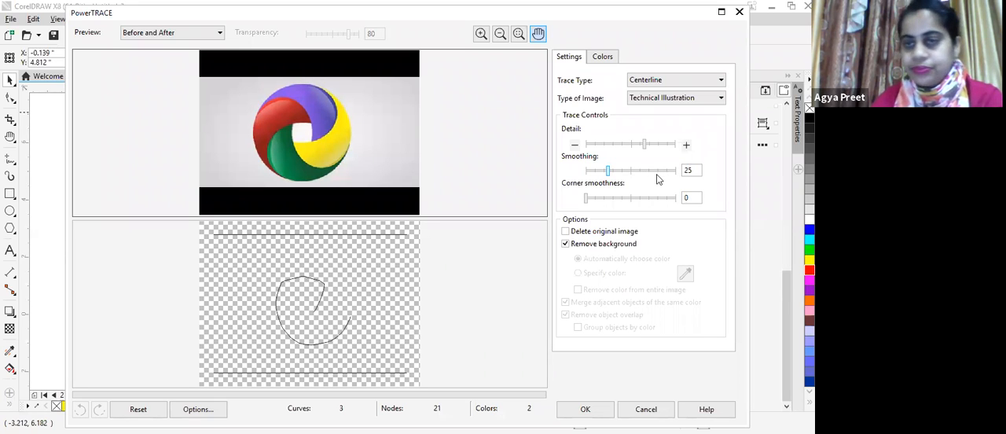
Step: Apply the trace with near-maximum detail, smoothing 66 and corner smoothness 75, and move the resulting curve to the right of the image
drag(644, 145, 672, 144)
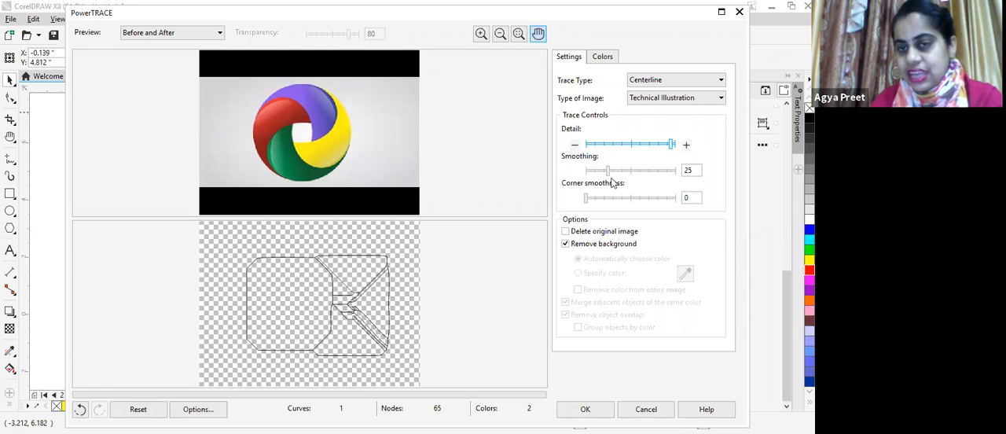
drag(607, 170, 645, 171)
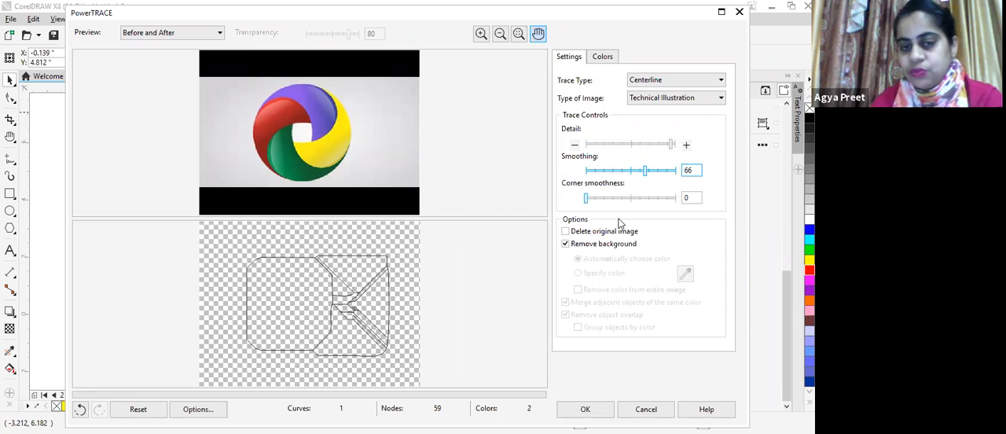
click(657, 199)
drag(634, 200, 653, 200)
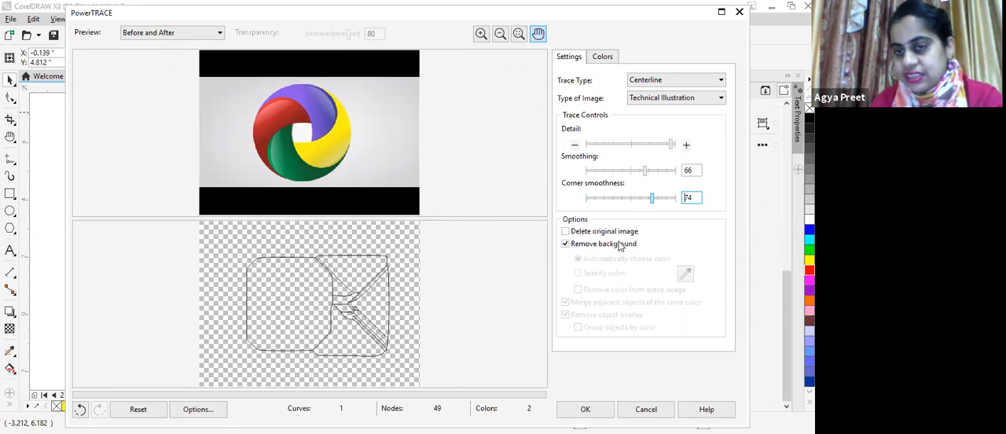
click(585, 411)
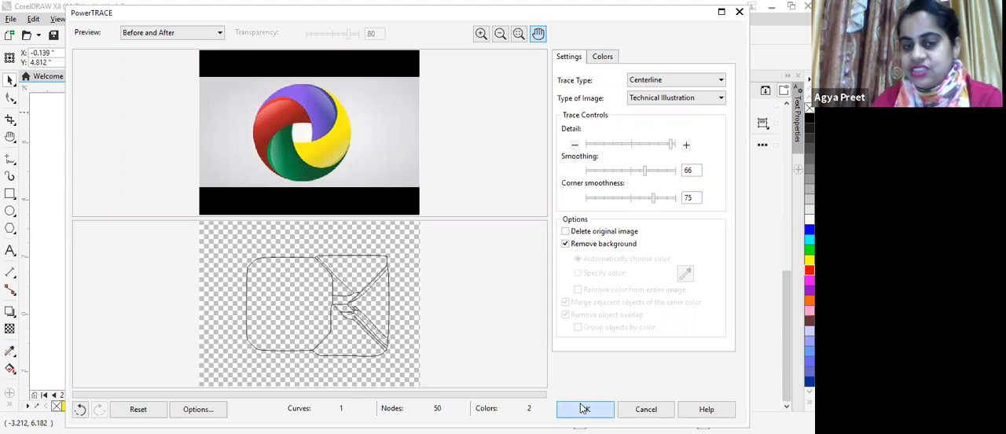
drag(309, 176, 544, 190)
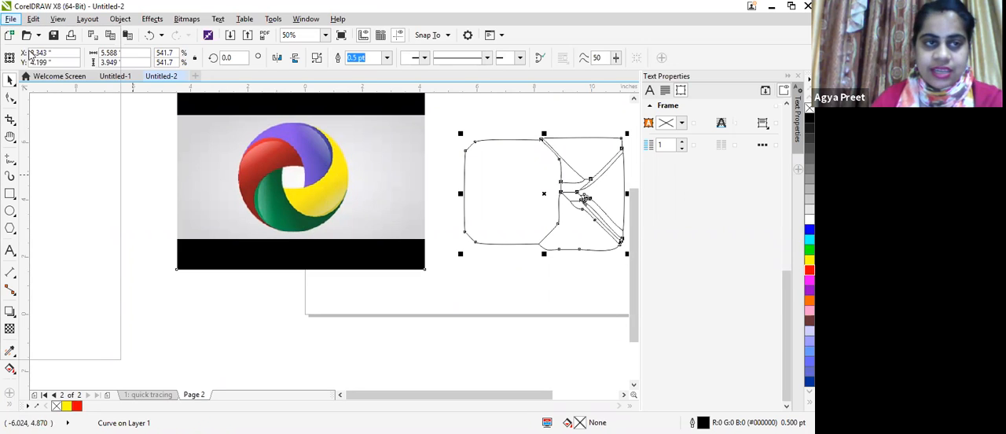
Step: Import the PeopleCare logo download.png onto page 2 and place it about 5.6 in wide beside the existing logo image
click(12, 19)
click(11, 19)
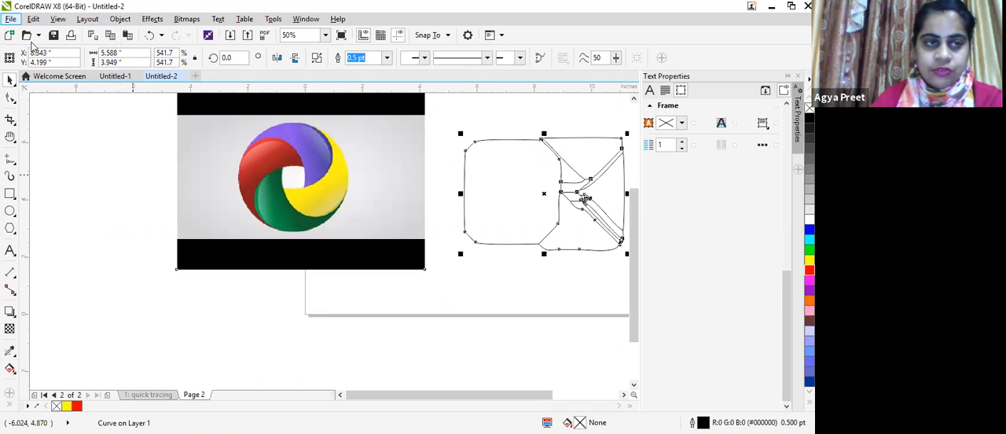
key(alt+f)
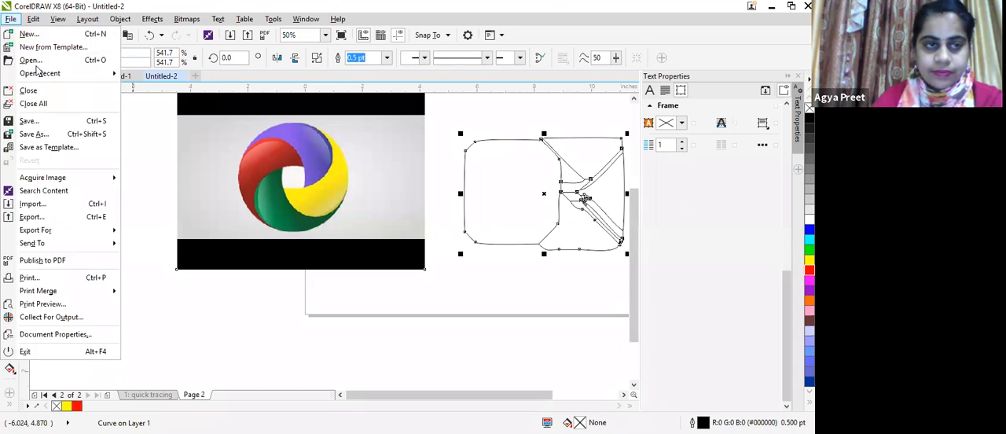
click(48, 207)
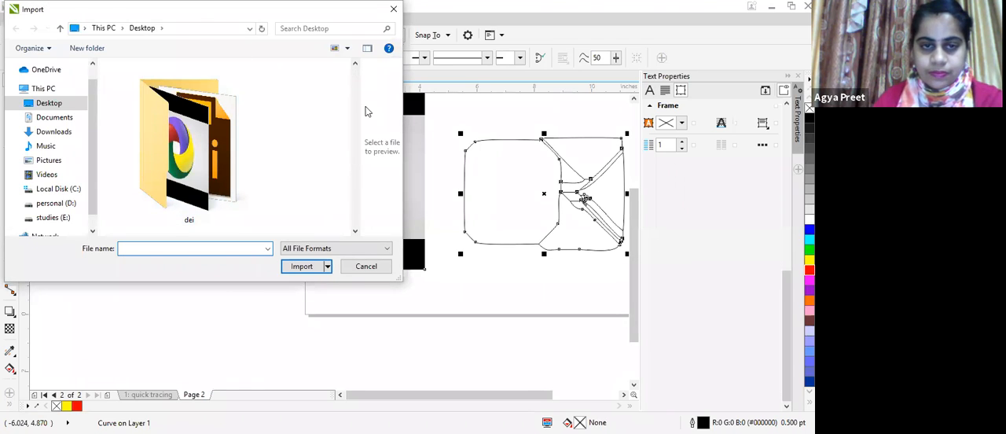
scroll(350, 121, down, 3)
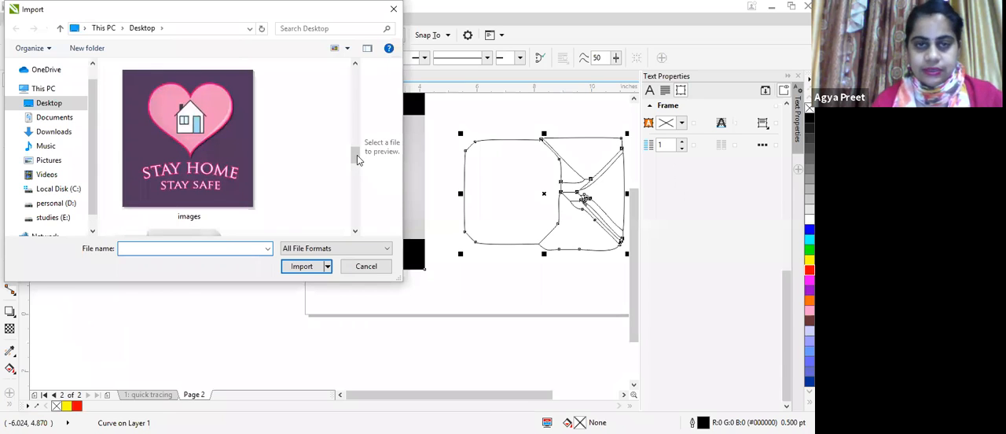
drag(354, 144, 354, 127)
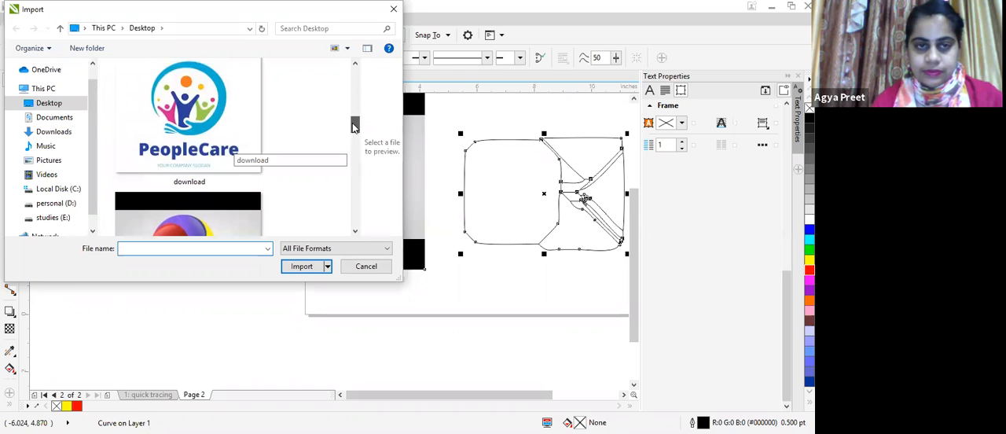
click(258, 168)
click(302, 267)
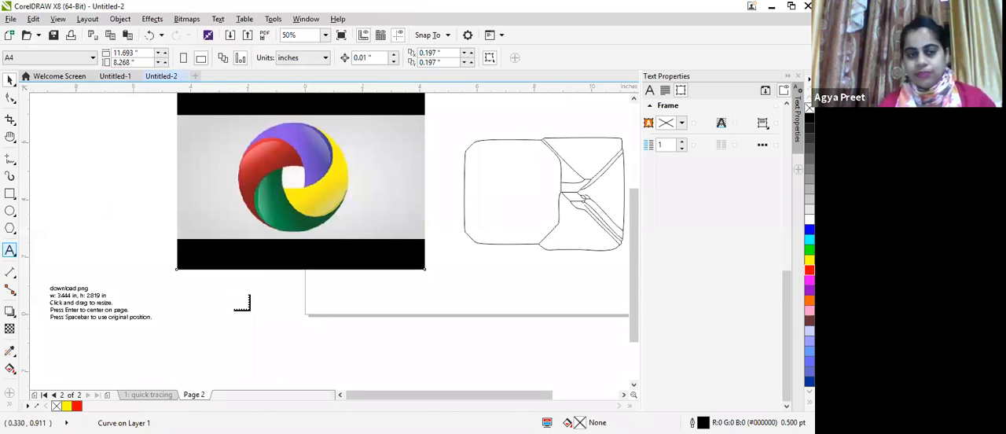
drag(74, 167, 234, 295)
Step: Shrink the earlier logo bitmap, then move the PeopleCare logo toward the page and enlarge it to about 7.8 by 6.4 in
click(401, 180)
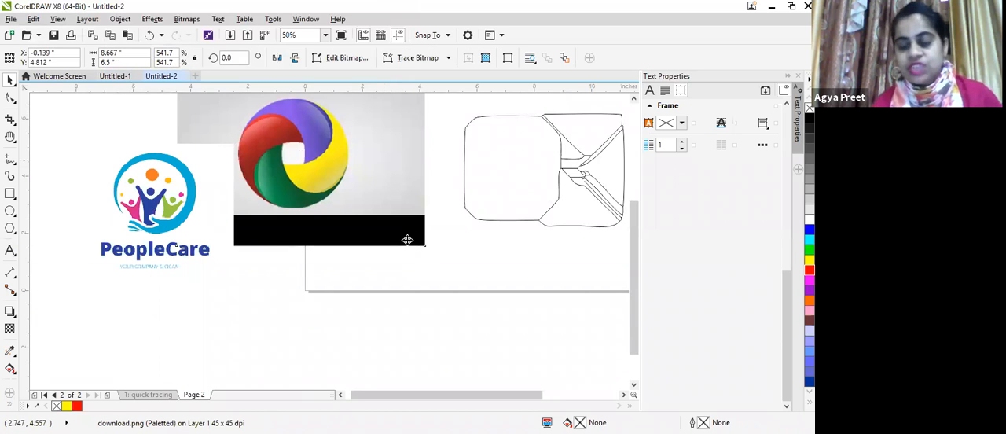
drag(427, 249, 274, 132)
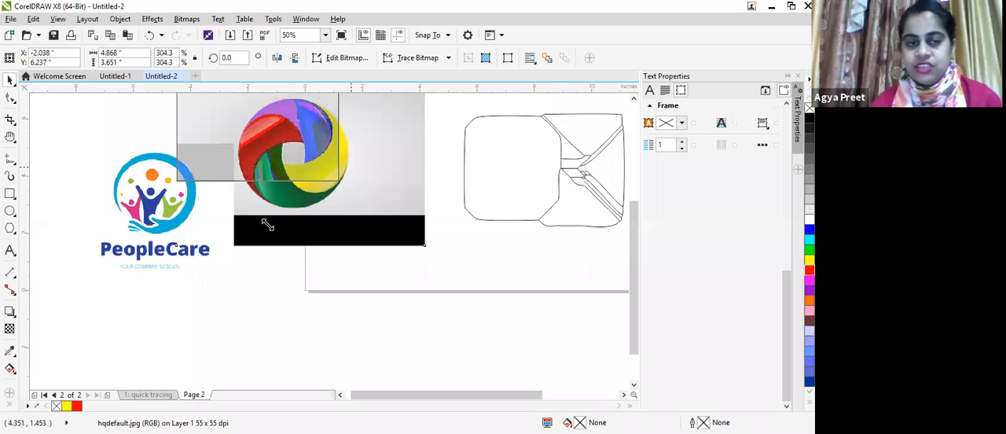
drag(161, 214, 336, 236)
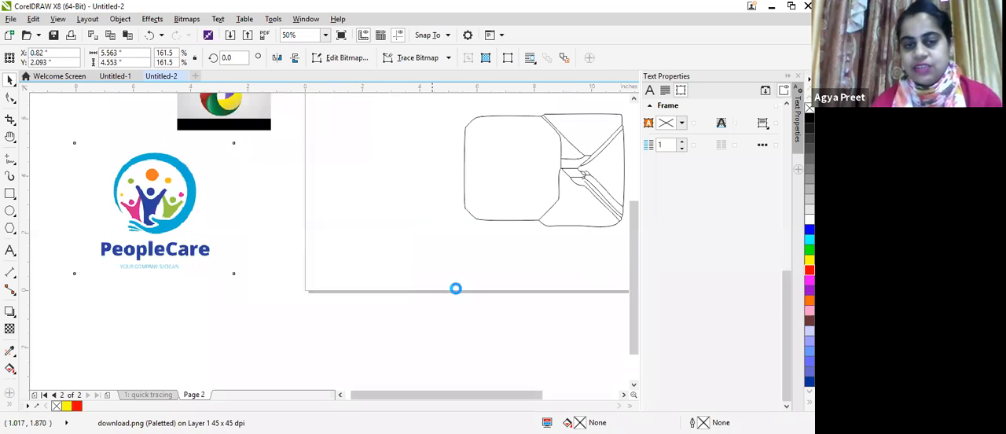
drag(433, 300, 547, 363)
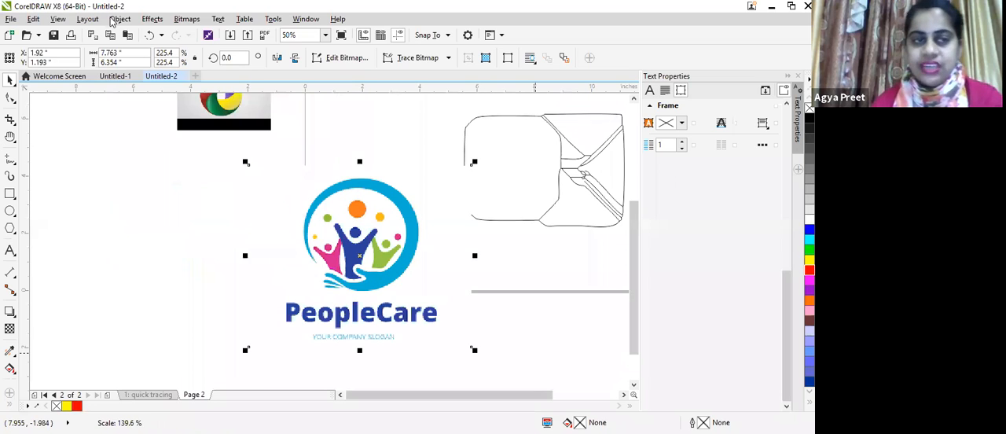
Step: Start a Centerline Trace of the PeopleCare logo with the Technical Illustration type and raise the detail slightly
click(187, 19)
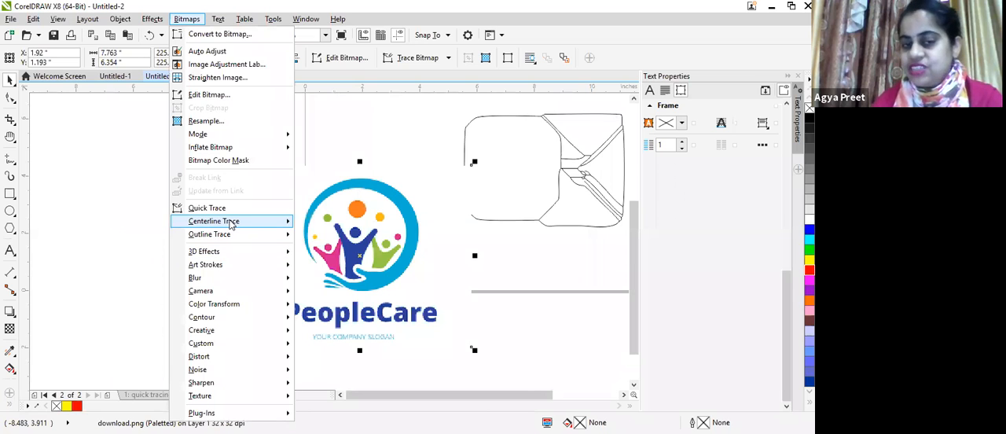
click(335, 228)
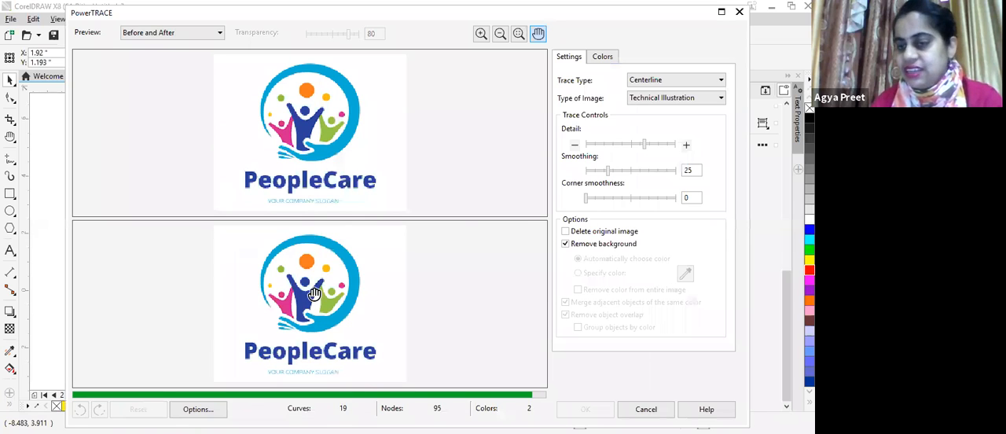
click(658, 146)
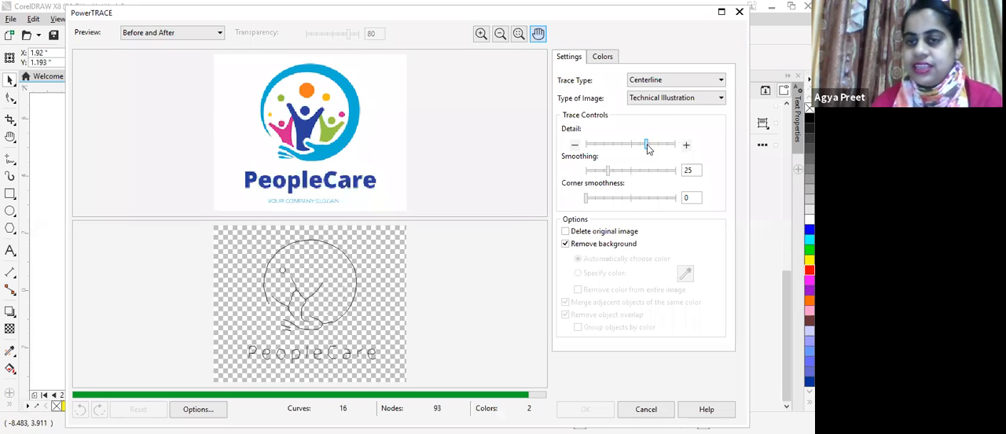
drag(647, 149, 651, 149)
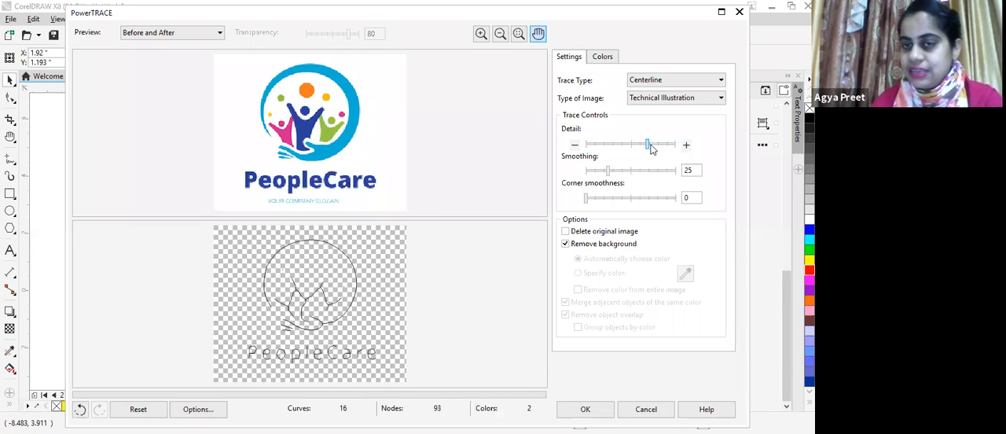
Step: Apply the trace with smoothing 62 and corner smoothness 54, and move the traced line group to the left of the PeopleCare logo
drag(609, 171, 606, 172)
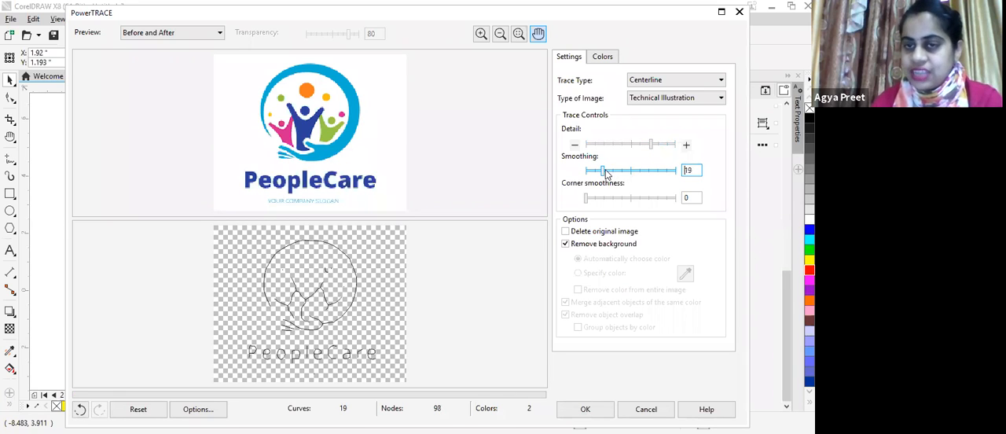
drag(604, 171, 641, 174)
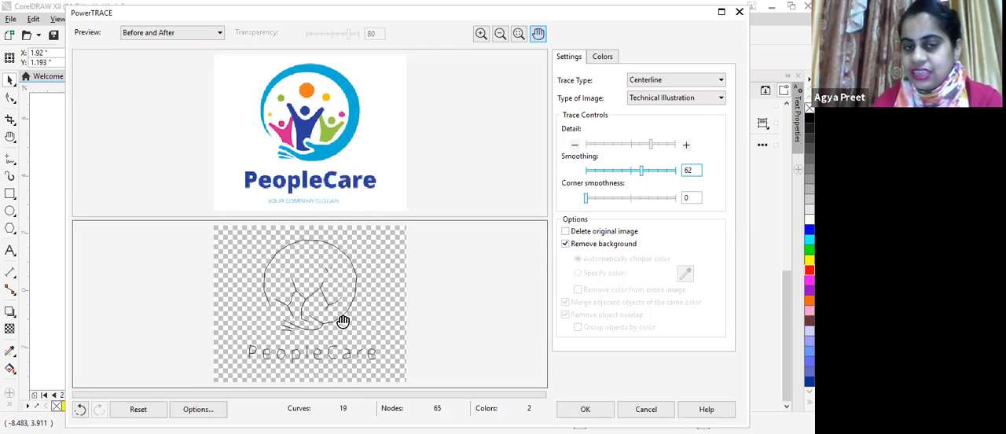
click(585, 198)
drag(601, 203, 634, 202)
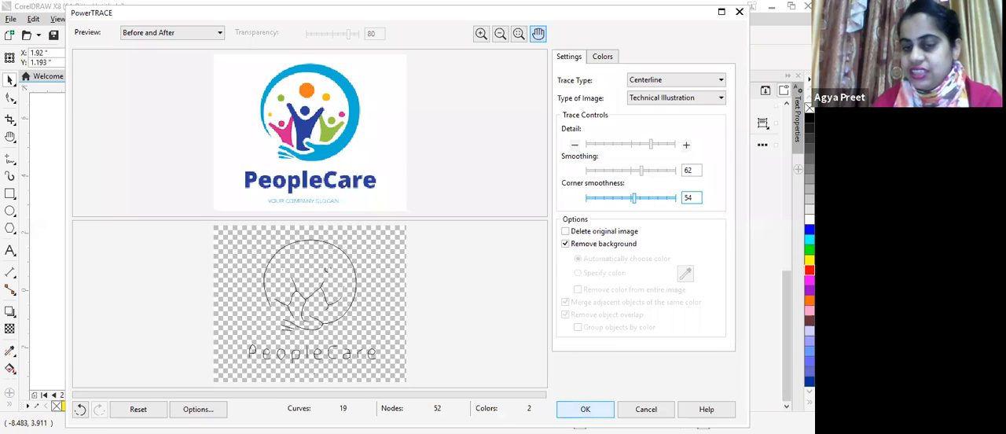
click(586, 409)
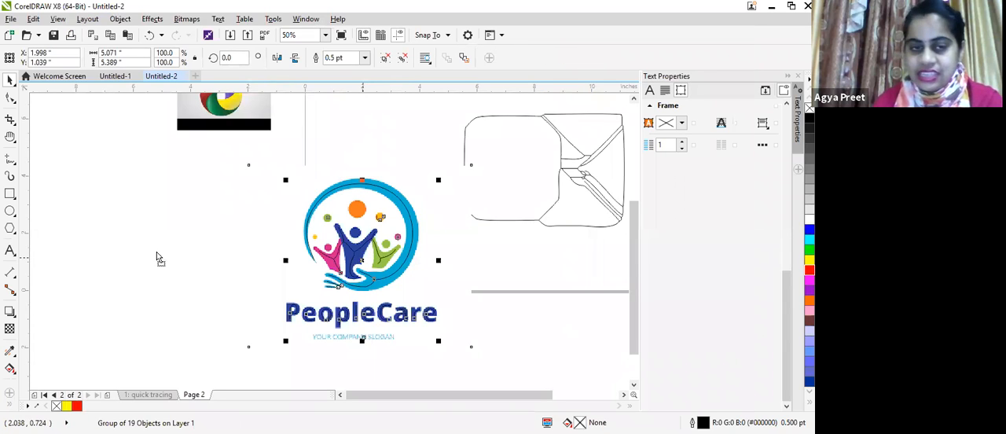
drag(342, 295, 134, 292)
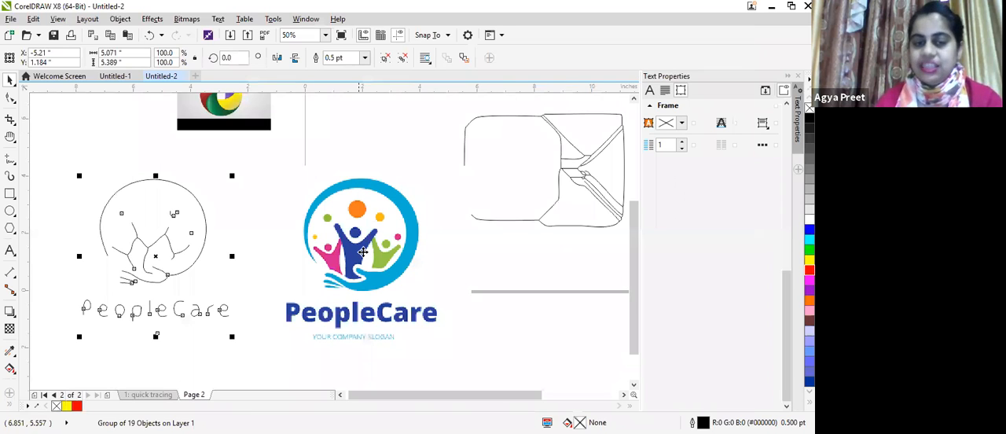
Step: Set up a Line Drawing Centerline Trace of the PeopleCare logo with detail at about three quarters, smoothing 73 and corner smoothness 72
click(192, 20)
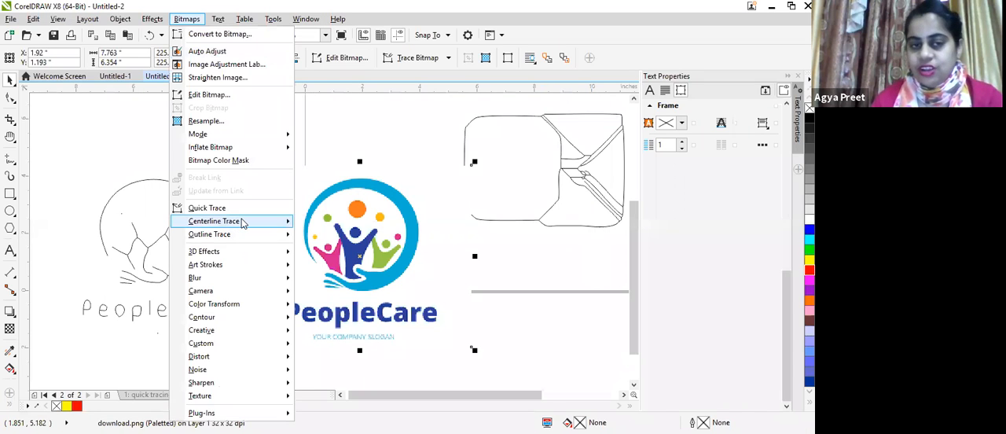
click(287, 221)
click(324, 237)
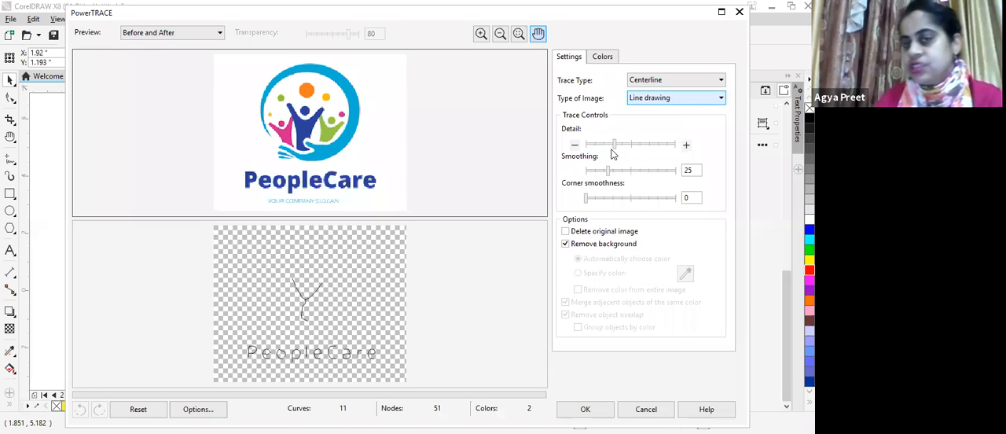
click(652, 143)
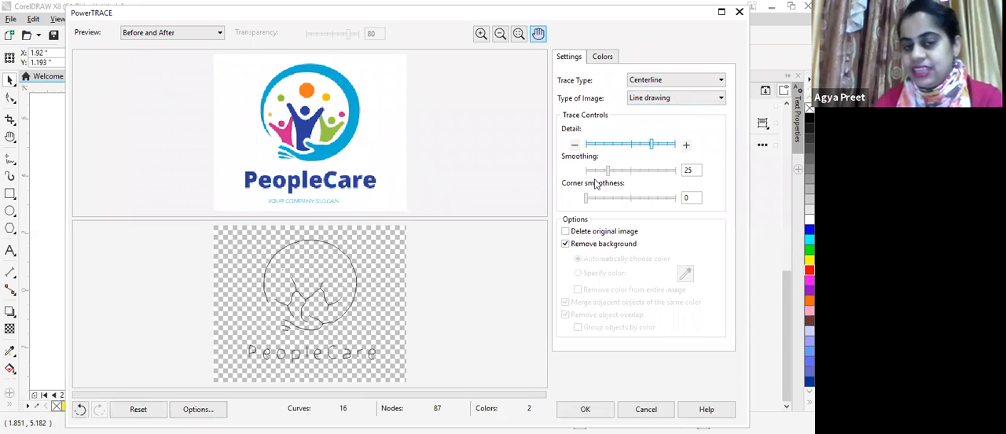
drag(608, 172, 652, 171)
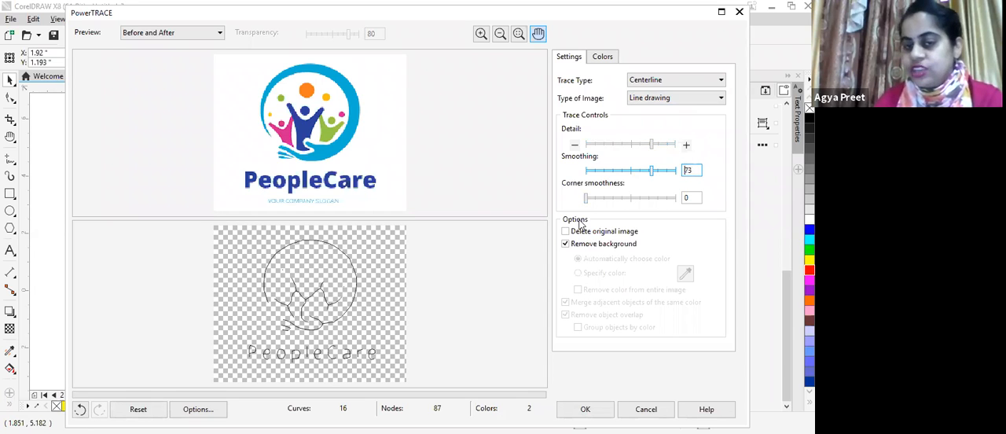
click(651, 199)
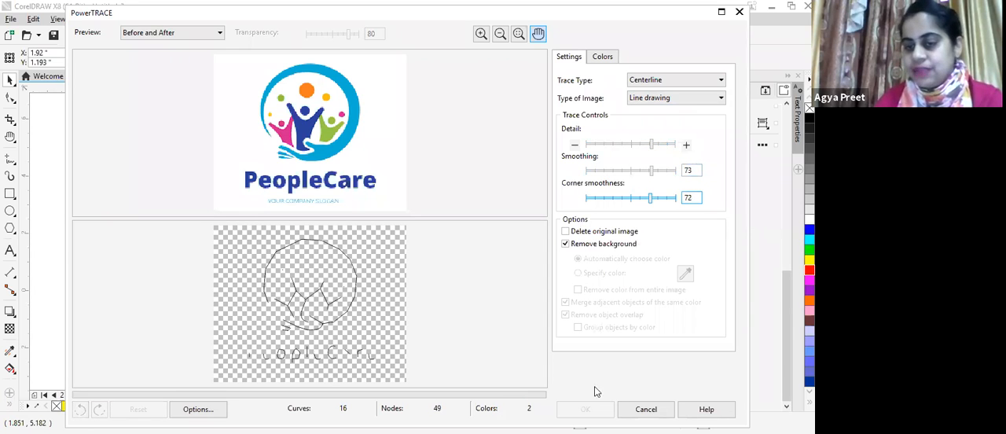
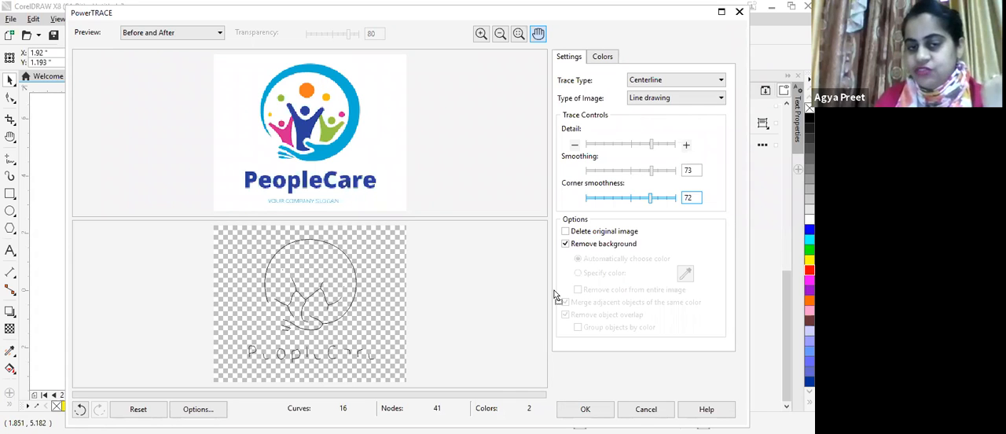
Step: Apply the Line Drawing trace of the PeopleCare logo and rename page 2 as centreline tracing
key(Return)
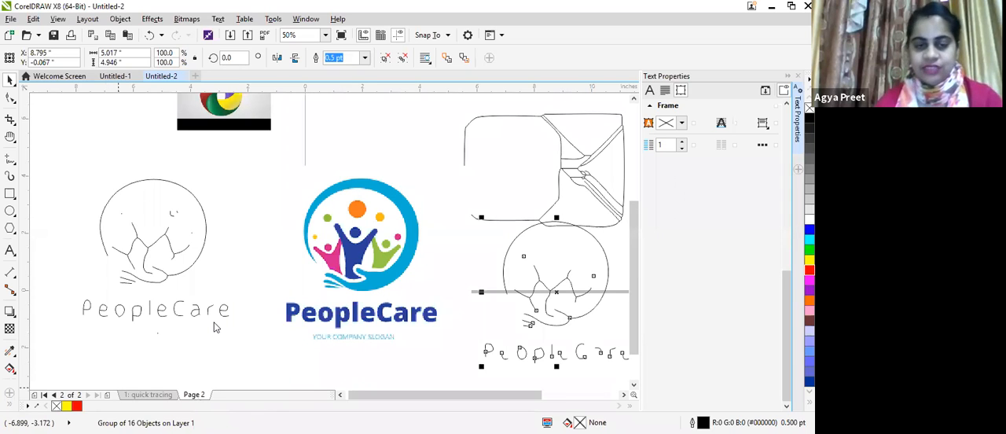
right_click(194, 395)
click(224, 321)
text(centrelin)
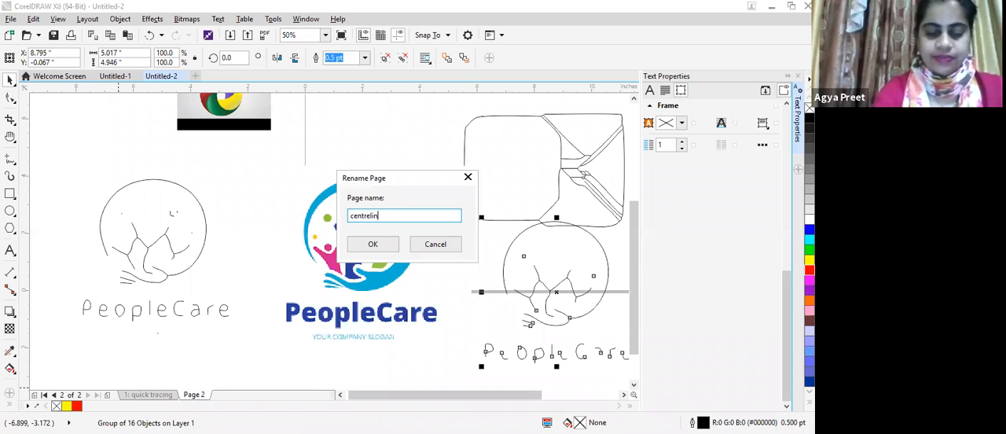
text(e tracing)
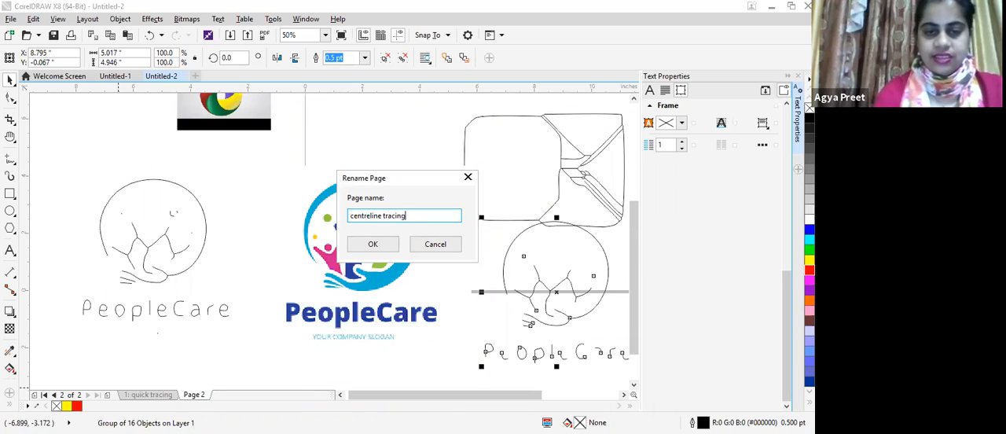
click(370, 246)
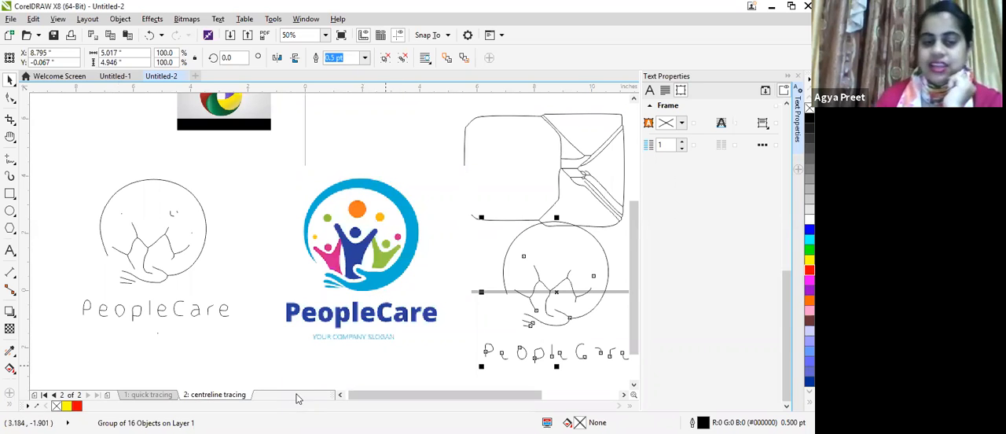
Step: Insert a page after the centreline tracing page and paste a copy of the PeopleCare logo bitmap onto it
right_click(241, 398)
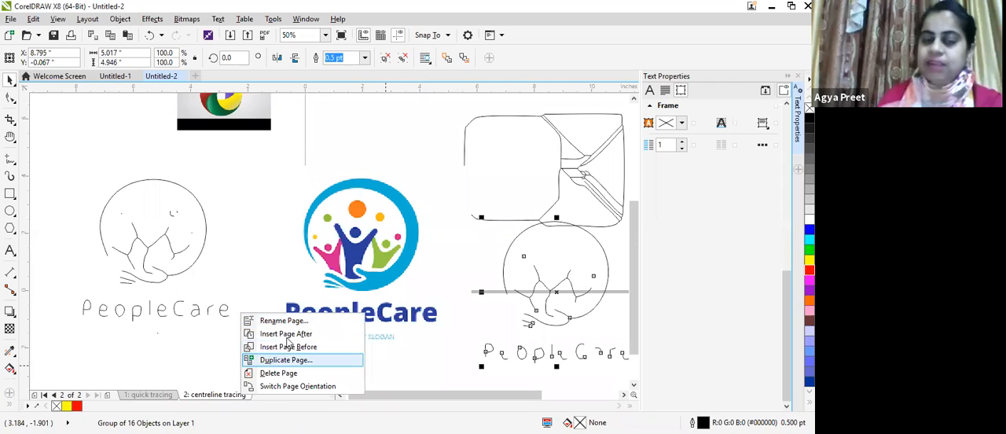
click(289, 337)
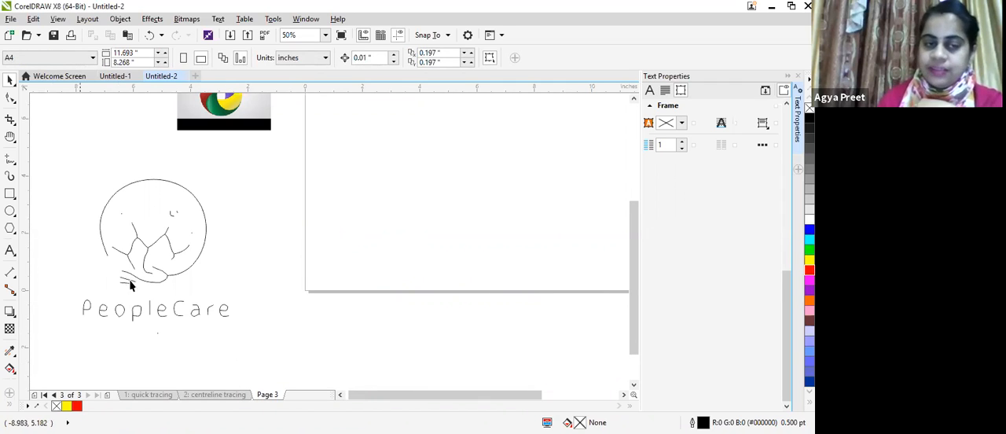
click(217, 395)
click(341, 224)
right_click(341, 223)
click(368, 239)
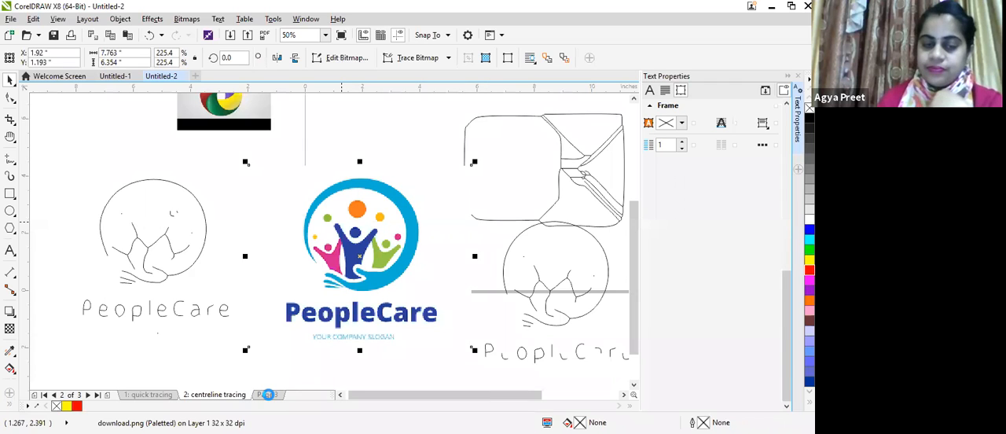
click(268, 395)
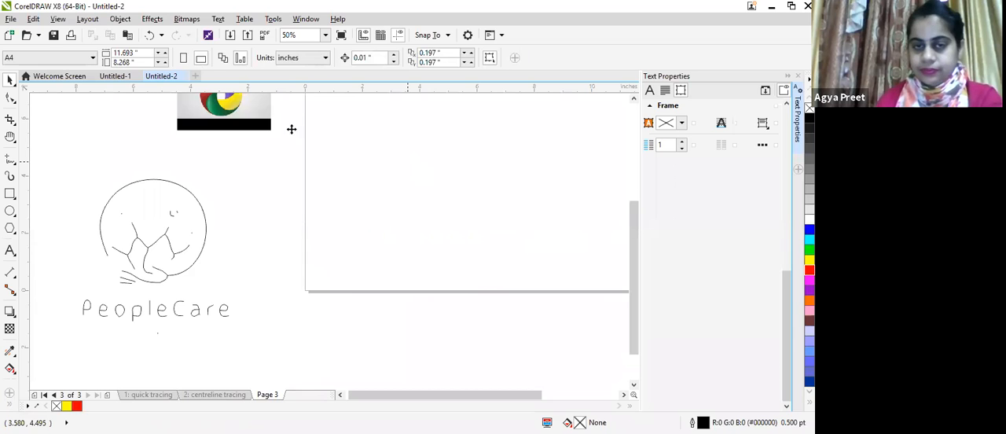
key(ctrl+v)
Step: Trace the pasted PeopleCare logo with a Line Art Outline Trace, setting the smoothing to 62, and apply it
click(187, 20)
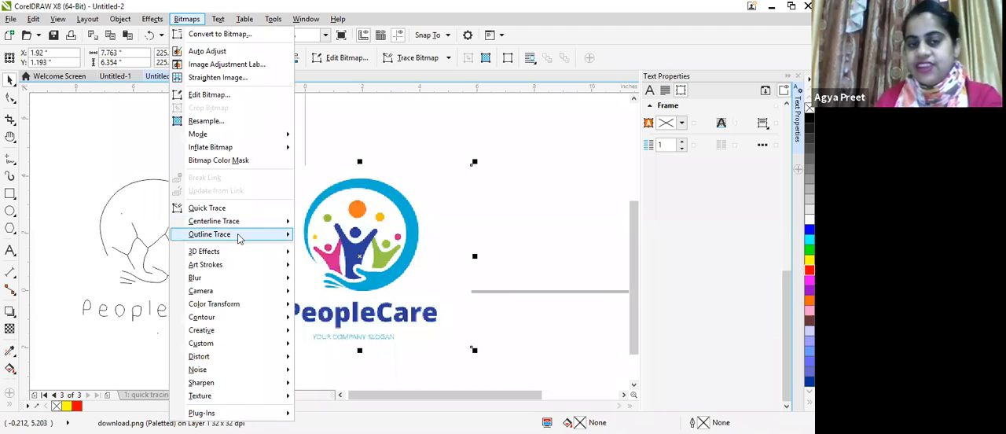
mouse_move(239, 238)
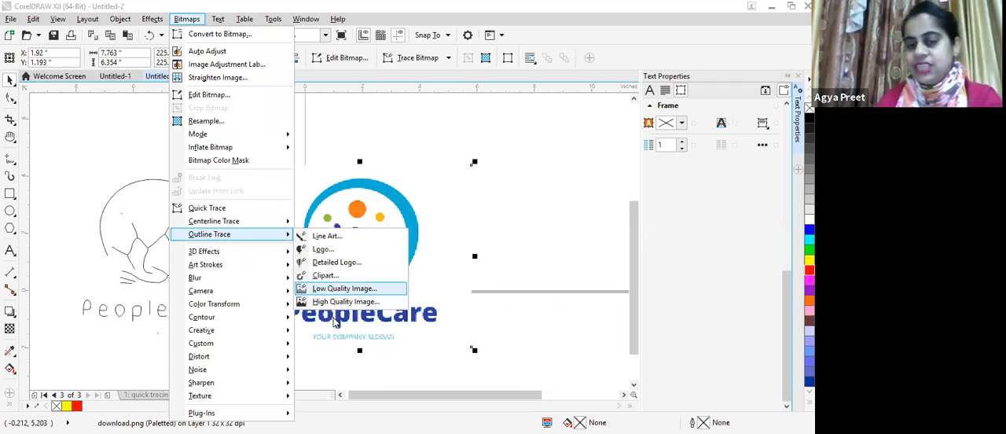
click(338, 239)
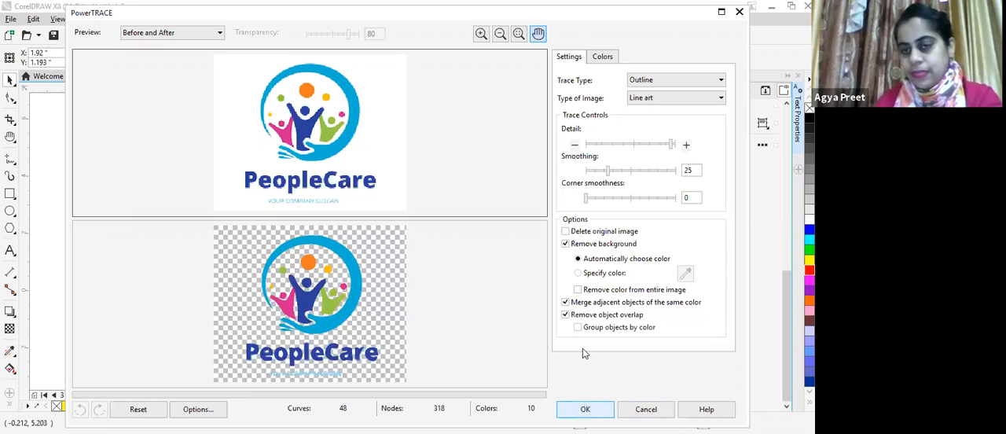
drag(608, 170, 643, 170)
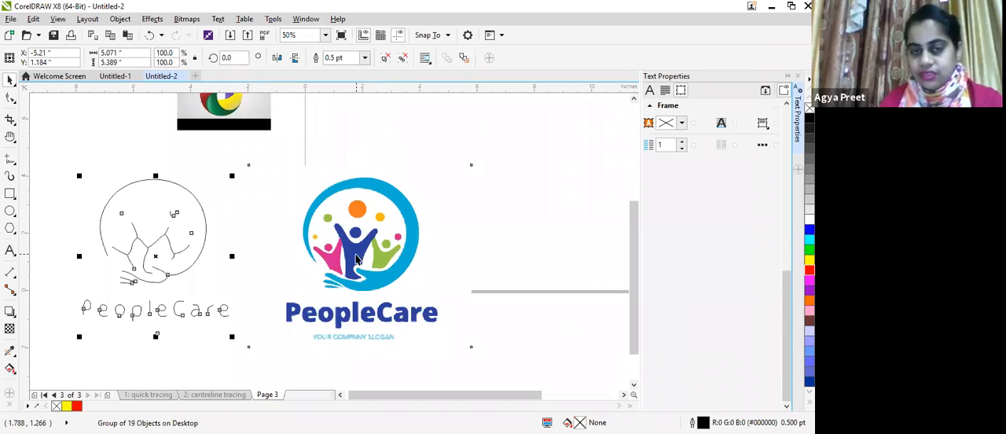
click(358, 255)
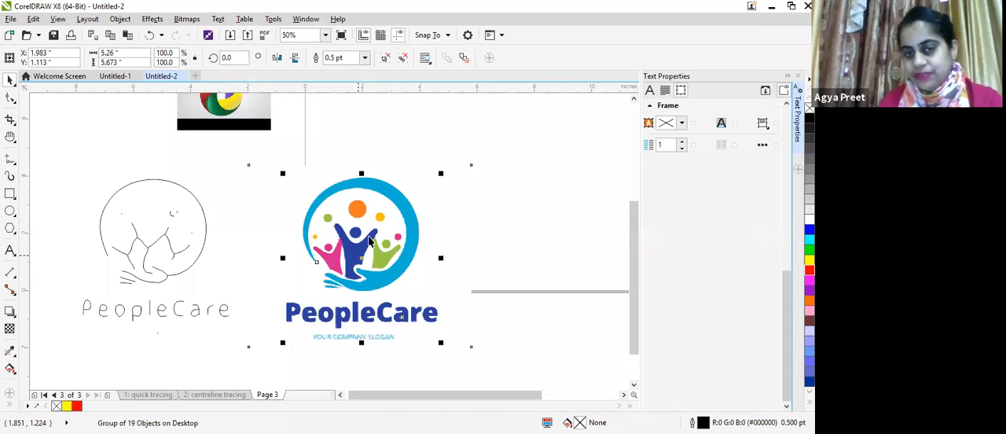
Step: Move the traced logo group clear to the right of the original bitmap, and shift the bitmap slightly upward
drag(370, 239, 537, 177)
mouse_move(379, 221)
mouse_down()
mouse_move(383, 202)
mouse_move(368, 228)
mouse_move(366, 169)
mouse_move(378, 333)
mouse_move(360, 173)
mouse_up()
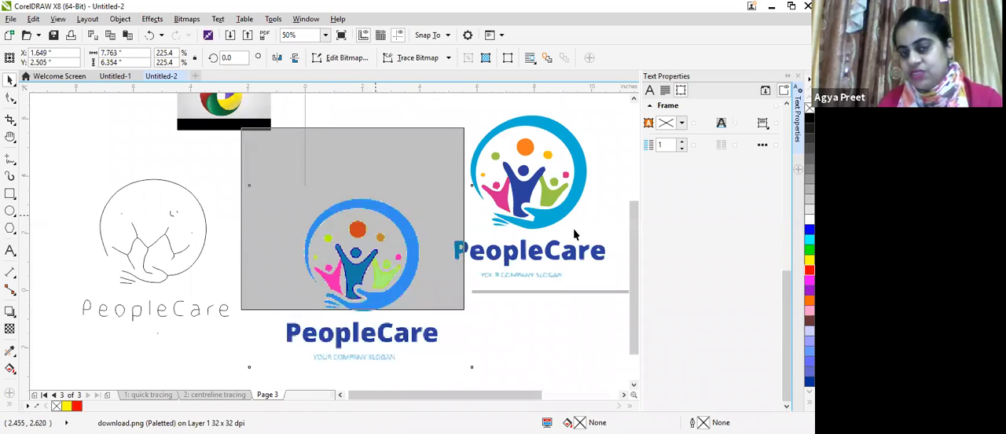
click(536, 186)
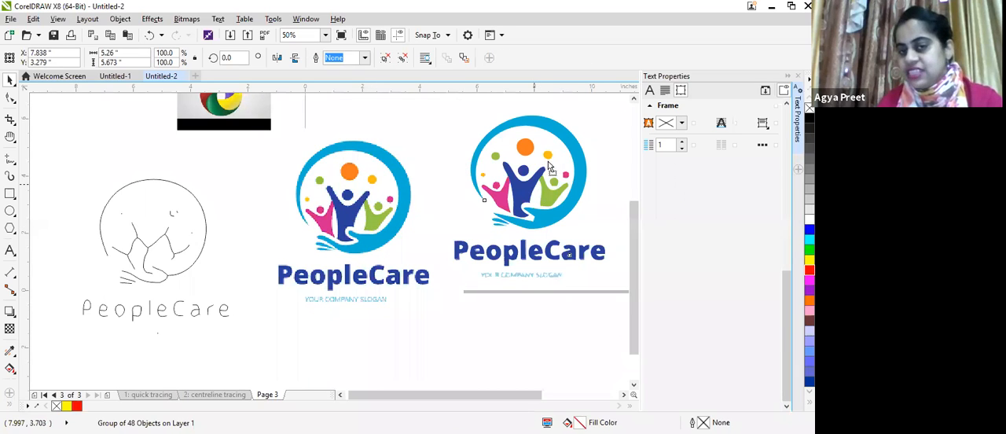
drag(551, 182, 548, 199)
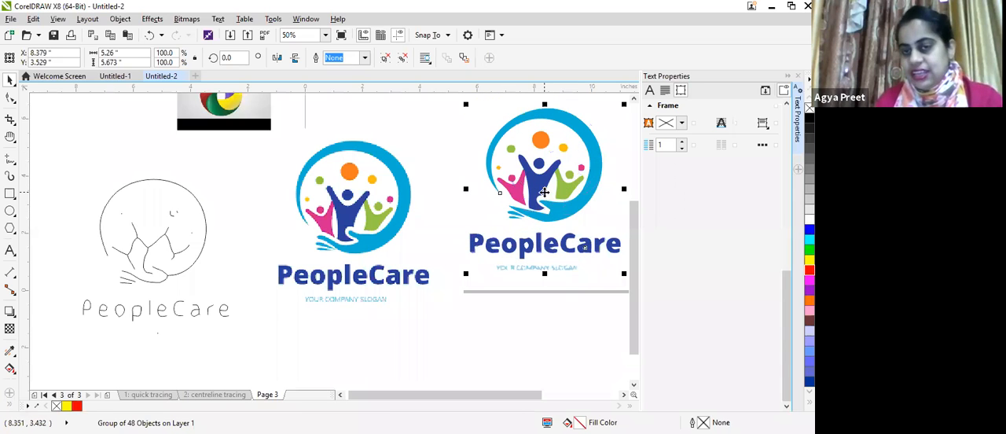
Step: Ungroup all objects of the traced logo and fill its outer ring with green
right_click(547, 195)
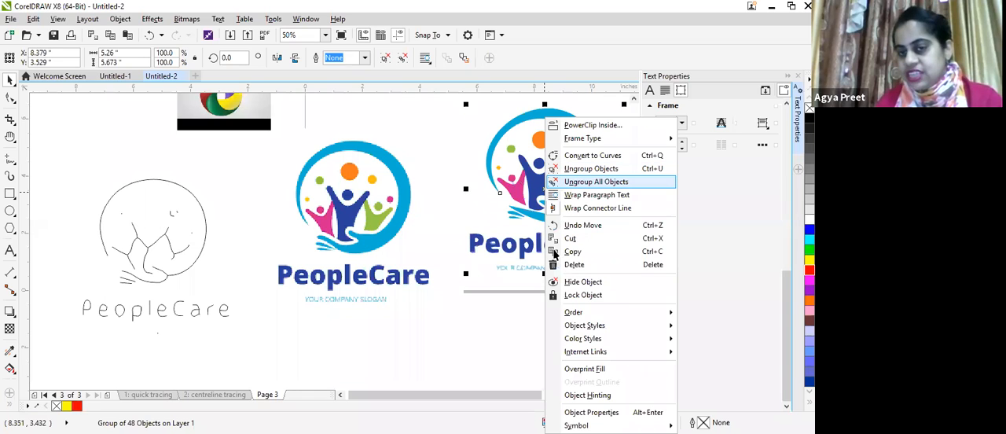
click(582, 183)
click(560, 214)
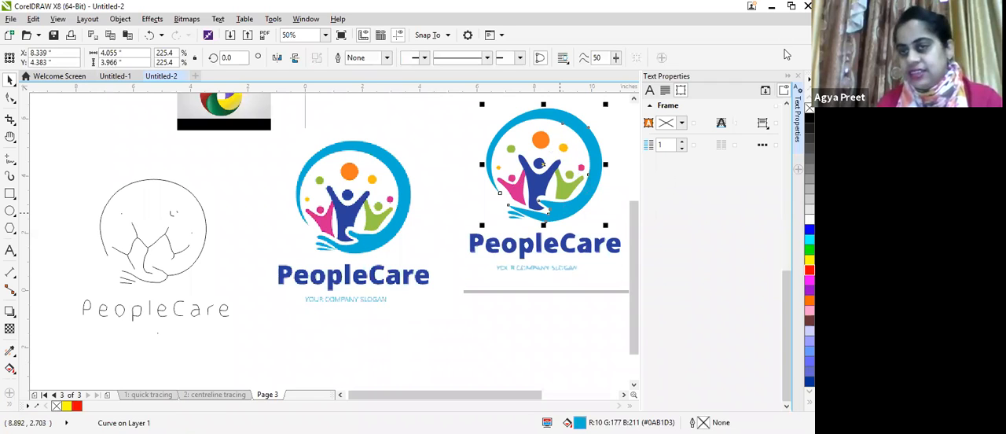
click(810, 250)
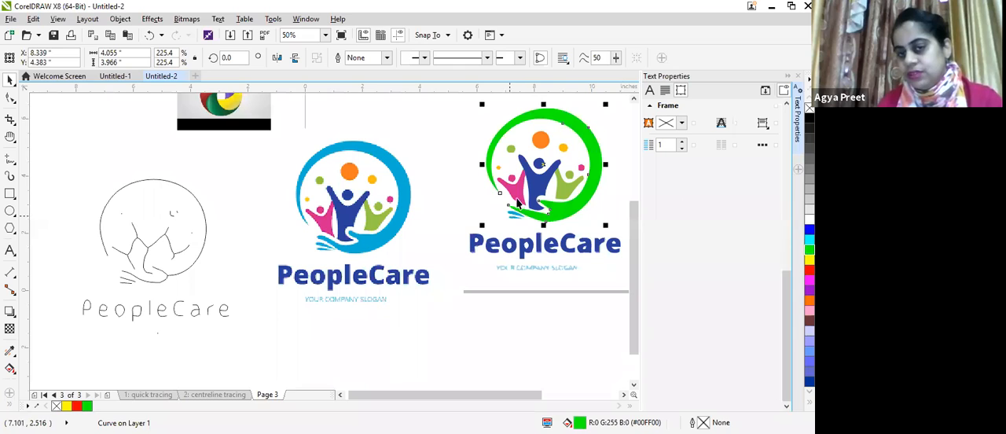
Step: Recolor the traced figures: the middle one magenta, the right one yellow and the left one blue
click(538, 188)
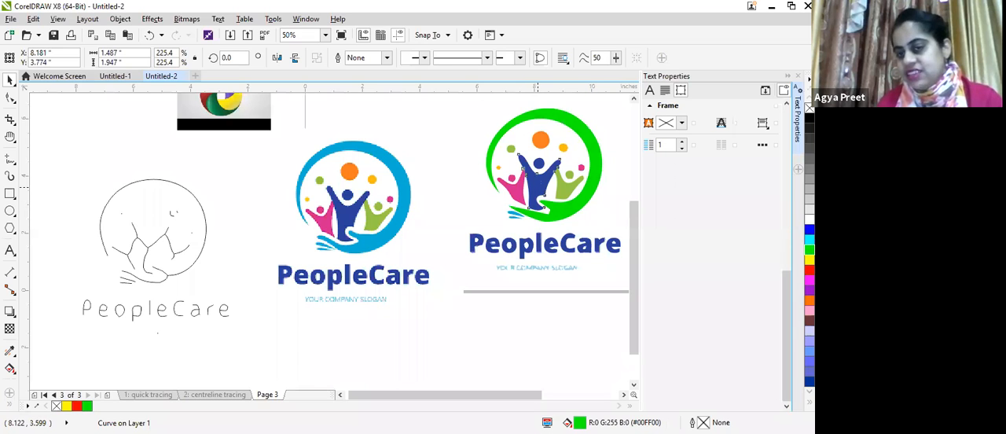
click(810, 280)
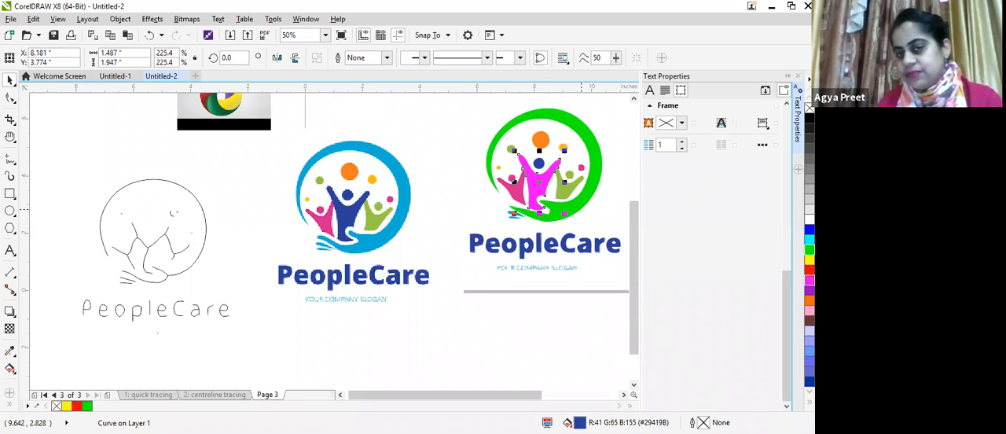
key(Tab)
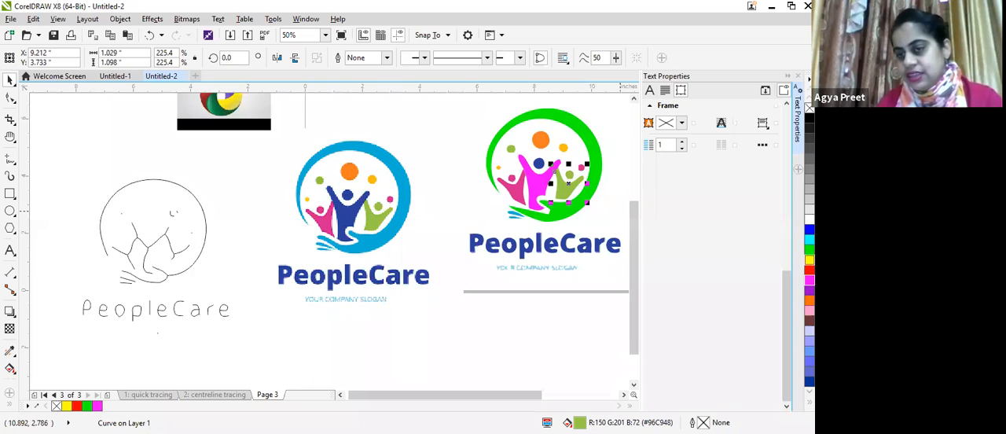
click(810, 259)
click(517, 195)
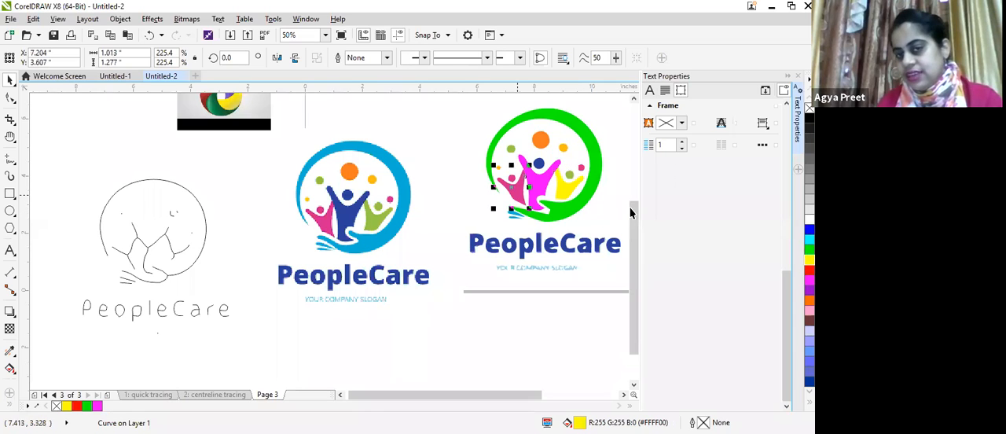
click(810, 230)
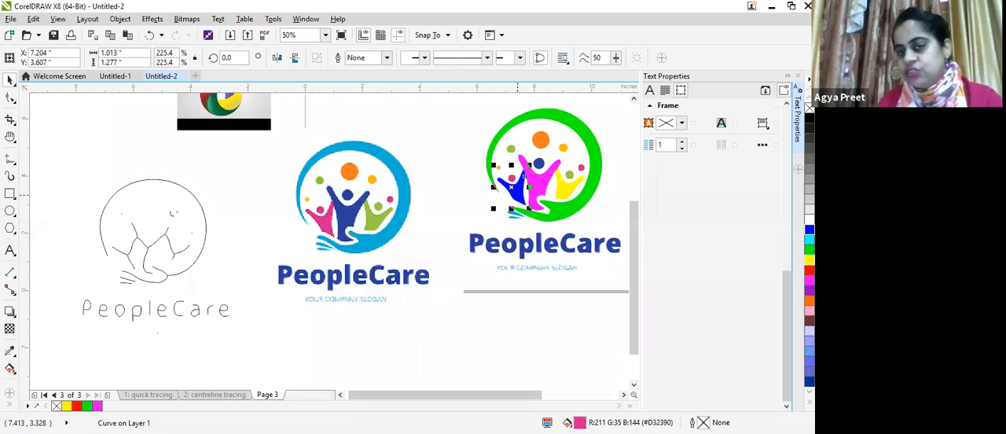
Step: Recolor letters of the traced PeopleCare text: capital P magenta, o orange, lowercase p brown, second e blue and C green
click(537, 247)
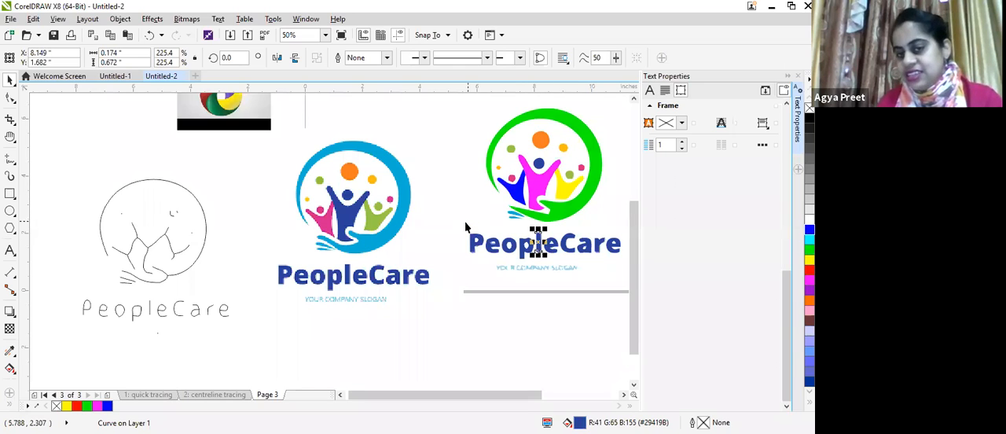
click(481, 247)
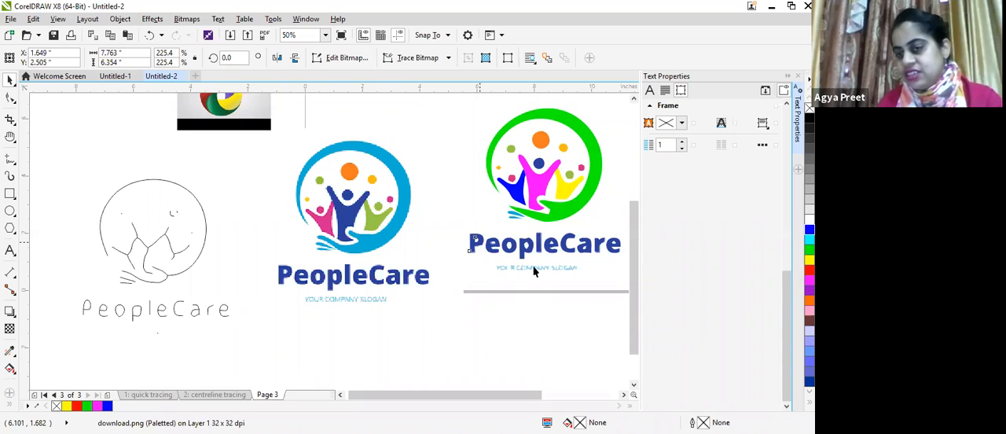
click(475, 240)
click(810, 280)
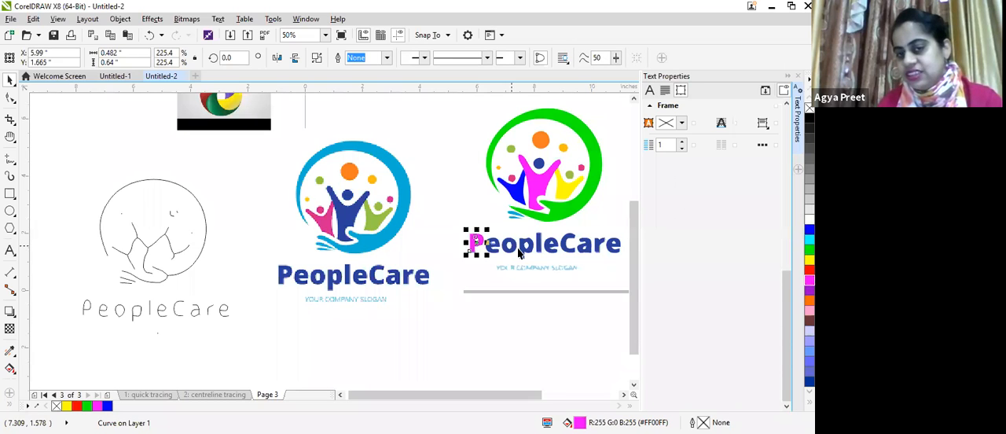
click(512, 250)
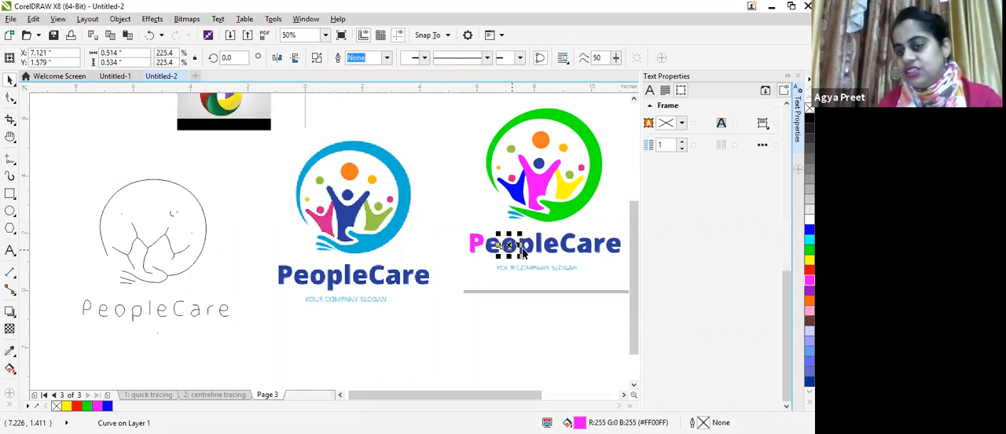
click(810, 300)
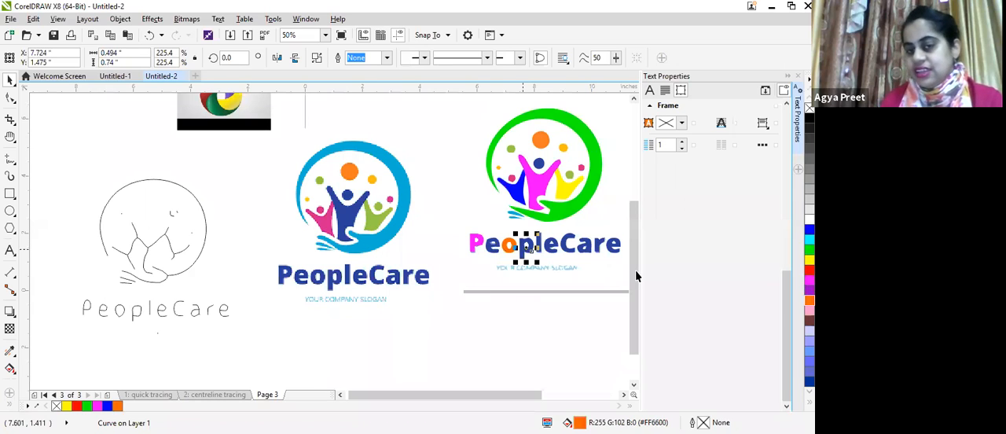
click(523, 250)
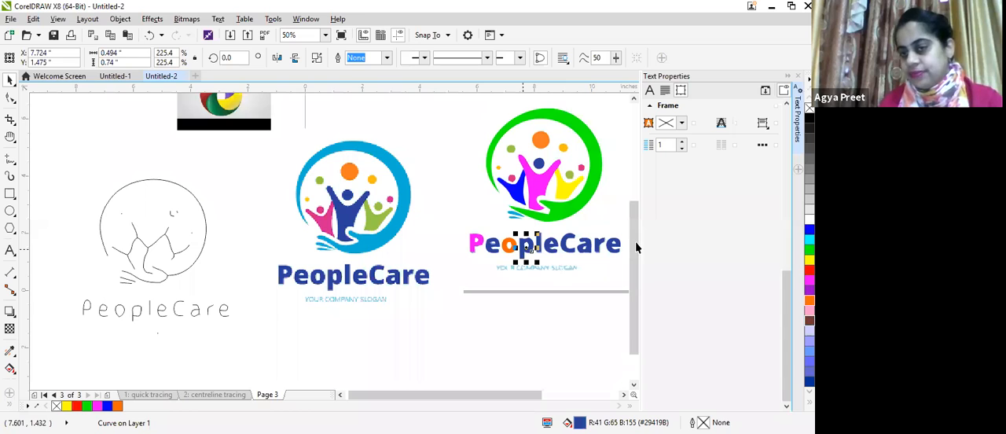
click(572, 250)
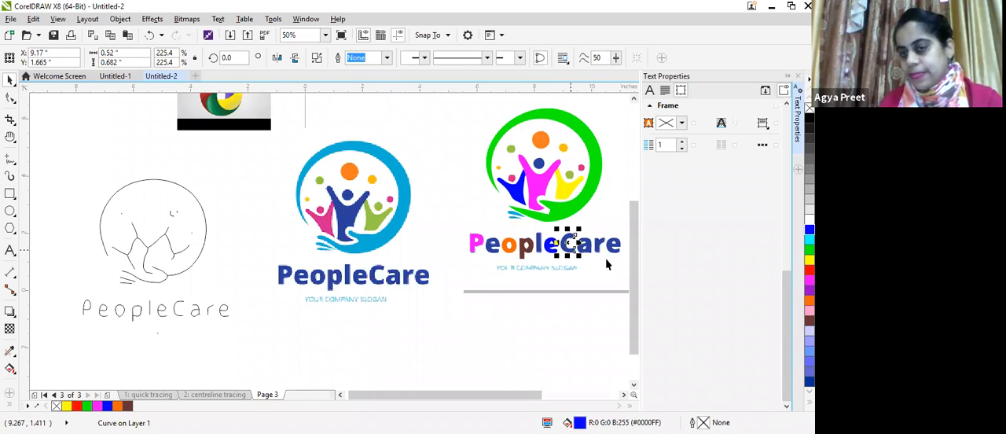
click(530, 336)
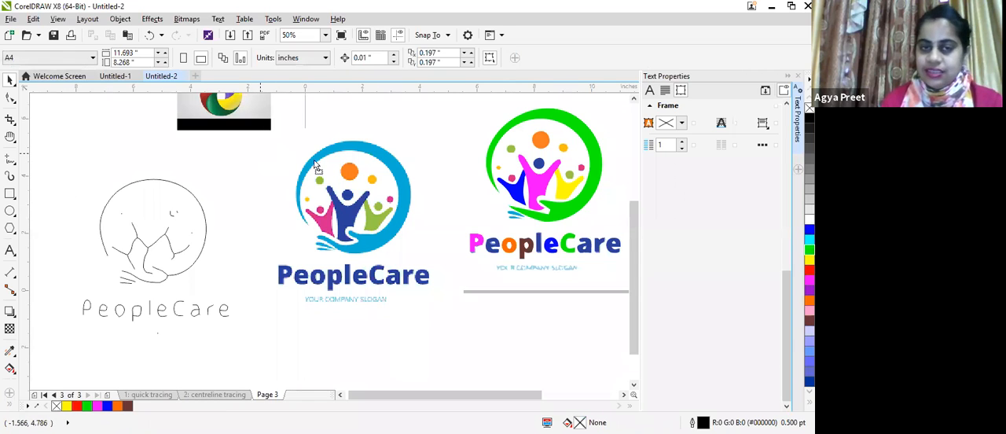
Step: Shift the PeopleCare bitmap slightly down and right, and outline-trace it using the Logo image type
drag(357, 215, 376, 225)
click(376, 225)
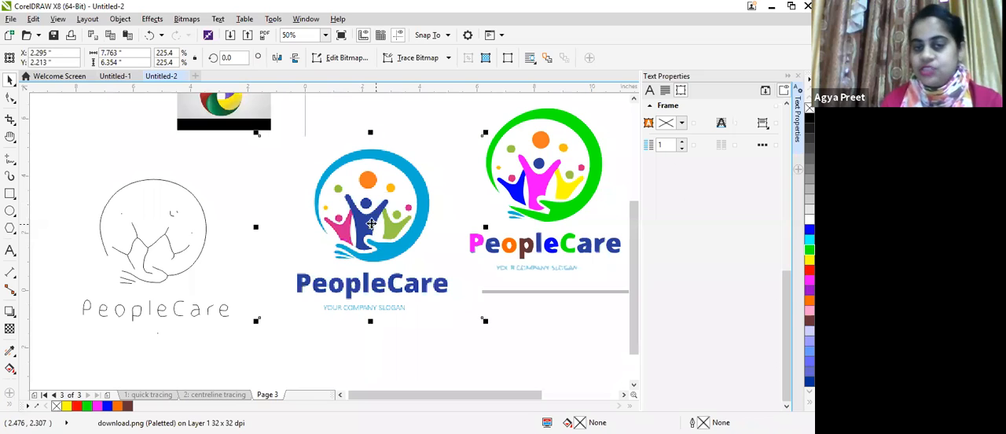
click(187, 19)
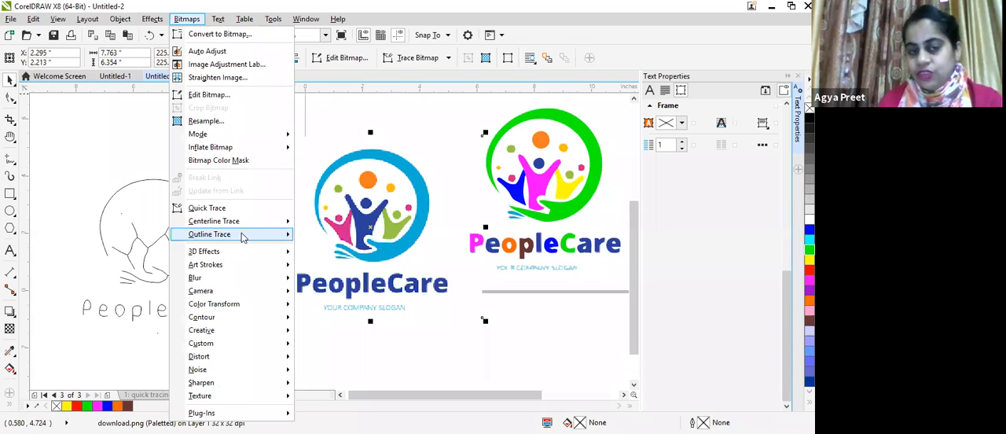
mouse_move(318, 250)
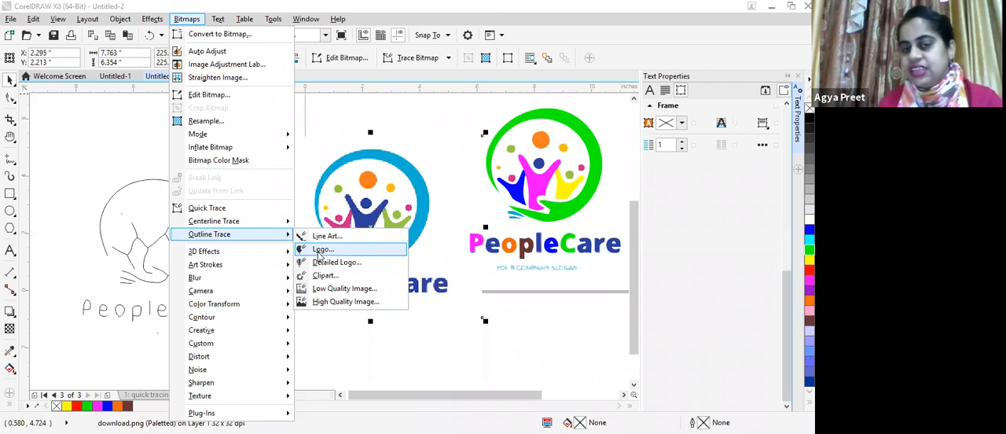
click(318, 252)
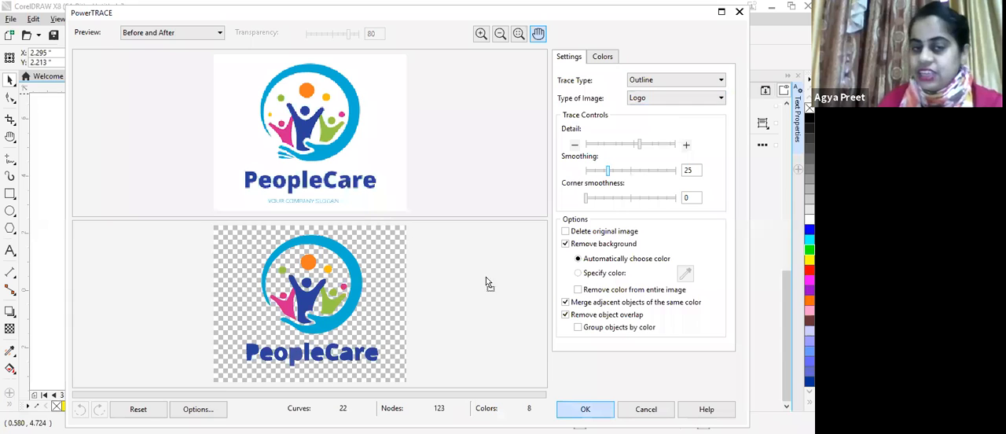
key(Escape)
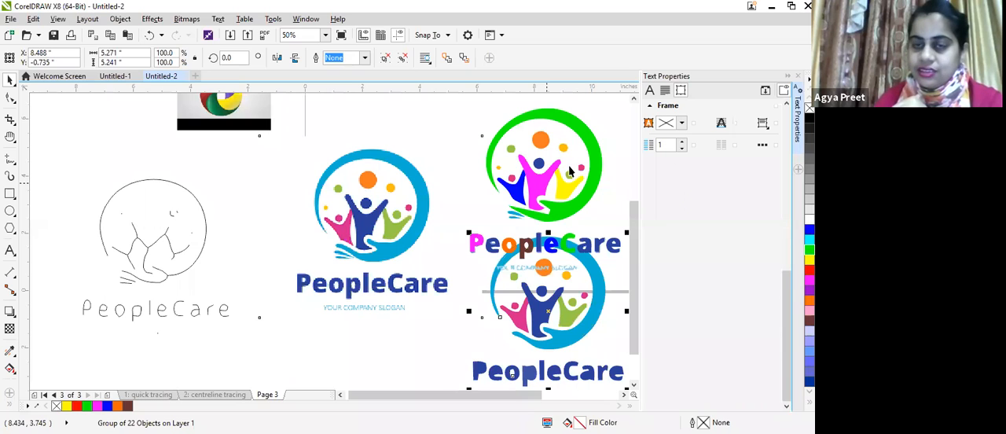
Step: Select the recolored logo's pieces except the brown p and scale them down to about 1.25 by 1.2 inches, set above the tracing area
click(591, 228)
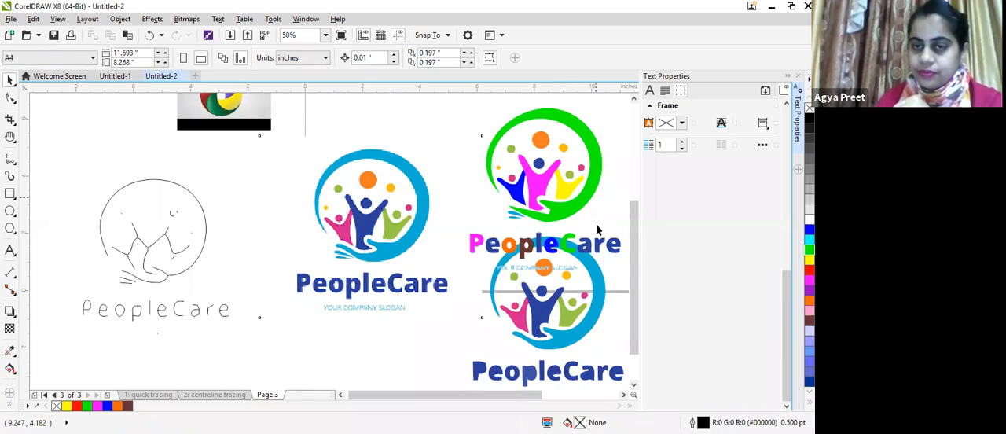
click(589, 223)
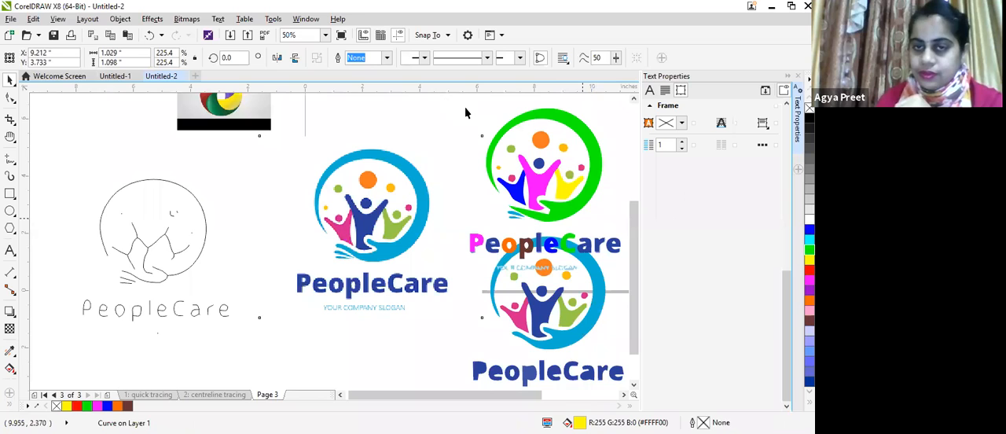
drag(624, 231, 464, 254)
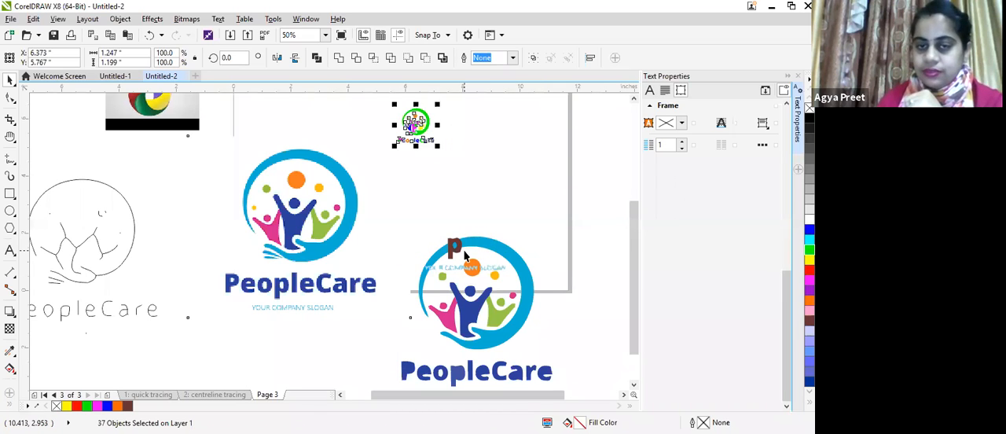
click(454, 246)
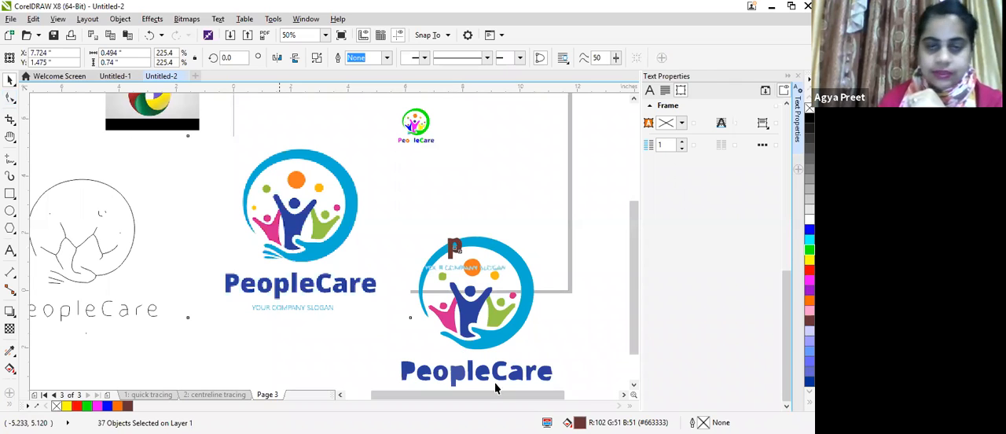
Step: Move the new Logo-type trace group up and to the right, into the space beside the bitmap
click(490, 327)
drag(490, 327, 557, 259)
scroll(557, 260, up, 2)
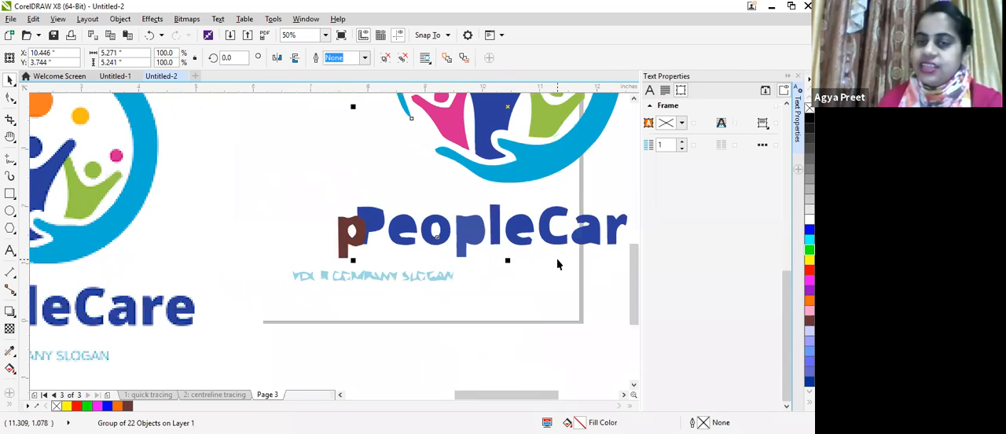
scroll(556, 264, down, 2)
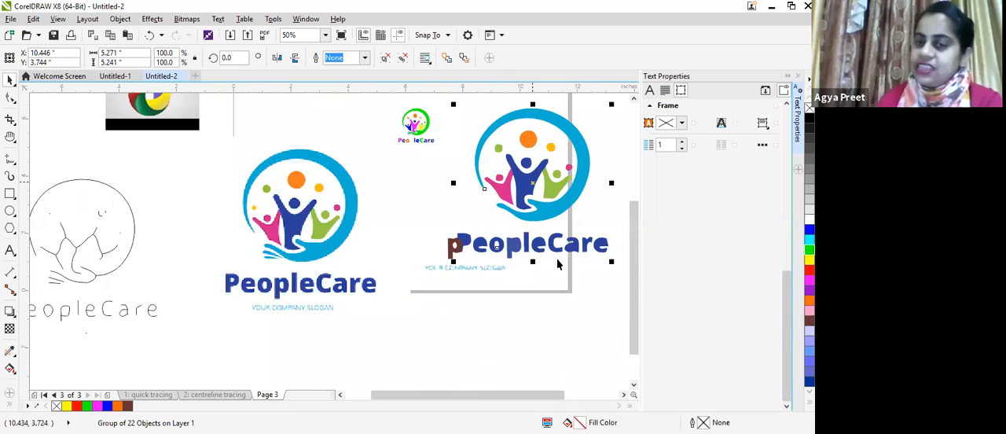
Step: Ungroup the new traced logo and fill its outer ring with red
key(ctrl+u)
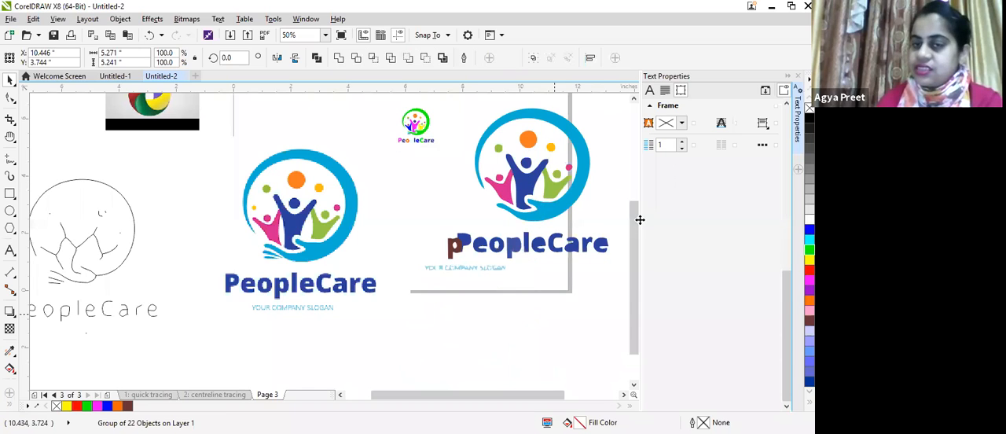
click(555, 313)
click(541, 210)
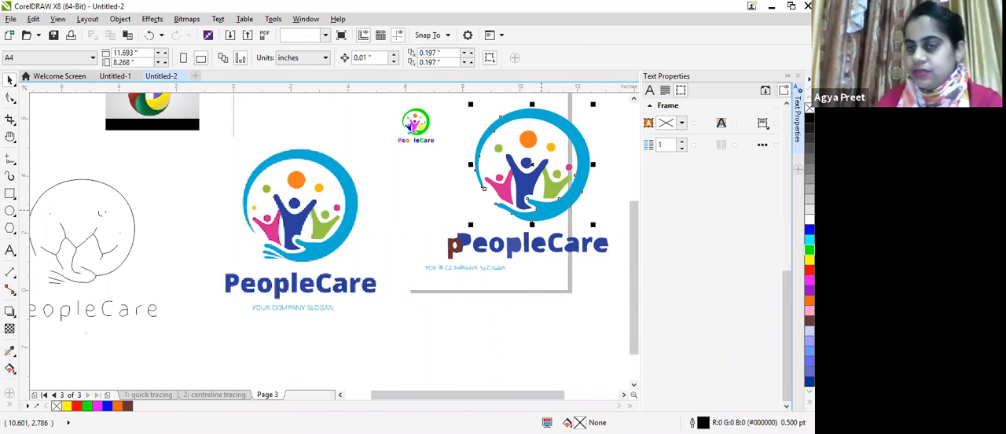
click(810, 270)
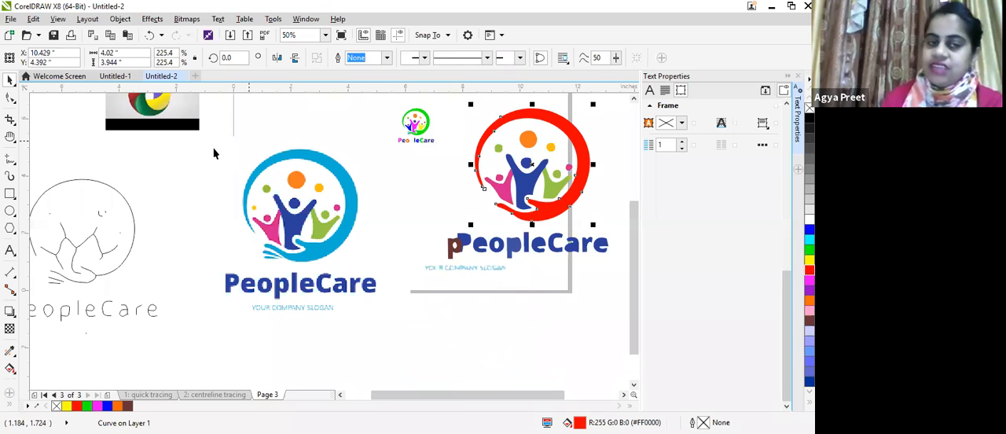
Step: Move the PeopleCare bitmap slightly downward and outline-trace it using the Low quality image type
drag(290, 233, 351, 321)
drag(297, 257, 292, 249)
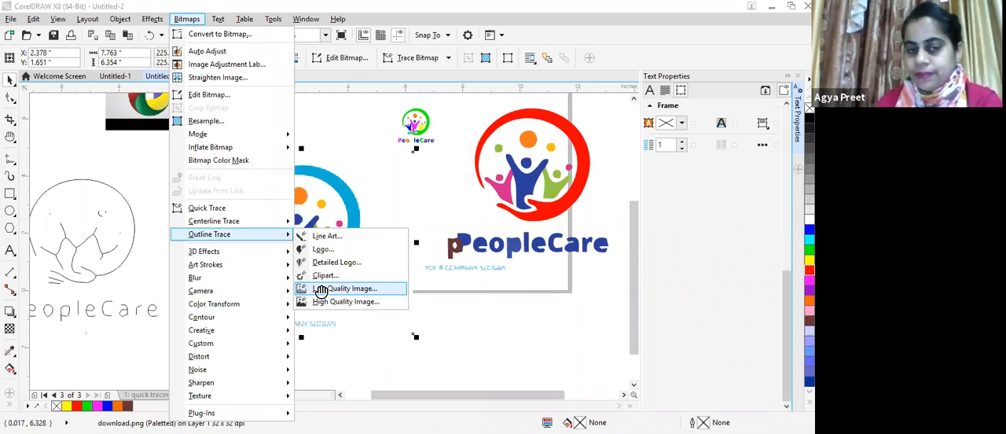
click(321, 289)
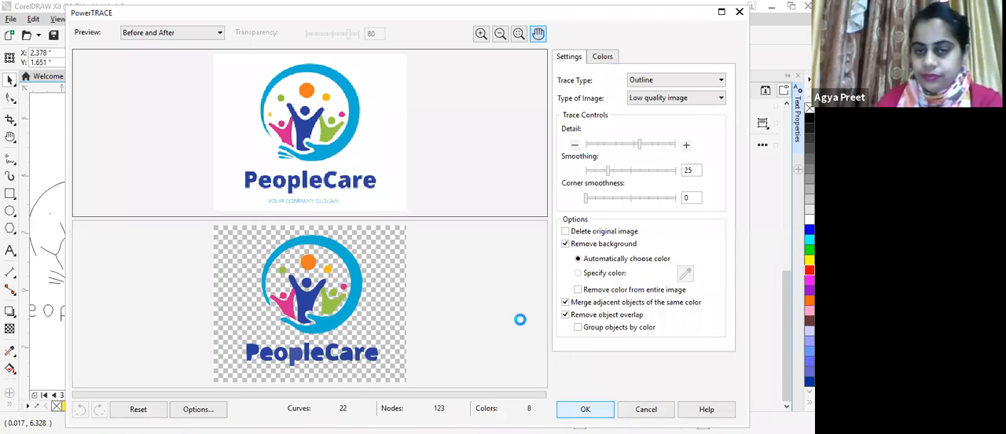
key(Return)
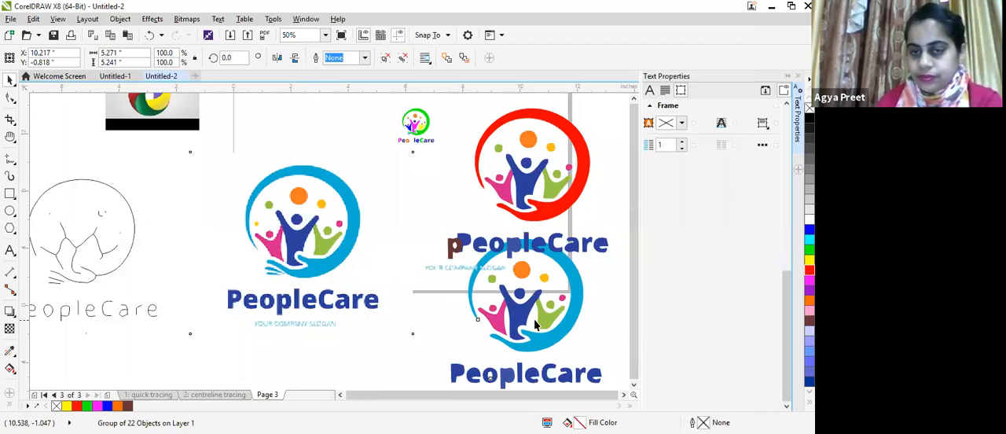
Step: Examine the shapes and edges of the low-quality trace and the red-ringed trace up close to compare them
scroll(506, 319, down, 1)
scroll(519, 302, up, 2)
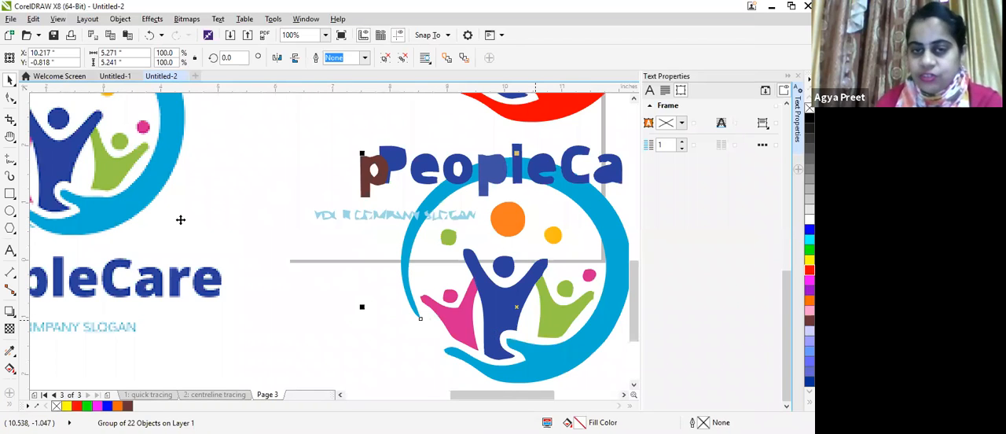
scroll(94, 240, up, 2)
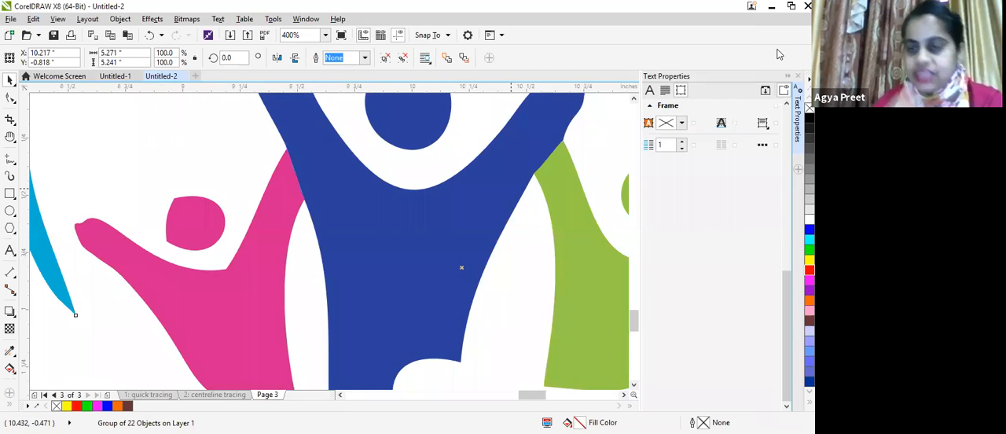
scroll(551, 179, down, 2)
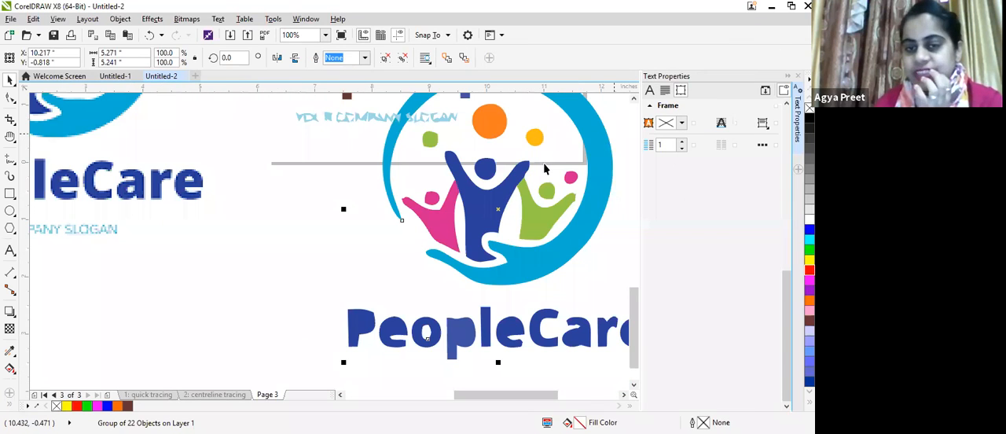
scroll(323, 148, up, 3)
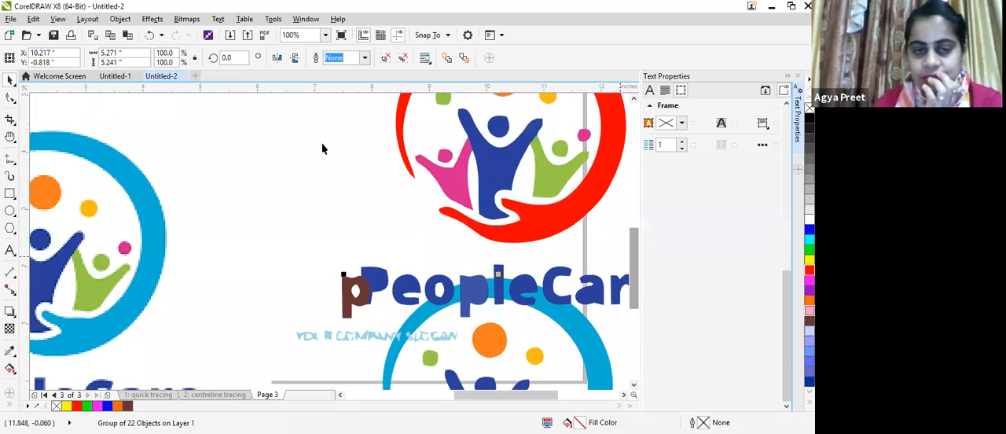
scroll(322, 149, up, 5)
scroll(448, 148, down, 1)
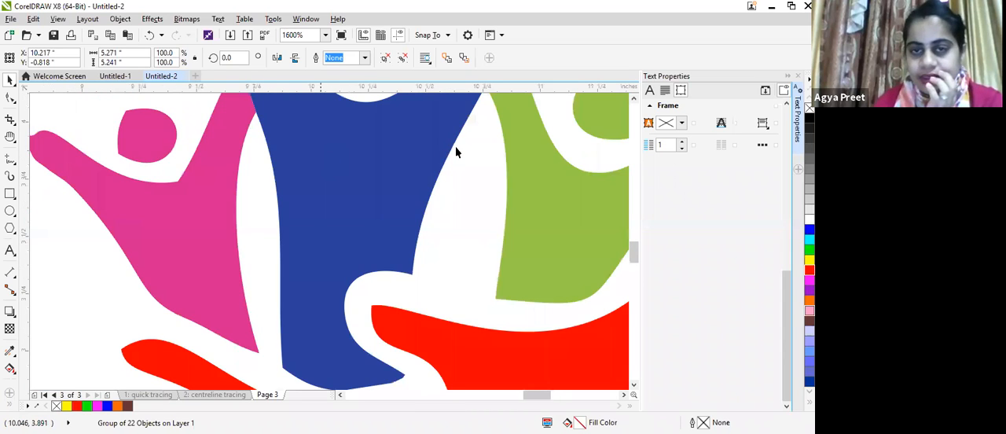
scroll(456, 152, down, 3)
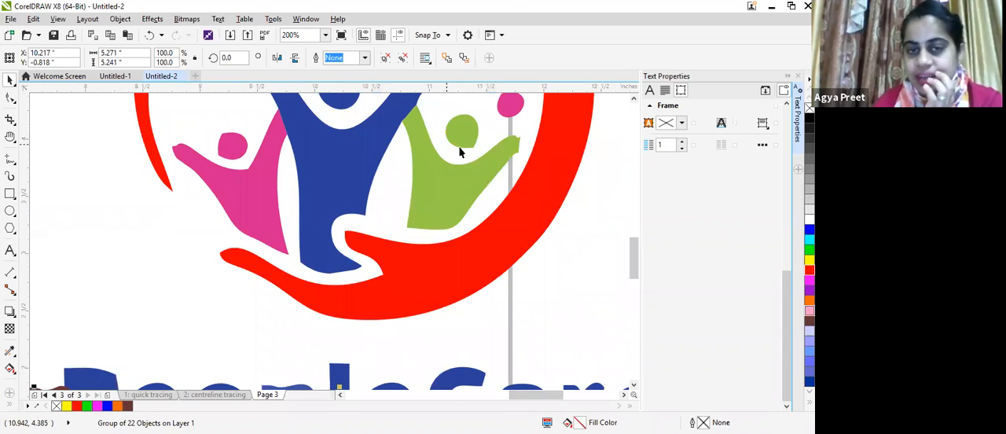
Step: In the red-ringed logo, shift the green figure's body slightly up and its round head down over the body
ctrl+click(468, 166)
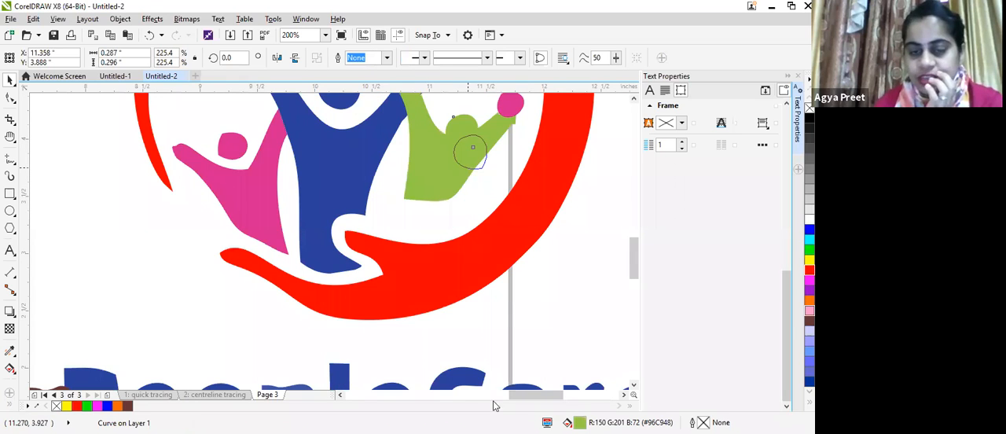
scroll(631, 269, down, 1)
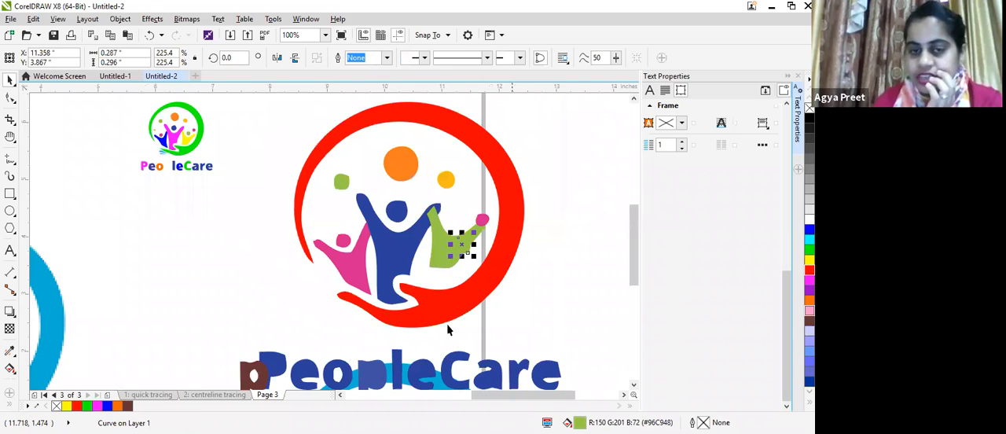
click(559, 314)
Step: Scale down the bitmaps and traced logos together to fit inside the page, and move the centerline trace onto the page too
scroll(556, 320, down, 3)
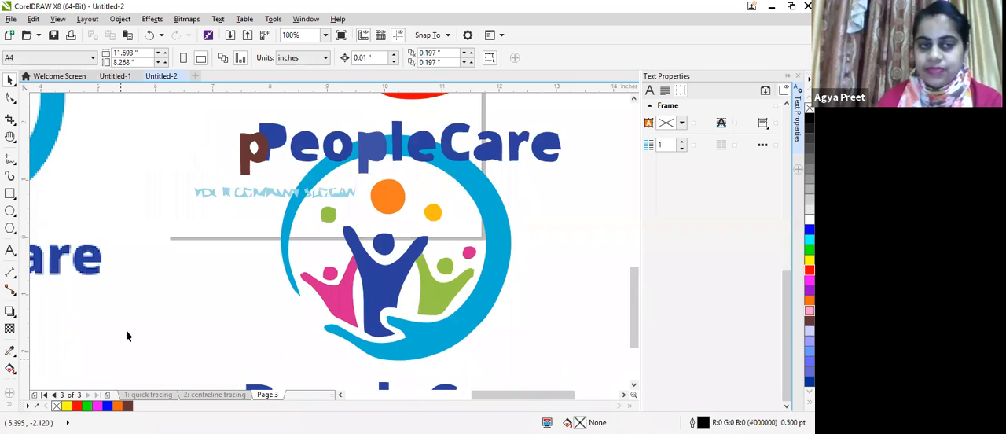
scroll(222, 317, down, 2)
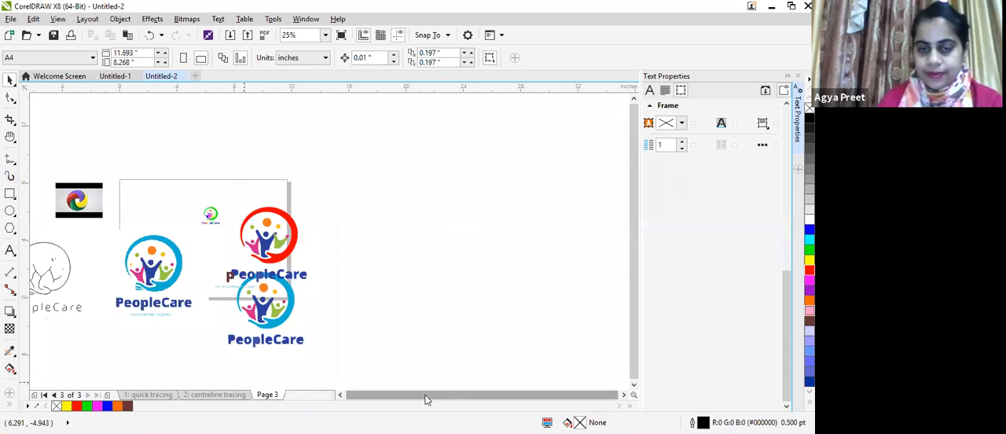
drag(38, 174, 355, 355)
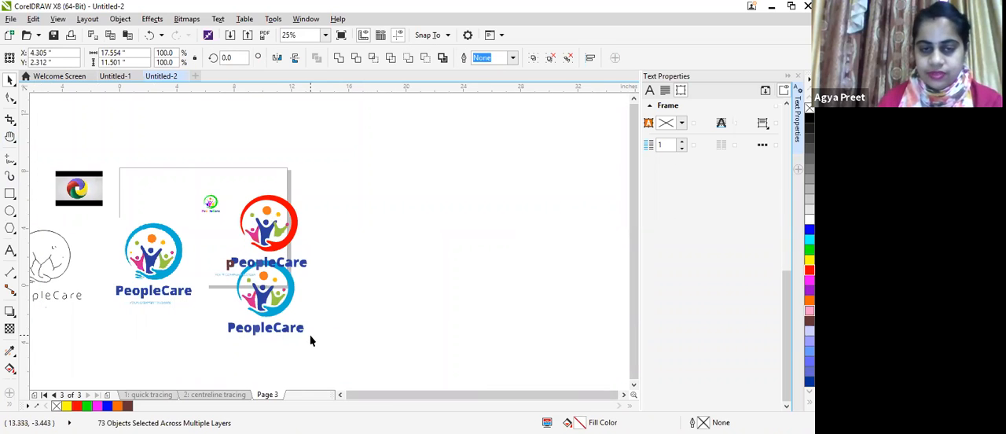
drag(36, 142, 311, 340)
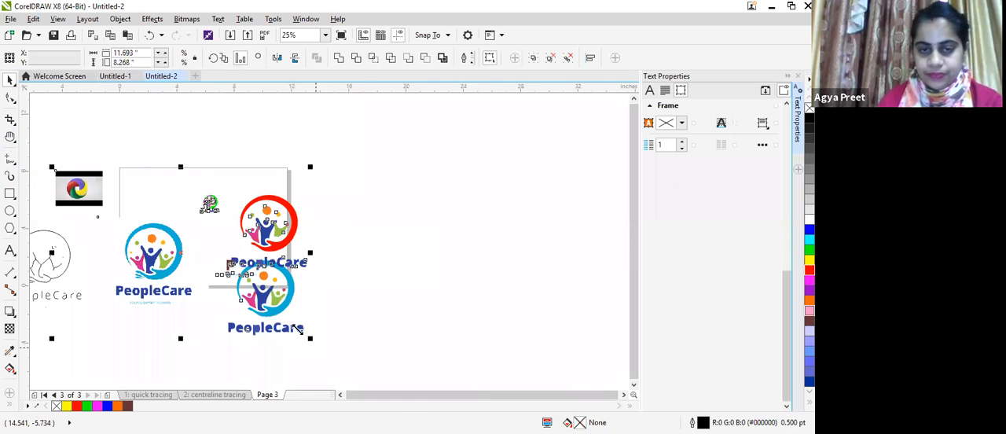
drag(97, 208, 202, 228)
drag(44, 261, 176, 226)
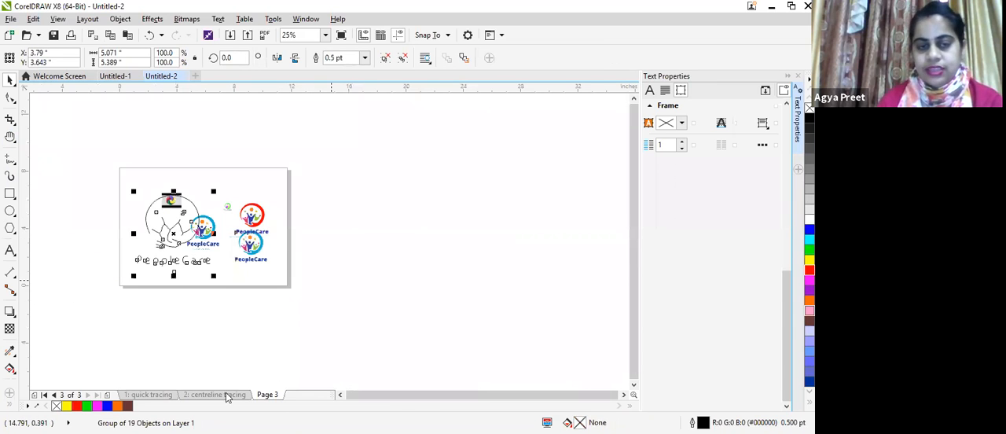
Step: Insert a new page after Page 3 and set its orientation to portrait
click(271, 401)
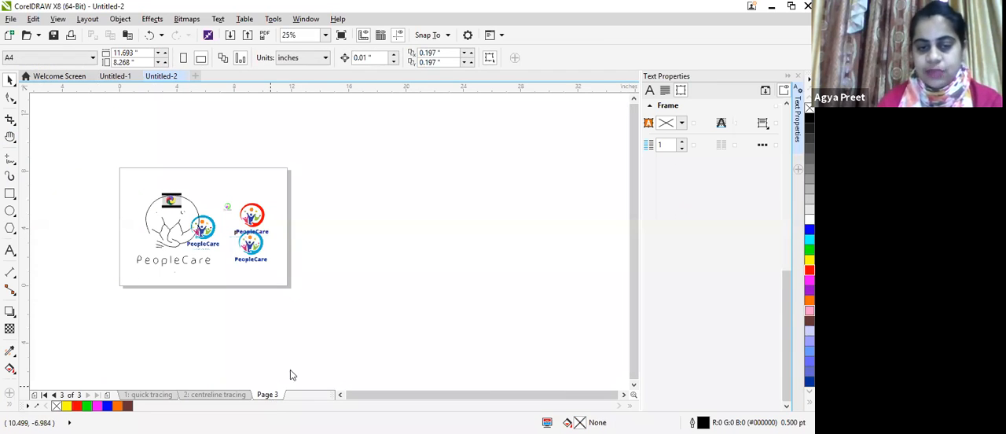
right_click(270, 395)
click(315, 337)
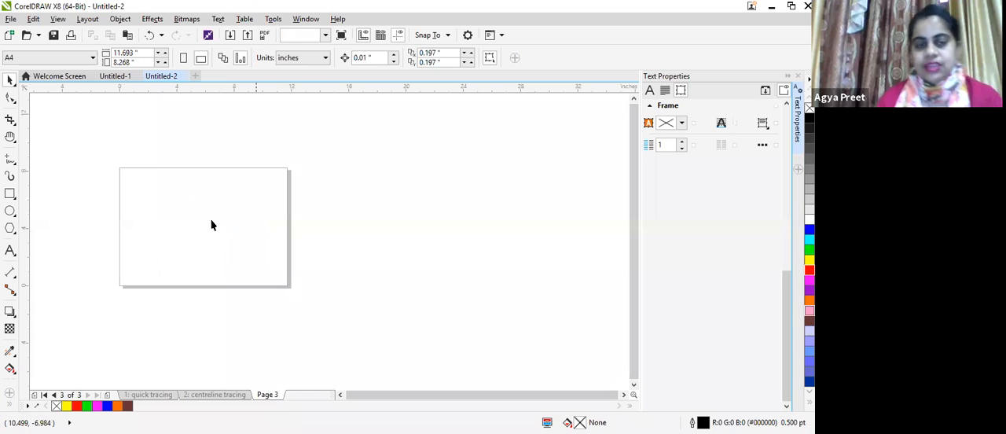
click(183, 57)
scroll(136, 133, up, 1)
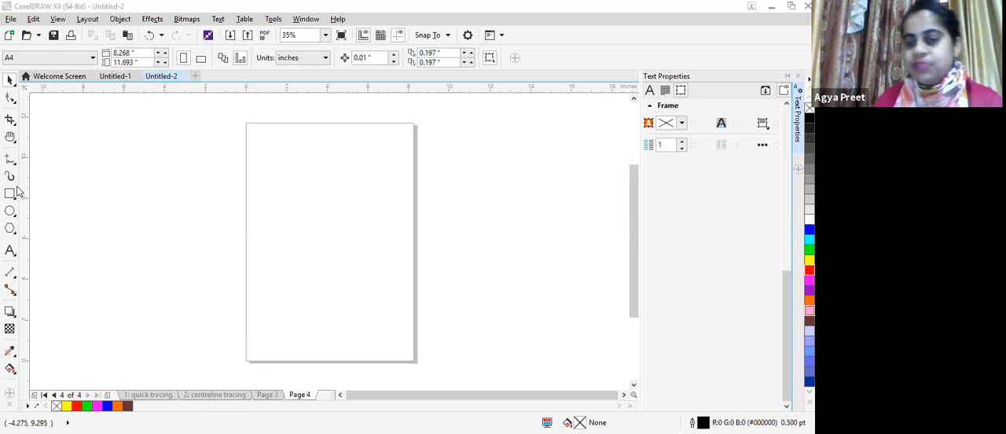
Step: Draw a rectangle about 8.19 by 11.74 inches covering the new page and fill it with yellow
click(9, 193)
drag(247, 124, 417, 362)
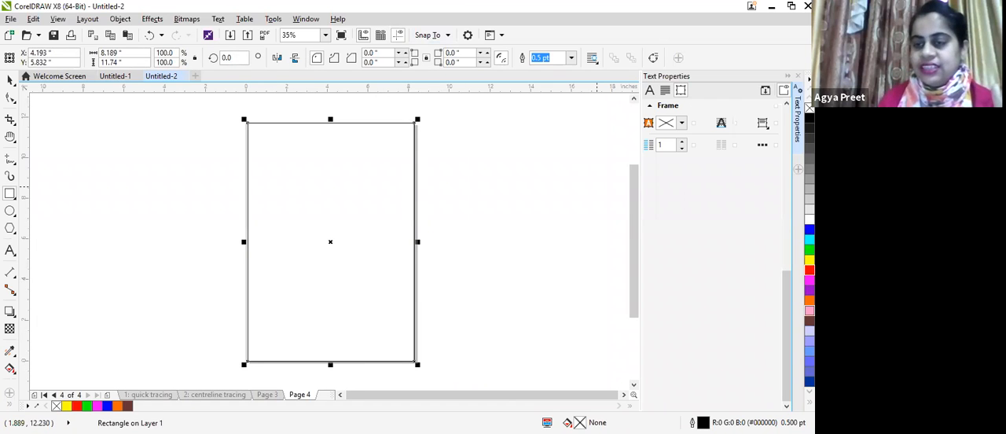
click(810, 259)
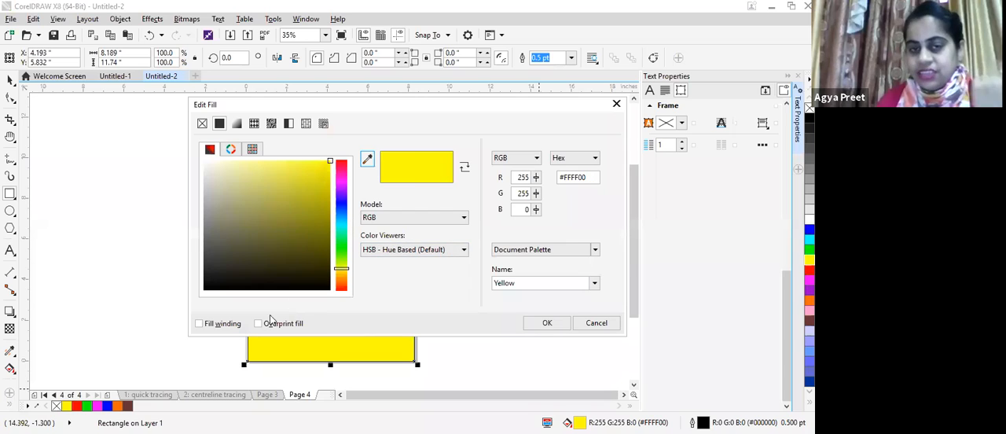
Step: Try bitmap and two-colour pattern fills on the rectangle, then apply the Aerial clouds texture with the light colour #E0FF00
click(255, 125)
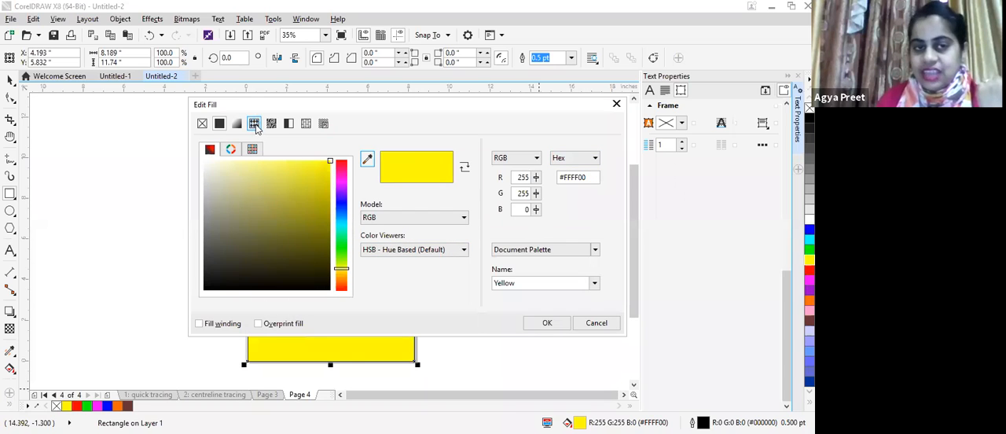
click(307, 125)
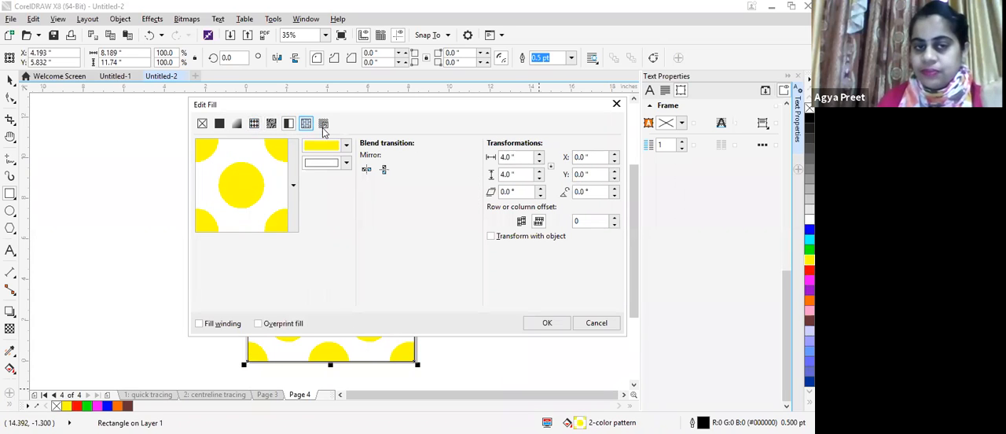
click(324, 125)
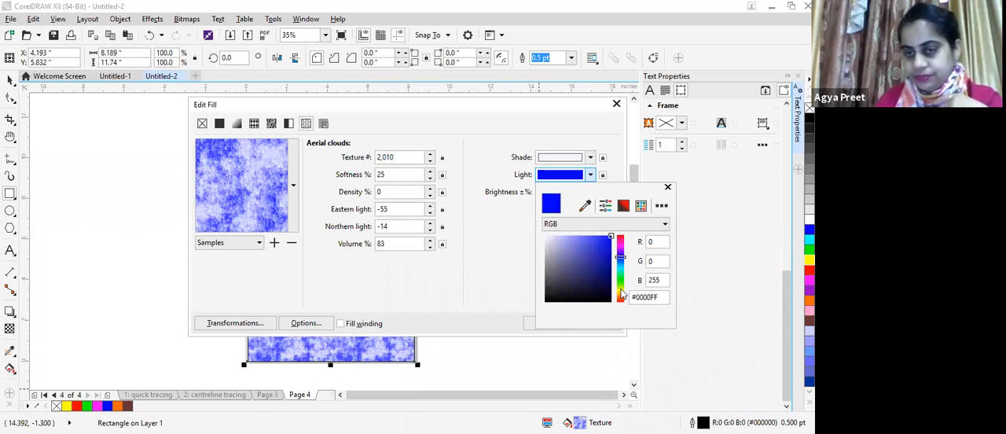
click(621, 289)
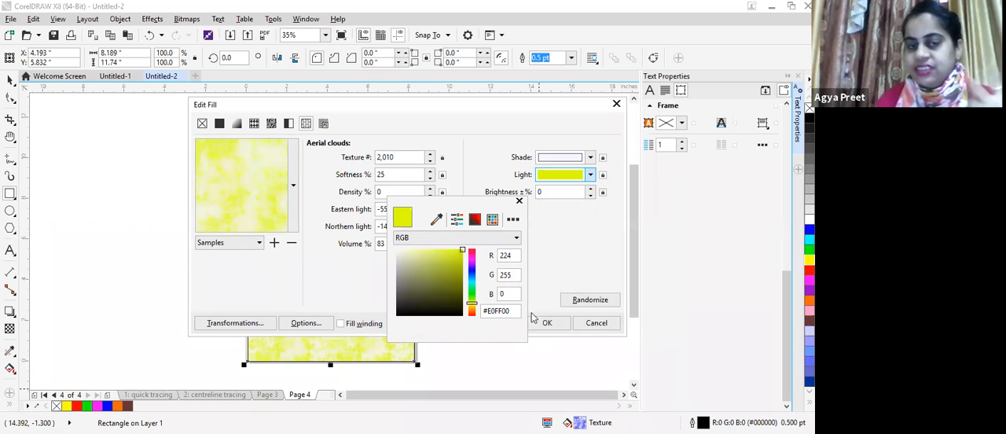
click(384, 203)
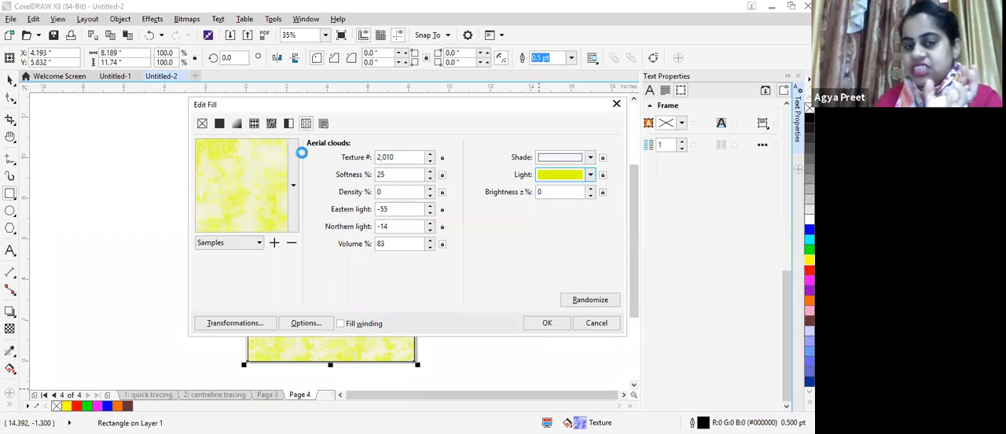
click(555, 324)
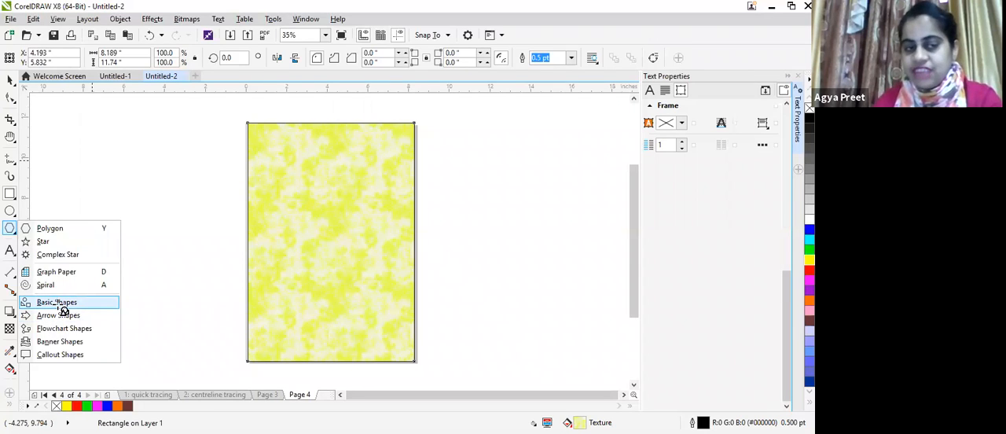
Step: Try a basic shape about 6.72 by 1.44 inches beside the page and delete it
click(62, 305)
drag(83, 214, 228, 183)
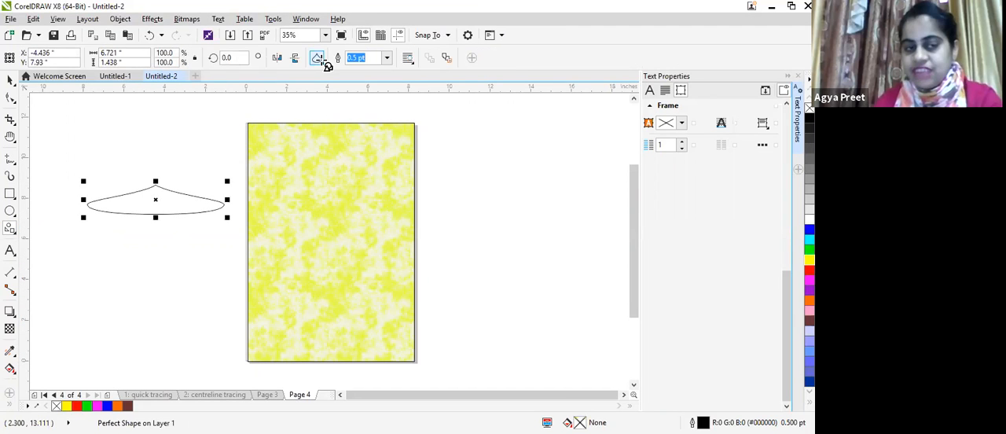
click(322, 62)
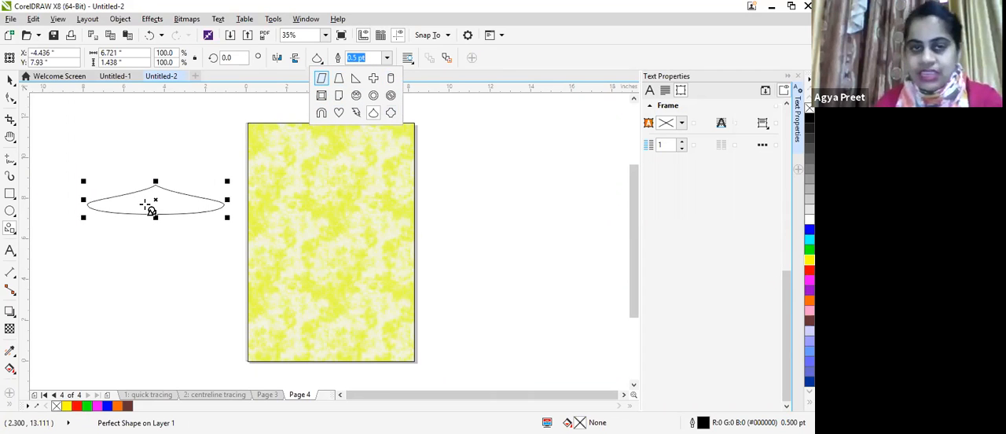
click(10, 228)
key(Delete)
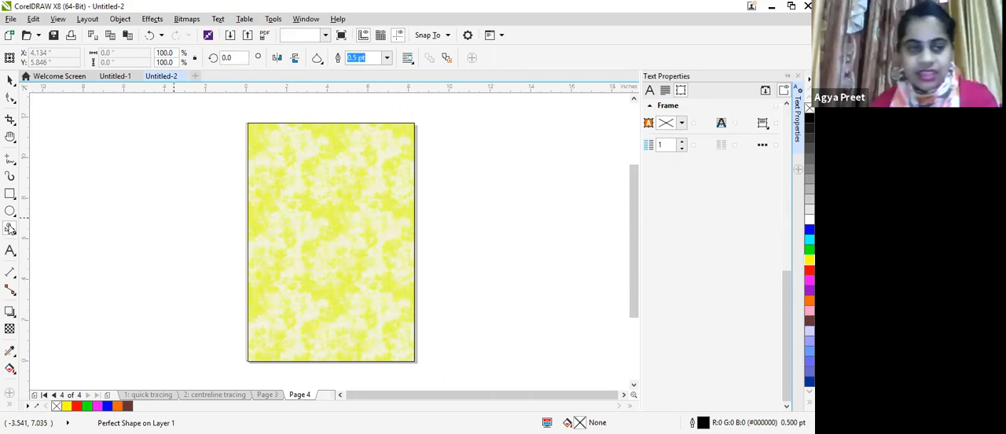
Step: Draw a wavy banner shape about 7.81 by 2.41 inches across the middle of the page and fill it with cyan
click(9, 229)
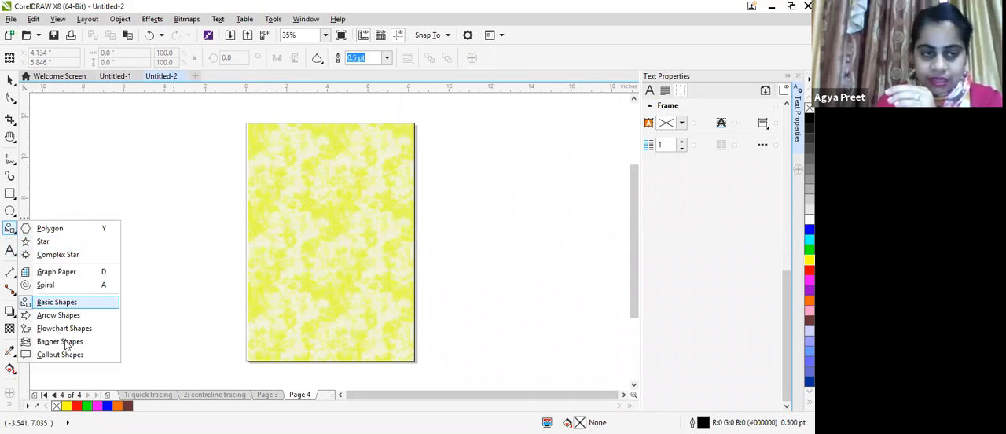
click(60, 341)
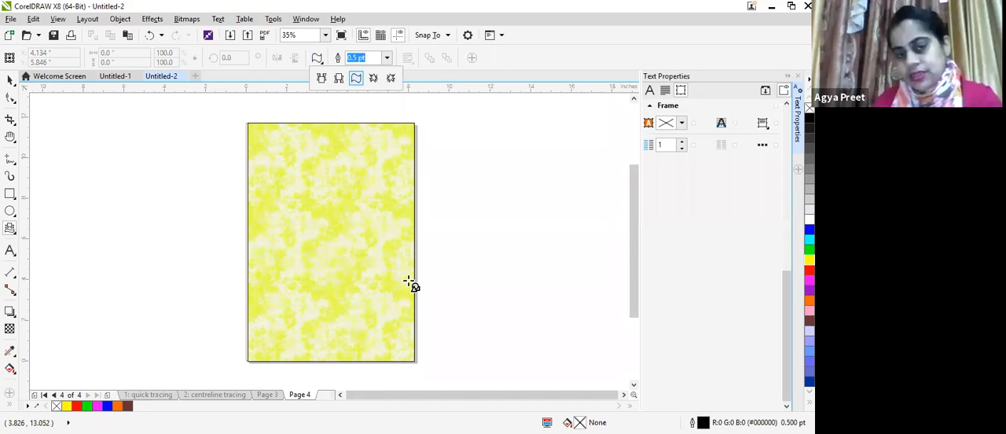
drag(399, 267, 248, 217)
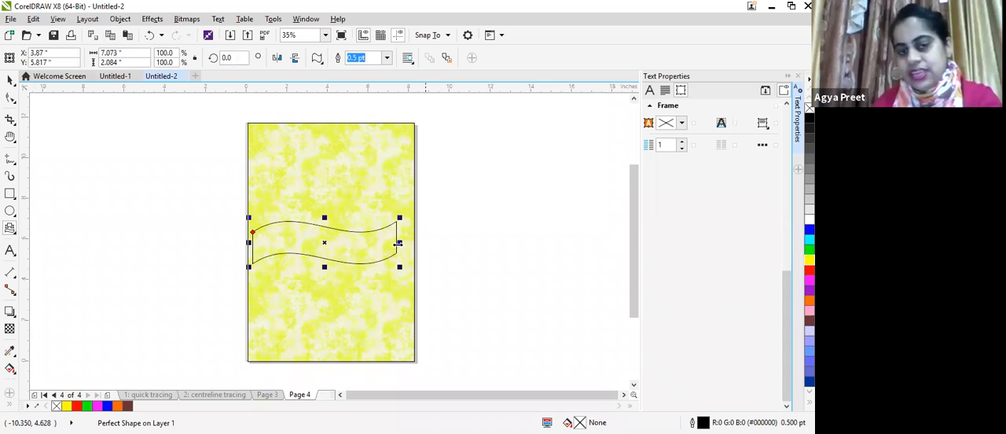
drag(413, 244, 427, 244)
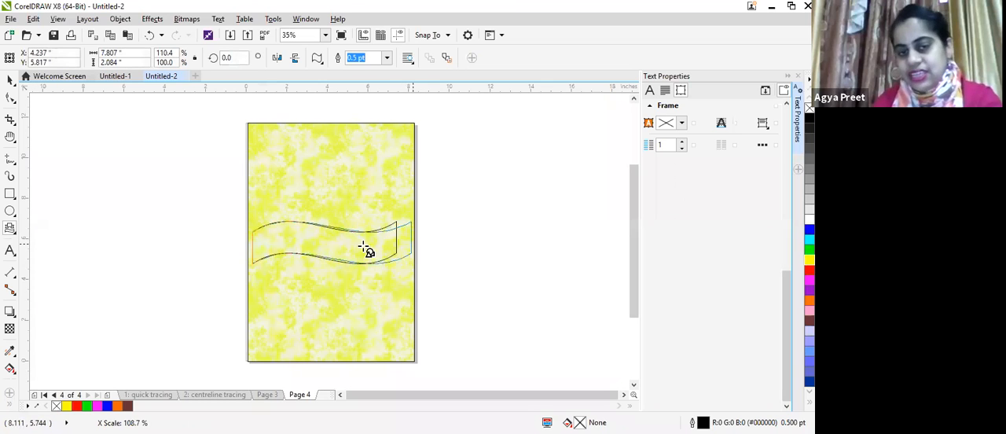
drag(332, 221, 333, 212)
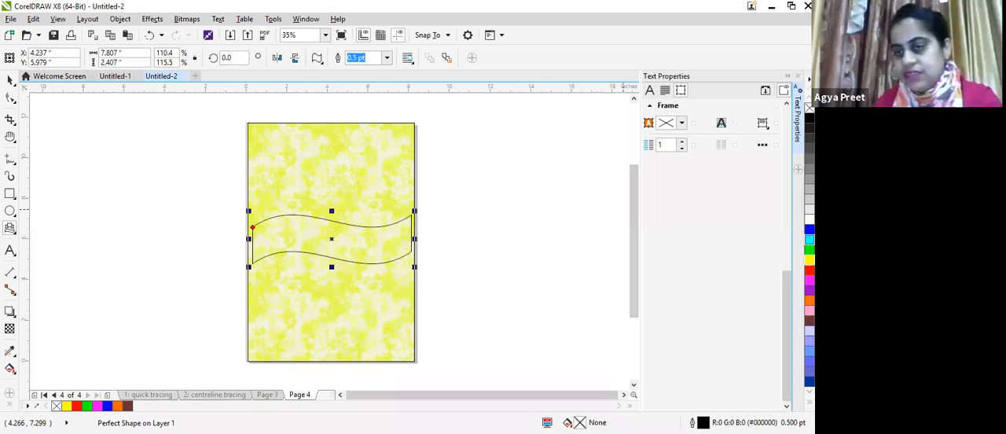
click(810, 240)
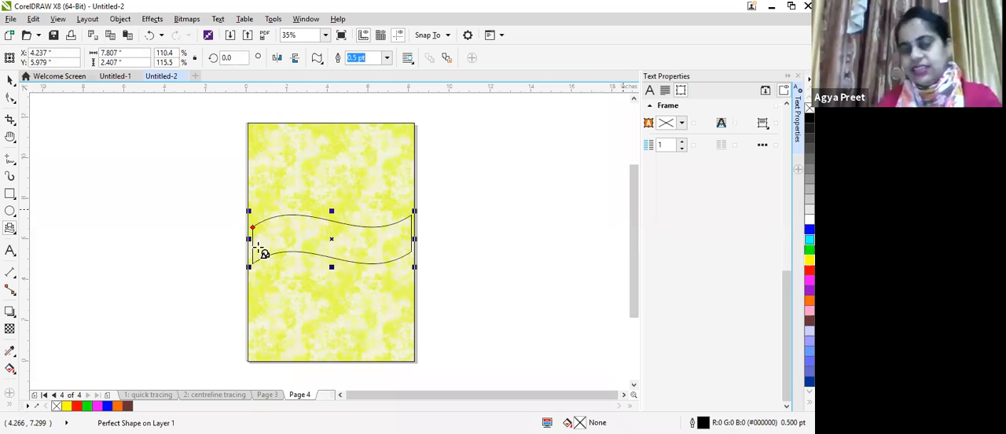
Step: Add the artistic text "HAPPY BIRTHDAY" on the cyan banner
click(284, 238)
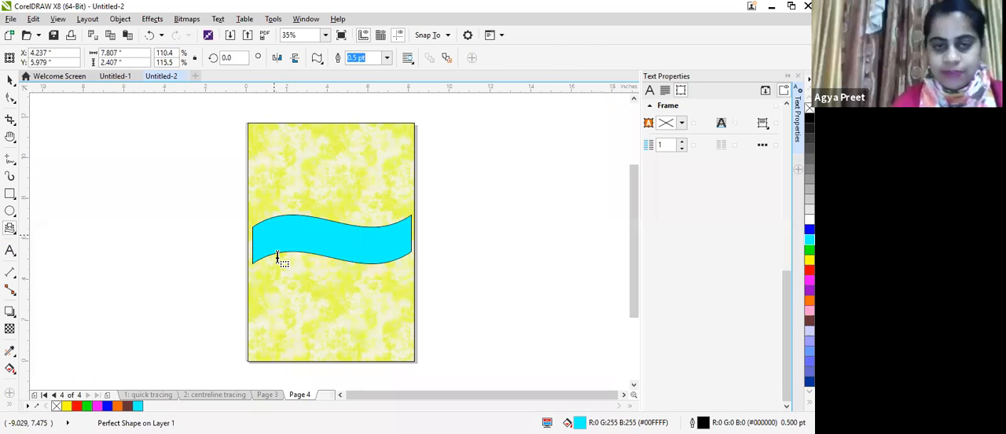
click(277, 257)
text(hap)
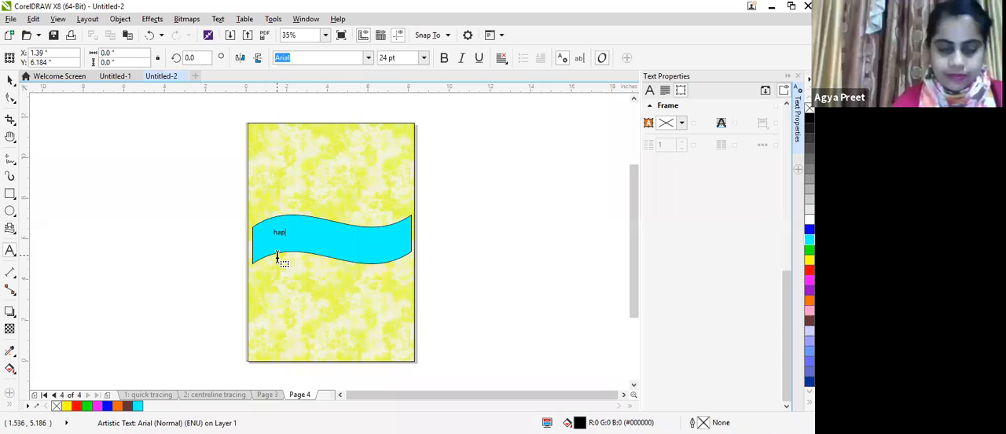
text(p)
key(BackSpace)
key(BackSpace)
key(BackSpace)
key(BackSpace)
text(HAPPY BIRTHDAY)
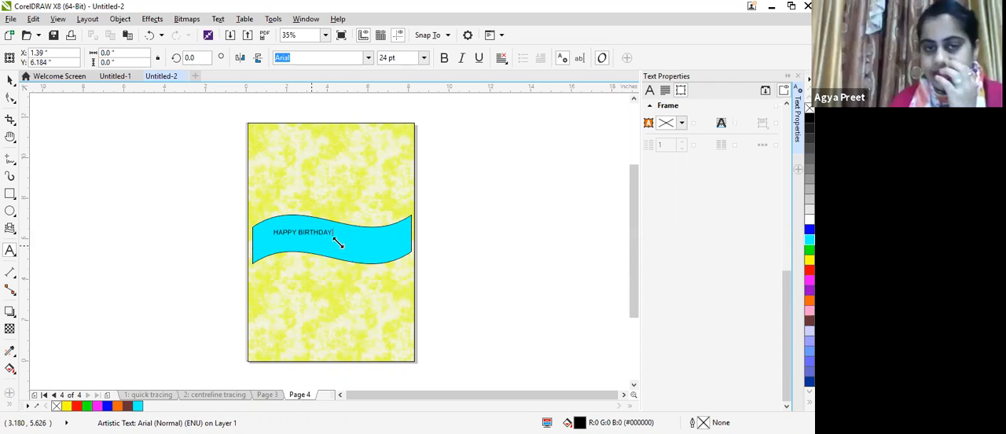
Step: Enlarge the "HAPPY BIRTHDAY" text to about 65 pt and position it over the banner
drag(336, 243, 432, 280)
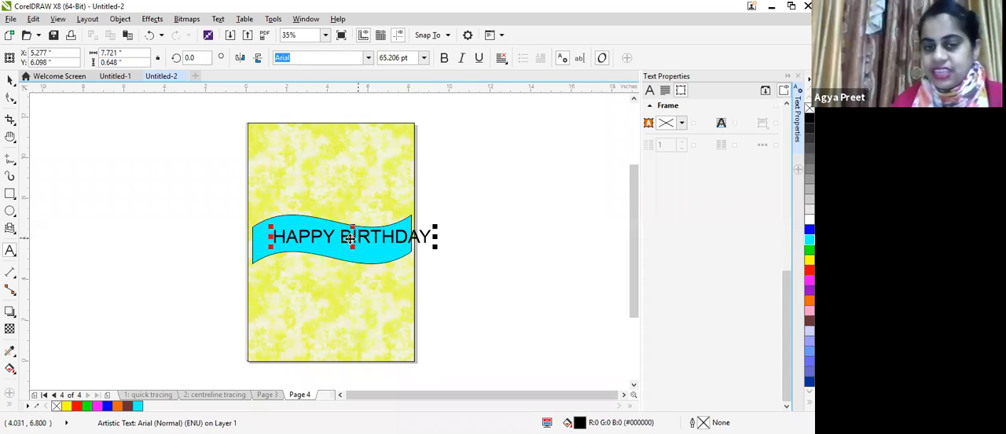
drag(351, 238, 335, 239)
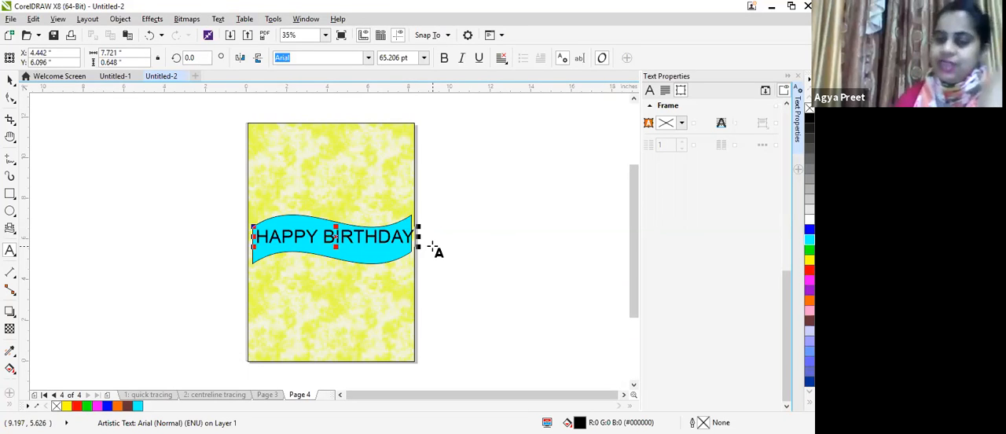
drag(336, 236, 523, 212)
drag(373, 241, 344, 240)
click(344, 239)
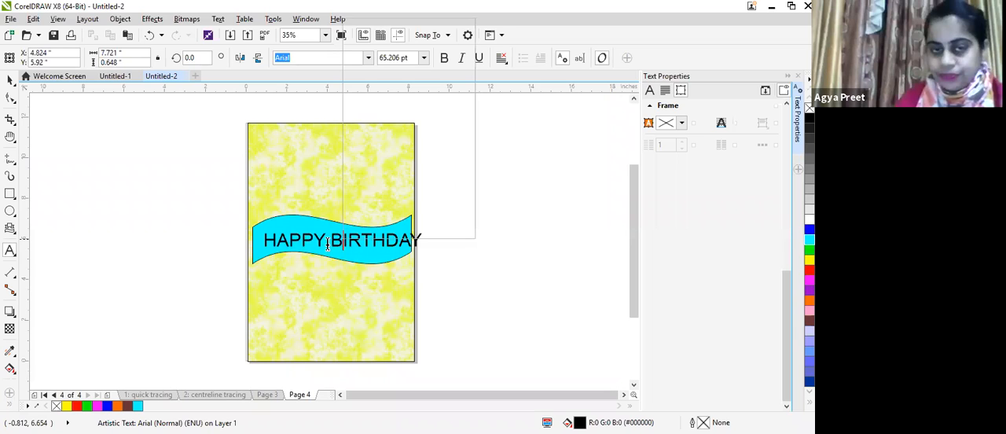
Step: Move the cyan banner off the page to its right and the "HAPPY BIRTHDAY" text to its left
click(9, 80)
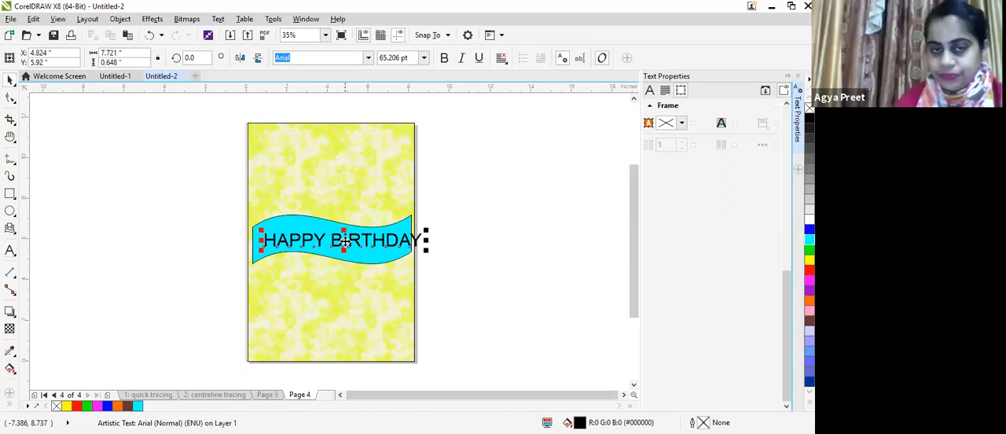
click(344, 255)
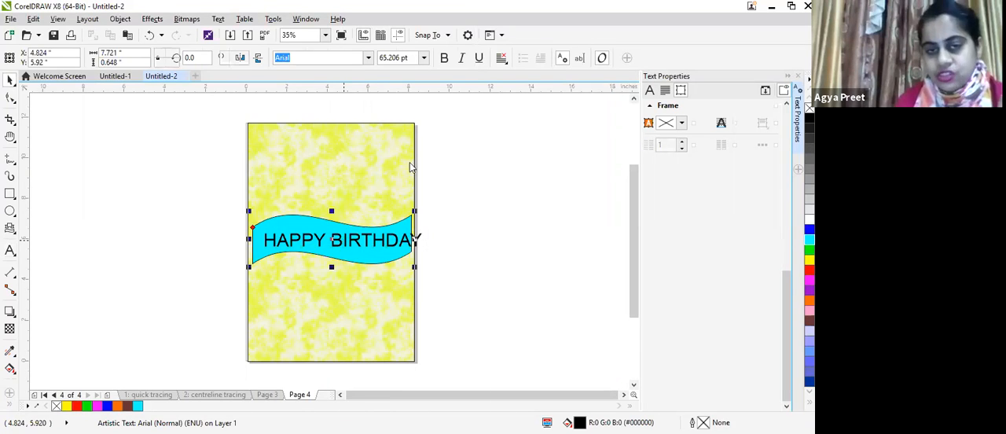
right_click(345, 253)
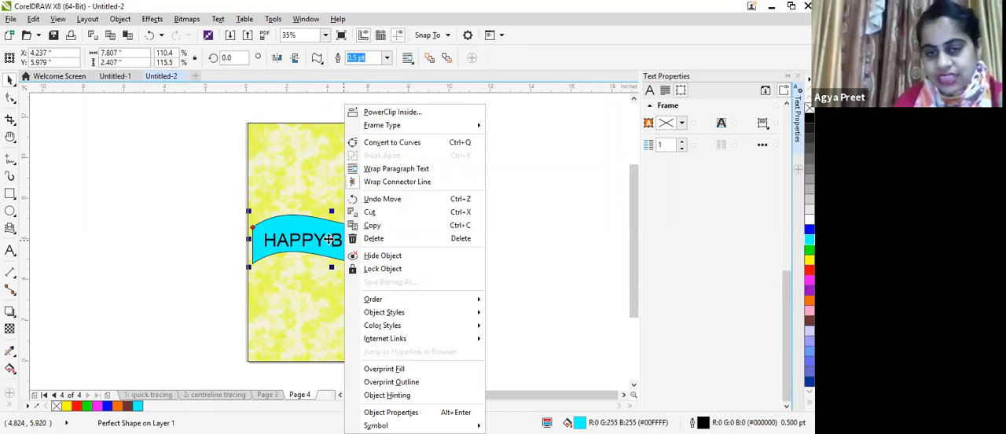
click(529, 196)
drag(343, 259, 524, 170)
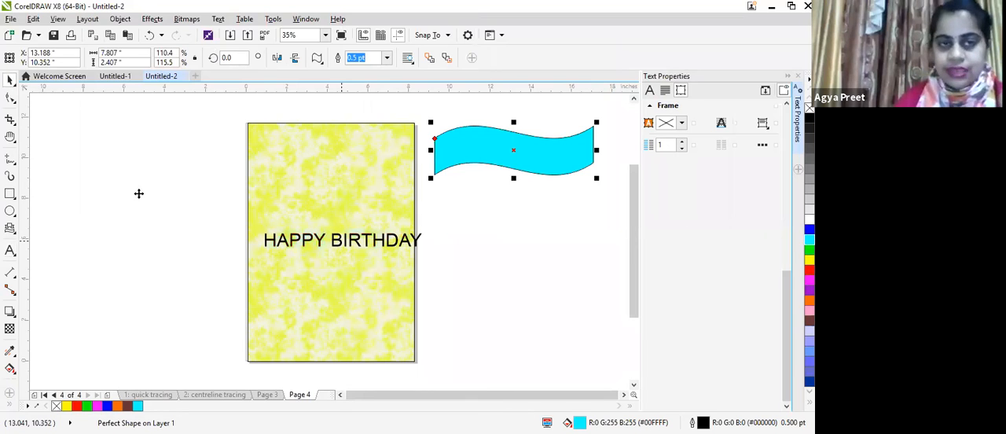
drag(342, 240, 140, 197)
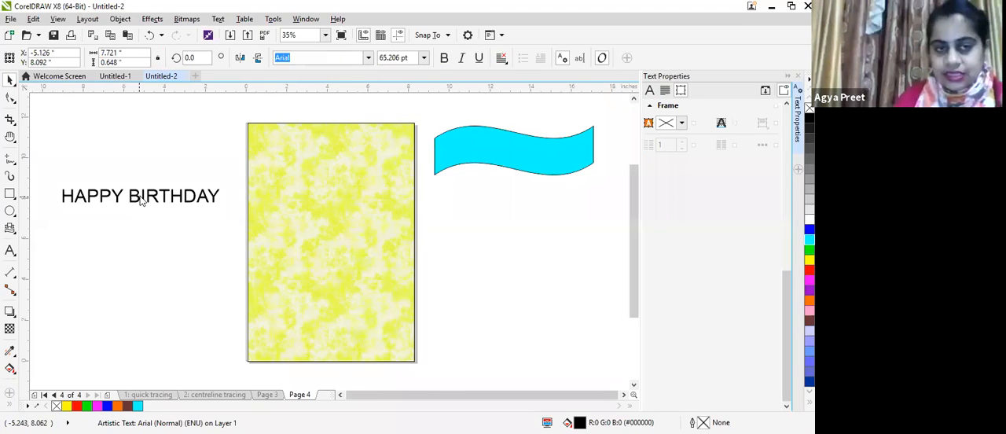
Step: Break the "HAPPY BIRTHDAY" text apart into two words and place BIRTHDAY below and to the right of HAPPY
right_click(140, 198)
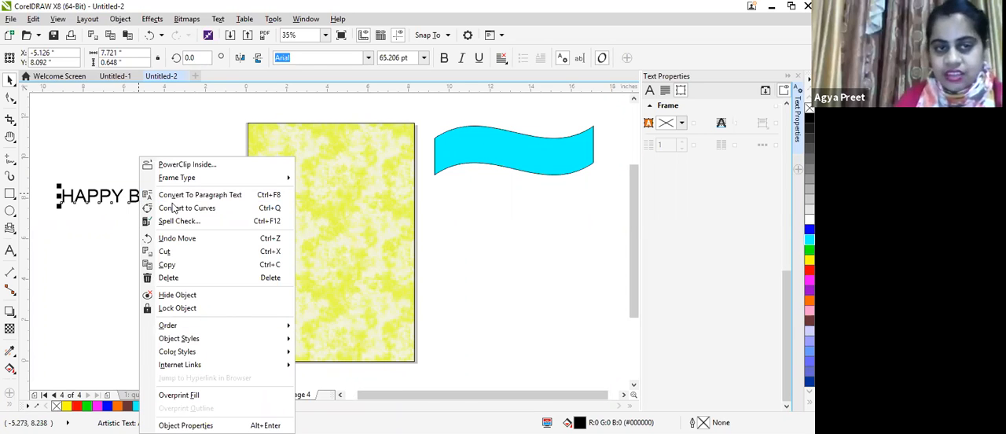
click(120, 19)
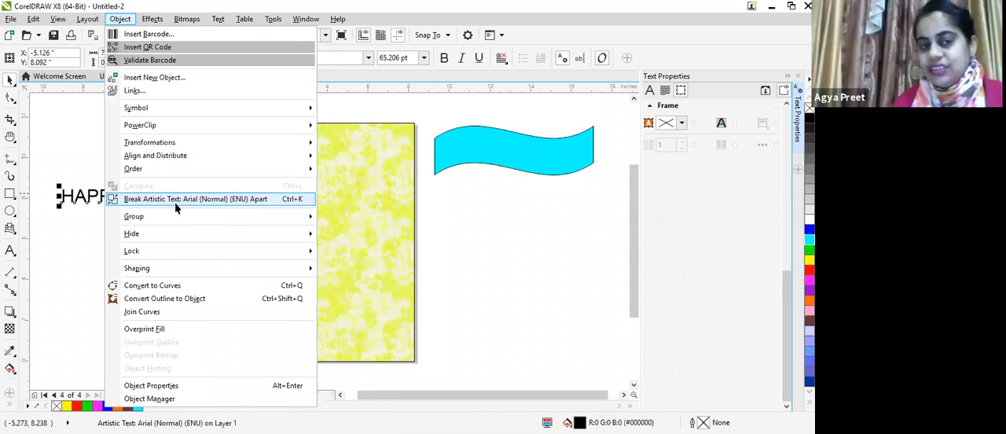
click(175, 202)
drag(93, 195, 103, 176)
drag(161, 197, 170, 217)
Step: Move the banner back onto the page and set HAPPY on its upper left and BIRTHDAY on its lower right
drag(522, 156, 324, 215)
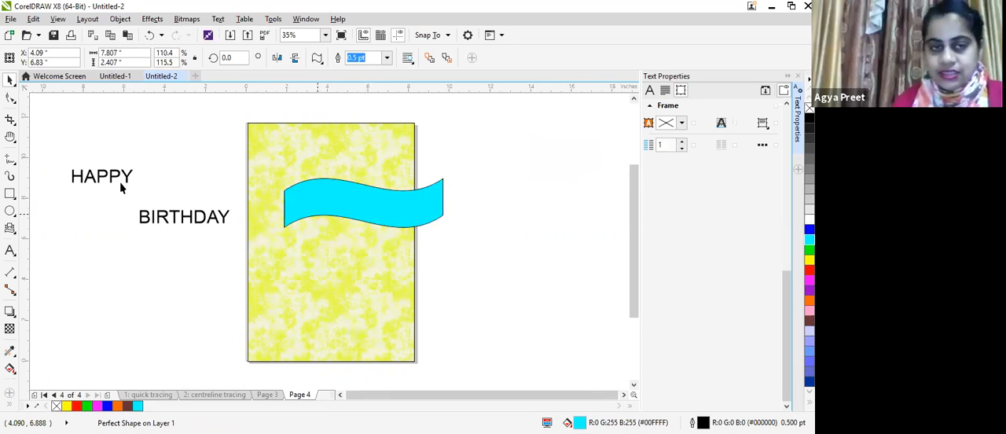
drag(110, 183, 295, 217)
drag(194, 216, 363, 233)
click(483, 260)
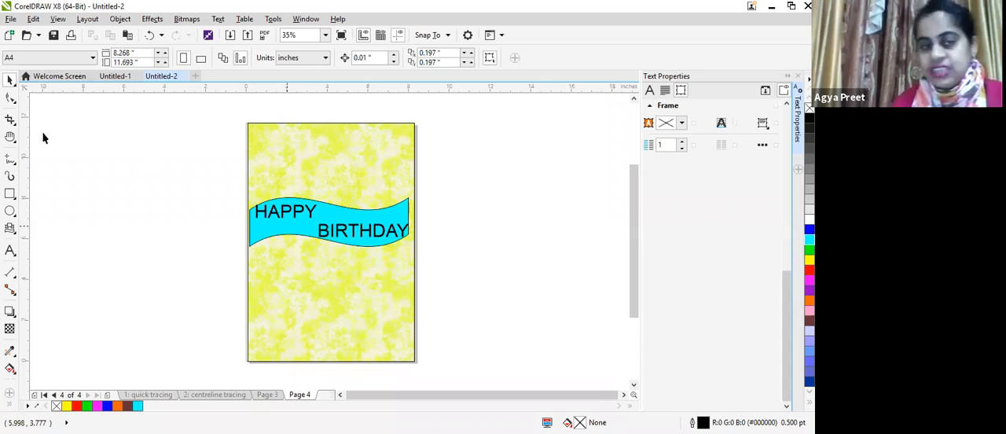
Step: Move the banner and both words off the page to its left, keeping the words arranged on the banner
click(305, 216)
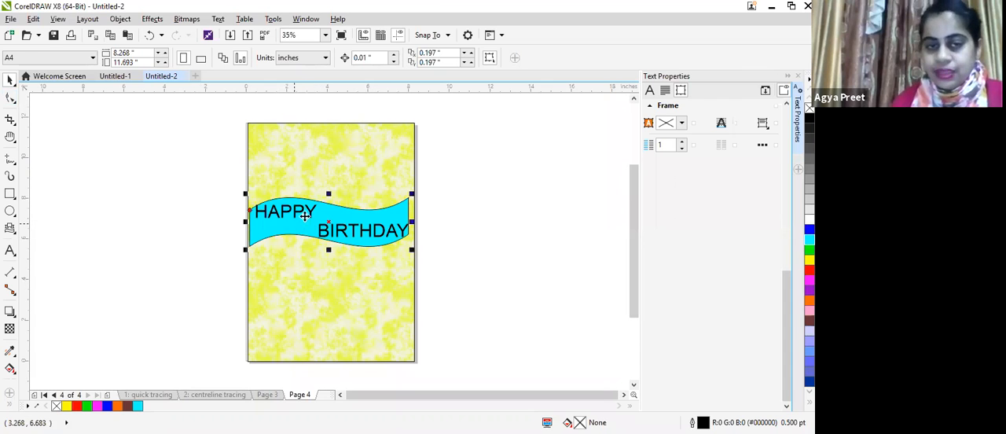
drag(327, 221, 154, 205)
drag(259, 214, 91, 193)
drag(371, 240, 201, 231)
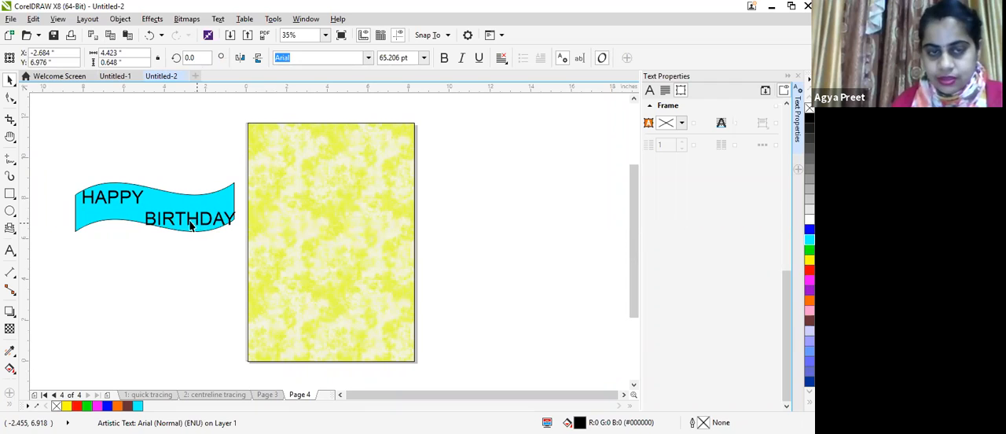
Step: Duplicate the banner together with its two words and place the copy to the right of the page
drag(50, 166, 241, 261)
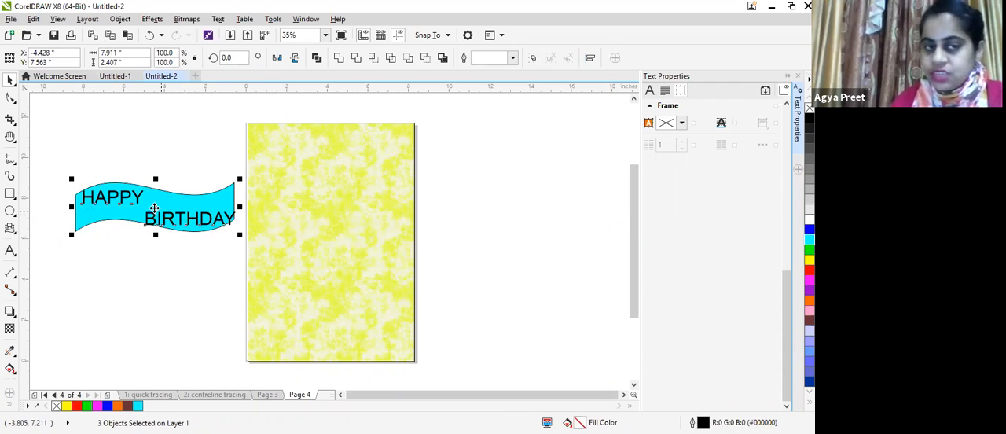
drag(155, 208, 509, 214)
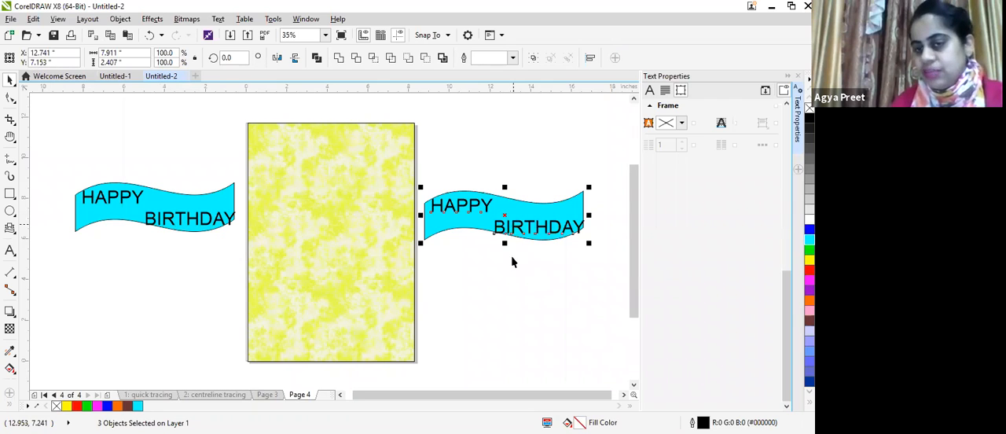
key(Escape)
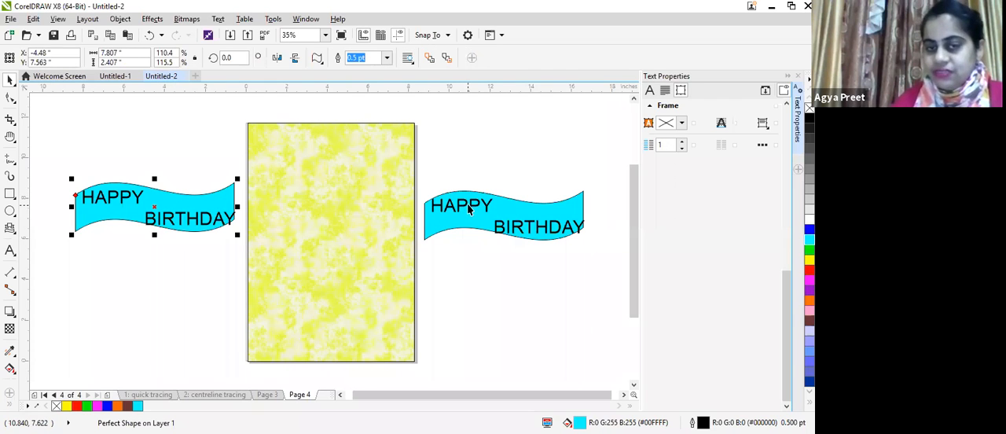
Step: Move HAPPY and BIRTHDAY off the banner copy beside the page and place them side by side below it
click(469, 206)
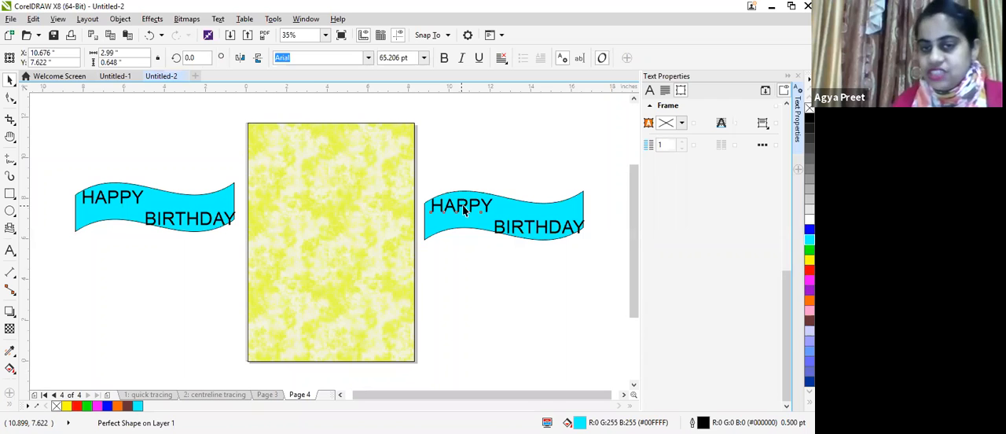
drag(464, 210, 486, 281)
drag(529, 228, 571, 275)
Step: Break the loose word HAPPY apart into separate letters
click(485, 275)
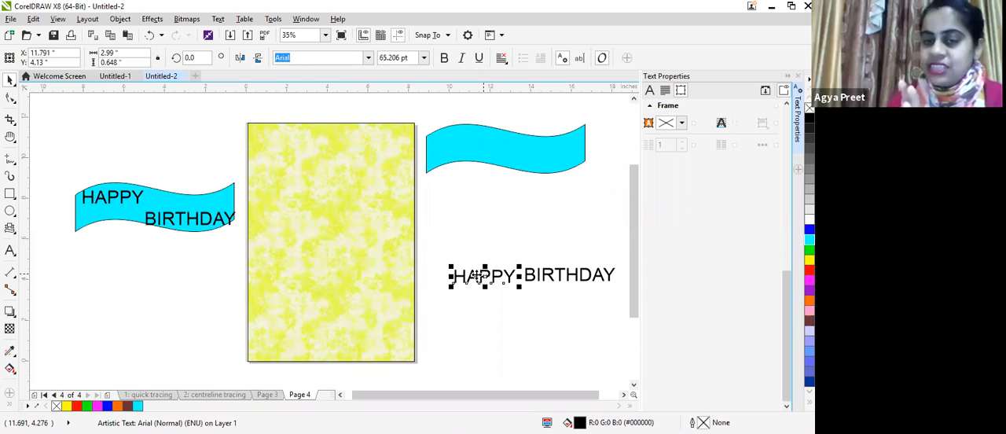
click(118, 20)
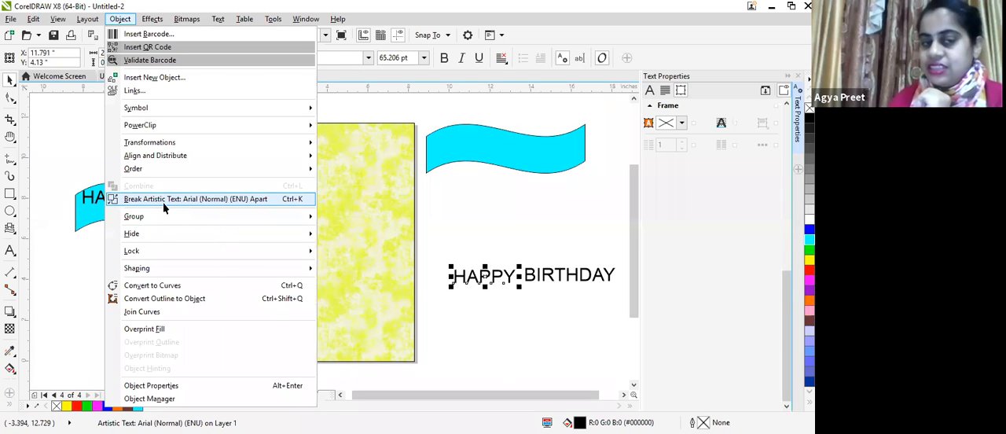
click(164, 202)
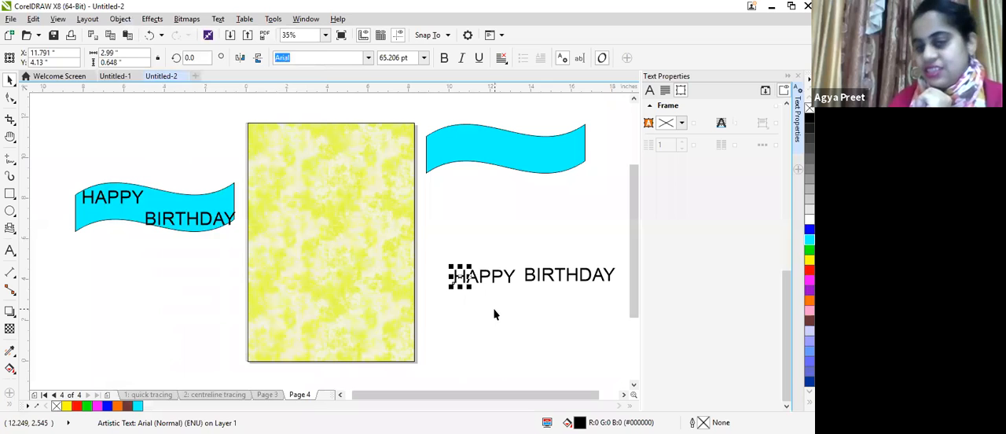
Step: Place the letters H, A, P, P and Y one by one along the upper curve of the empty banner
drag(462, 277, 489, 254)
drag(437, 137, 436, 143)
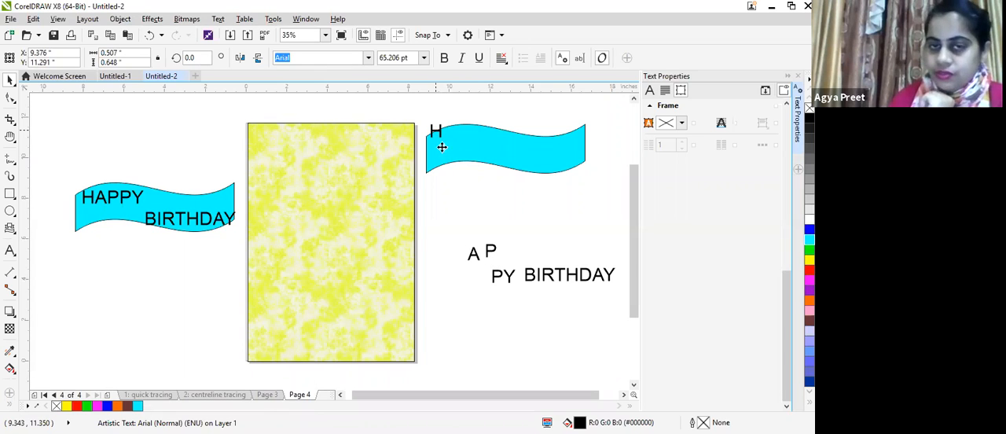
drag(476, 254, 450, 146)
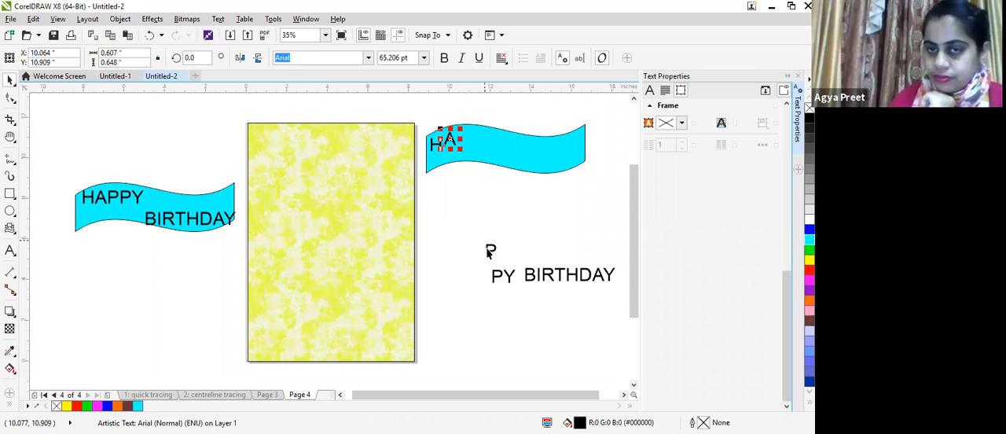
drag(490, 250, 465, 138)
drag(501, 274, 484, 141)
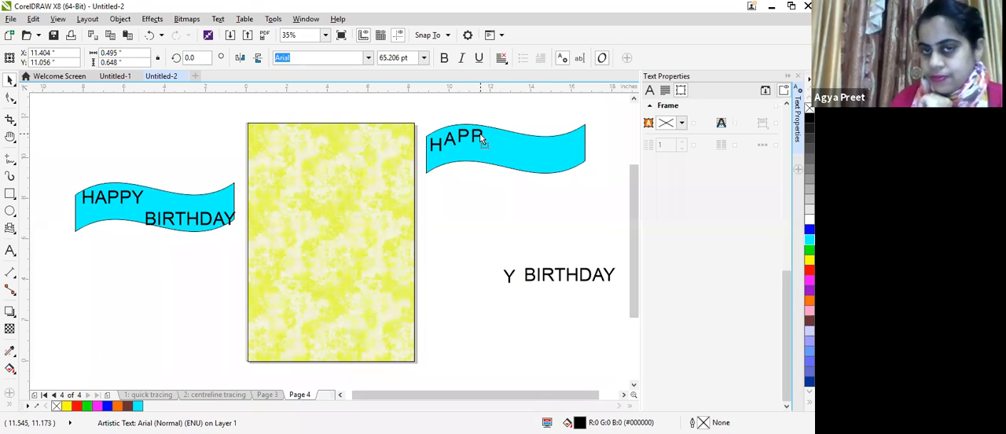
drag(509, 271, 493, 143)
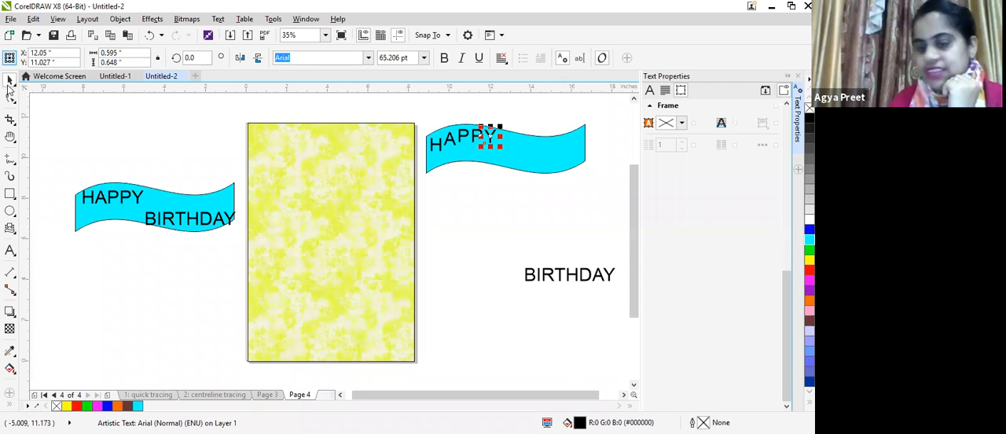
click(467, 284)
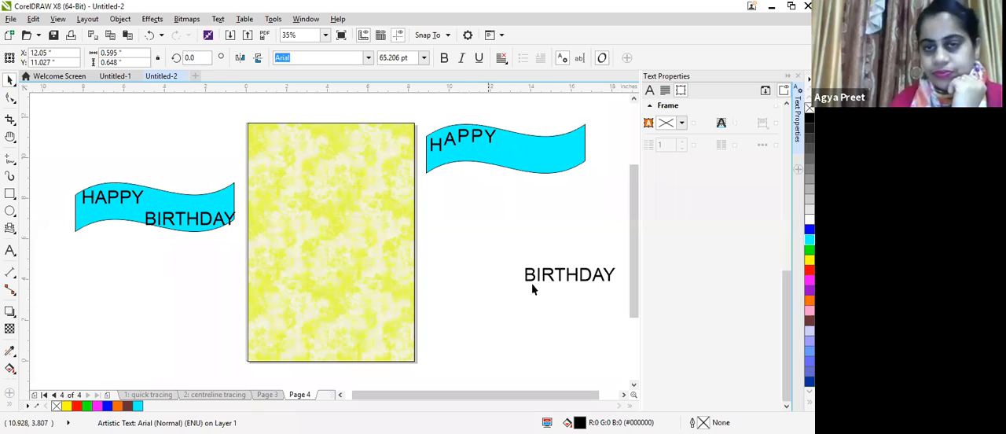
Step: Break the loose word BIRTHDAY apart into separate letters
click(547, 274)
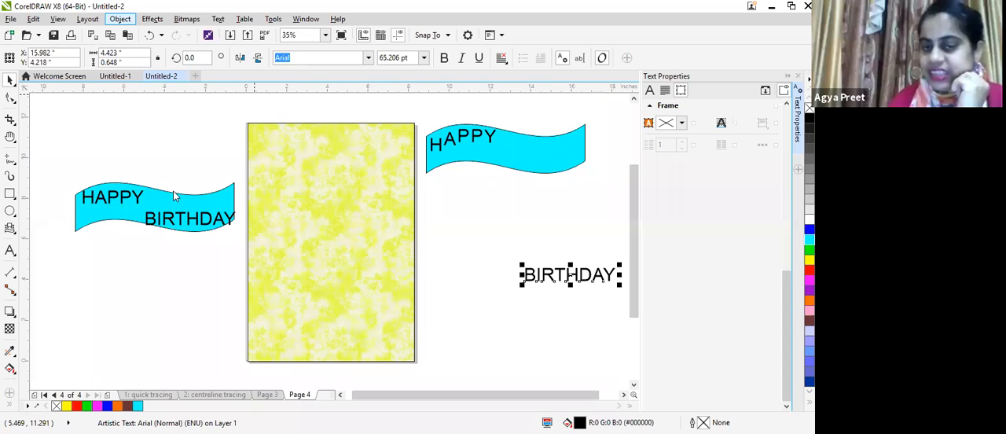
click(531, 276)
click(534, 277)
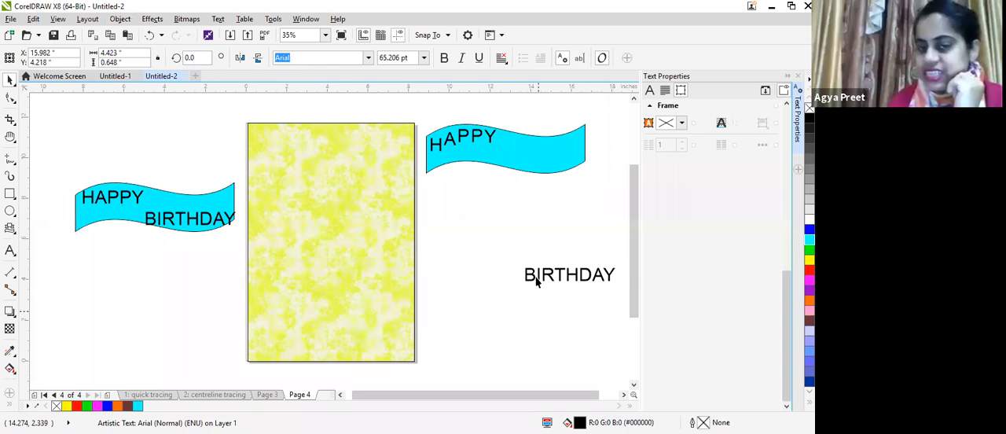
click(530, 276)
Step: Place the letters B, I, R, T and H one by one along the lower curve of the same banner
drag(531, 276, 497, 159)
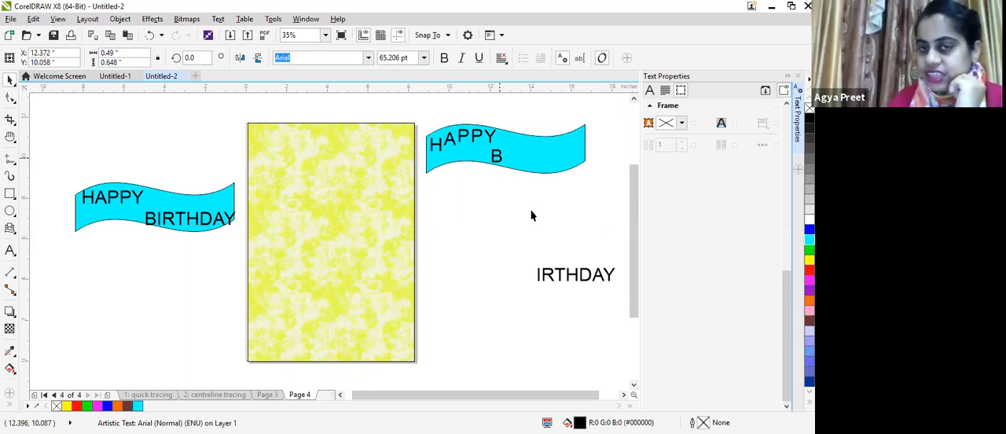
drag(538, 277, 506, 164)
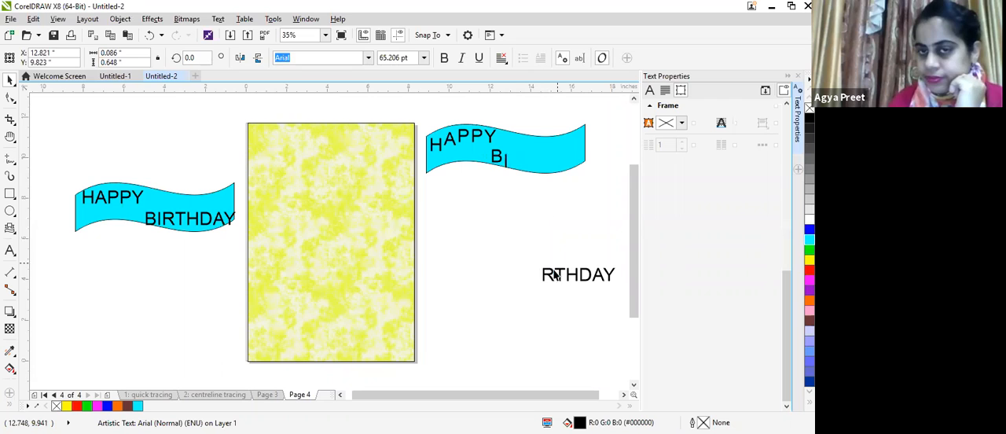
drag(546, 272, 520, 185)
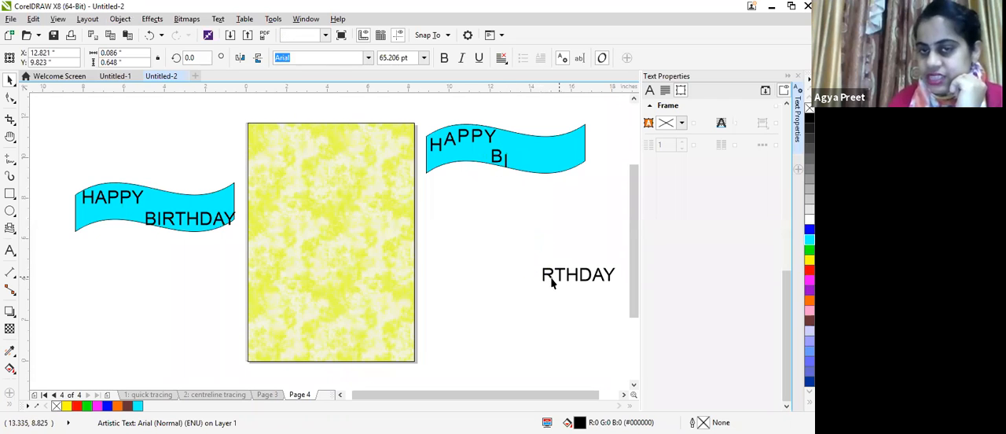
drag(549, 274, 514, 170)
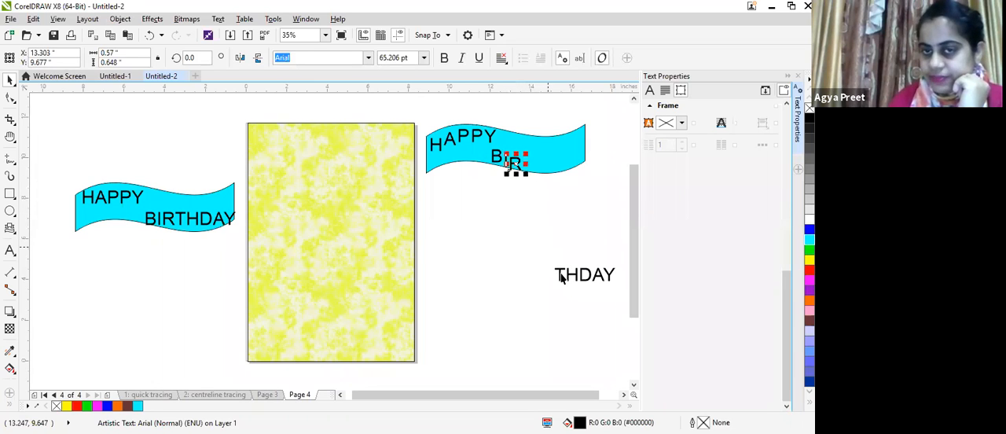
drag(560, 275, 532, 174)
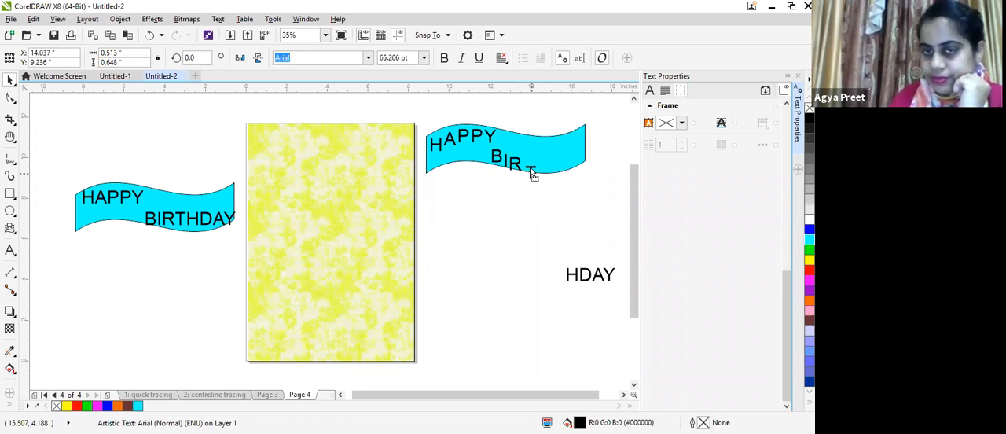
drag(569, 272, 548, 168)
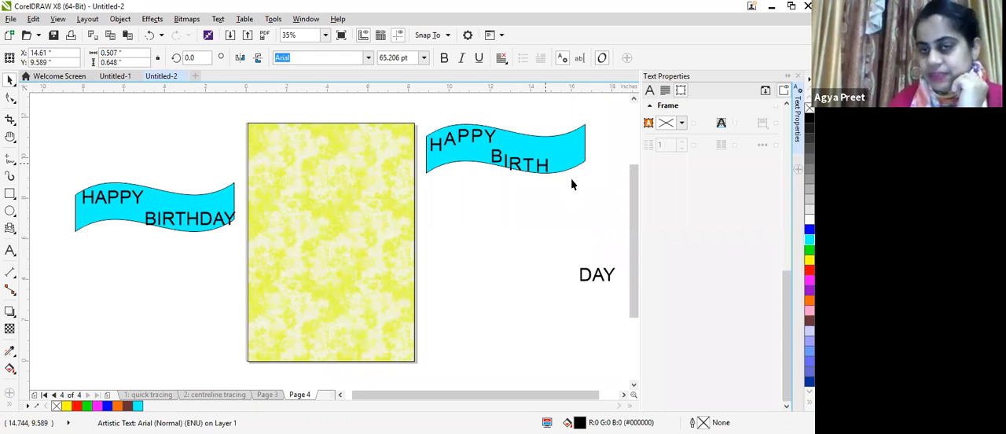
Step: Place the remaining letters D, A and Y after BIRTH, following the curve up to the banner's end
click(586, 276)
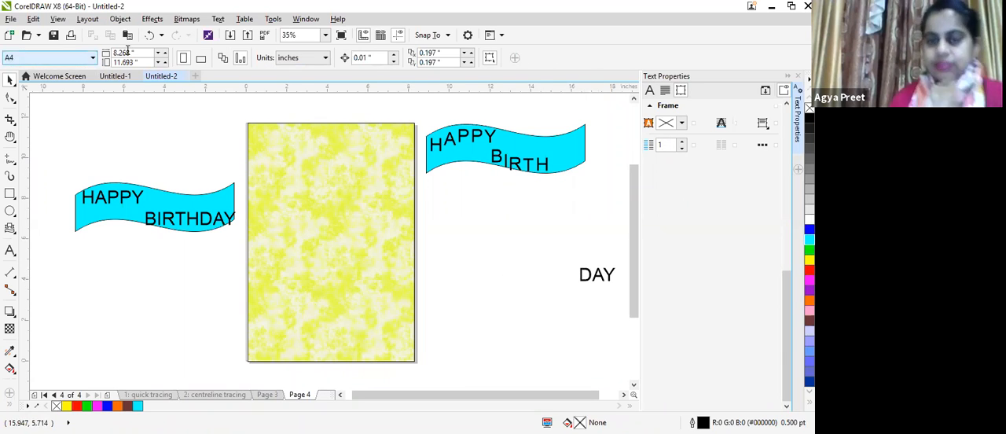
drag(585, 276, 556, 168)
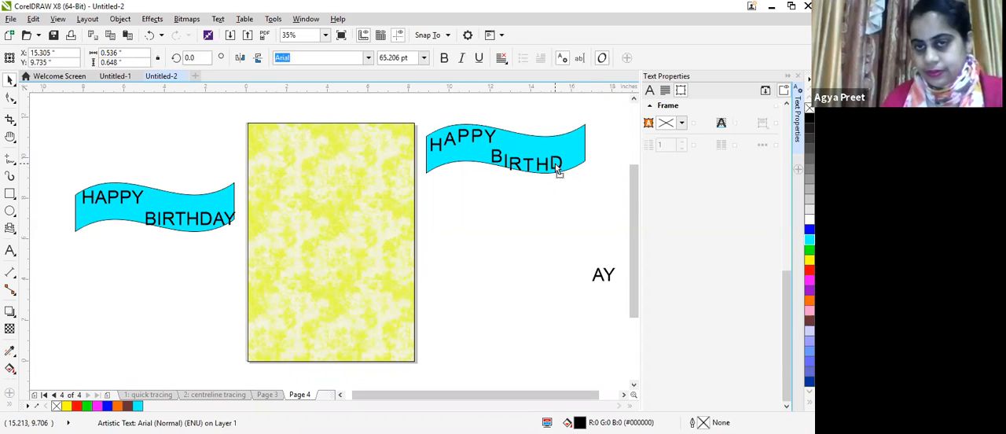
drag(598, 279, 572, 166)
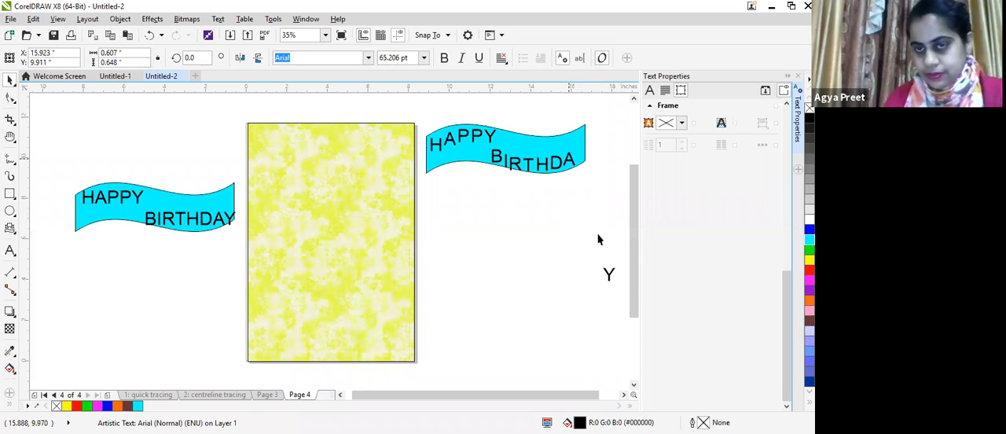
drag(608, 280, 580, 167)
click(587, 260)
click(8, 99)
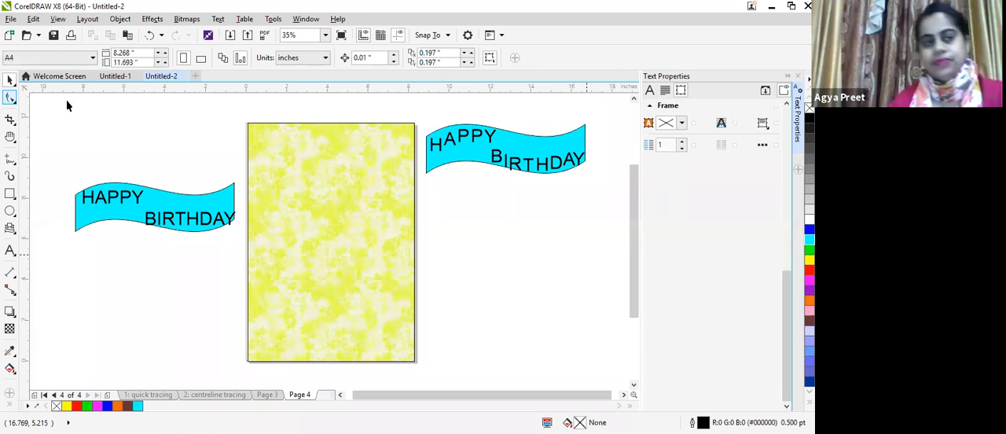
Step: Shift the letters B and I slightly to even out the spacing at the start of BIRTHDAY
click(494, 163)
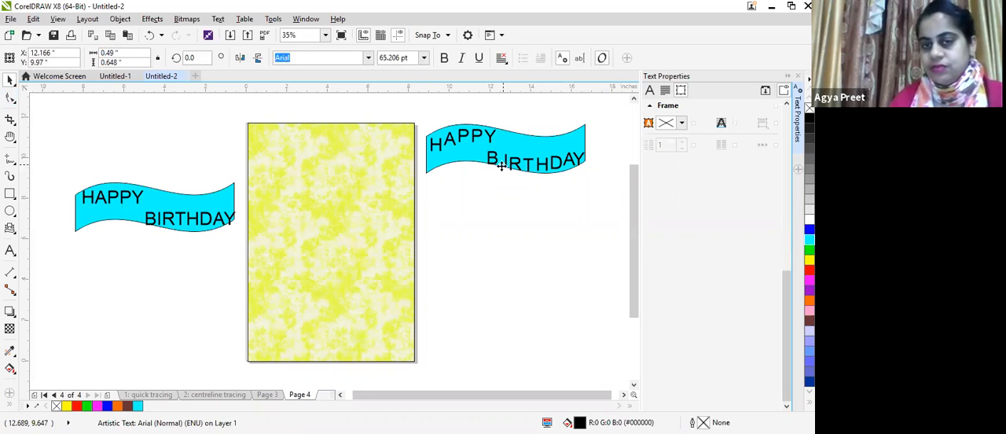
click(505, 167)
click(508, 165)
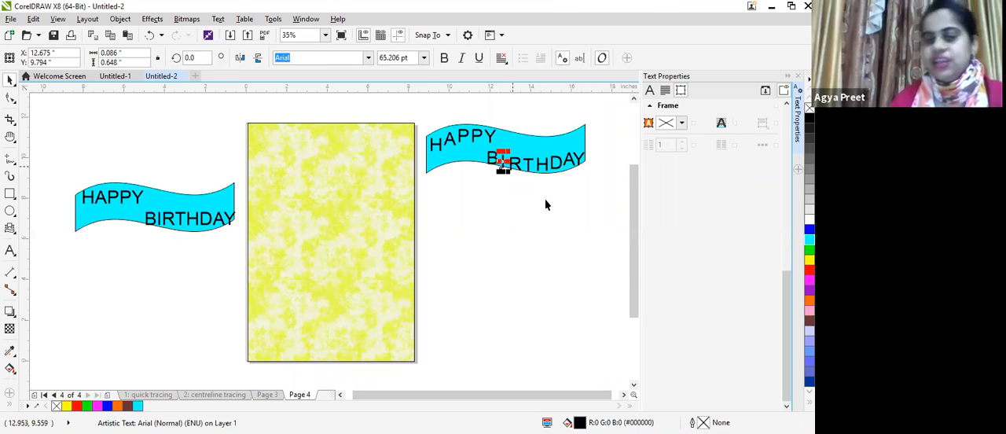
click(605, 197)
Step: Group the banner with the curved lettering together with all its separate letters
click(10, 84)
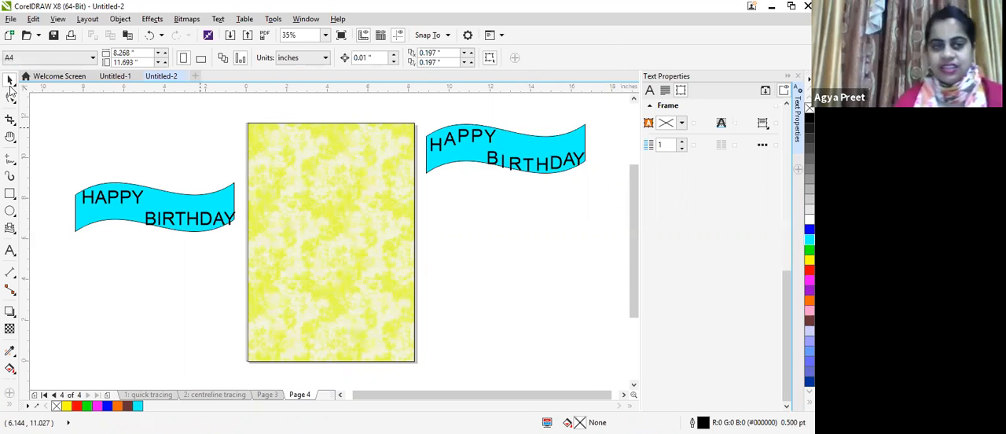
drag(423, 112, 500, 206)
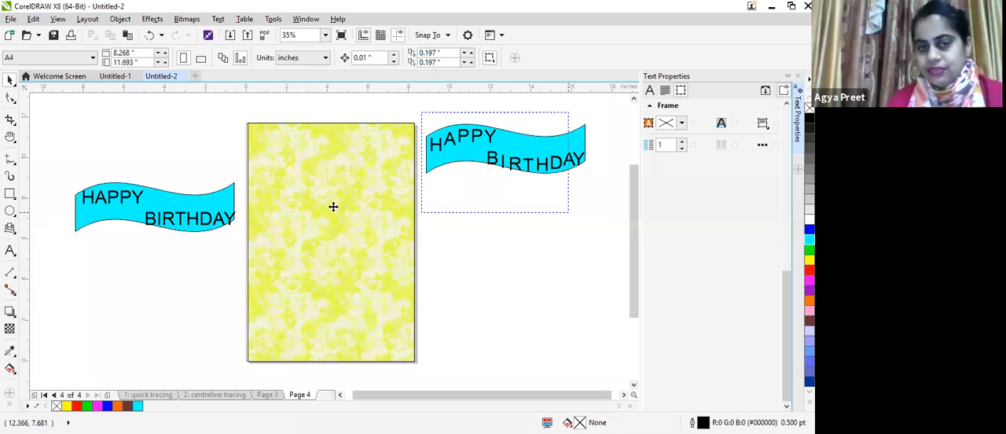
drag(516, 146, 341, 205)
drag(334, 207, 511, 167)
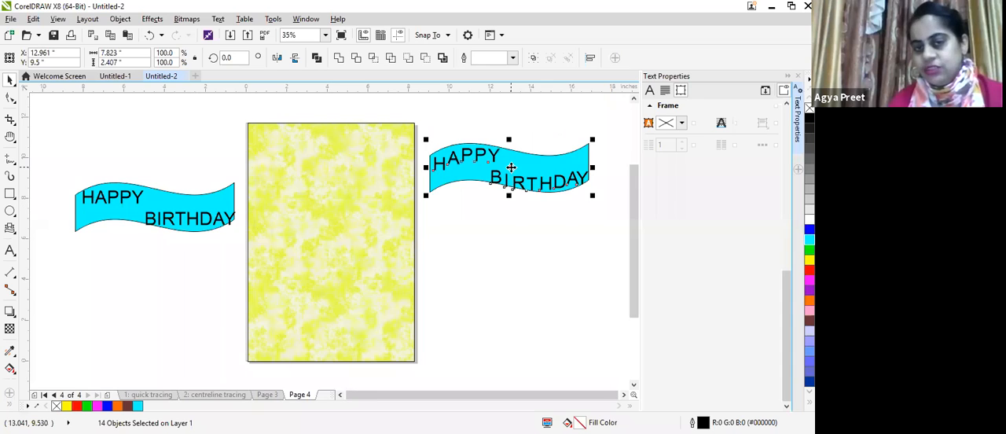
right_click(511, 167)
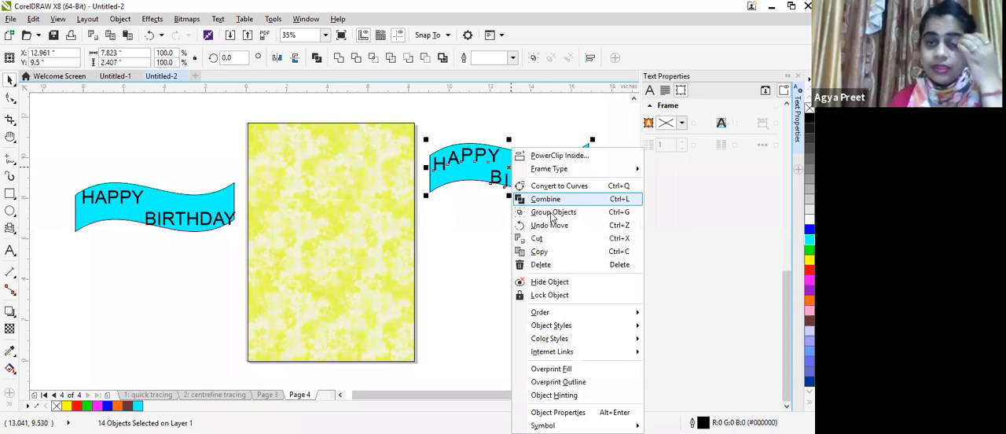
click(553, 212)
Step: Place the grouped banner across the textured page, slightly above its middle, within the page width
drag(511, 169, 335, 222)
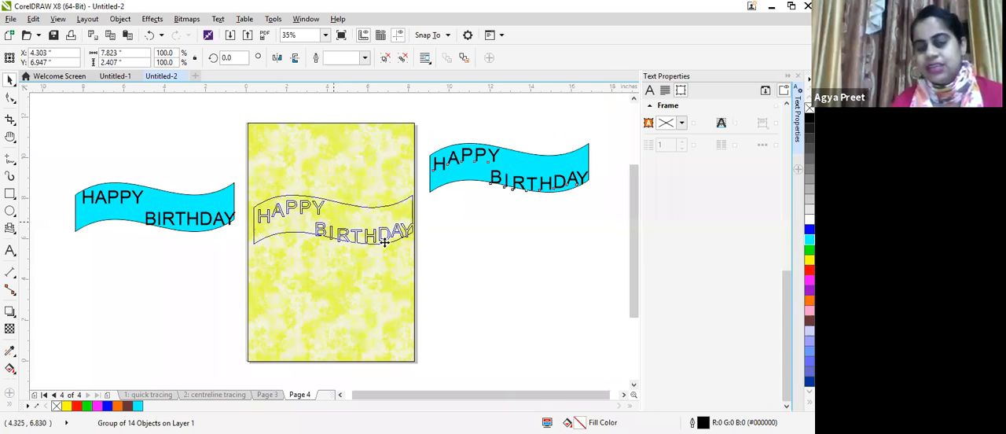
drag(335, 222, 331, 215)
click(490, 276)
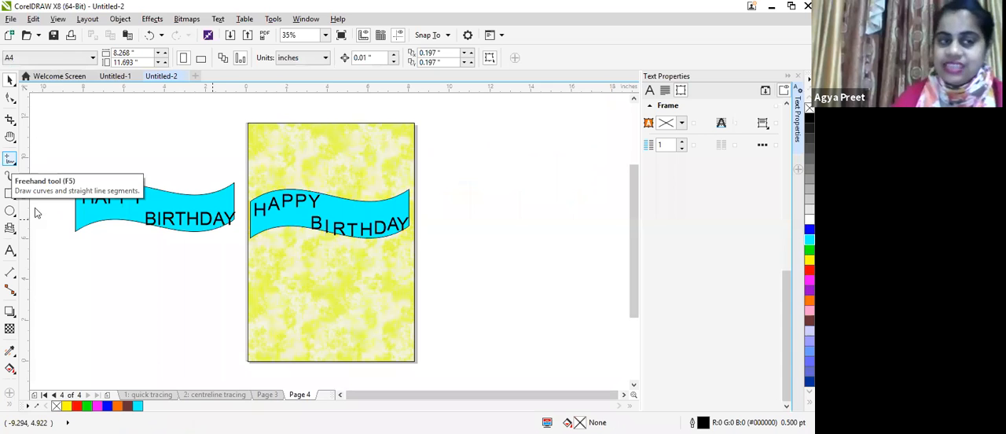
Step: Import the picture "WhatsApp Image 2020-04-06 at 13.02.06" from the Desktop and place it about 2 inches wide over the page's banner
drag(357, 79, 353, 187)
click(196, 134)
click(302, 270)
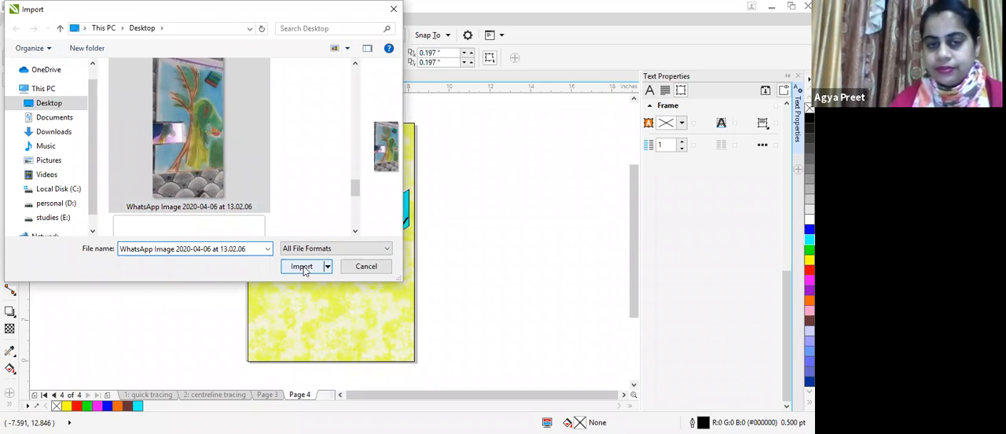
click(302, 267)
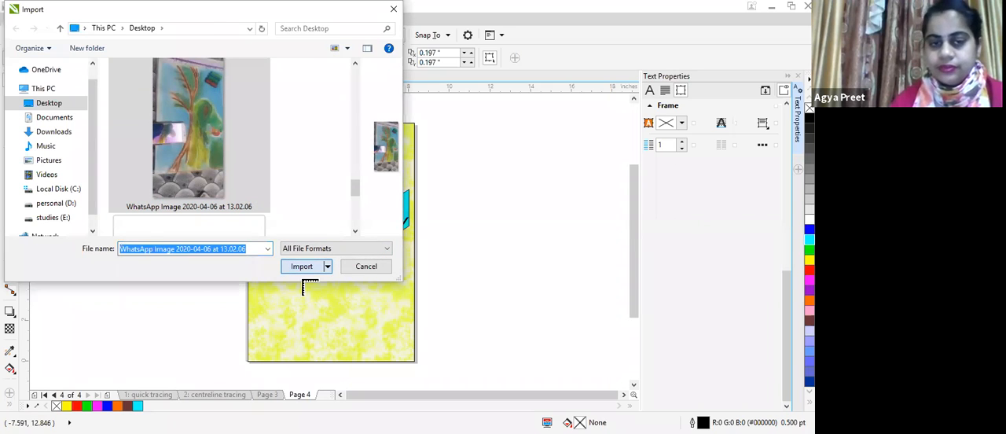
drag(259, 142, 356, 210)
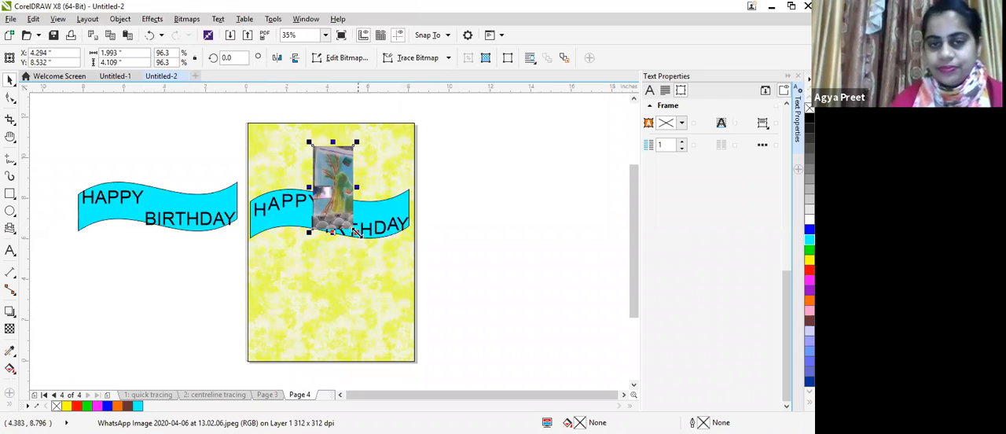
Step: Move the imported picture off the page to its right and rotate it by about 87.6 degrees
click(339, 188)
drag(341, 198, 541, 248)
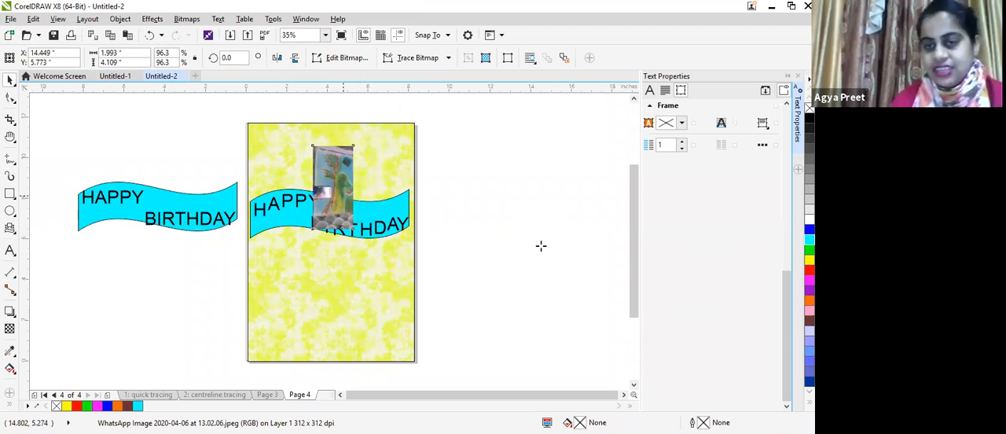
drag(564, 290, 567, 235)
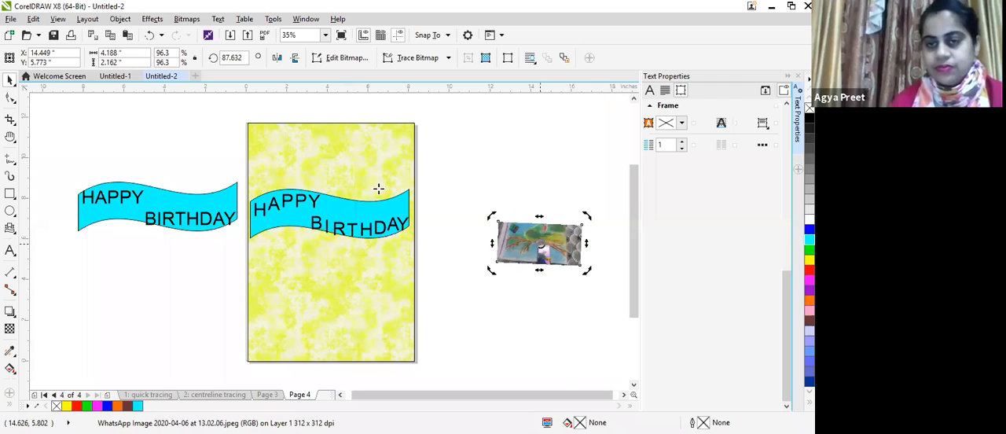
click(563, 324)
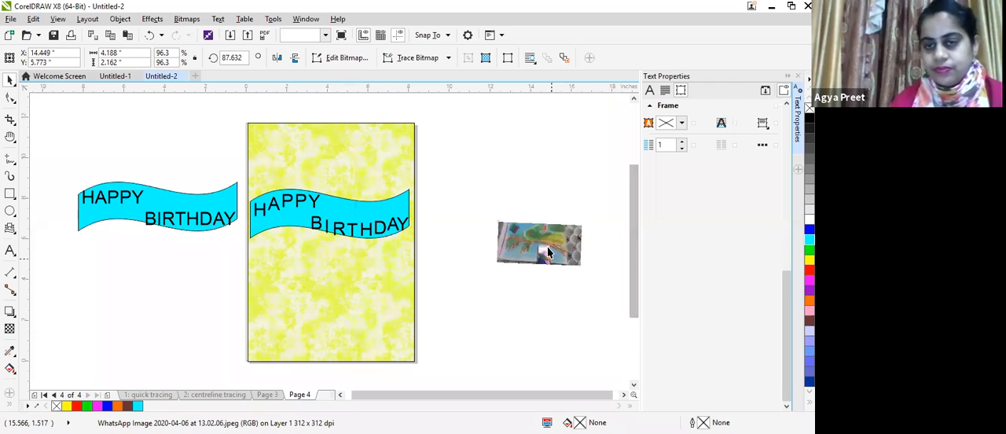
Step: Move the rotated picture onto the page, centred just above the HAPPY BIRTHDAY banner
drag(548, 250, 318, 174)
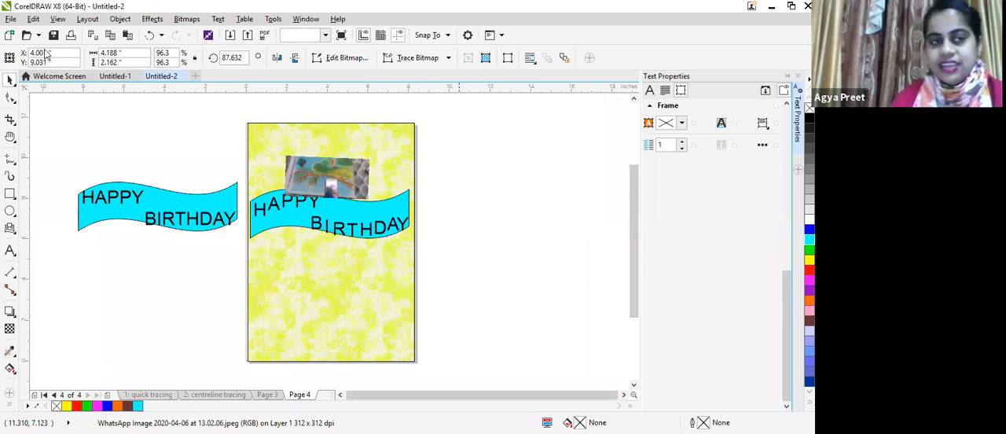
key(Escape)
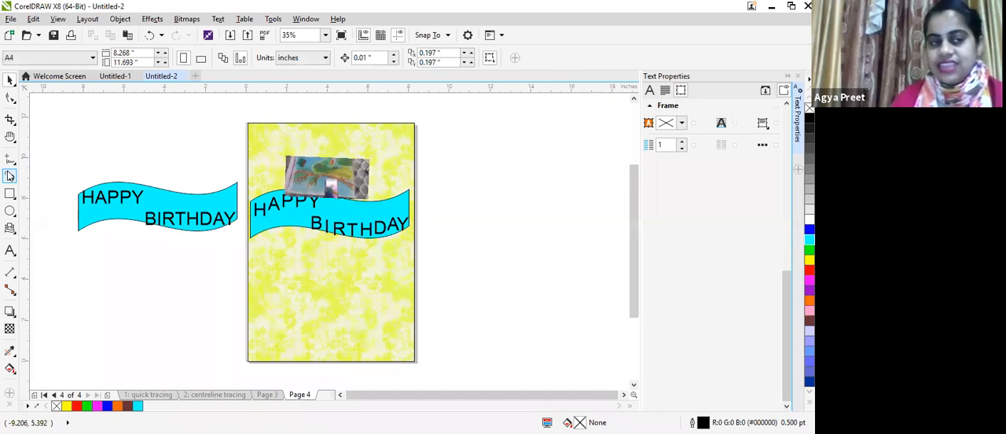
Step: Spray Stars strokes with the Artistic Media tool along all four edges of the page as a border
click(10, 177)
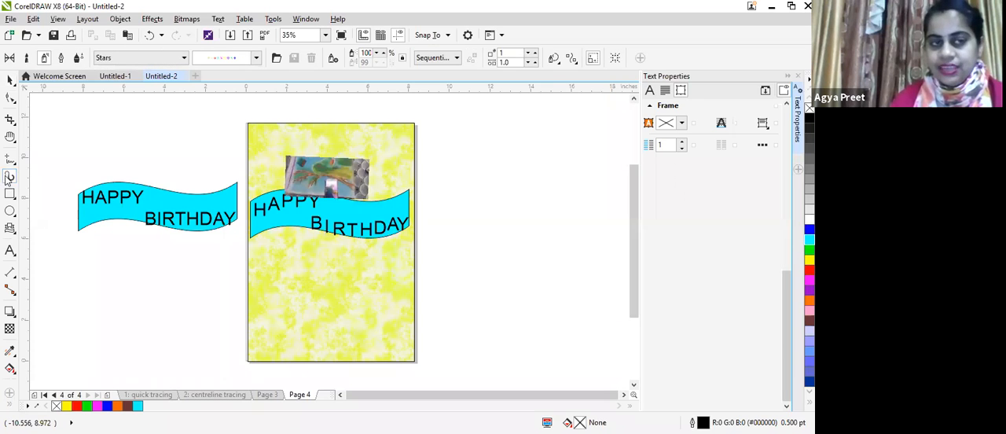
mouse_move(255, 249)
mouse_down()
mouse_move(260, 359)
mouse_move(277, 346)
mouse_move(259, 356)
mouse_up()
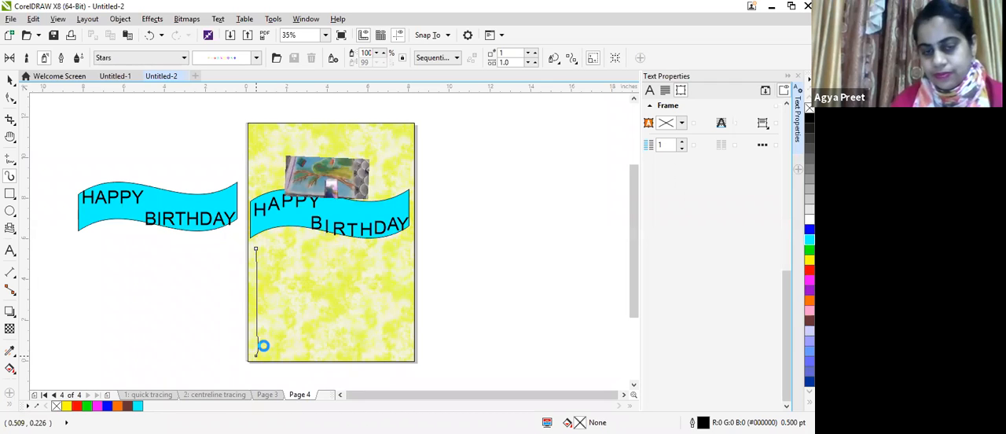
drag(364, 360, 415, 352)
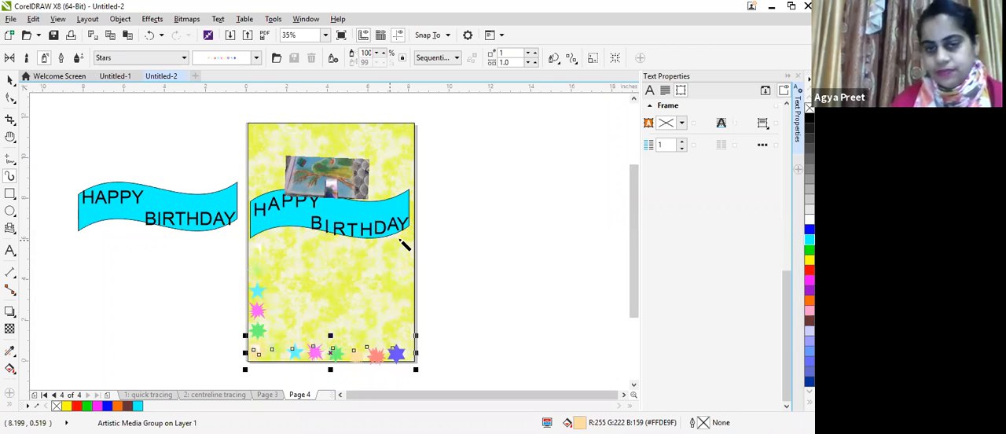
drag(409, 142, 412, 342)
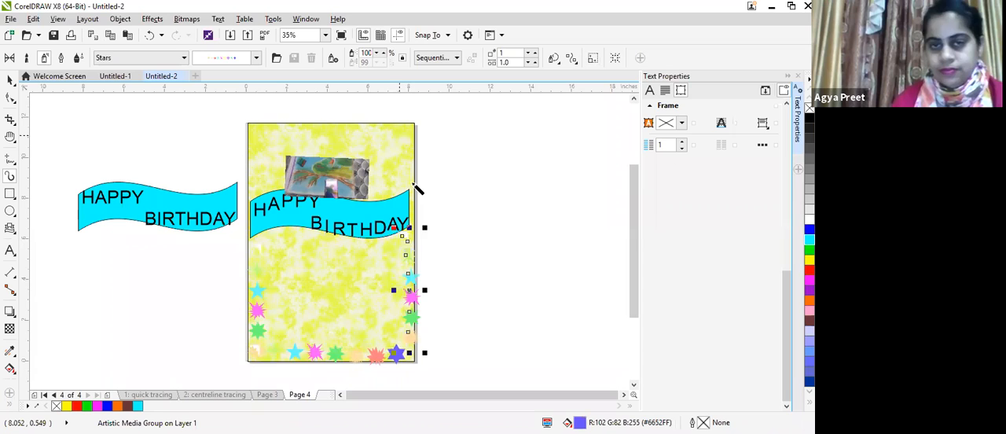
drag(383, 135, 268, 138)
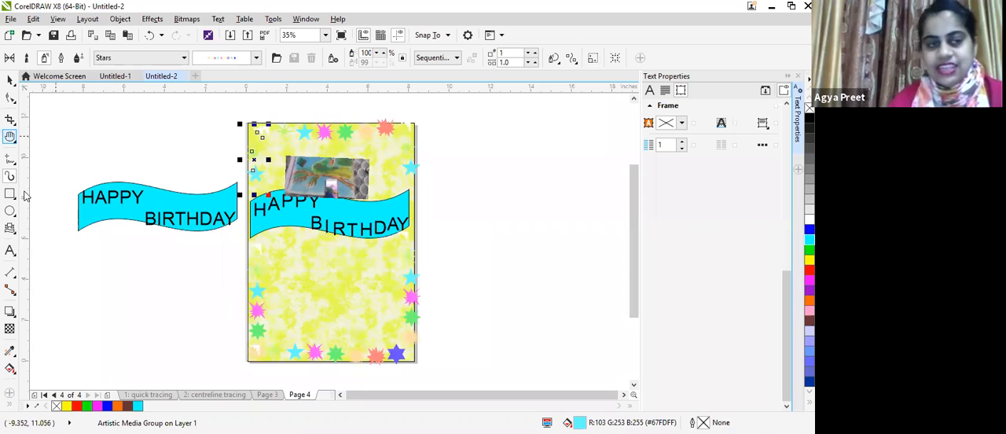
Step: Spray a few more stars across the middle of the page's lower half, below the banner
click(10, 250)
click(11, 159)
click(10, 177)
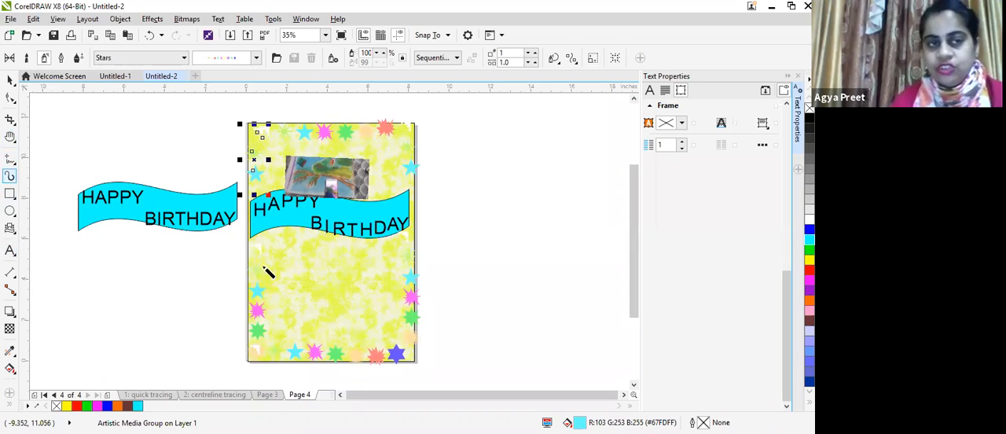
mouse_move(284, 298)
mouse_down()
mouse_move(319, 257)
mouse_move(383, 299)
mouse_up()
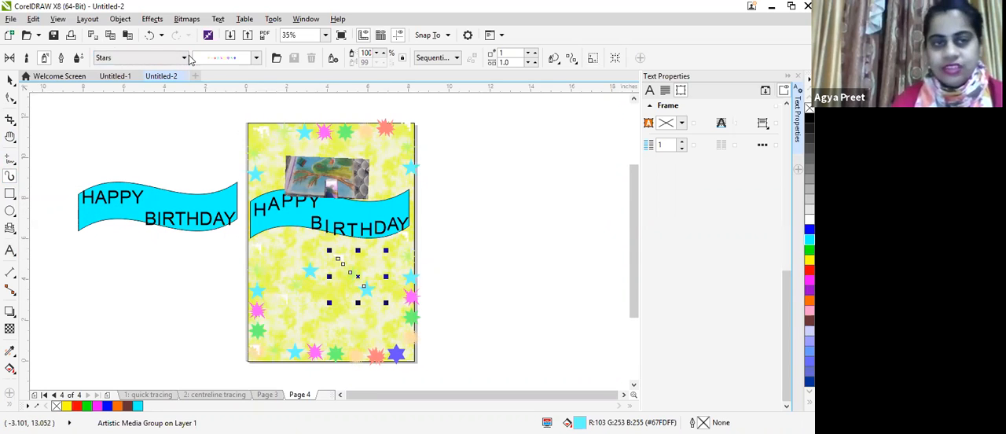
Step: Switch the sprayer to the Food category's wrapped candies and spray them across the page's lower half
click(132, 88)
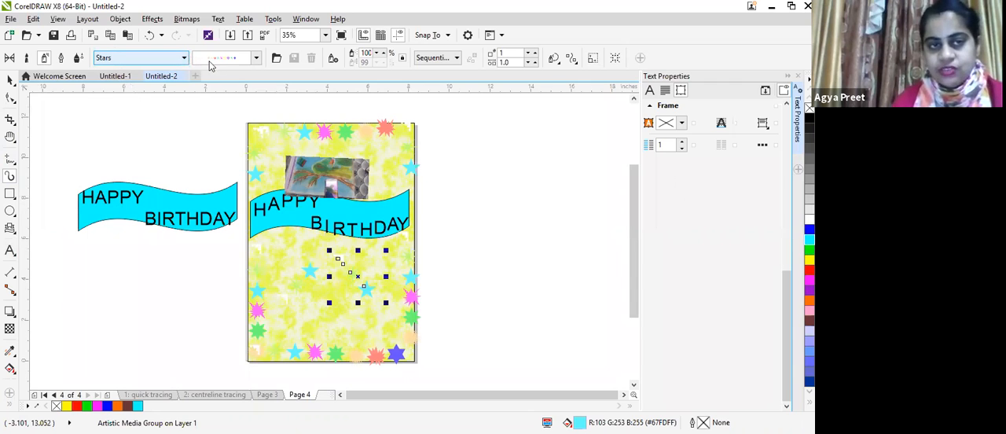
click(256, 58)
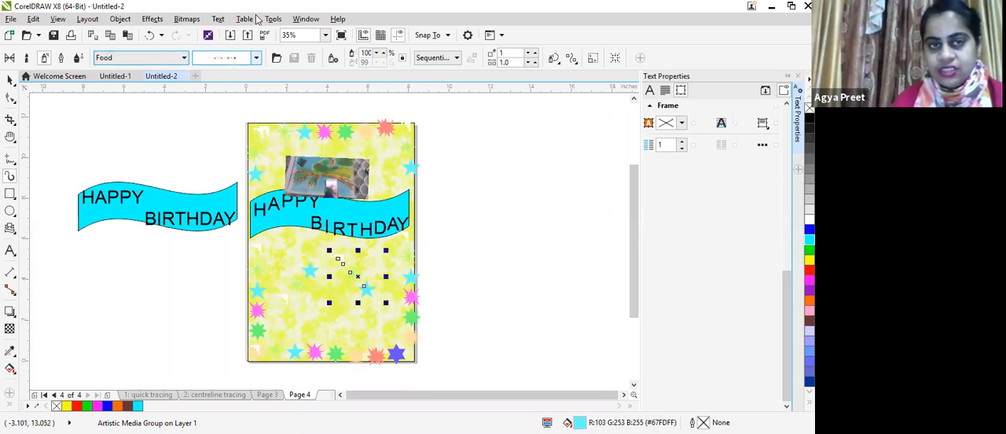
click(284, 45)
click(261, 11)
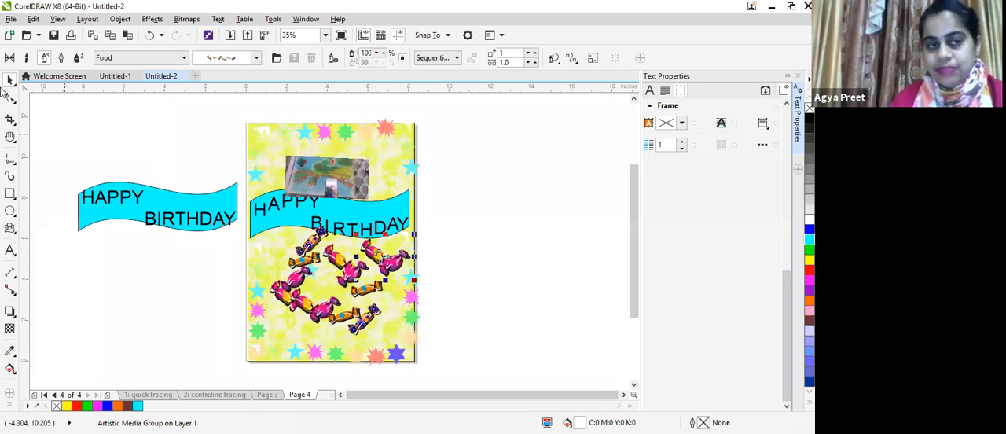
Step: Enlarge the picture to about 5.8 by 4.1 inches and place it behind the HAPPY BIRTHDAY banner
click(9, 80)
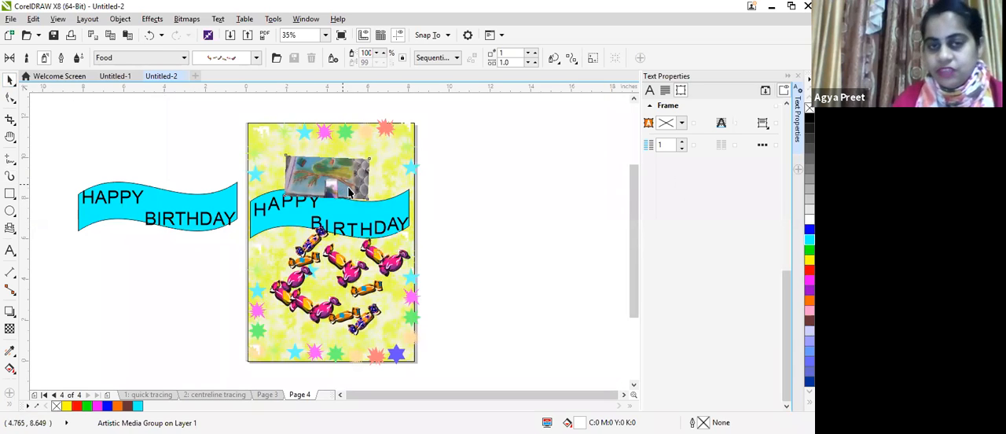
click(331, 185)
drag(337, 183, 330, 229)
click(331, 167)
drag(390, 181, 396, 184)
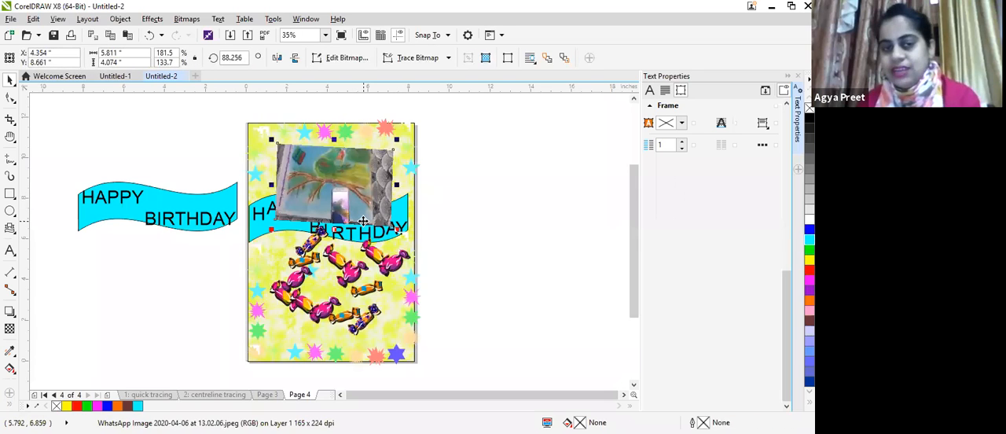
key(ctrl+Page_Down)
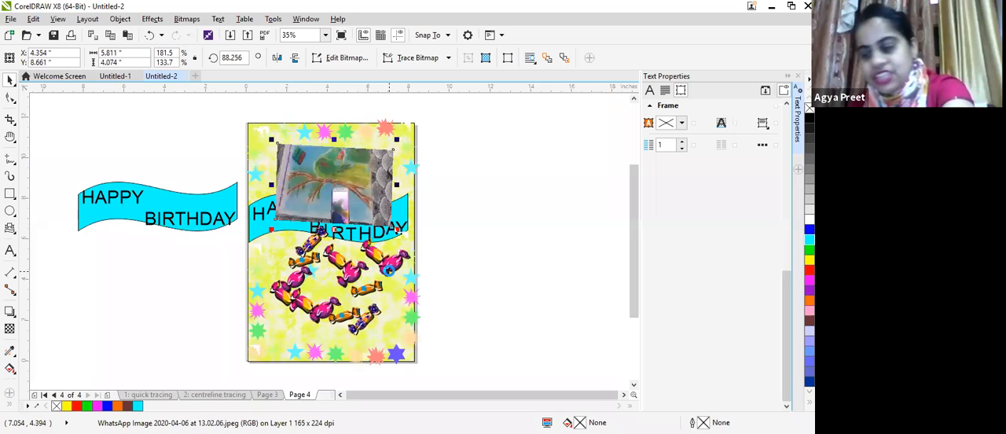
key(Escape)
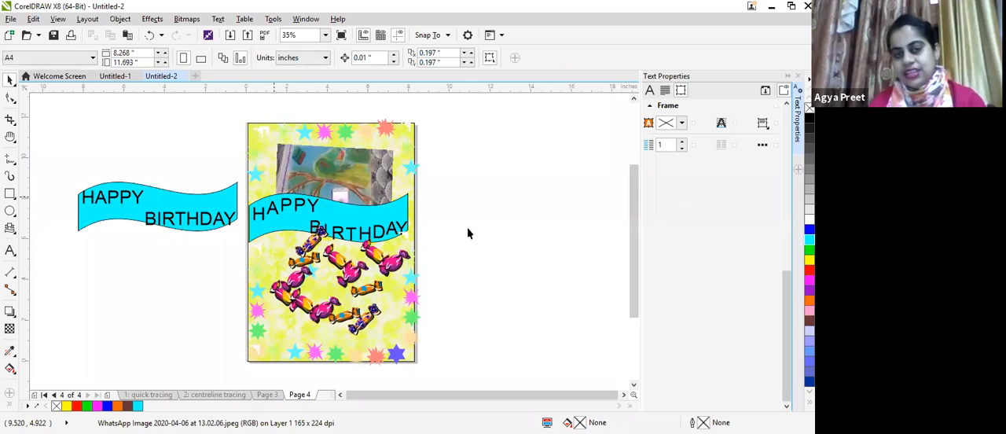
Step: Frame the page with a blue rectangle about 9 by 12.5 inches, placed behind all the artwork
click(10, 195)
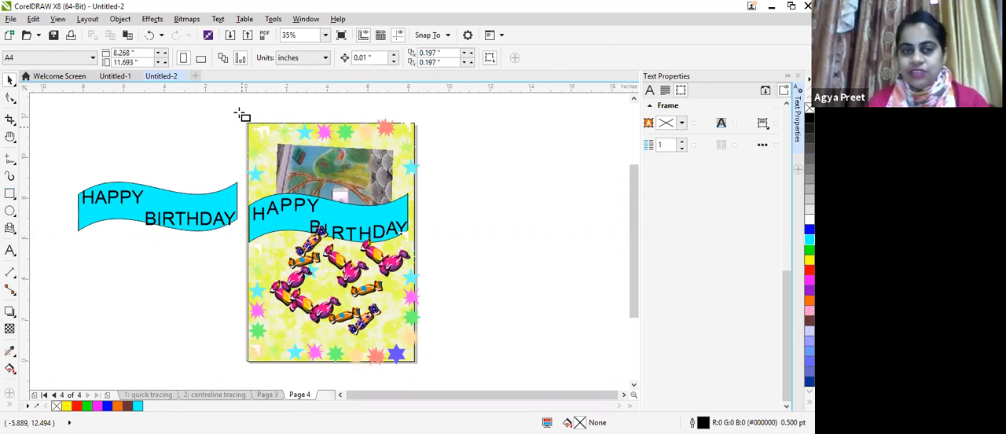
mouse_move(288, 207)
mouse_down()
mouse_move(427, 360)
mouse_move(425, 369)
mouse_up()
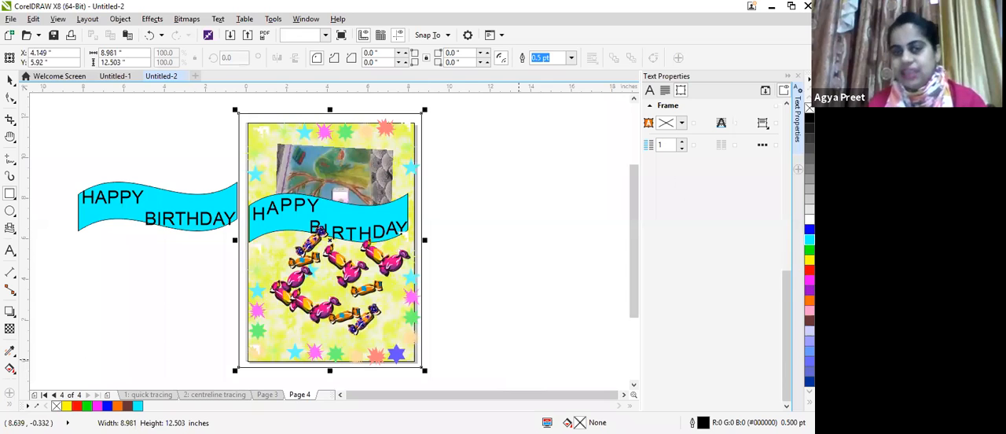
click(810, 230)
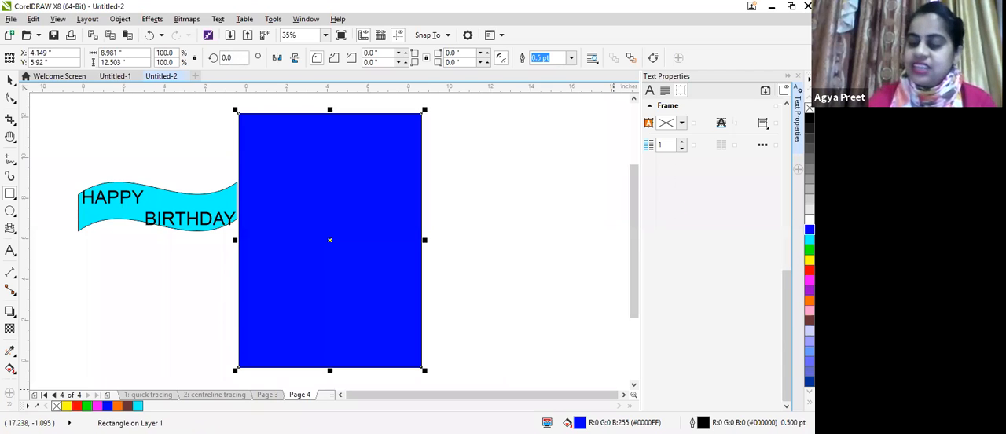
key(Escape)
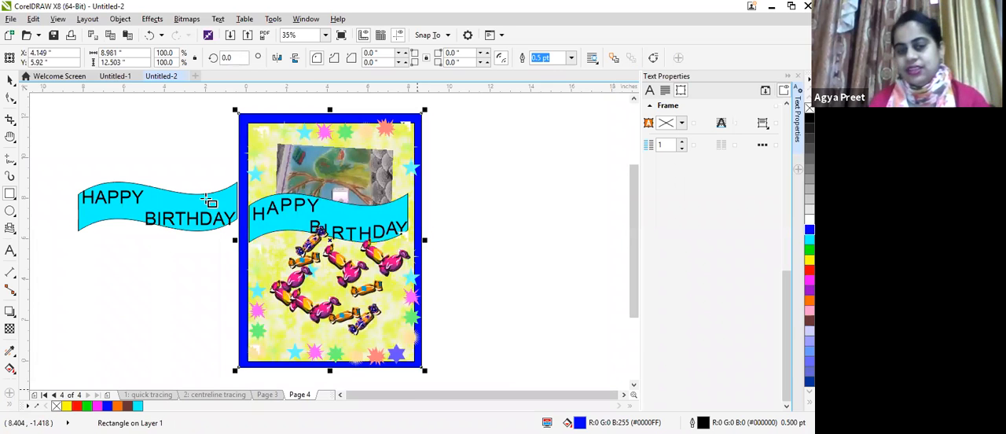
Step: Move the left-hand candy group down and left so it clears the banner's lettering
click(198, 223)
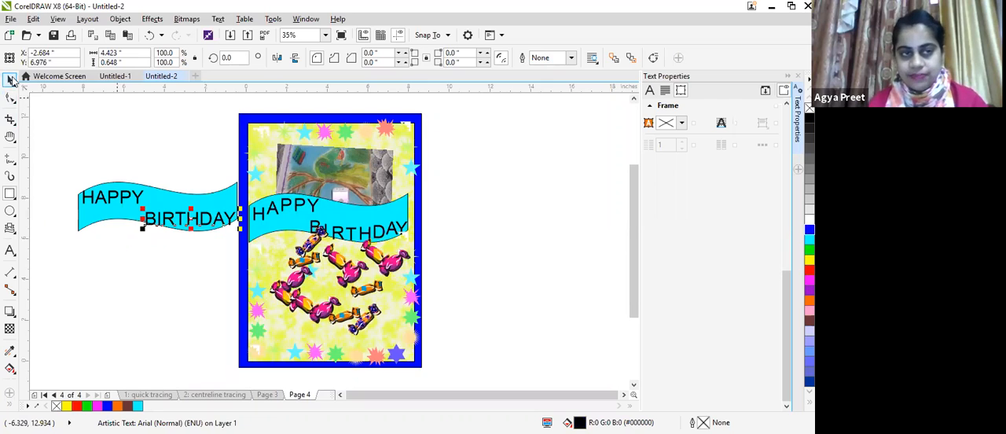
click(297, 275)
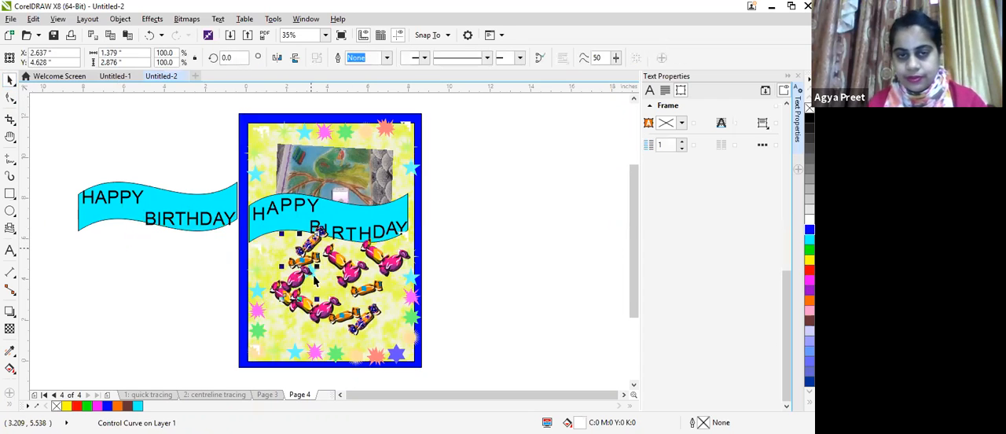
click(476, 296)
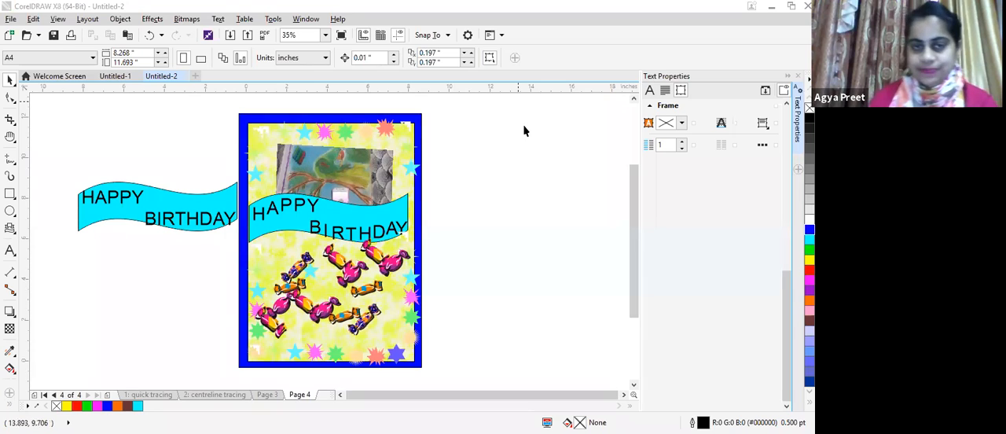
Step: Move the spare cyan banner shape beside the page up, clear of its HAPPY BIRTHDAY text
click(172, 210)
drag(176, 209, 211, 270)
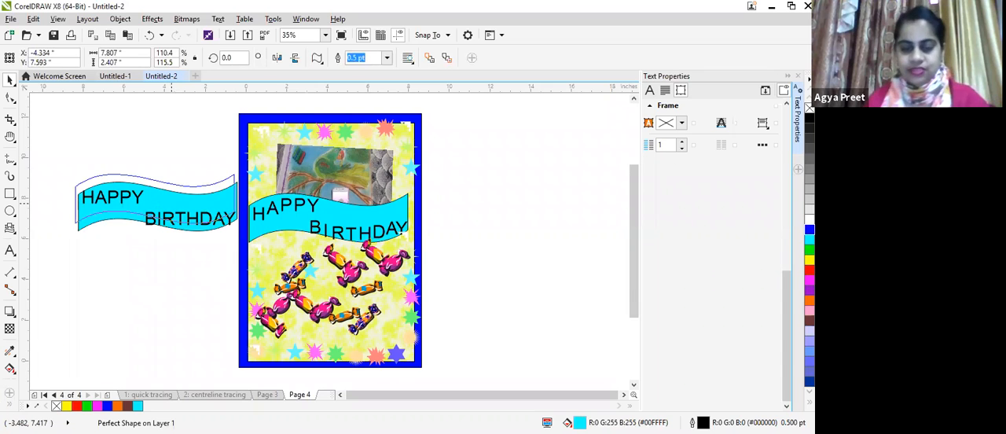
drag(171, 203, 156, 146)
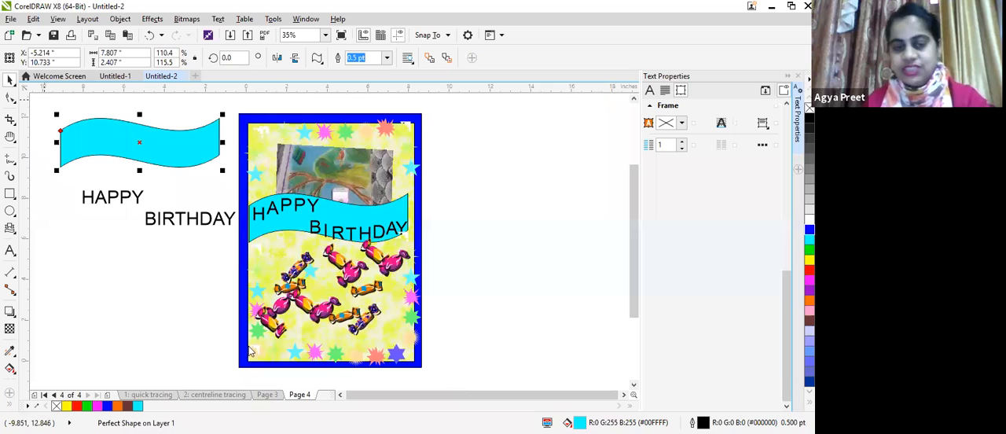
click(524, 341)
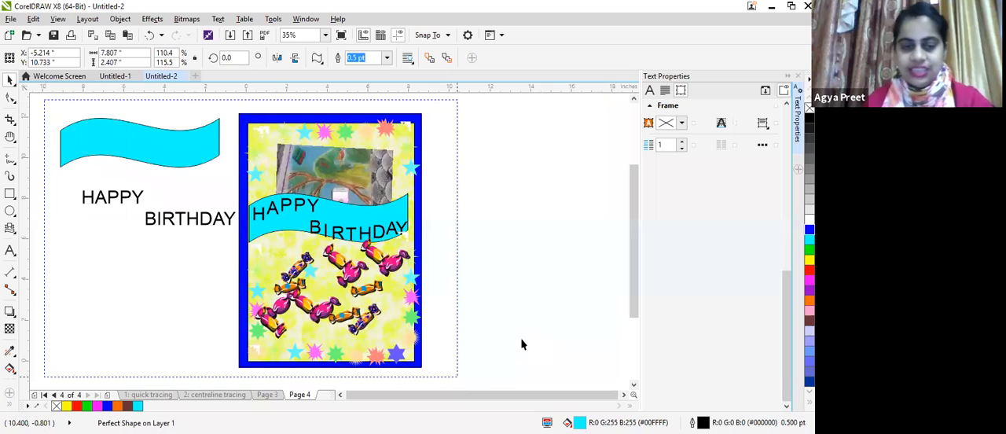
Step: Rename page 4 as INVITATION CARD
right_click(304, 395)
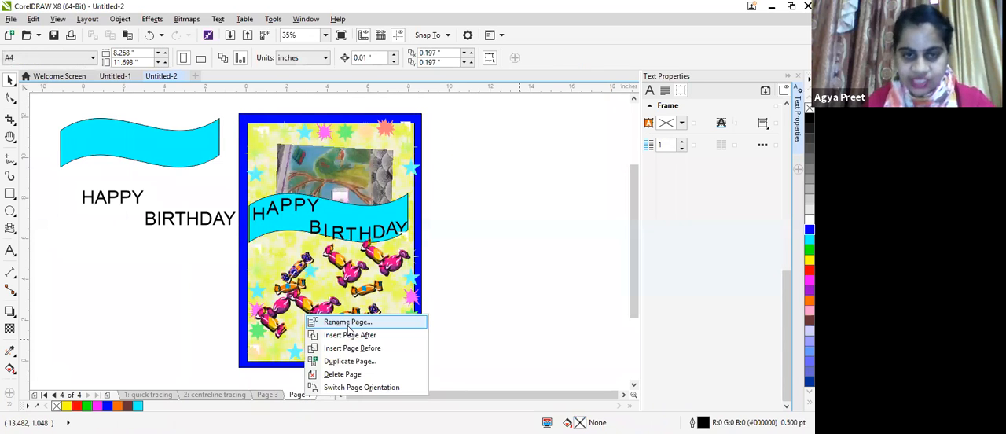
click(346, 321)
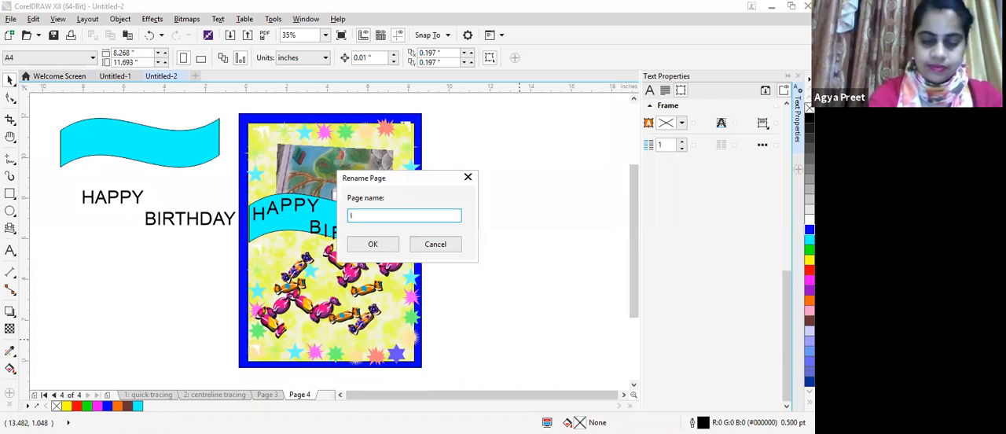
text(INVITATION CARD)
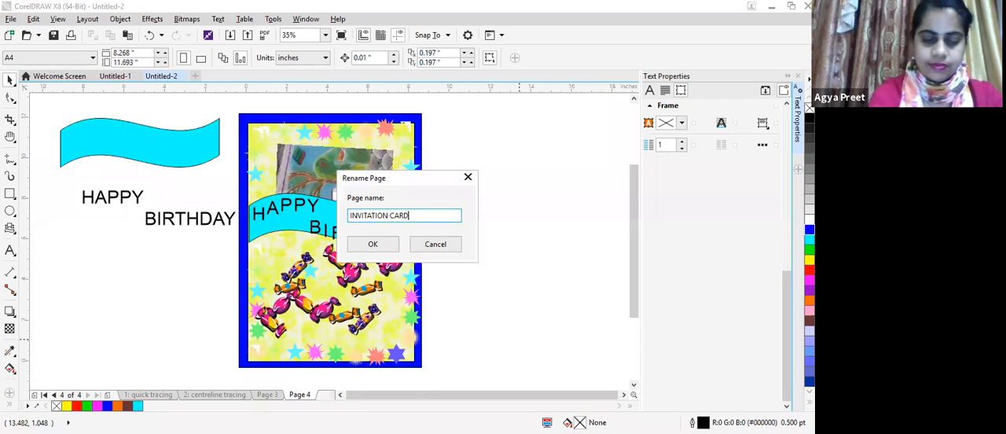
click(385, 250)
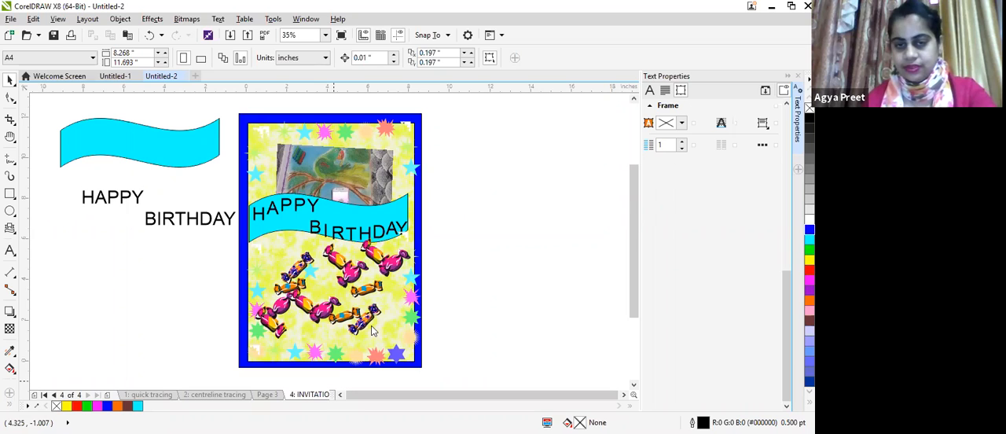
Step: Add a landscape A4 page after the invitation card and delete the leftover cyan banner shape and HAPPY text
right_click(327, 394)
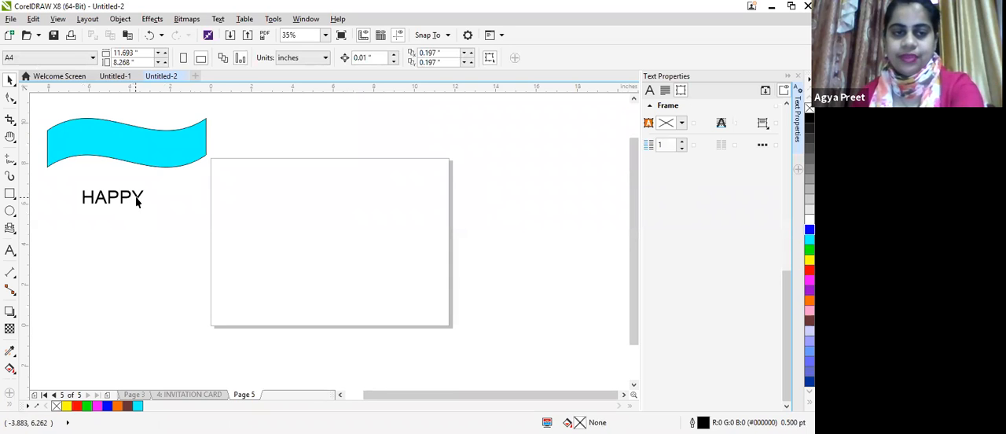
click(136, 202)
click(139, 154)
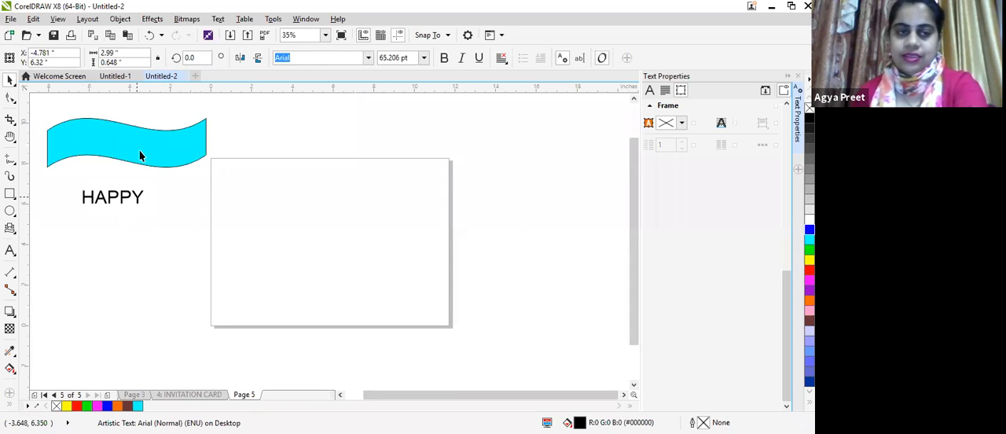
key(Delete)
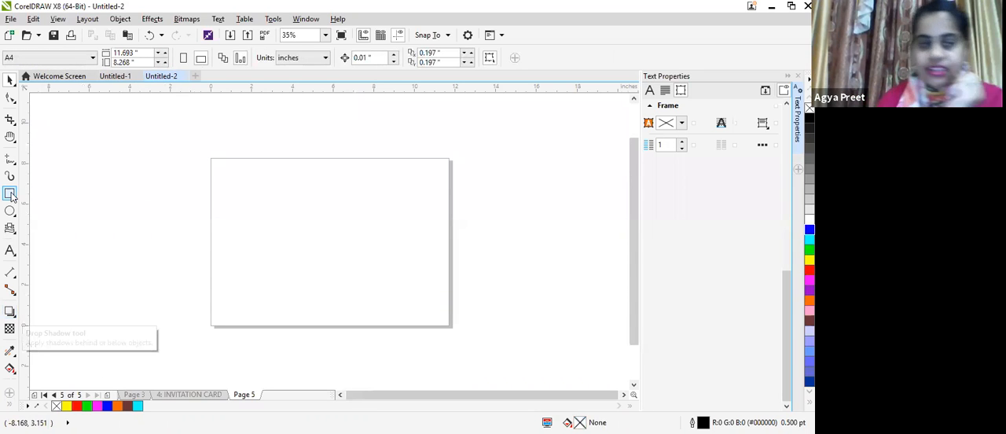
Step: Try the Rectangle tool with a thin rectangle about 5.75 by 0.47 inches near the page's upper edge
key(F6)
drag(259, 192, 380, 187)
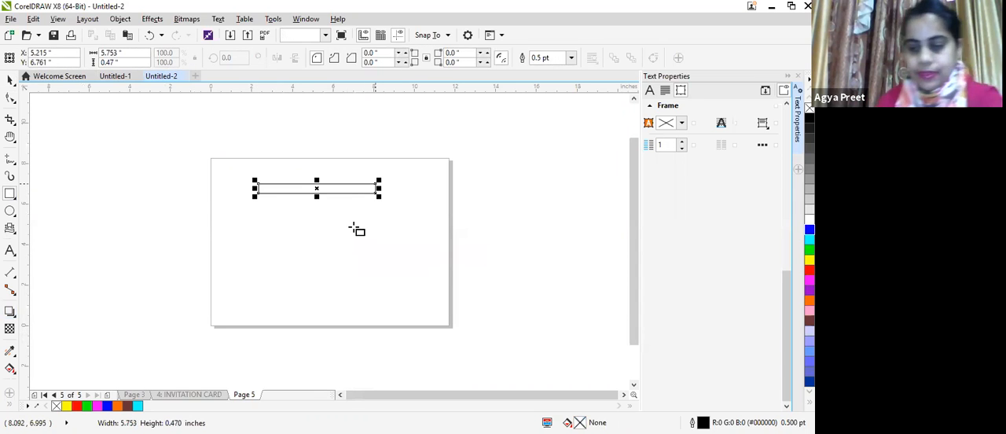
key(Delete)
Step: Sketch a skirt outline with the Freehand tool on the landscape page, with a waistline, two sides and a wavy hem
key(F5)
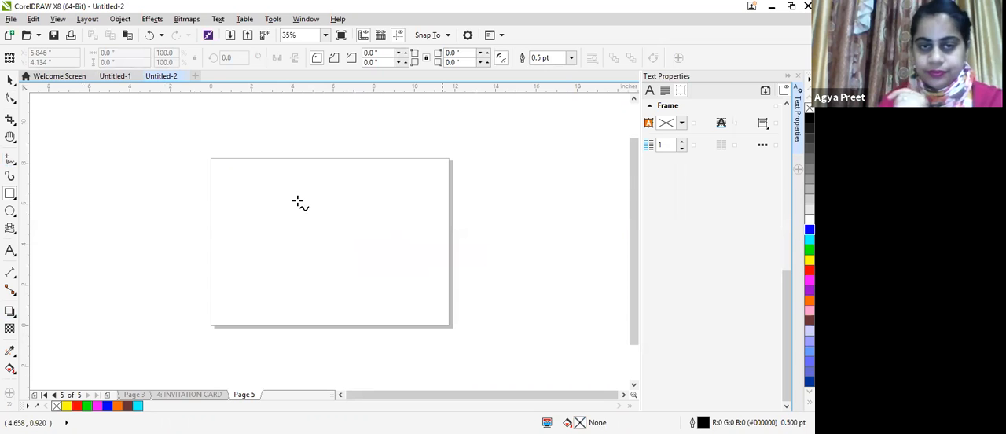
drag(288, 189, 378, 187)
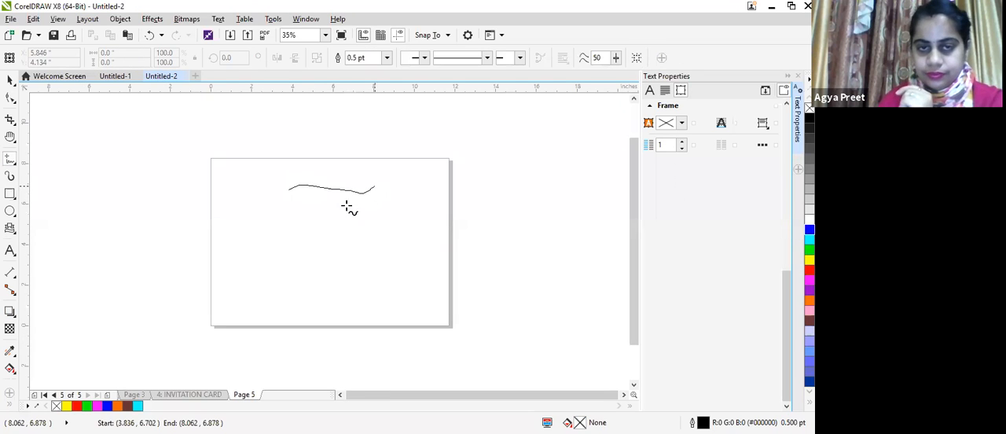
drag(286, 189, 275, 306)
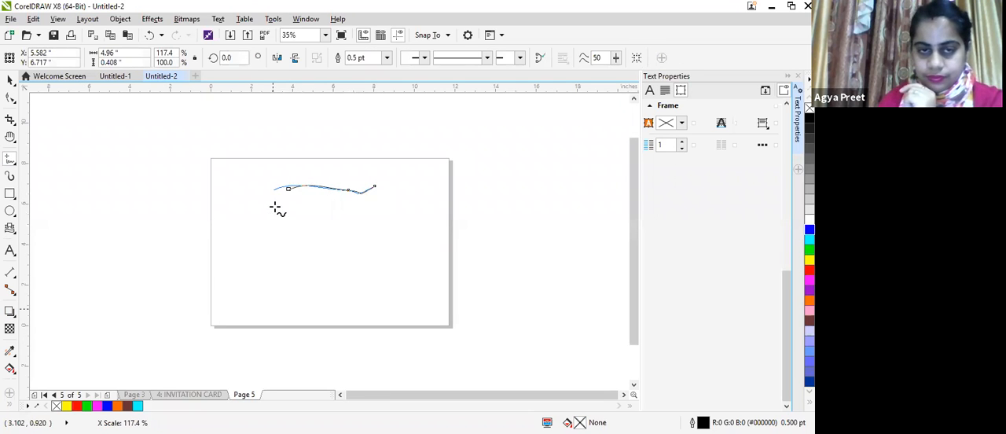
mouse_move(275, 190)
mouse_down()
mouse_move(260, 303)
mouse_move(288, 290)
mouse_move(337, 303)
mouse_move(378, 299)
mouse_move(383, 286)
mouse_move(411, 278)
mouse_up()
click(375, 187)
click(411, 279)
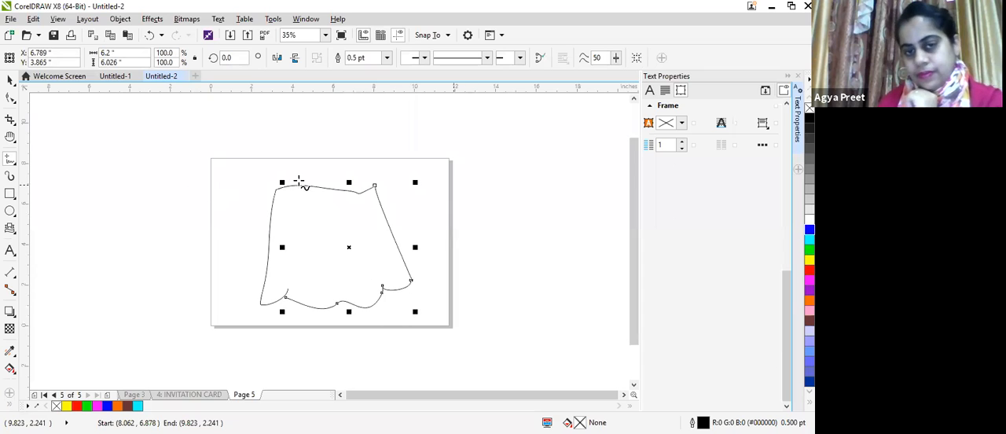
Step: Draw a freehand waistband about 4.93 by 1.25 inches along the skirt's upper edge
drag(276, 187, 281, 167)
mouse_move(339, 174)
mouse_down()
mouse_move(370, 169)
mouse_move(377, 190)
mouse_up()
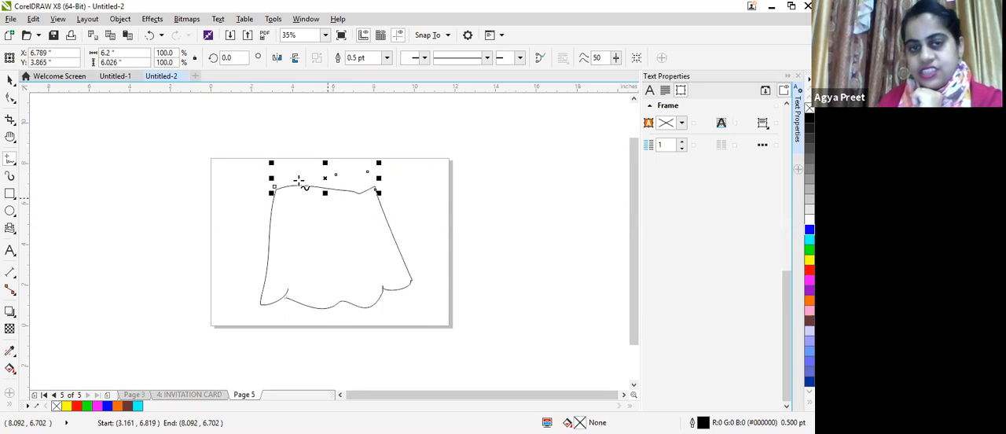
drag(274, 189, 377, 190)
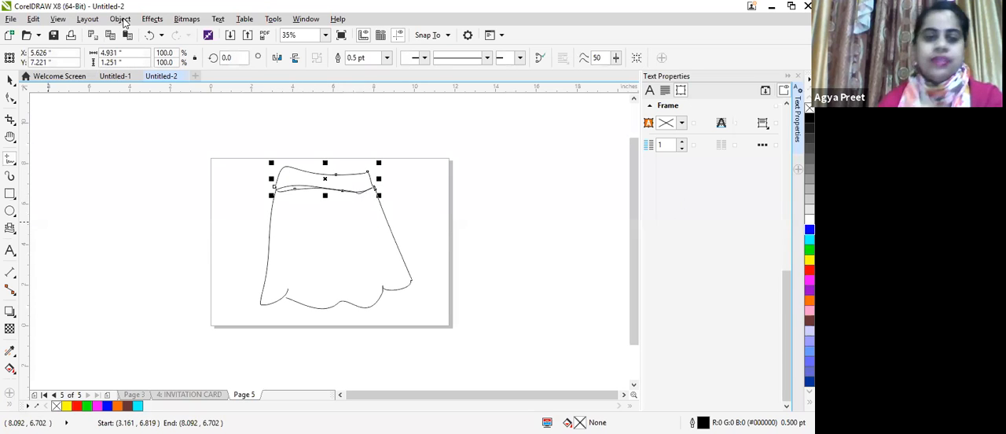
Step: Try to fill the skirt's side and hem curve with green and examine its nodes for gaps in the outline
click(9, 81)
click(333, 260)
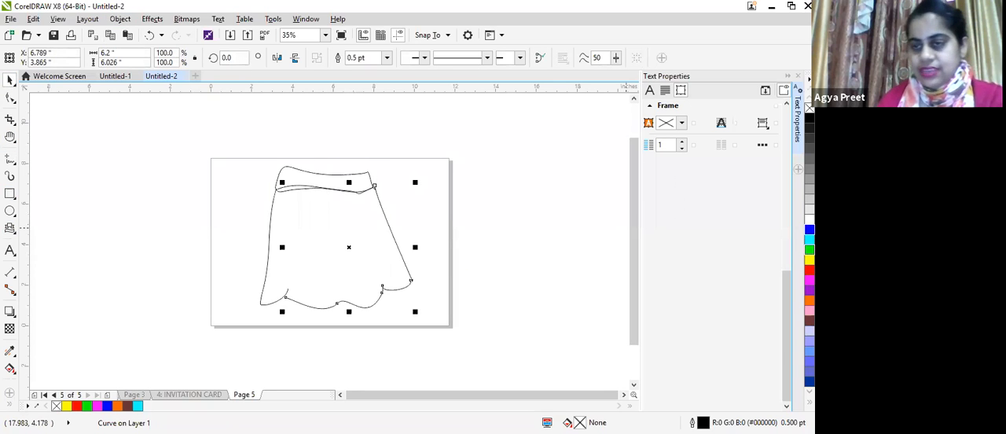
click(809, 250)
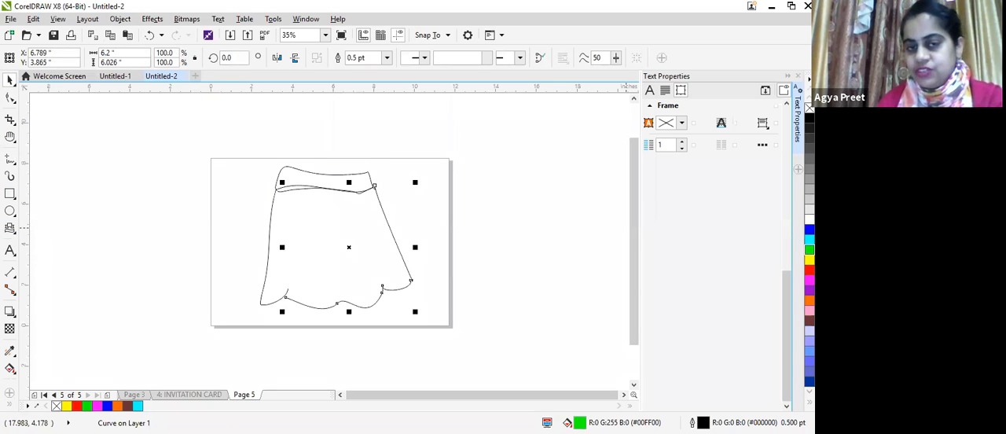
click(10, 98)
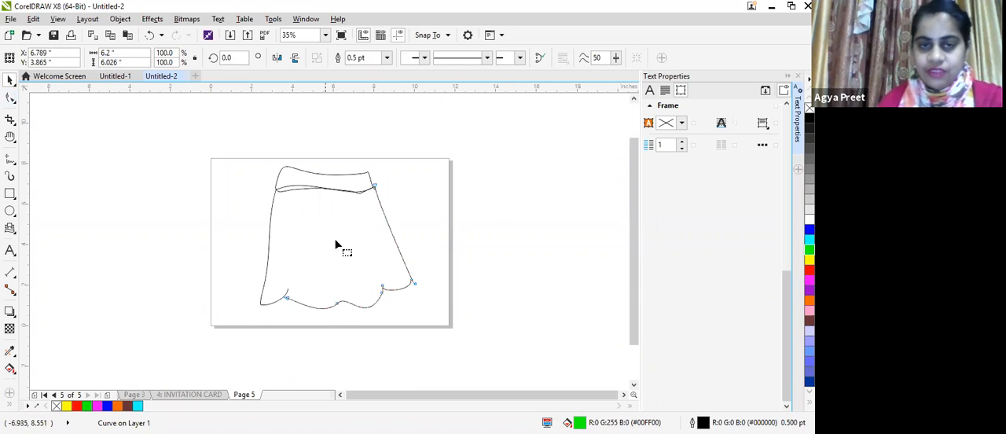
scroll(363, 235, up, 1)
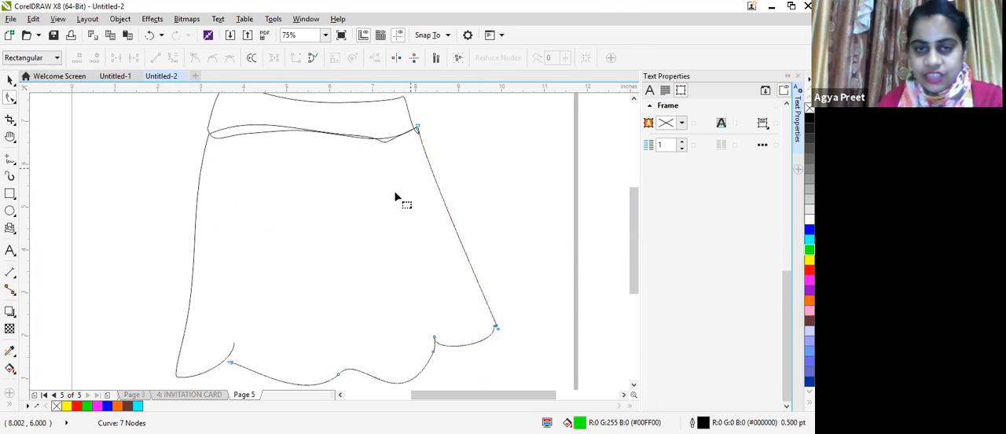
Step: Move both skirt curves slightly down, clear of the waistband
click(9, 80)
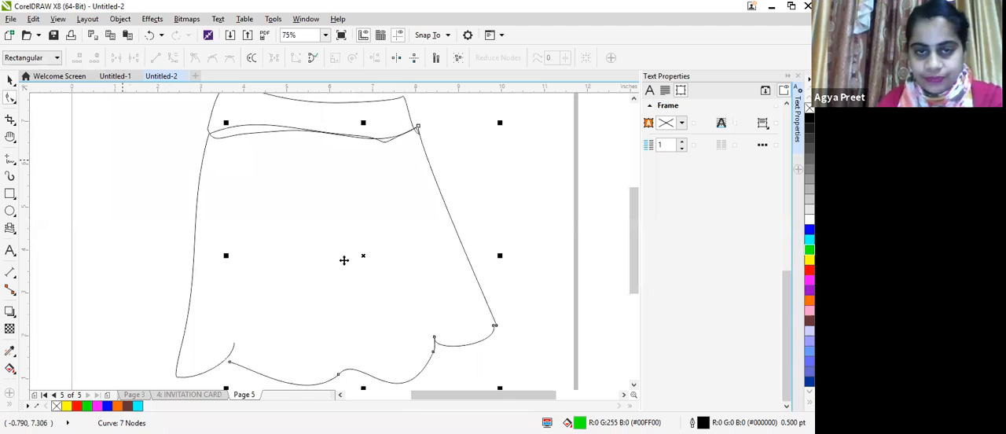
drag(344, 261, 340, 291)
drag(199, 242, 200, 272)
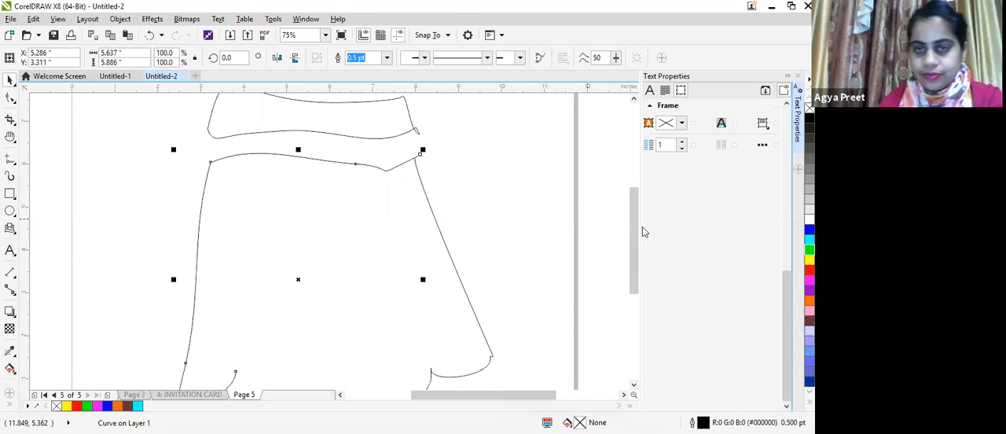
Step: Try to close the skirt outline by moving the curve's end nodes onto the waistline end and the hem end
key(F10)
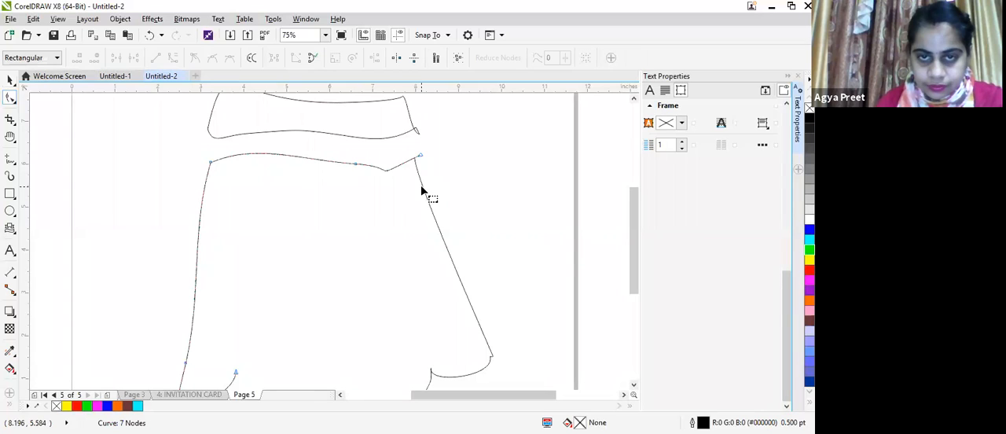
drag(417, 162, 420, 162)
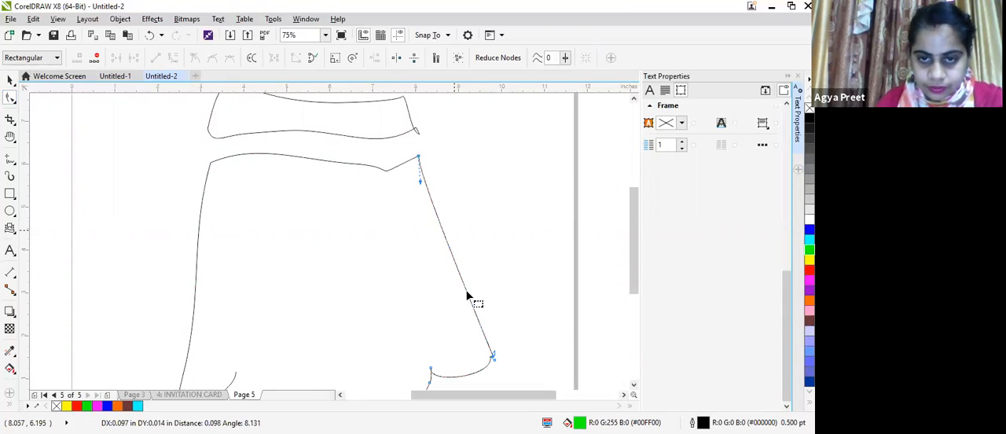
drag(629, 280, 624, 316)
drag(227, 290, 240, 272)
scroll(248, 278, down, 1)
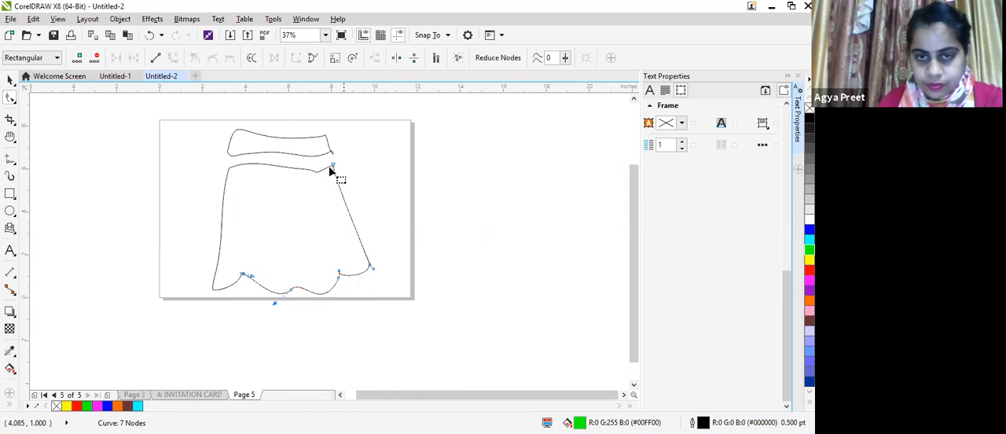
Step: Delete the skirt's side and hem curve and redraw the hem and side with freehand curves starting from the remaining outline
click(11, 161)
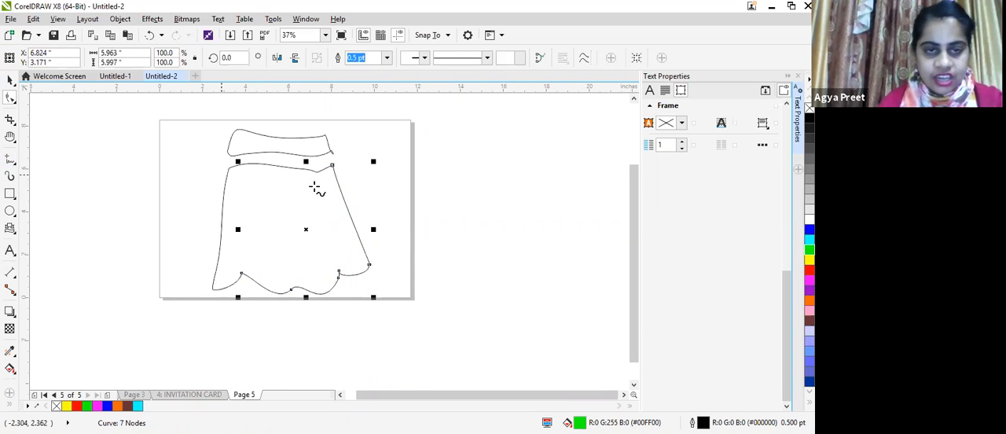
key(Delete)
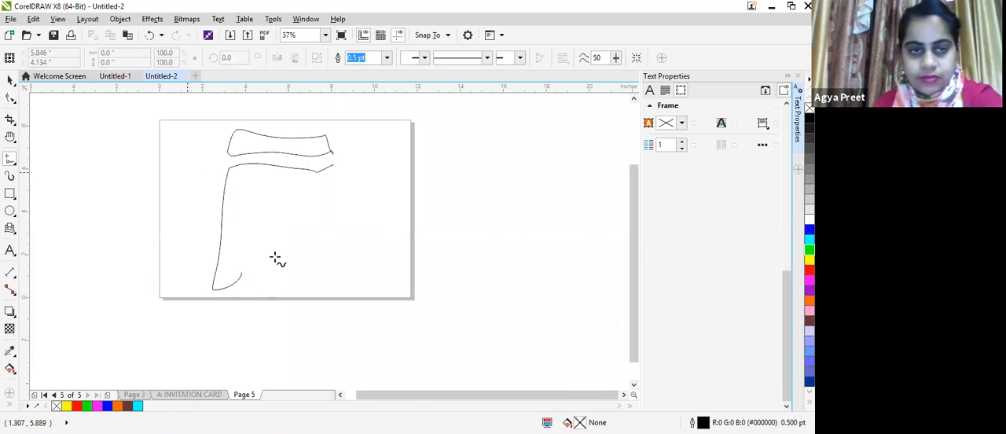
scroll(254, 280, up, 4)
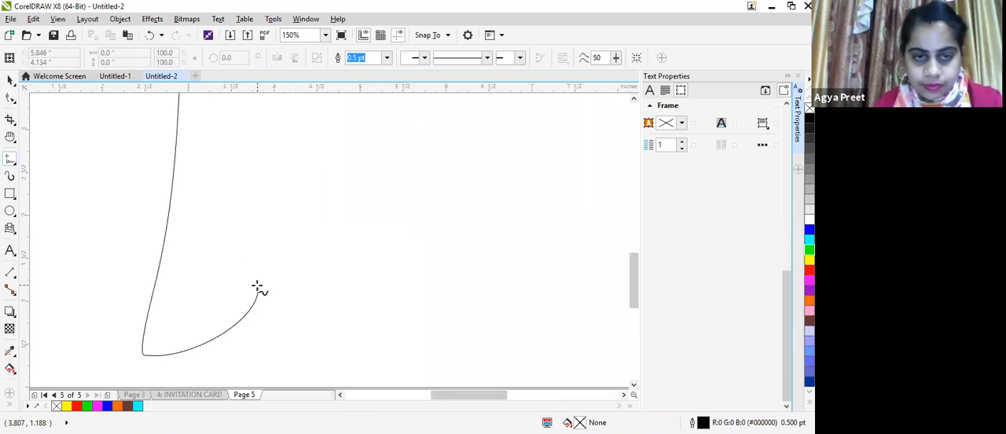
scroll(258, 289, up, 2)
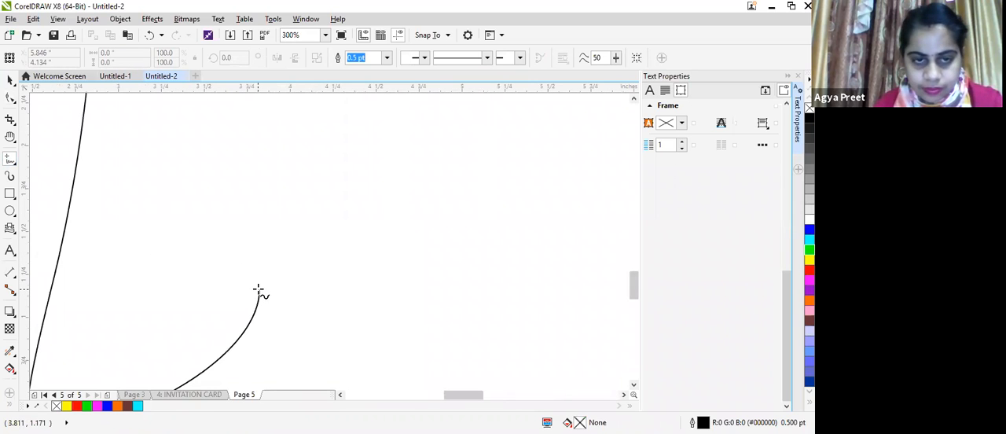
click(259, 291)
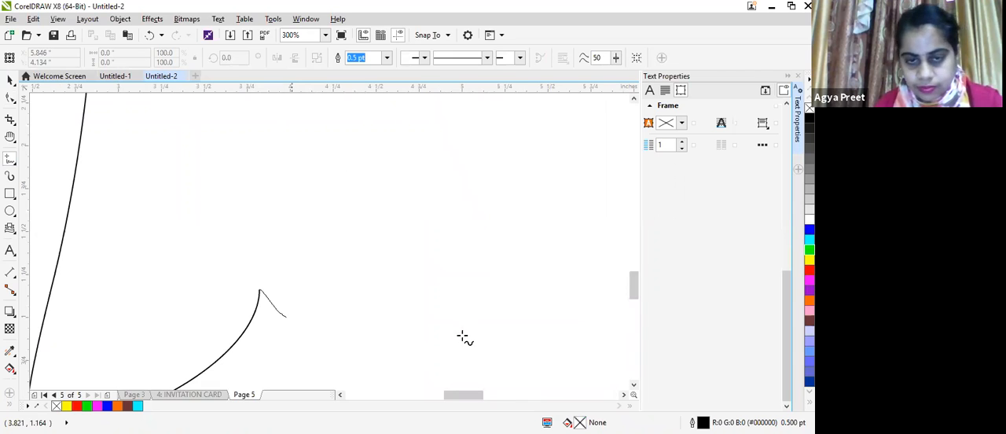
click(463, 336)
scroll(477, 255, down, 4)
scroll(473, 256, up, 2)
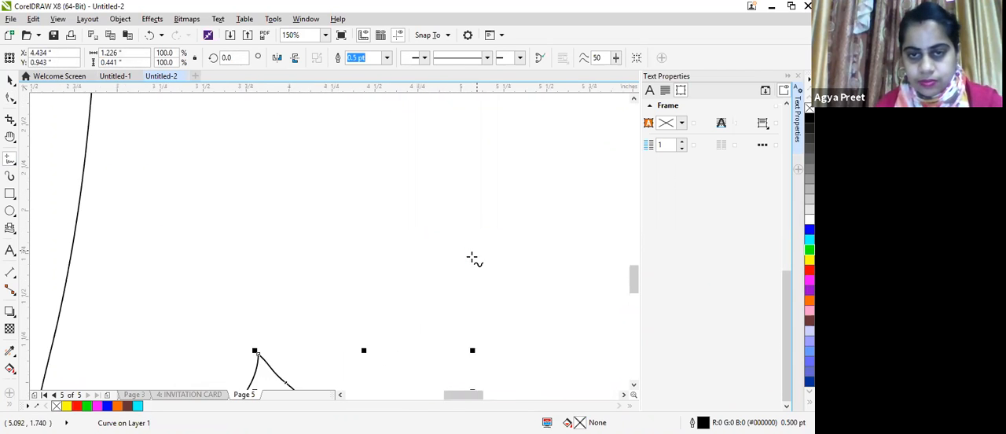
scroll(476, 280, down, 4)
mouse_move(466, 284)
mouse_down()
mouse_move(536, 289)
mouse_move(558, 276)
mouse_move(513, 175)
mouse_move(532, 170)
mouse_move(562, 267)
mouse_up()
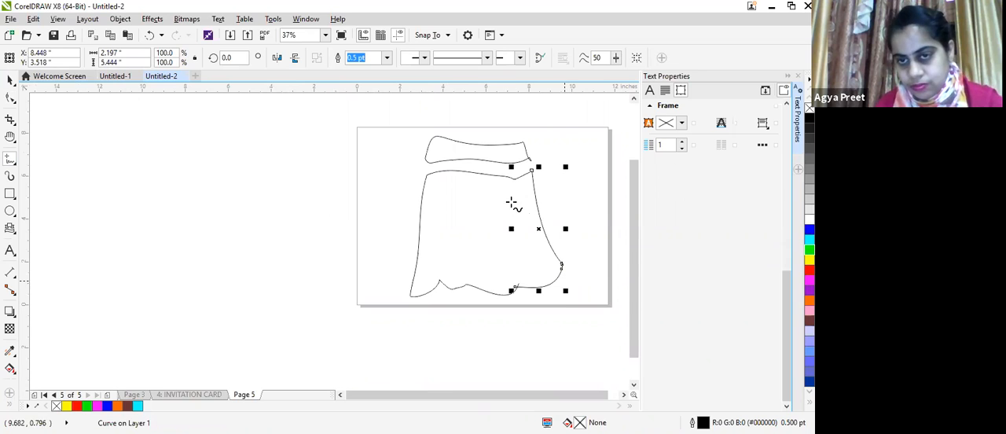
Step: Group the three skirt curves below the waistband, fill the group with green and delete it
click(10, 80)
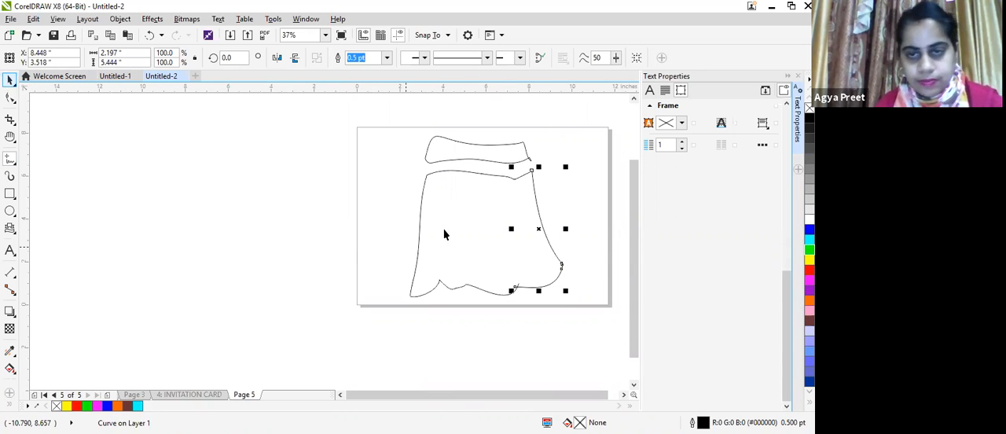
drag(397, 161, 572, 312)
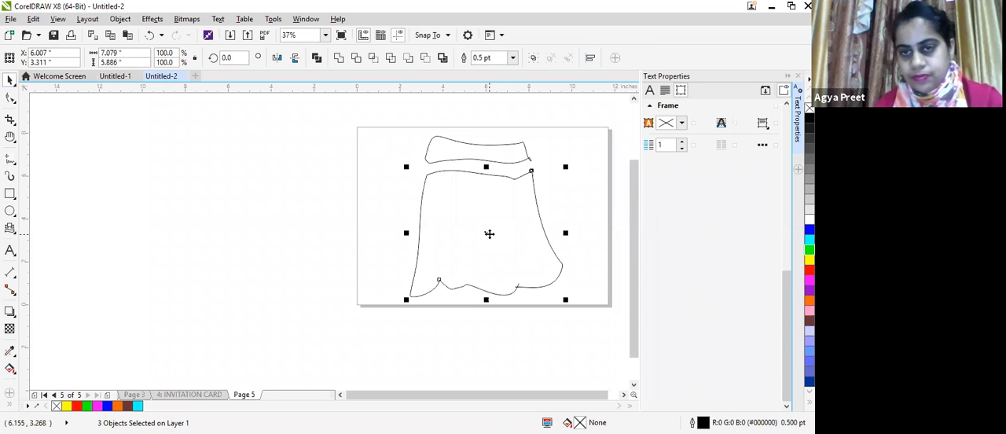
key(ctrl+g)
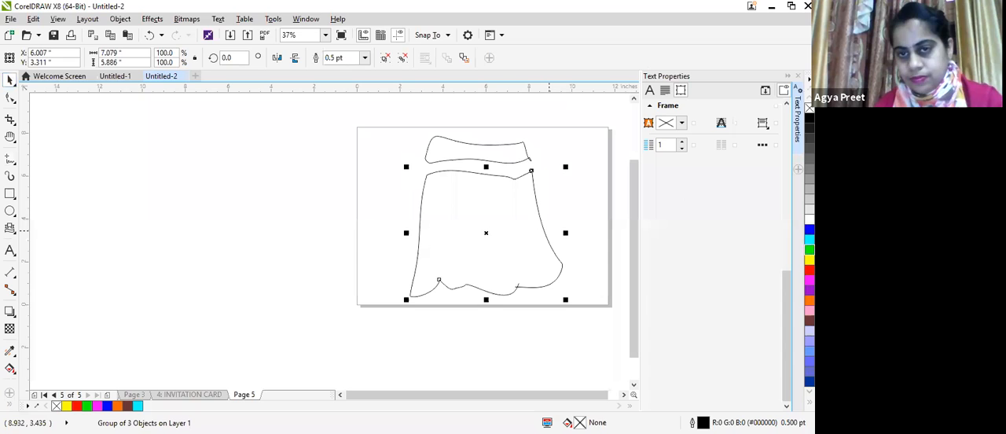
key(Delete)
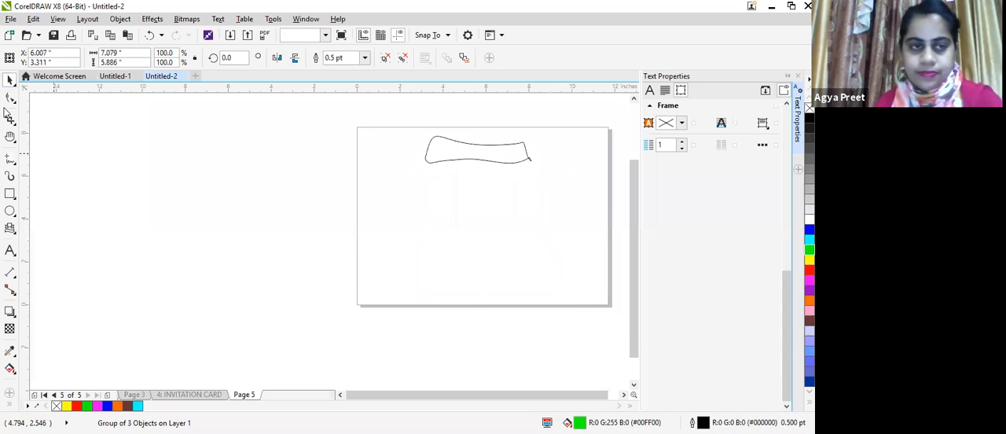
Step: Draw a closed freehand skirt about 8.29 by 7.6 inches beside the page and fill it with cyan
mouse_move(141, 156)
mouse_down()
mouse_move(93, 305)
mouse_move(138, 290)
mouse_move(170, 310)
mouse_move(240, 304)
mouse_move(273, 282)
mouse_move(245, 151)
mouse_move(138, 156)
mouse_up()
key(ctrl+z)
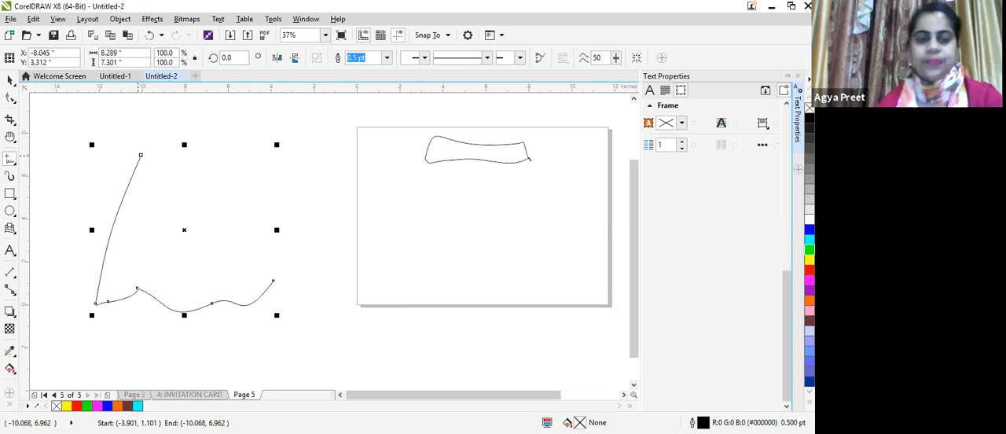
click(8, 80)
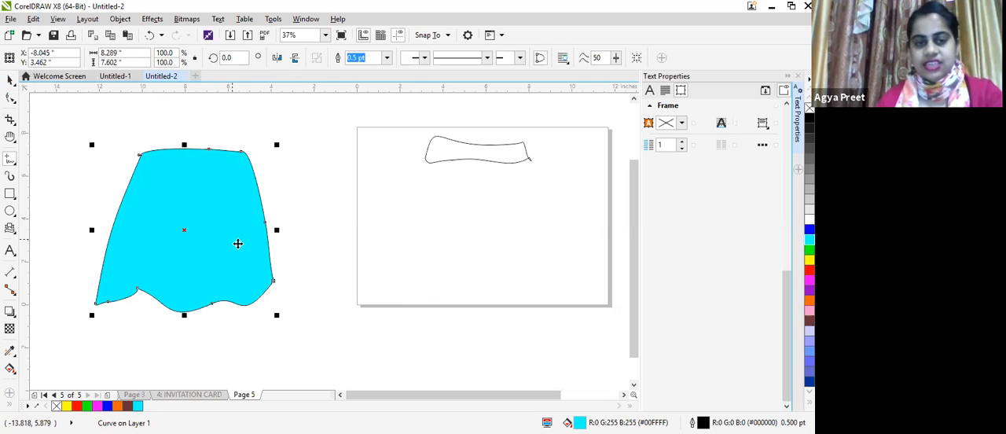
Step: Reshape the cyan skirt's hem into even waves with flared lower corners, deleting one surplus node
click(11, 97)
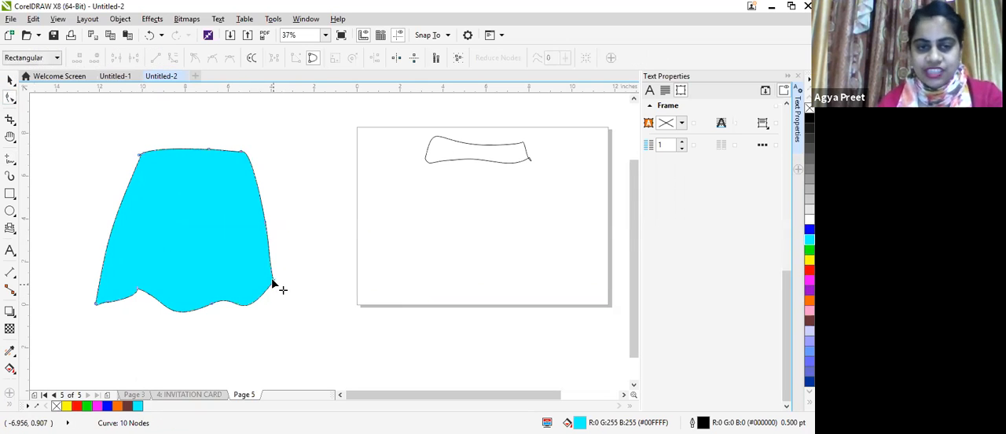
drag(276, 287, 160, 307)
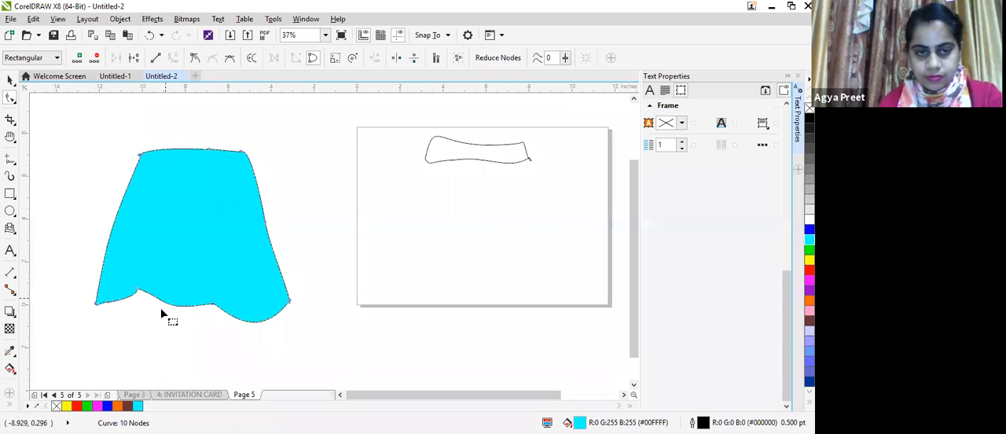
click(167, 302)
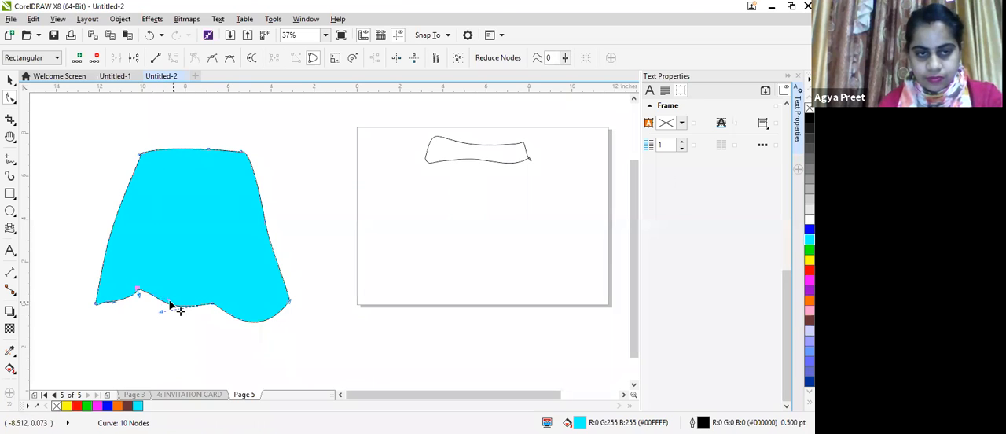
drag(161, 312, 177, 338)
drag(95, 305, 118, 322)
key(Delete)
drag(135, 297, 134, 335)
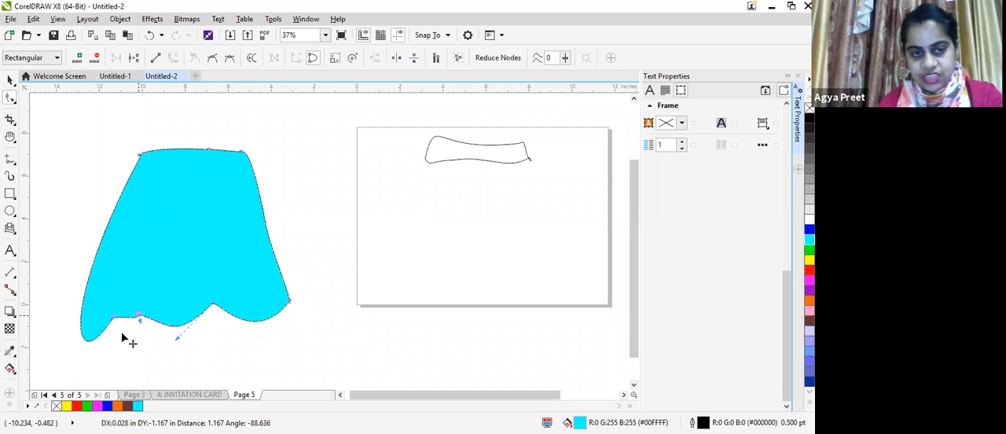
drag(65, 360, 64, 361)
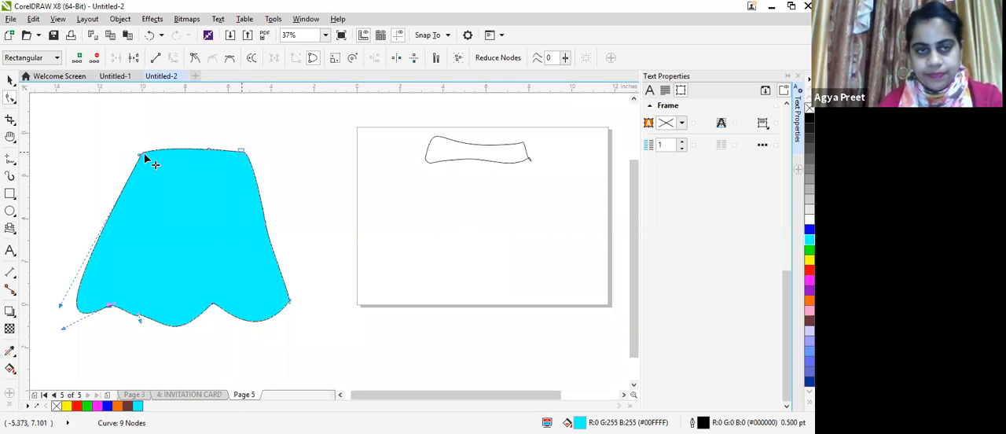
Step: Adjust the nodes at the cyan skirt's two waist corners to sharpen and level the top edge
drag(142, 153, 138, 151)
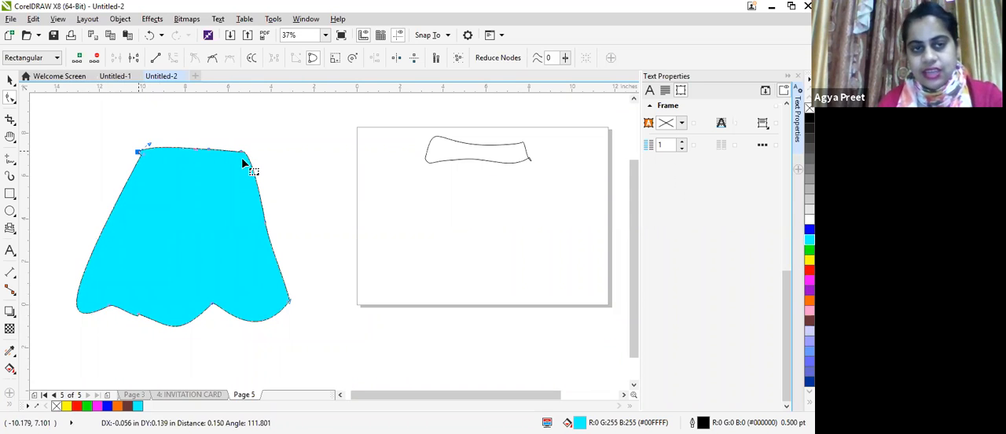
drag(247, 151, 241, 144)
click(9, 159)
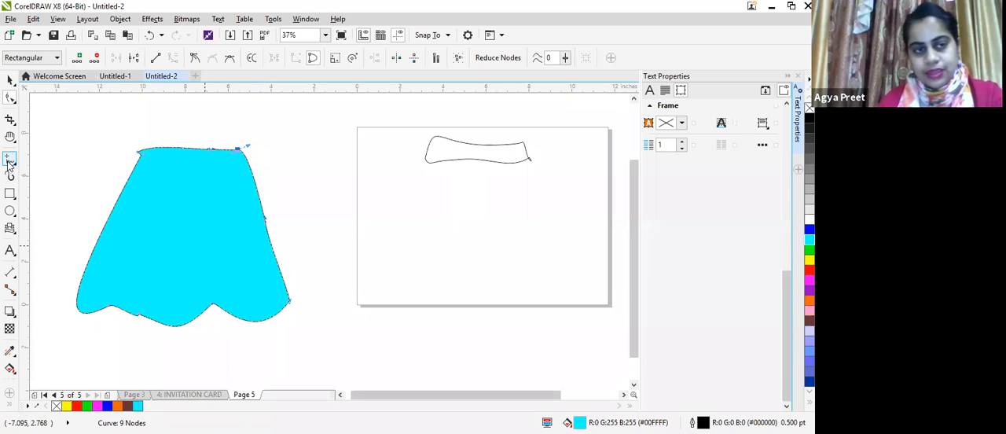
Step: Draw three freehand fold lines running down the cyan skirt, the right one about 1.44 by 5.36 inches
drag(152, 171, 144, 247)
drag(147, 280, 137, 281)
drag(185, 172, 190, 276)
mouse_move(210, 167)
mouse_down()
mouse_move(243, 292)
mouse_move(245, 283)
mouse_up()
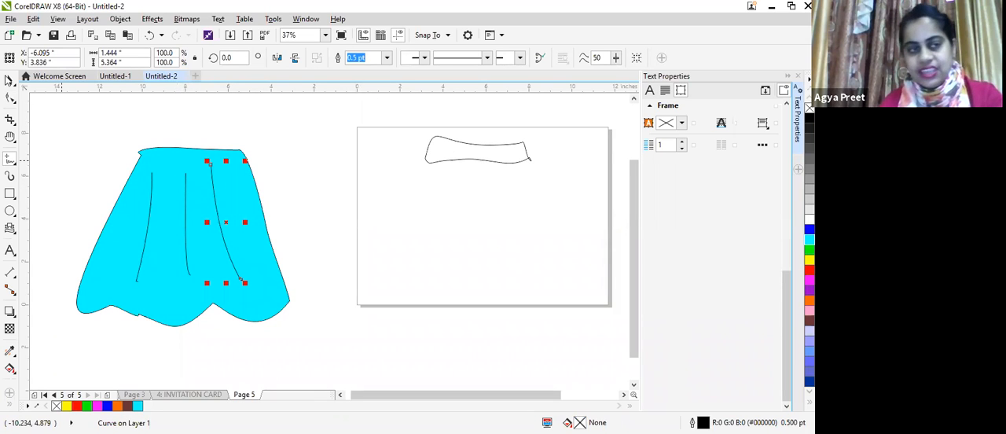
Step: Apply a drop shadow at a 278 degree angle to the right fold line and set its opacity to 84
click(11, 313)
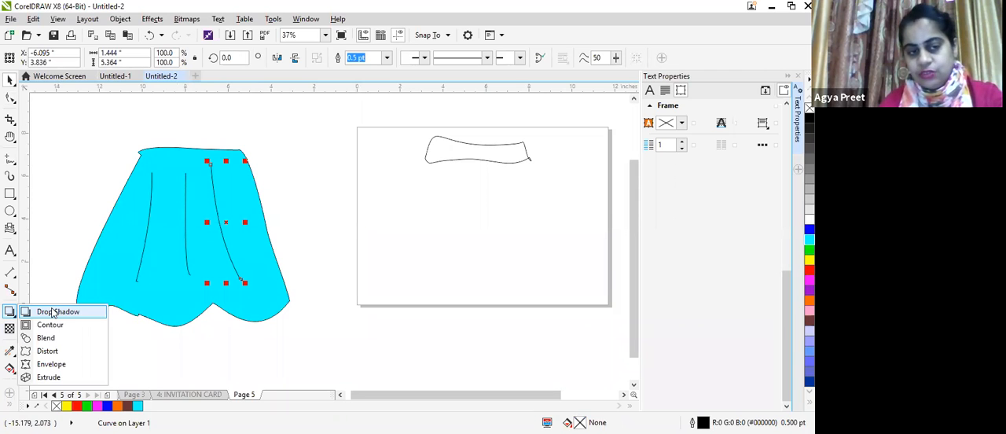
click(52, 313)
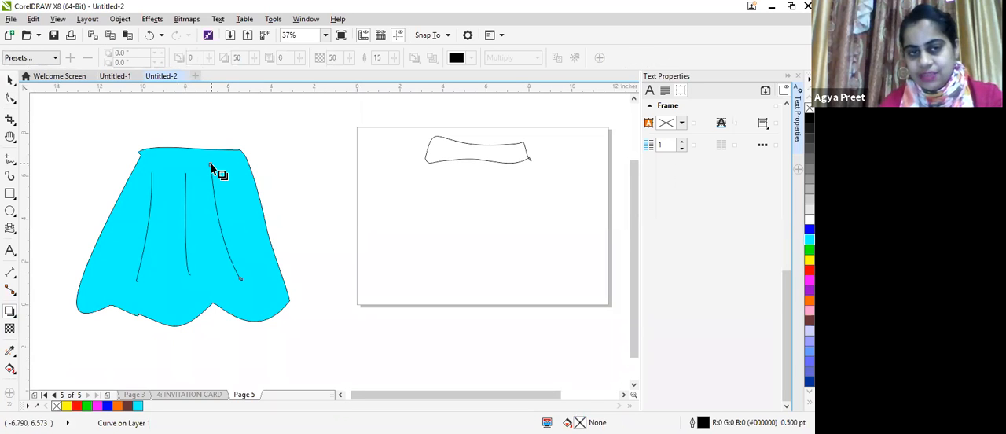
drag(211, 165, 235, 284)
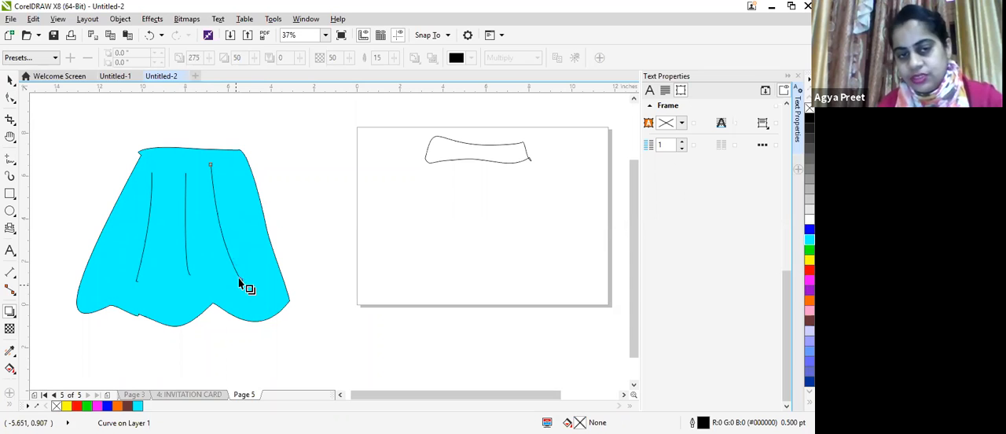
drag(245, 276, 218, 183)
drag(249, 161, 244, 160)
drag(249, 193, 243, 286)
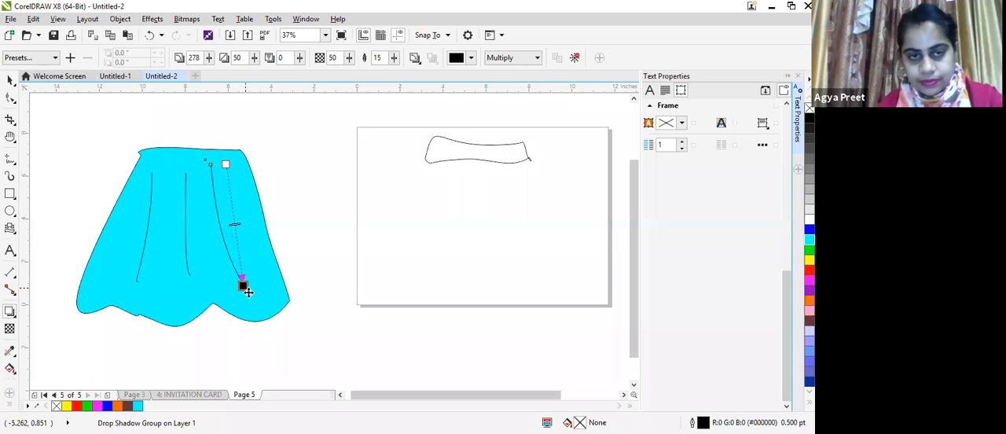
drag(234, 224, 241, 266)
click(289, 250)
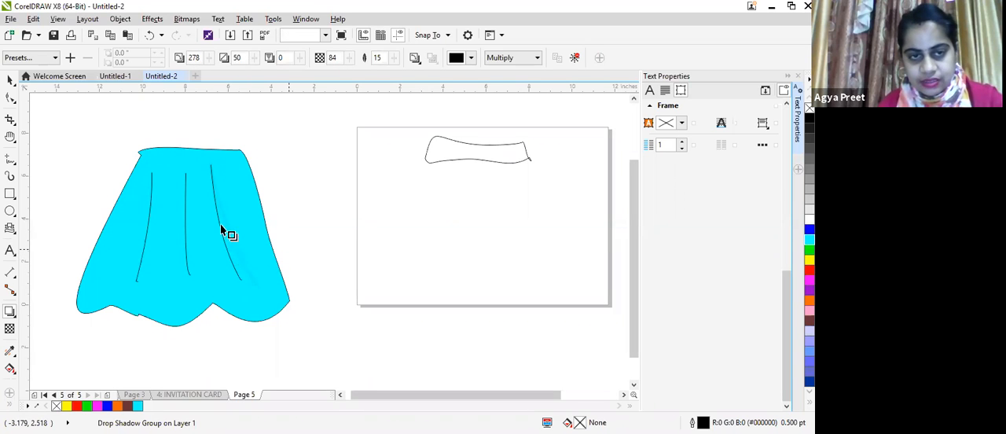
Step: Inspect the right fold line's drop shadow up close and redirect it to an angle of 260 degrees
click(227, 236)
scroll(236, 244, up, 2)
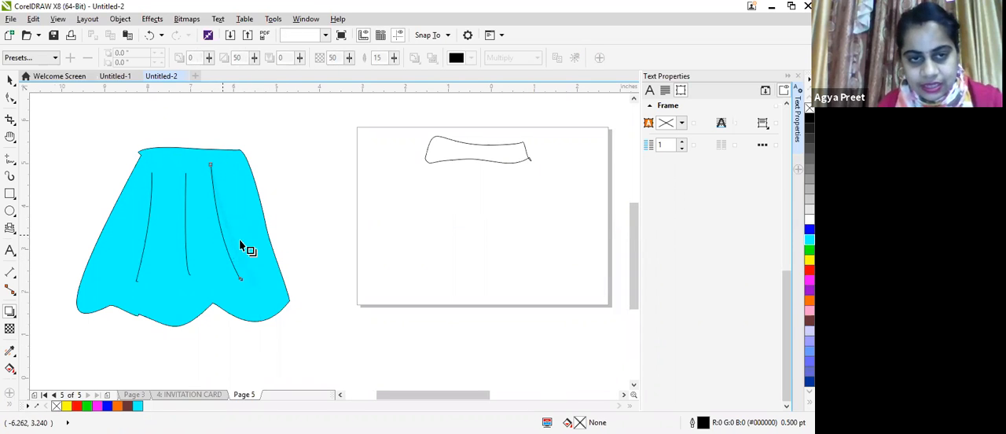
scroll(240, 230, up, 1)
click(231, 224)
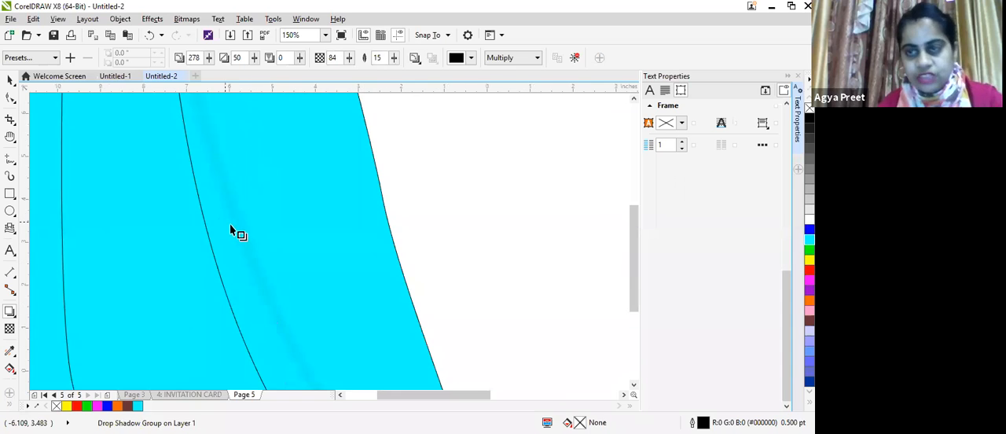
scroll(231, 223, down, 1)
scroll(230, 226, down, 3)
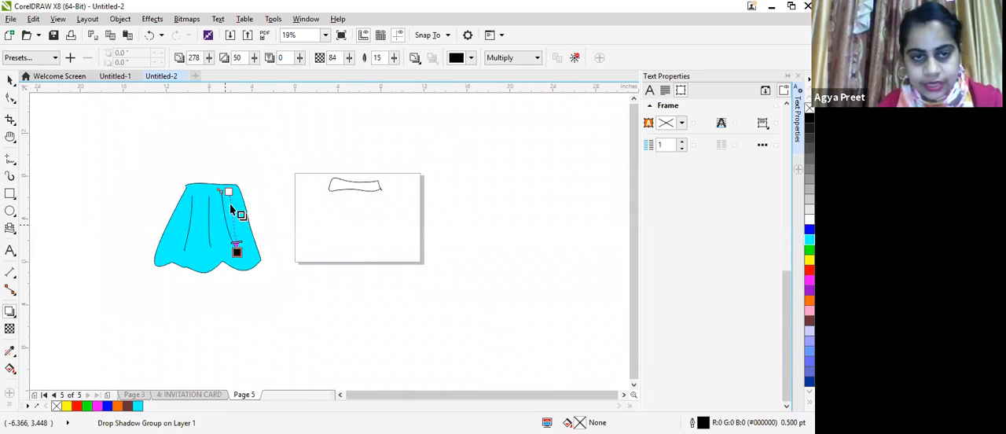
scroll(196, 203, up, 2)
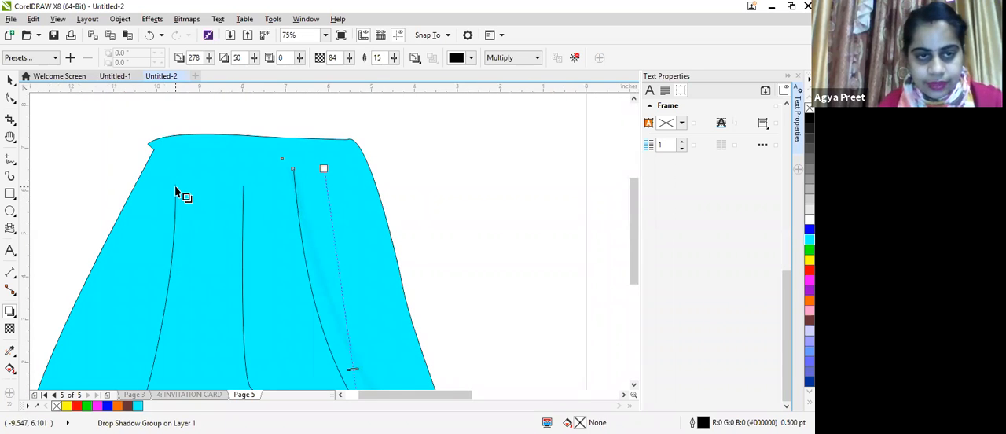
drag(186, 243, 288, 398)
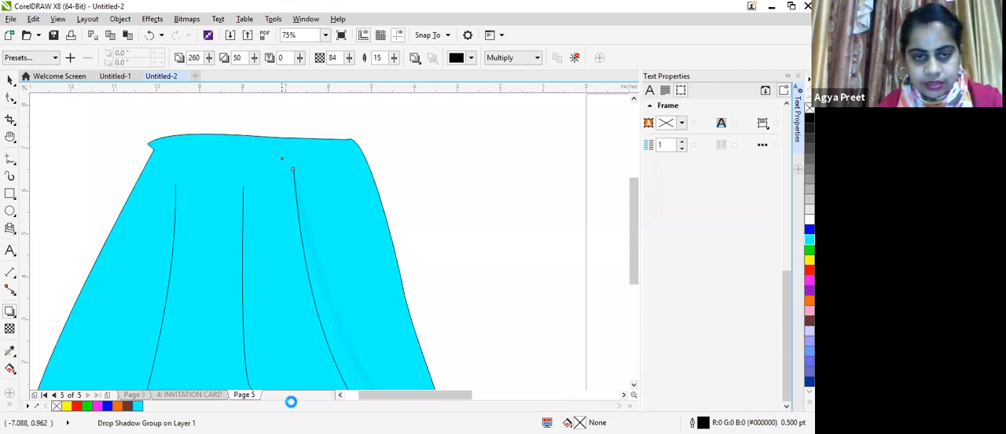
Step: Delete the right fold line together with its shadow and redraw it as a freehand curve down the skirt
scroll(337, 252, down, 2)
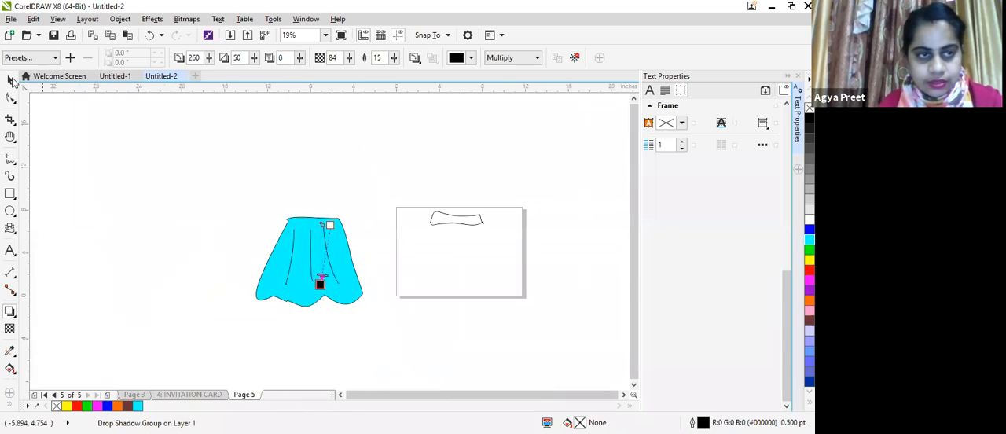
click(9, 79)
key(space)
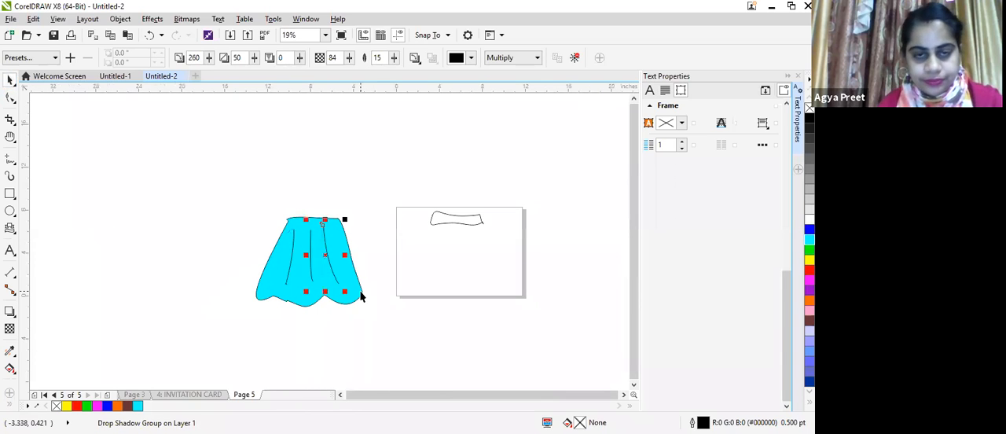
key(Delete)
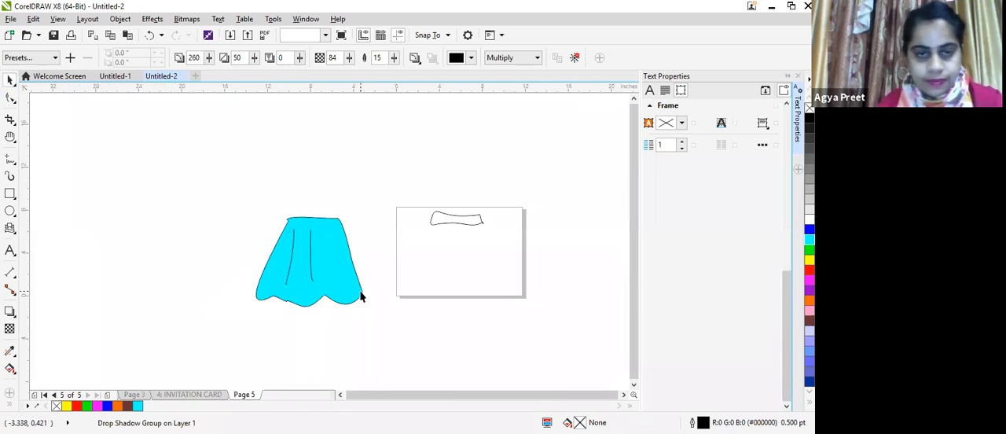
scroll(265, 256, up, 2)
click(7, 159)
mouse_move(504, 144)
mouse_down()
mouse_move(516, 239)
mouse_move(566, 389)
mouse_up()
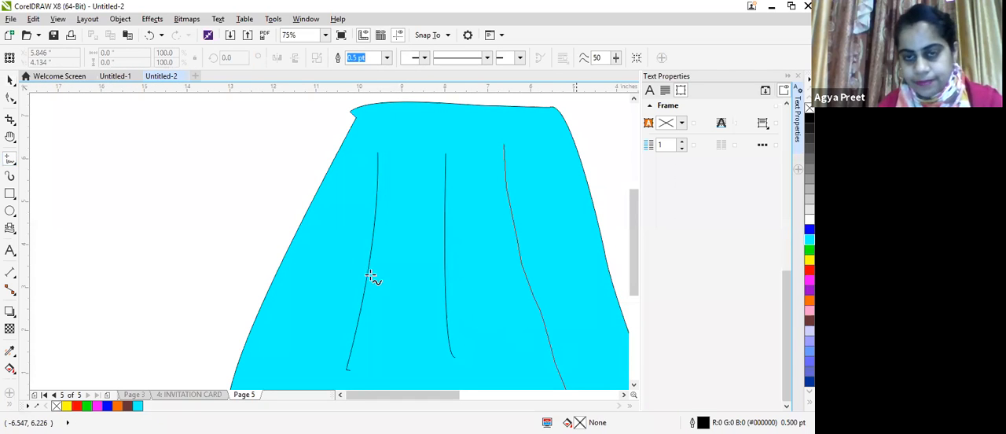
Step: Apply a drop shadow to the redrawn right fold line and set the shadow opacity to 92
click(10, 290)
click(9, 311)
drag(503, 150, 519, 416)
scroll(550, 246, down, 1)
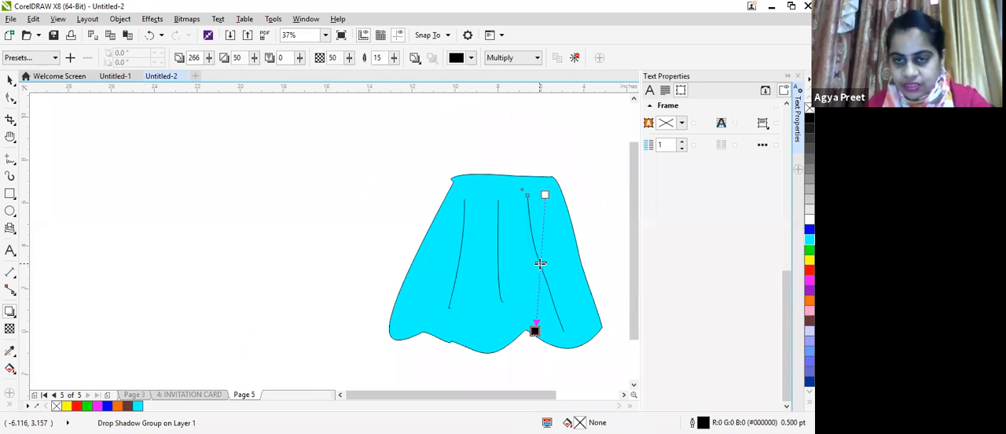
drag(539, 261, 537, 299)
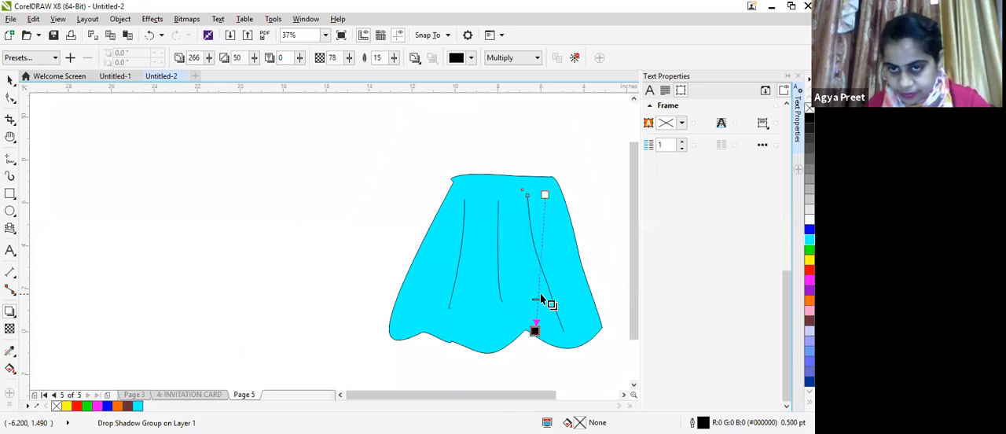
drag(537, 298, 537, 316)
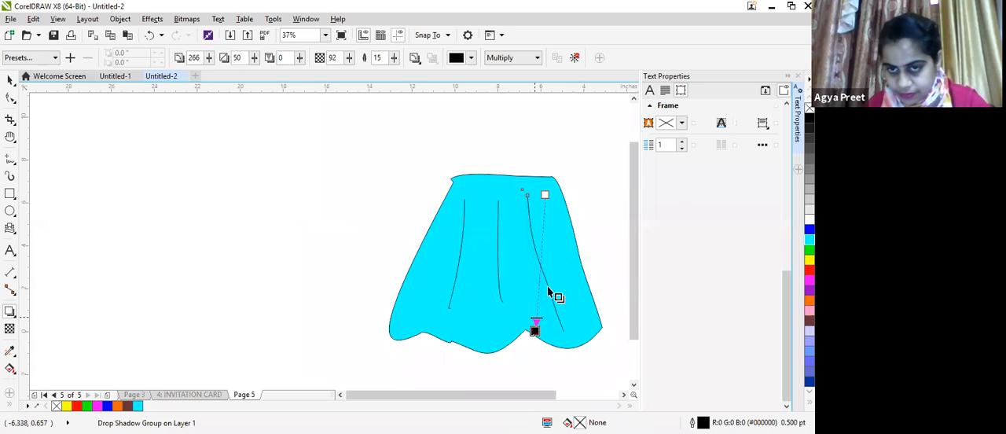
Step: Shorten the right fold line's drop shadow and set its angle to 262 degrees
scroll(417, 289, up, 2)
scroll(378, 276, up, 2)
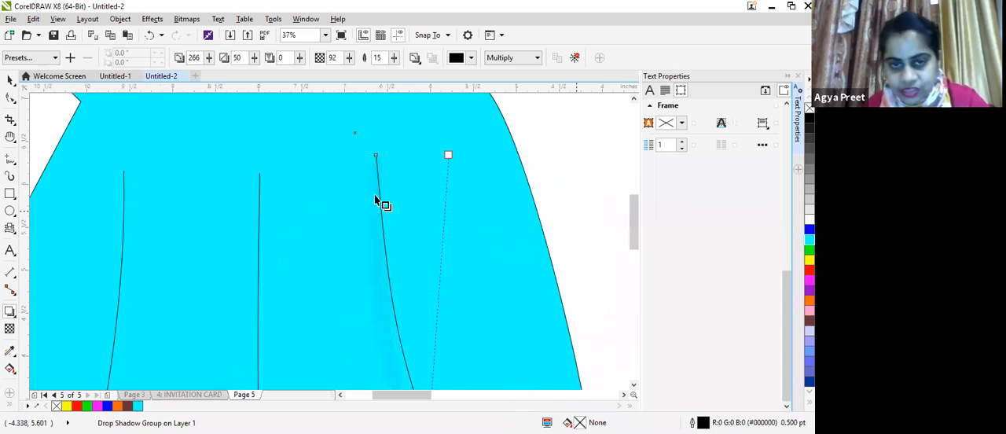
drag(379, 155, 413, 406)
drag(445, 364, 440, 245)
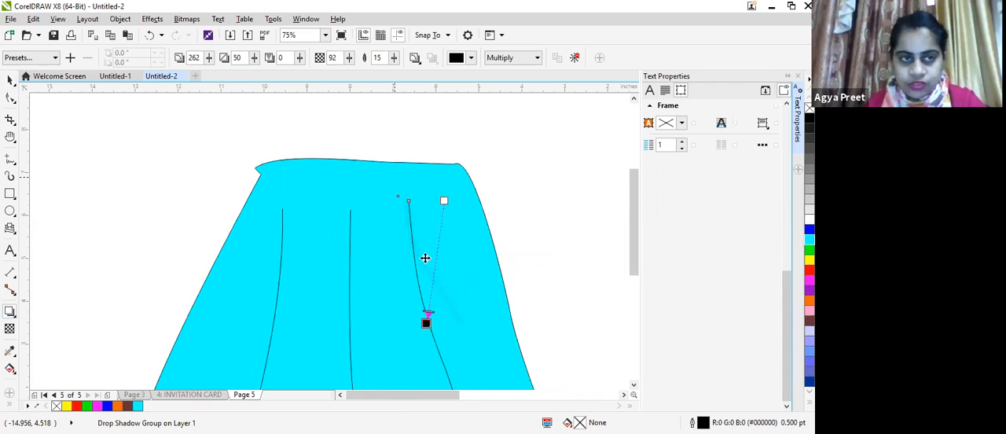
Step: Apply a drop shadow to the skirt's middle fold line at 273 degrees with an opacity of 85
click(350, 210)
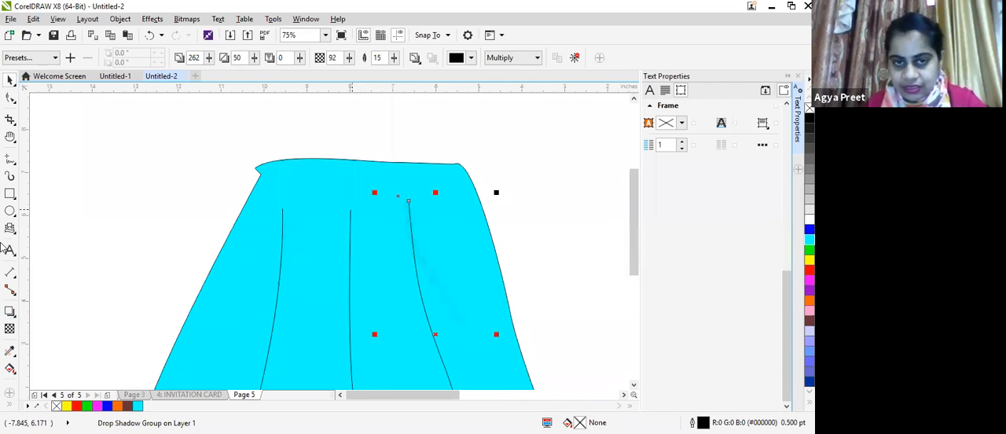
click(11, 313)
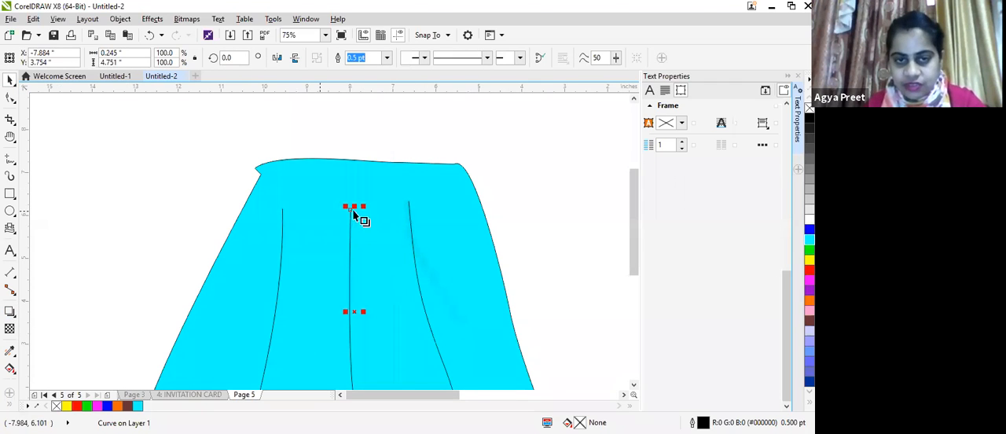
drag(352, 213, 357, 370)
drag(359, 405, 363, 411)
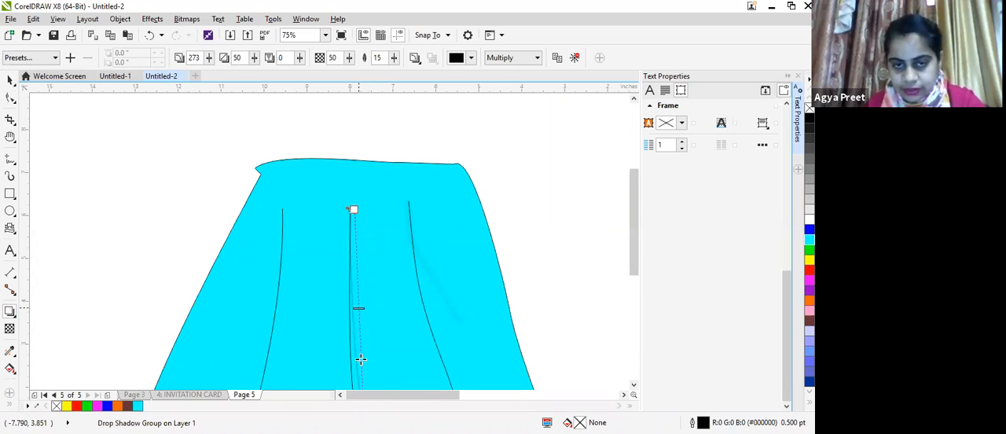
scroll(397, 331, down, 2)
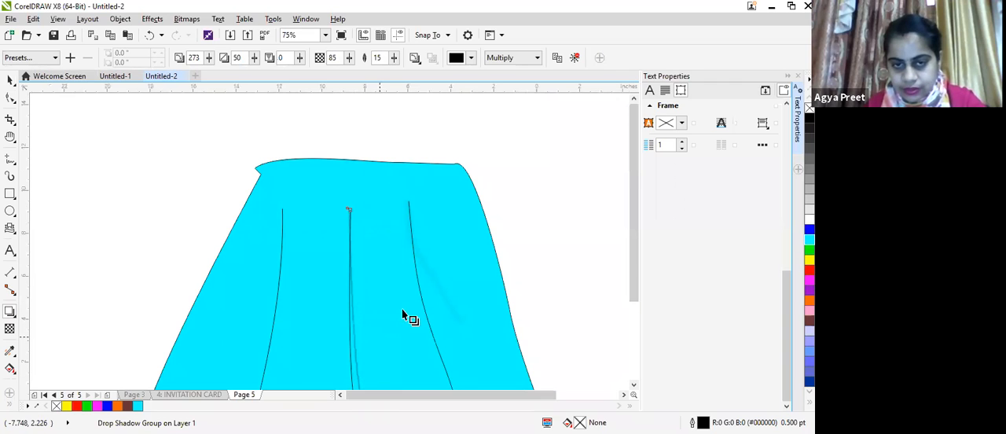
Step: Apply a uniform transparency of 77 to the skirt's middle fold line
scroll(560, 322, down, 2)
scroll(603, 281, up, 4)
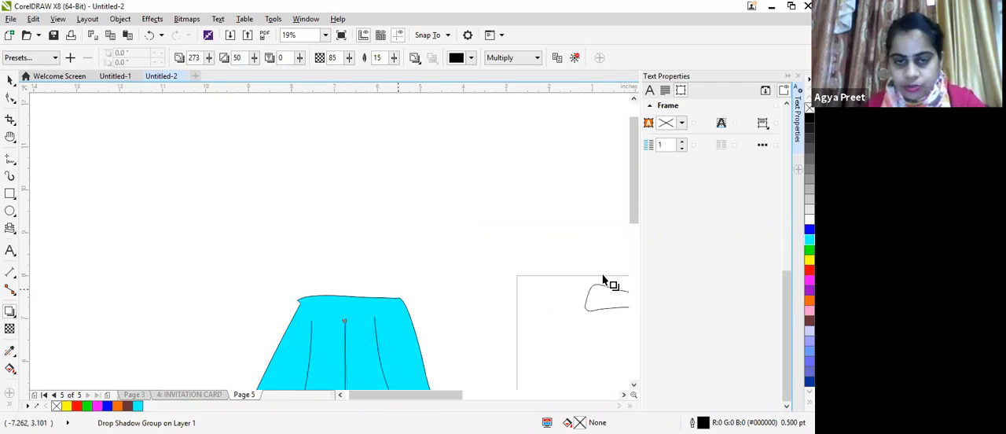
scroll(377, 297, up, 4)
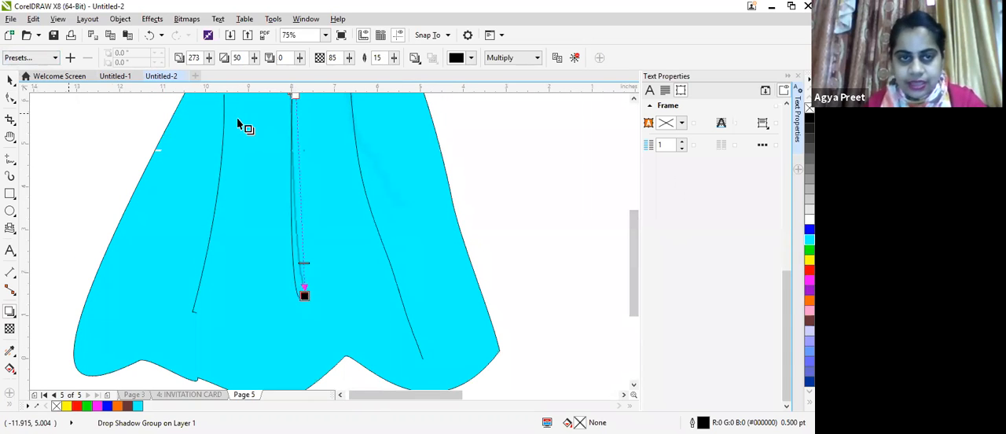
scroll(240, 111, up, 2)
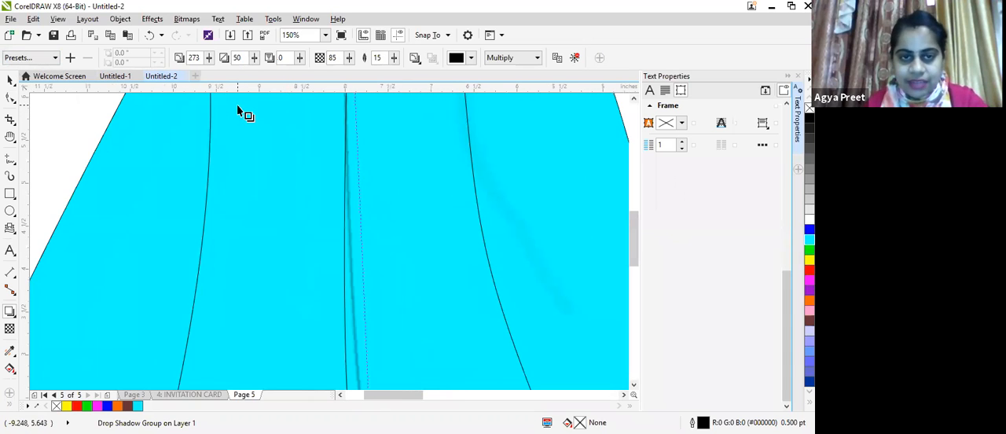
scroll(240, 111, down, 4)
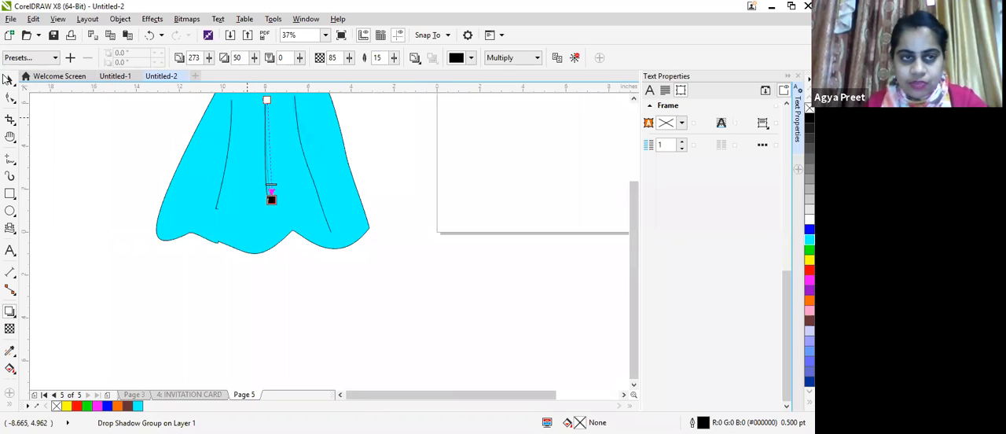
click(10, 81)
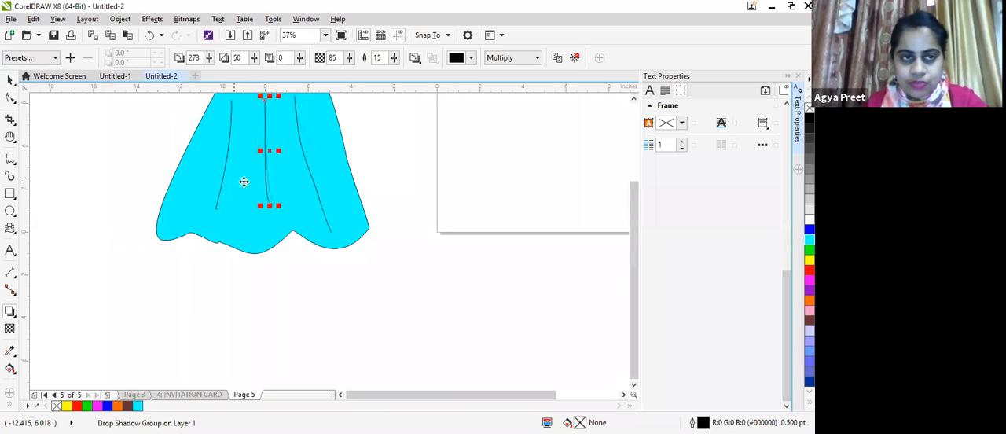
click(288, 313)
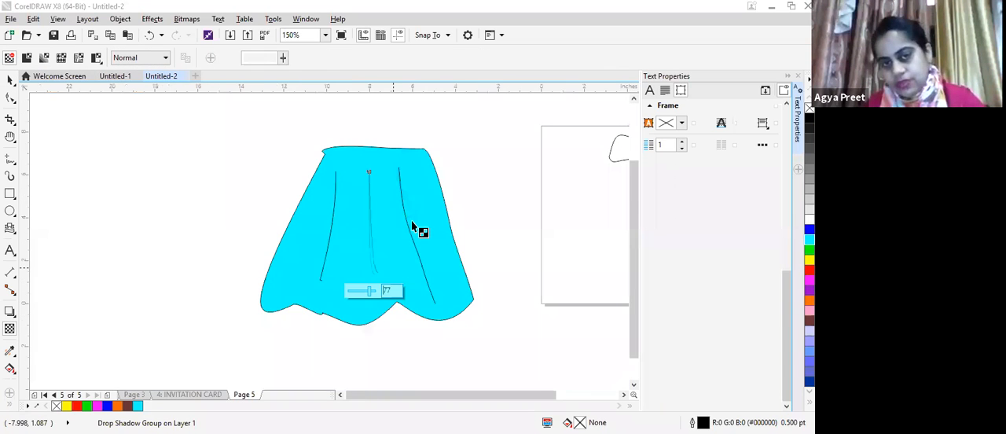
scroll(415, 226, up, 2)
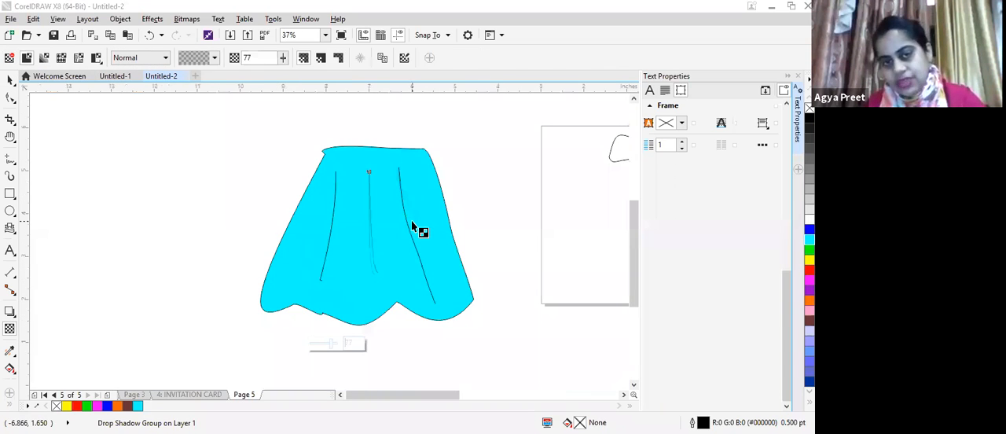
scroll(259, 361, up, 1)
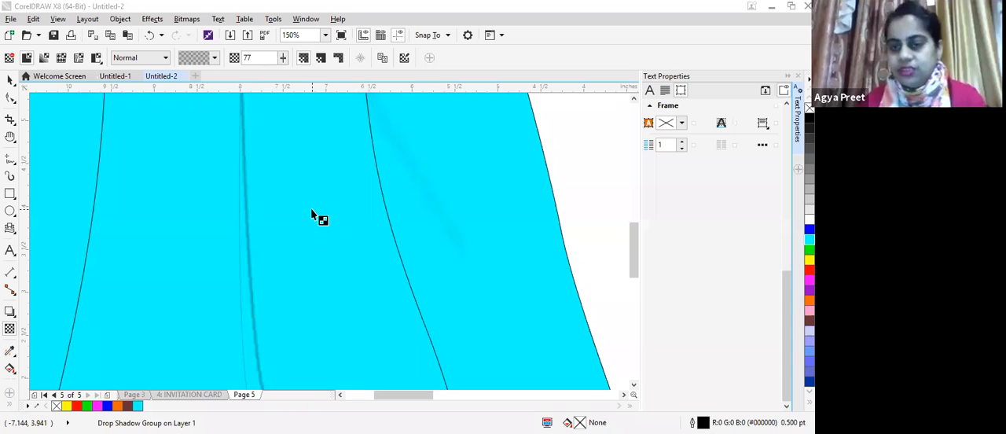
scroll(530, 167, down, 2)
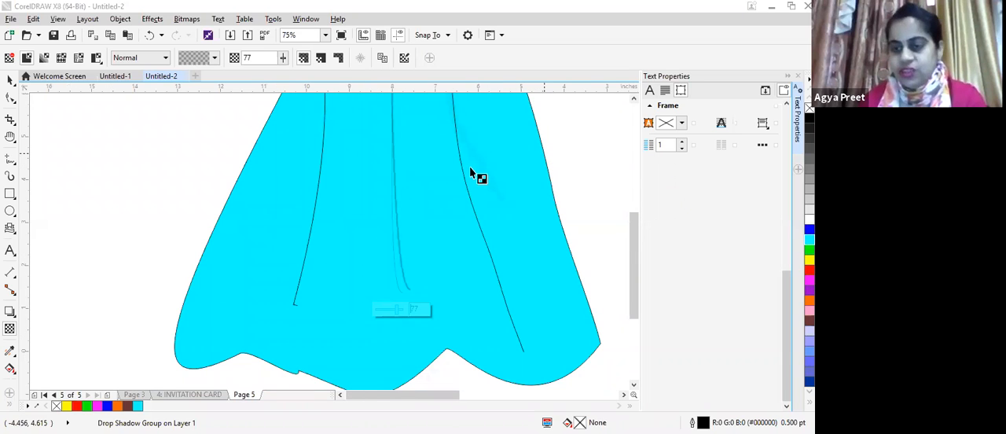
click(10, 81)
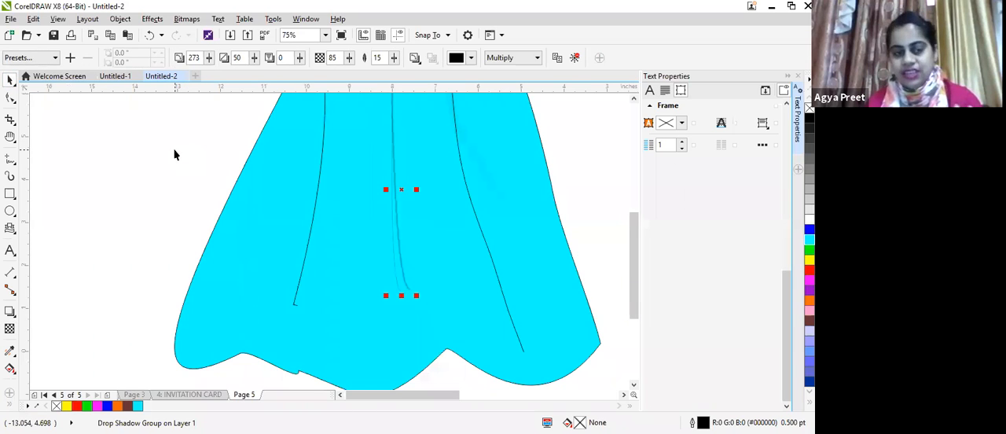
Step: Review the document's other pages, from Page 3 and INVITATION CARD back to the quick tracing page
click(133, 393)
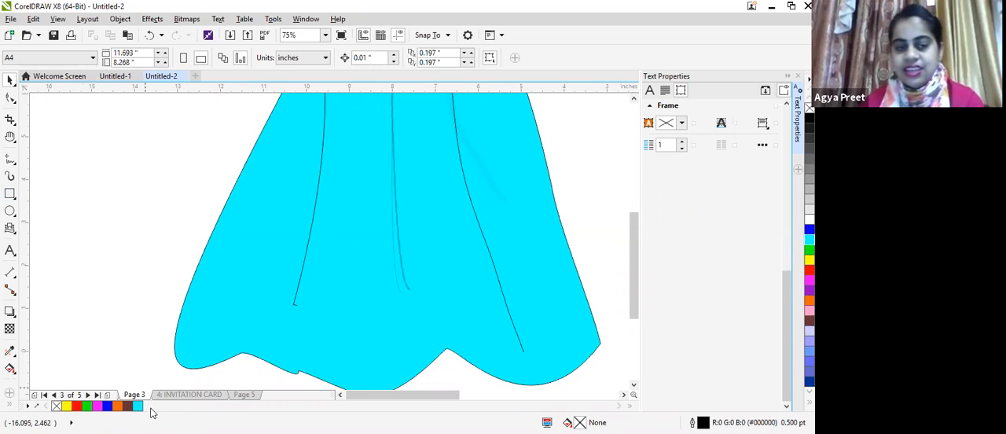
click(164, 396)
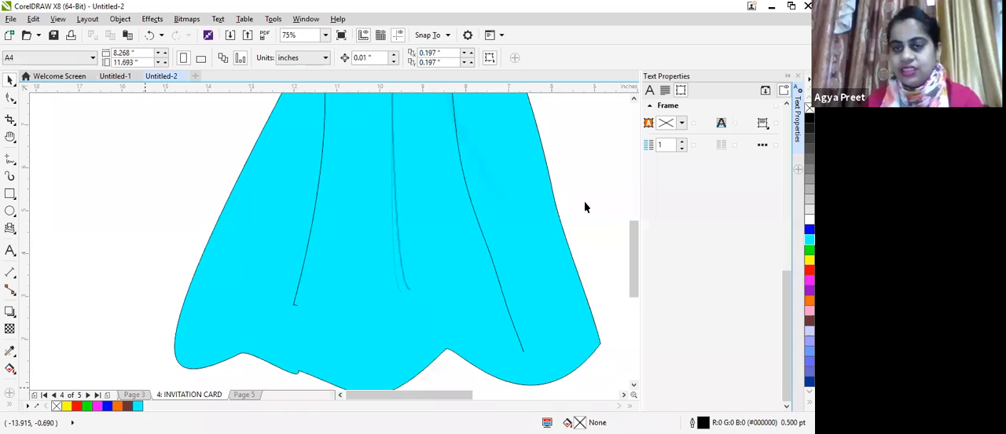
scroll(584, 204, down, 3)
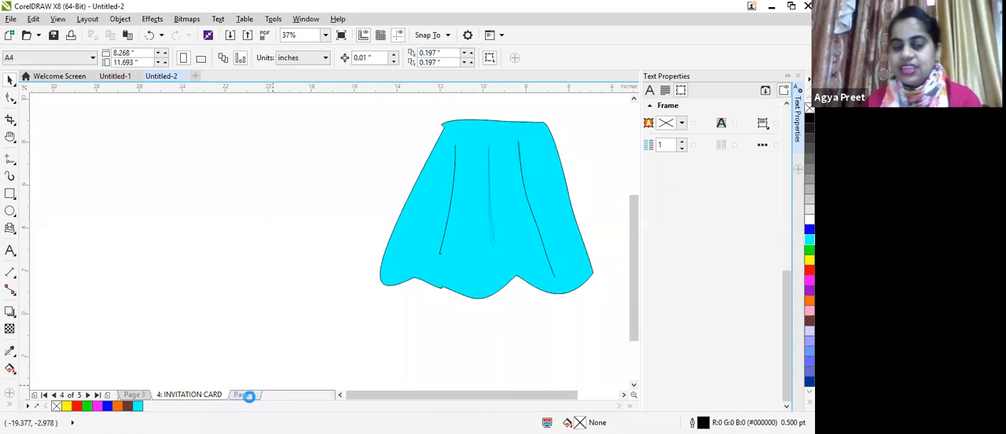
click(244, 395)
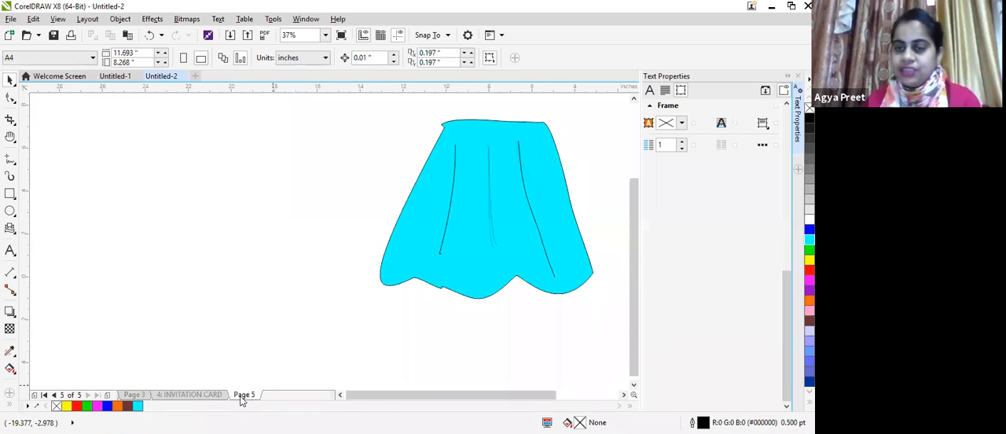
click(139, 392)
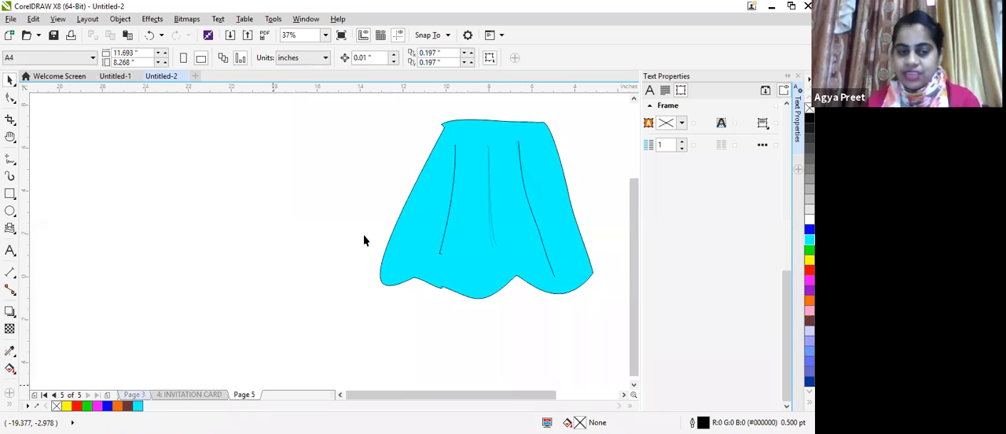
key(Page_Up)
key(Page_Up)
key(Page_Up)
key(Page_Up)
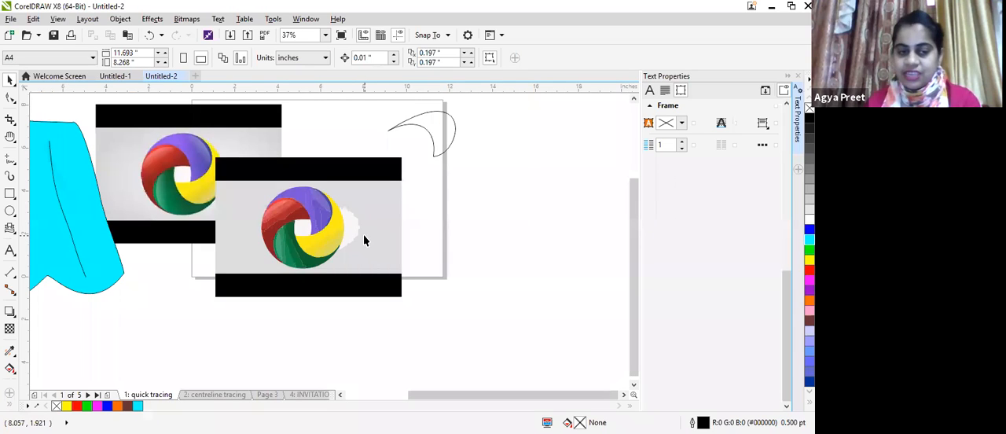